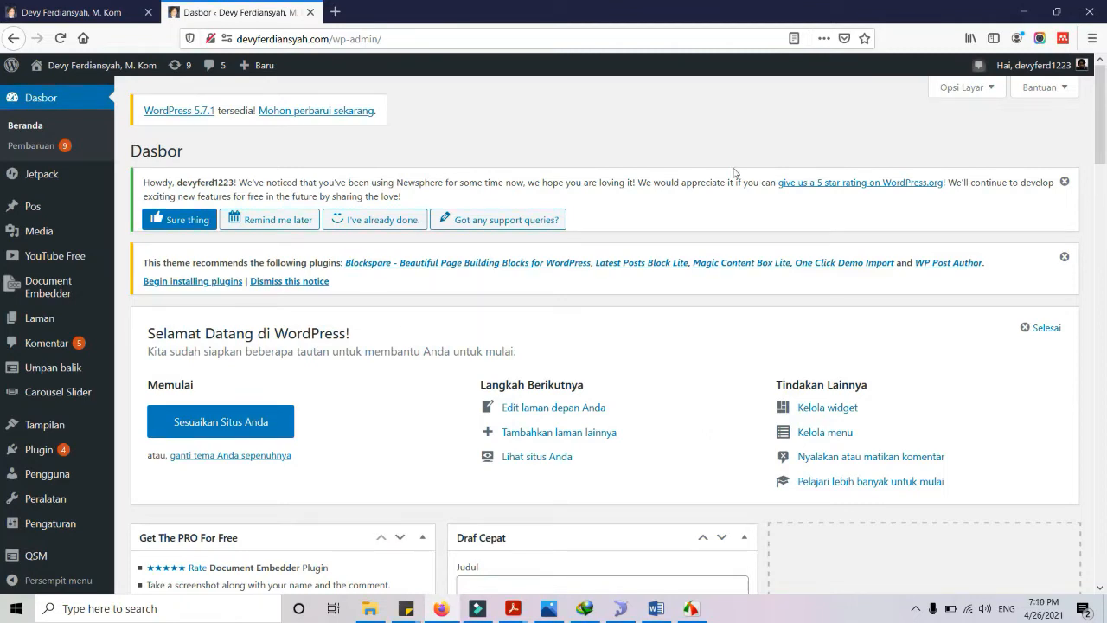
On the public site, follow the QUIZ UTS widget's 'Review Materi/ Quis UTS Arsitektur Enterprise' link
{"action": "left_click", "coordinate": [69, 10]}
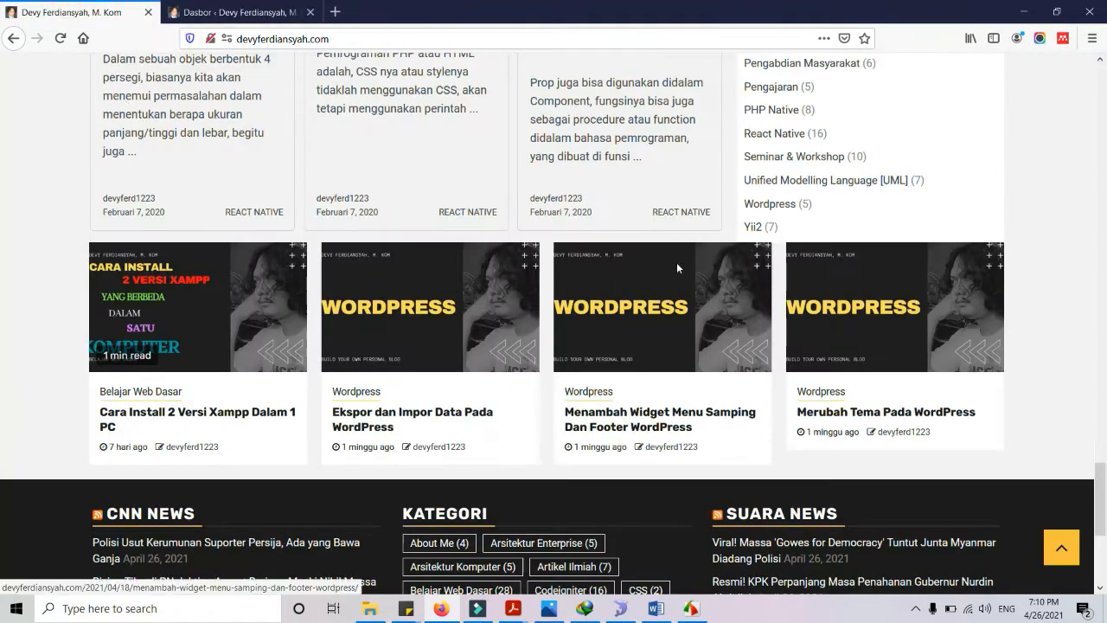
{"action": "scroll", "coordinate": [677, 262], "scroll_direction": "up", "scroll_amount": 10}
{"action": "scroll", "coordinate": [679, 267], "scroll_direction": "up", "scroll_amount": 5}
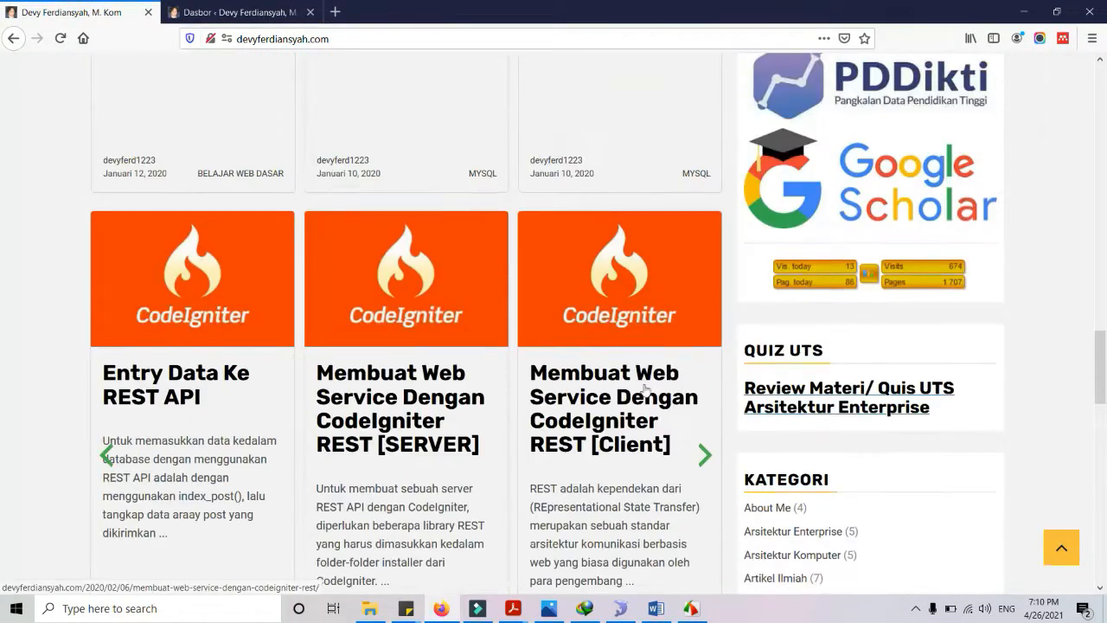
{"action": "left_click", "coordinate": [833, 391]}
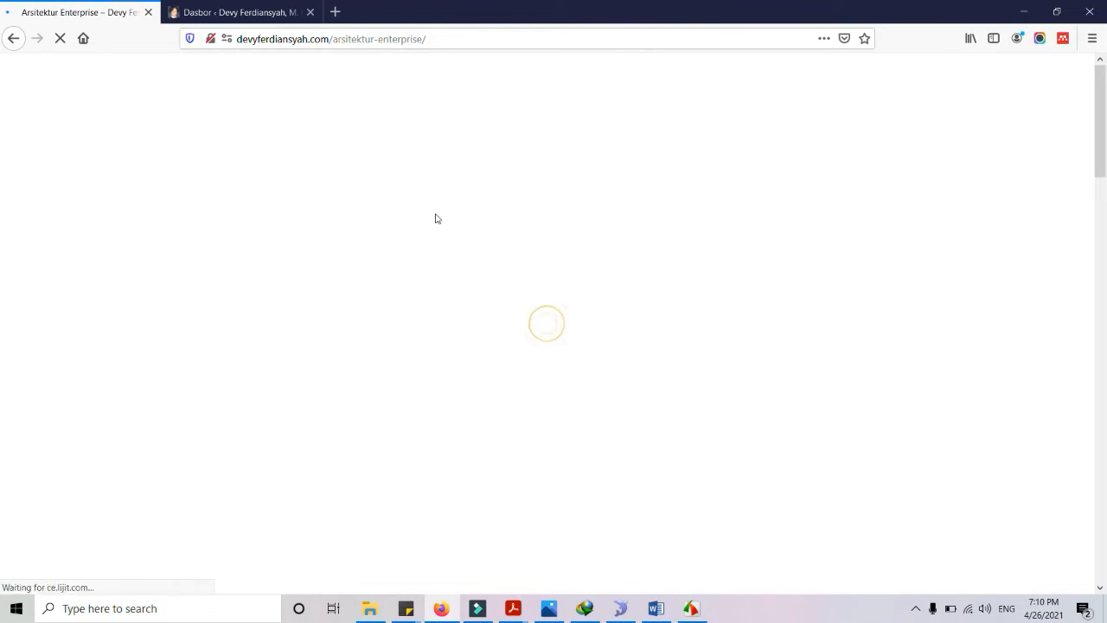
Open the week 7 Review/Quiz Arsitektur Enterprise and start it past the email page
{"action": "scroll", "coordinate": [873, 308], "scroll_direction": "down", "scroll_amount": 10}
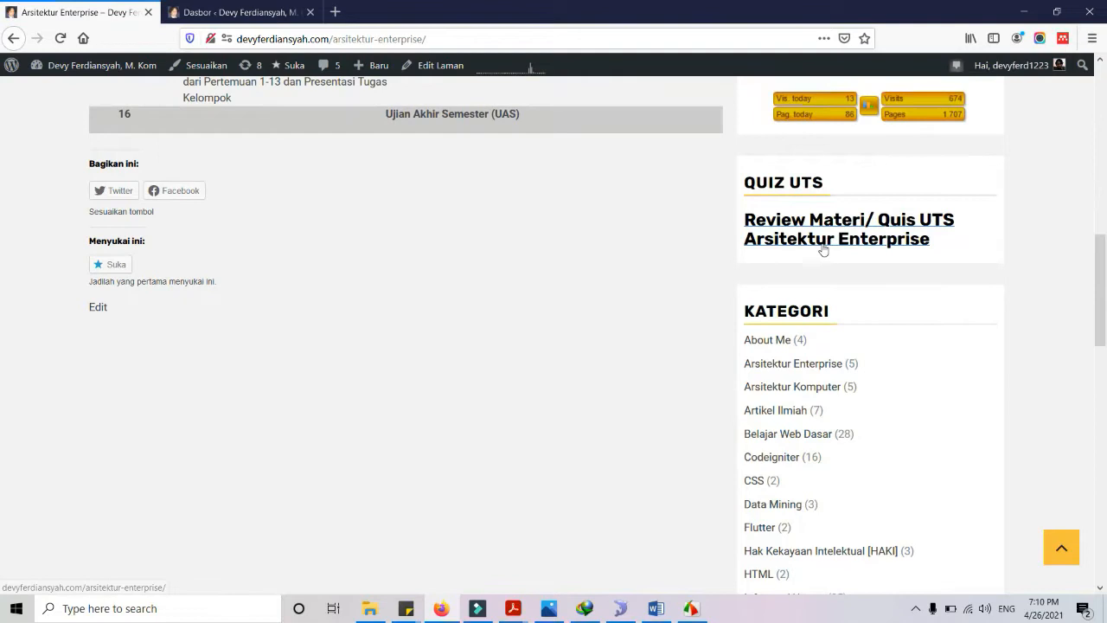
{"action": "scroll", "coordinate": [822, 247], "scroll_direction": "up", "scroll_amount": 10}
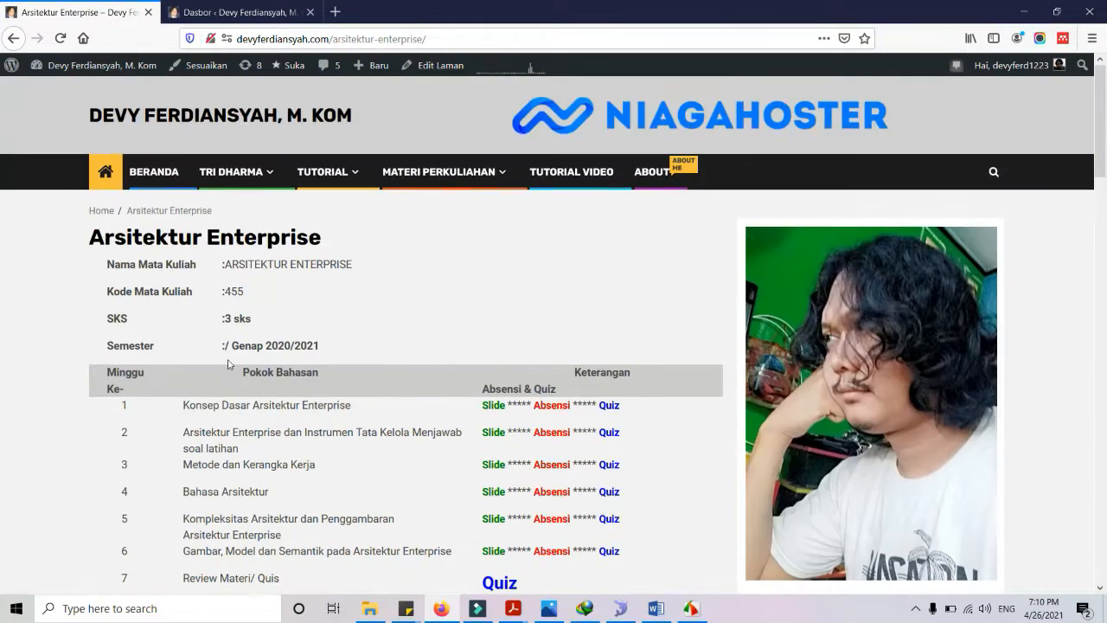
{"action": "scroll", "coordinate": [458, 375], "scroll_direction": "down", "scroll_amount": 3}
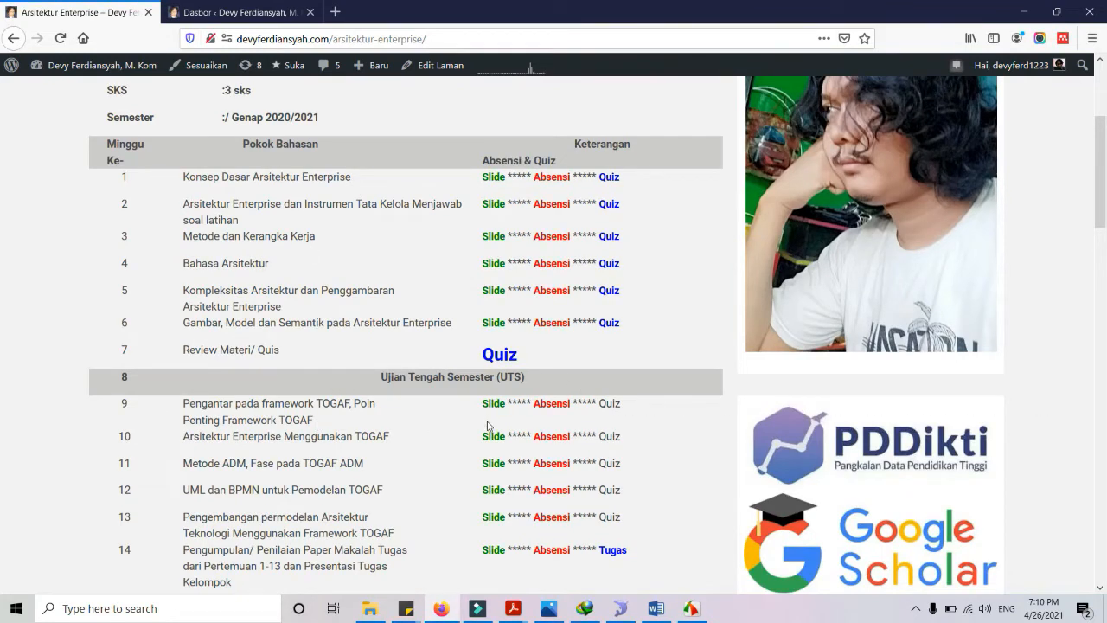
{"action": "left_click", "coordinate": [508, 360]}
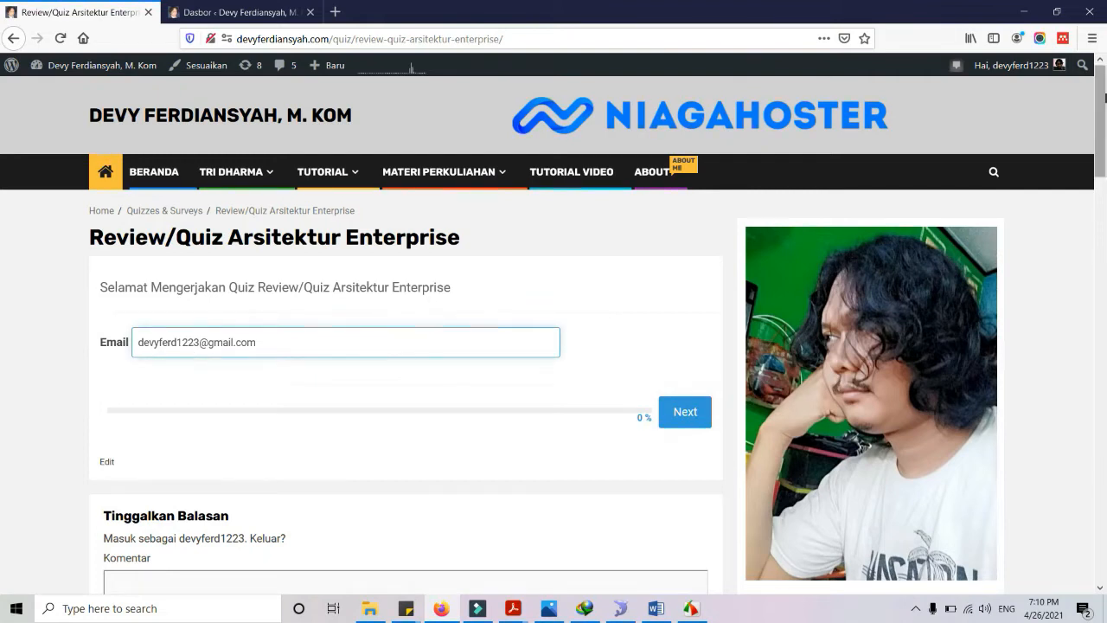
{"action": "left_click", "coordinate": [685, 411]}
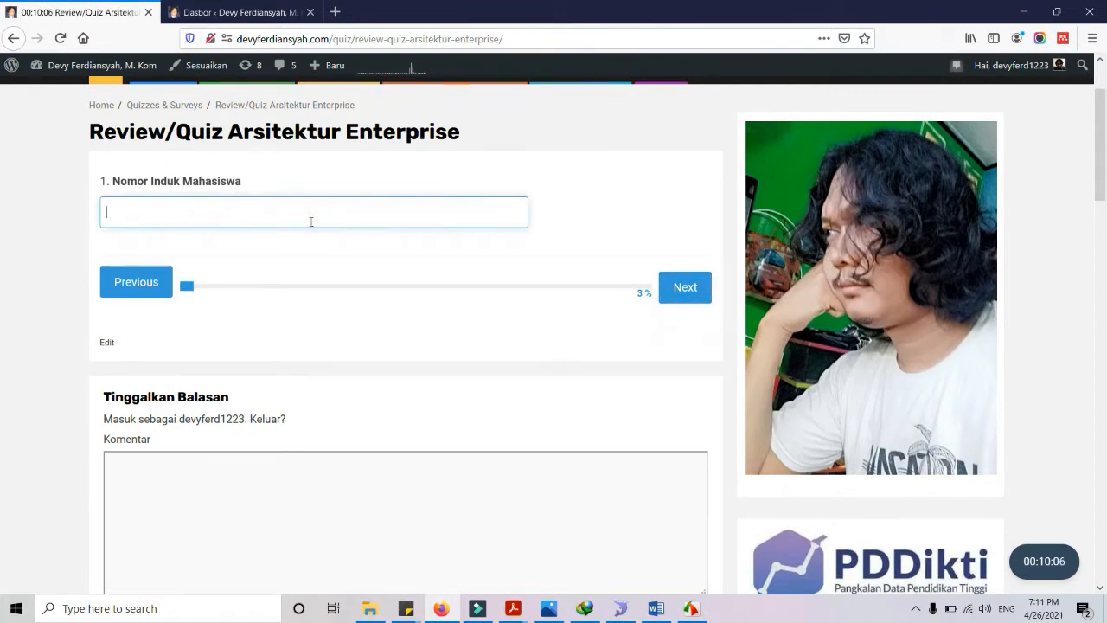
Answer the student number and full name questions with the student's details
{"action": "left_click", "coordinate": [677, 287]}
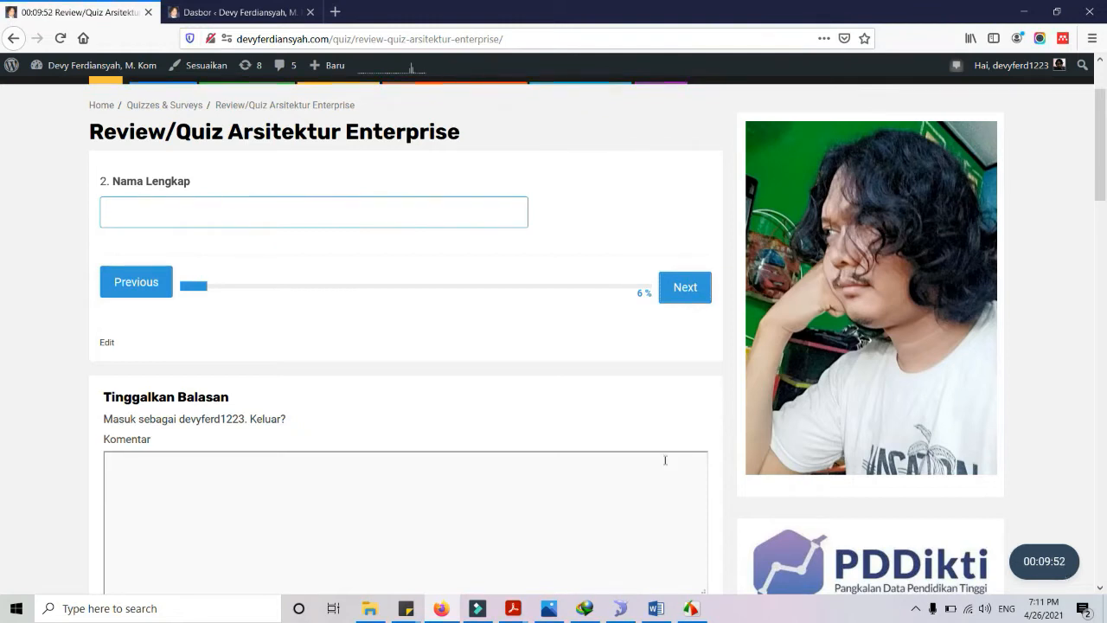
{"action": "scroll", "coordinate": [665, 459], "scroll_direction": "up", "scroll_amount": 2}
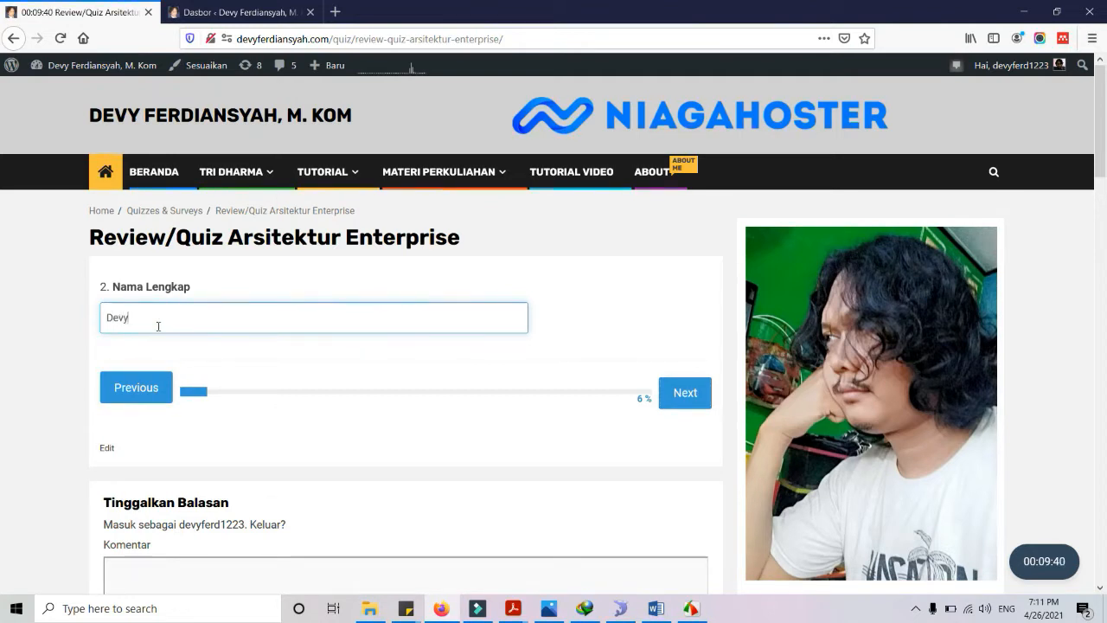
{"action": "type", "text": "ah"}
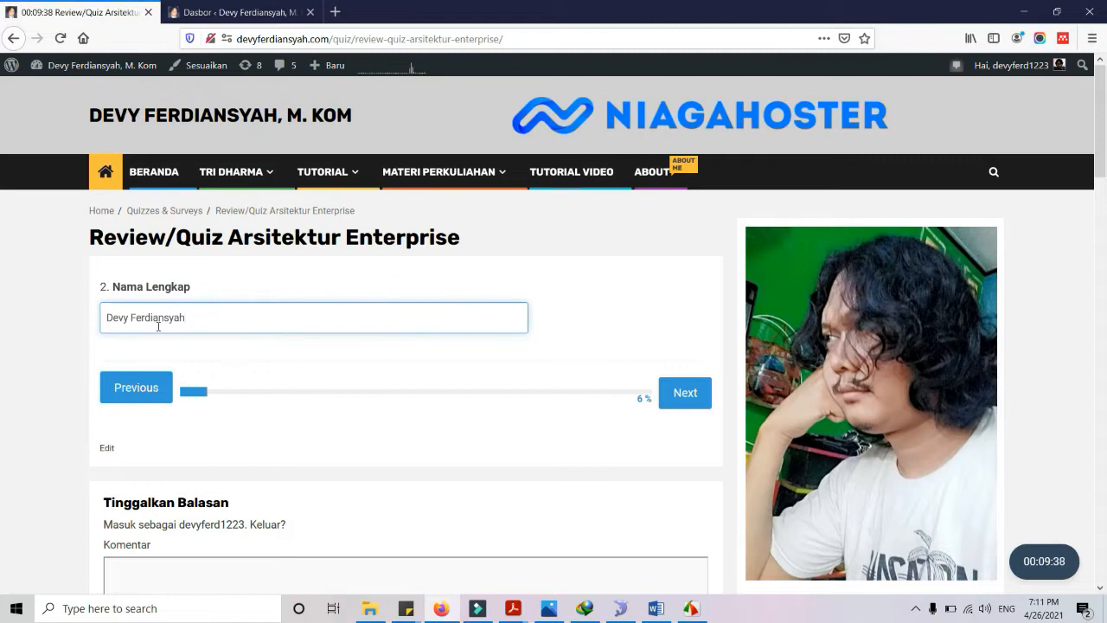
{"action": "left_click", "coordinate": [697, 394]}
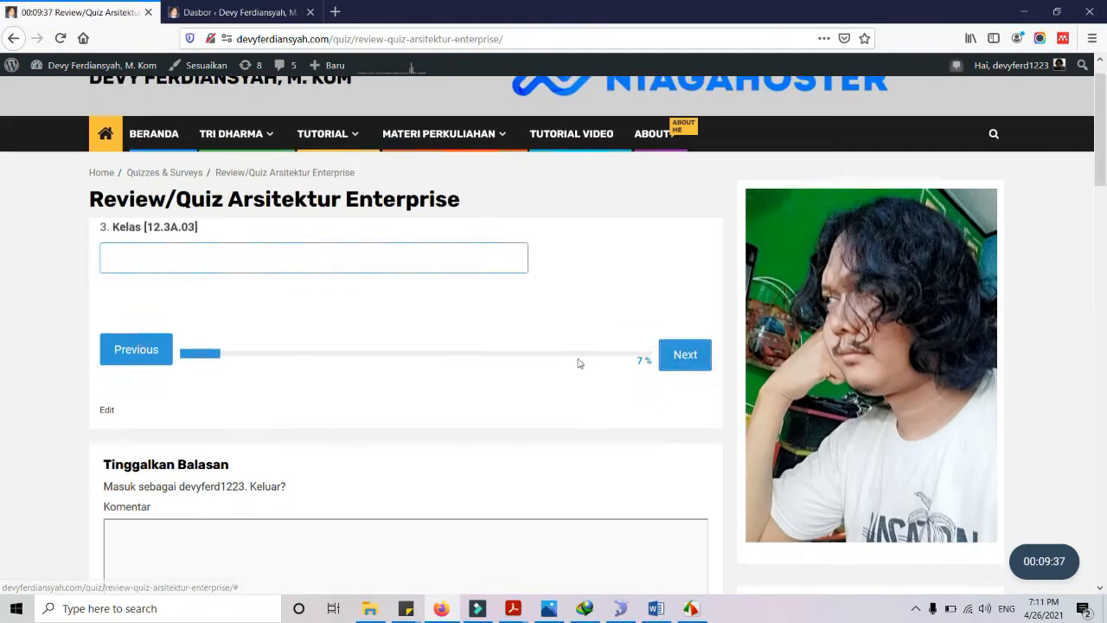
Answer class as 12.3A.03 and course as Arsitektur Enterprise, reaching question 5
{"action": "left_click", "coordinate": [285, 212]}
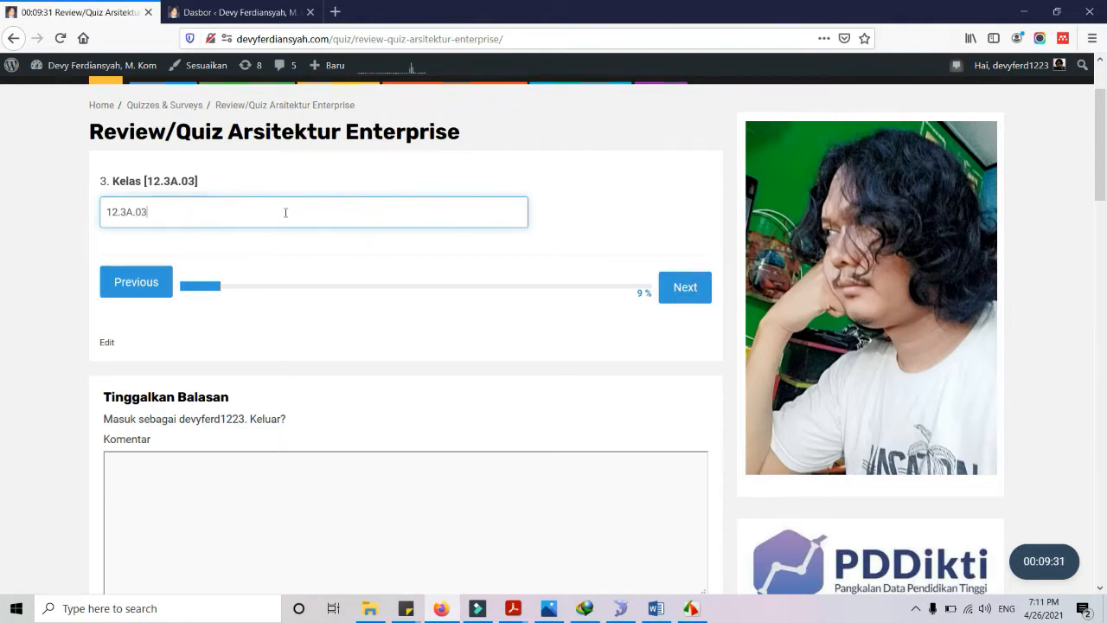
{"action": "type", "text": "12.3A.03"}
{"action": "left_click", "coordinate": [691, 288]}
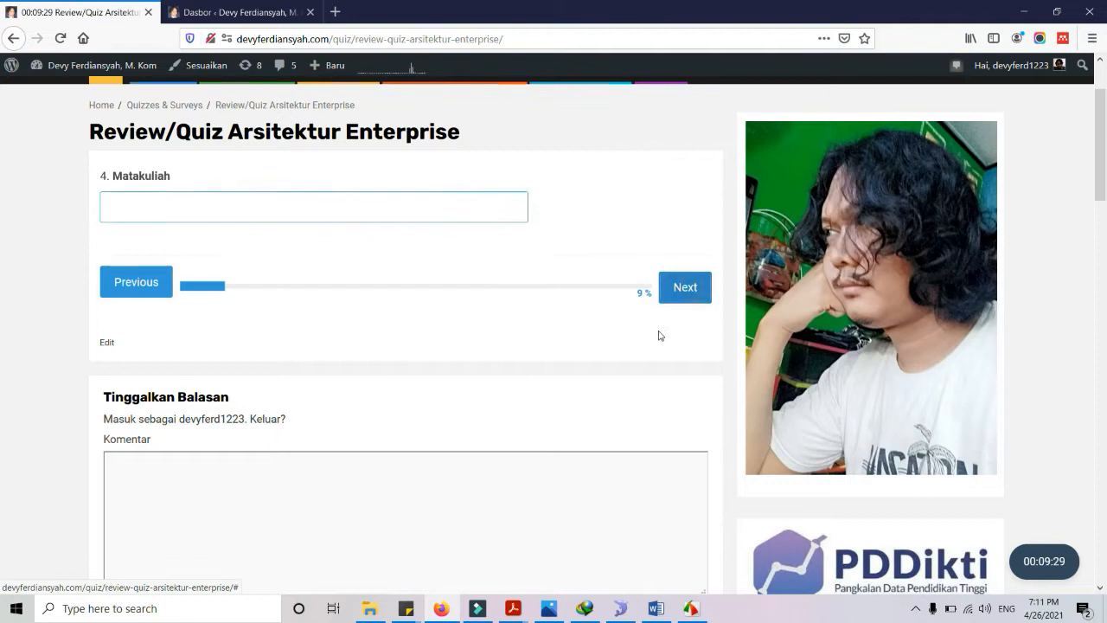
{"action": "left_click", "coordinate": [325, 215]}
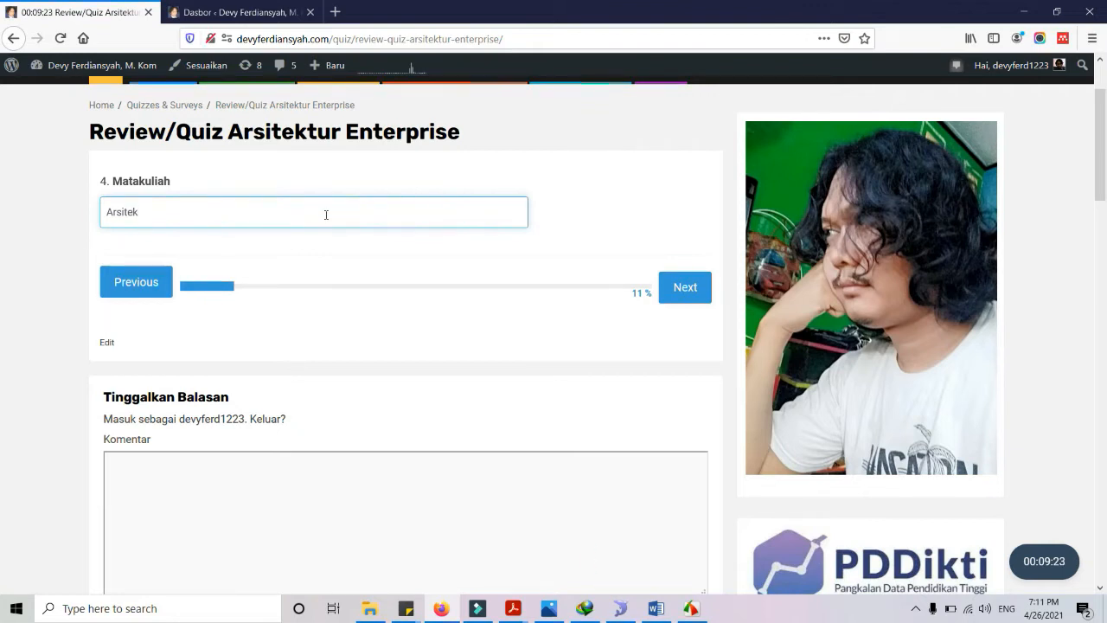
{"action": "type", "text": "Arsitektur Enterprise"}
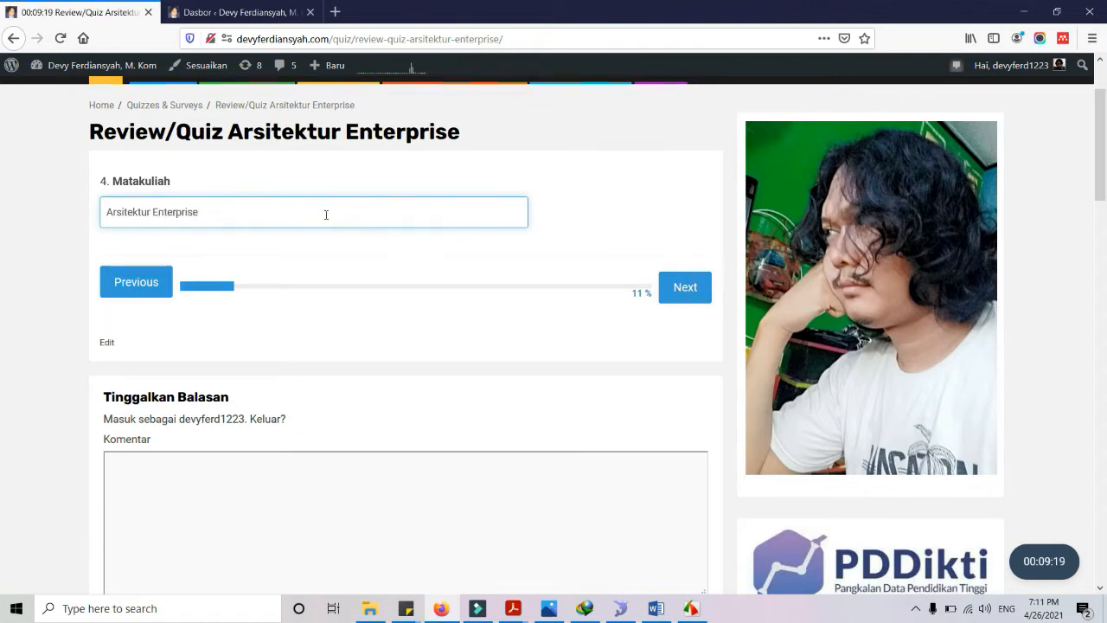
{"action": "left_click", "coordinate": [662, 287]}
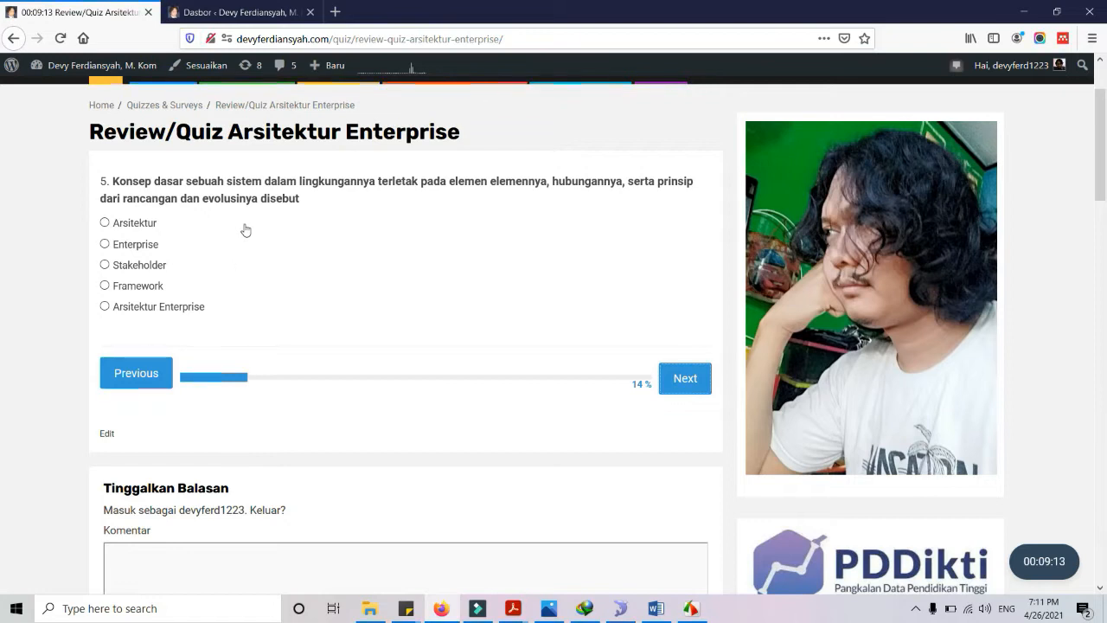
Answer questions 5–11, choosing Enterprise, Aplikasi and Visi dan Misi among the answers
{"action": "left_click", "coordinate": [131, 245]}
{"action": "left_click", "coordinate": [687, 381]}
{"action": "left_click", "coordinate": [136, 246]}
{"action": "left_click", "coordinate": [665, 381]}
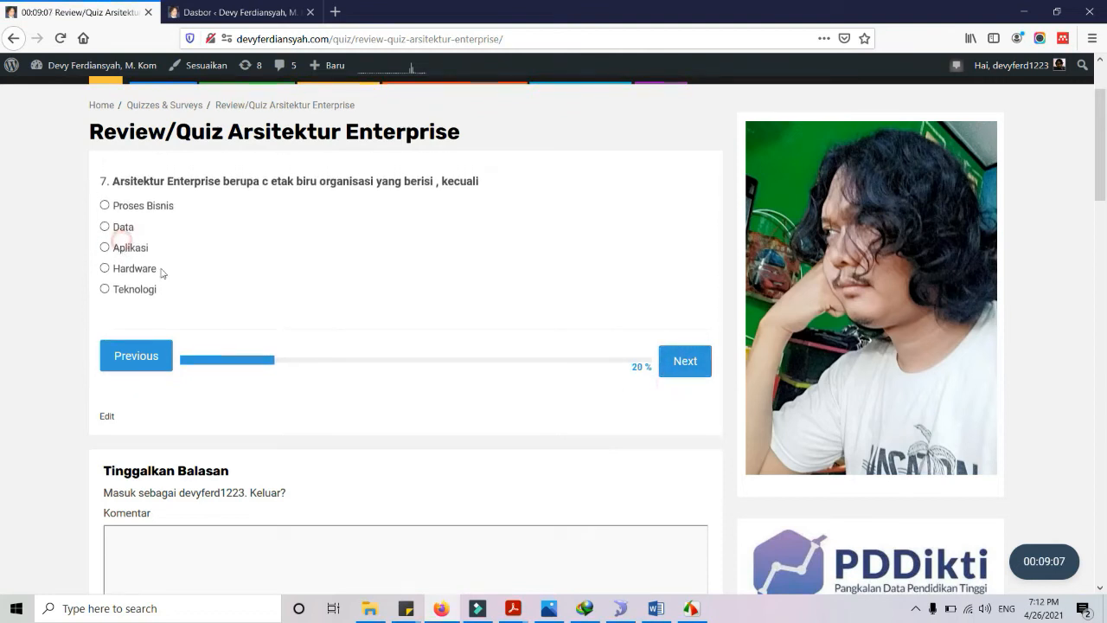
{"action": "left_click", "coordinate": [121, 252]}
{"action": "left_click", "coordinate": [700, 366]}
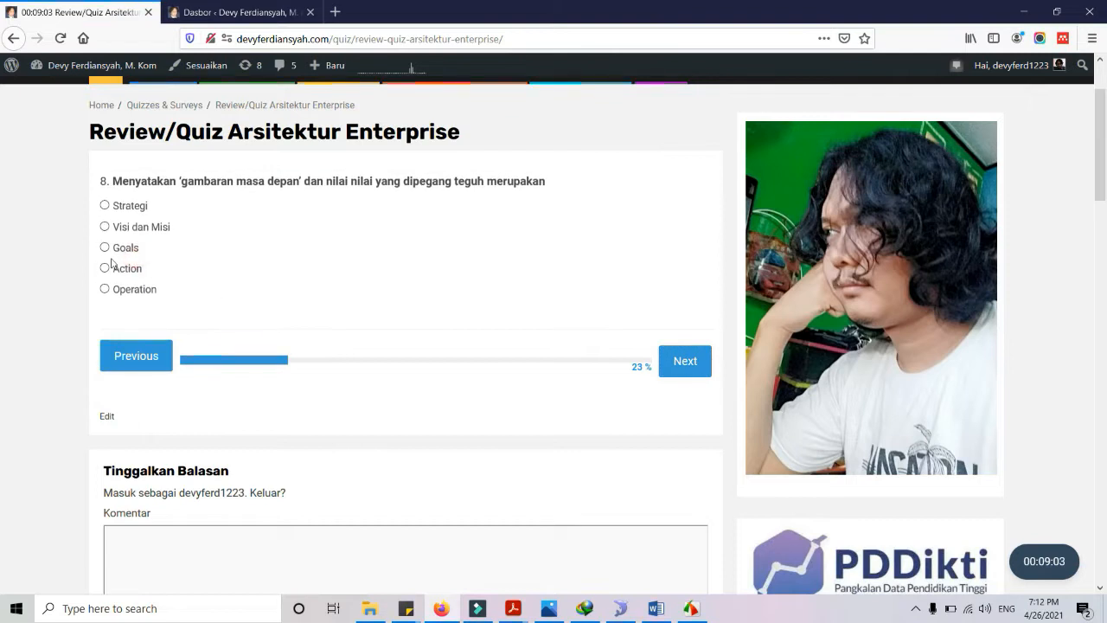
{"action": "left_click", "coordinate": [694, 365]}
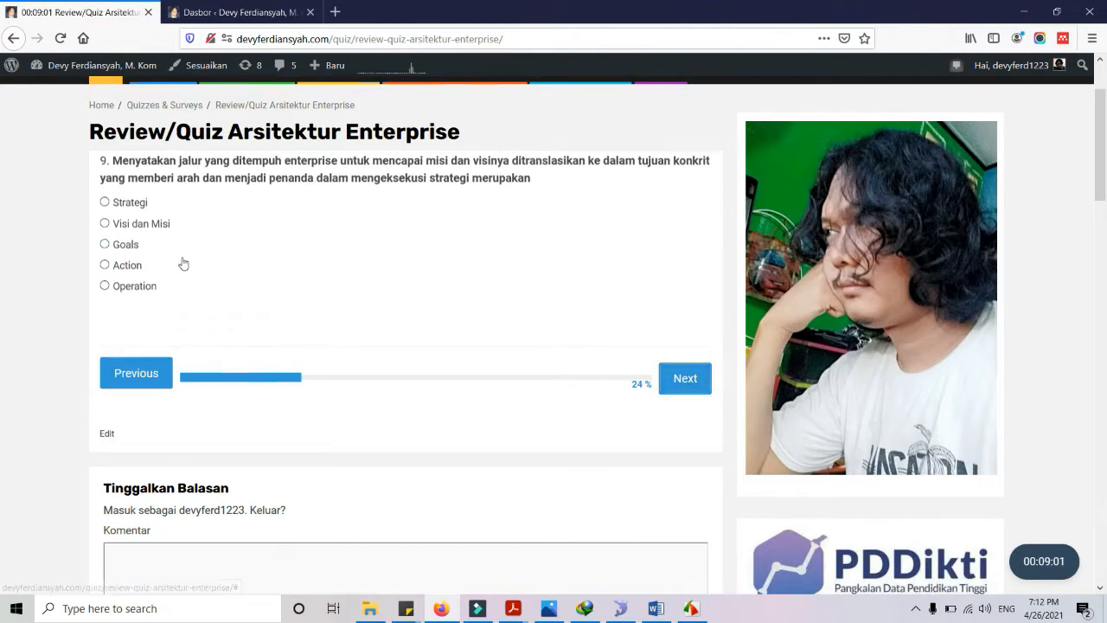
{"action": "left_click", "coordinate": [127, 247]}
{"action": "left_click", "coordinate": [683, 380]}
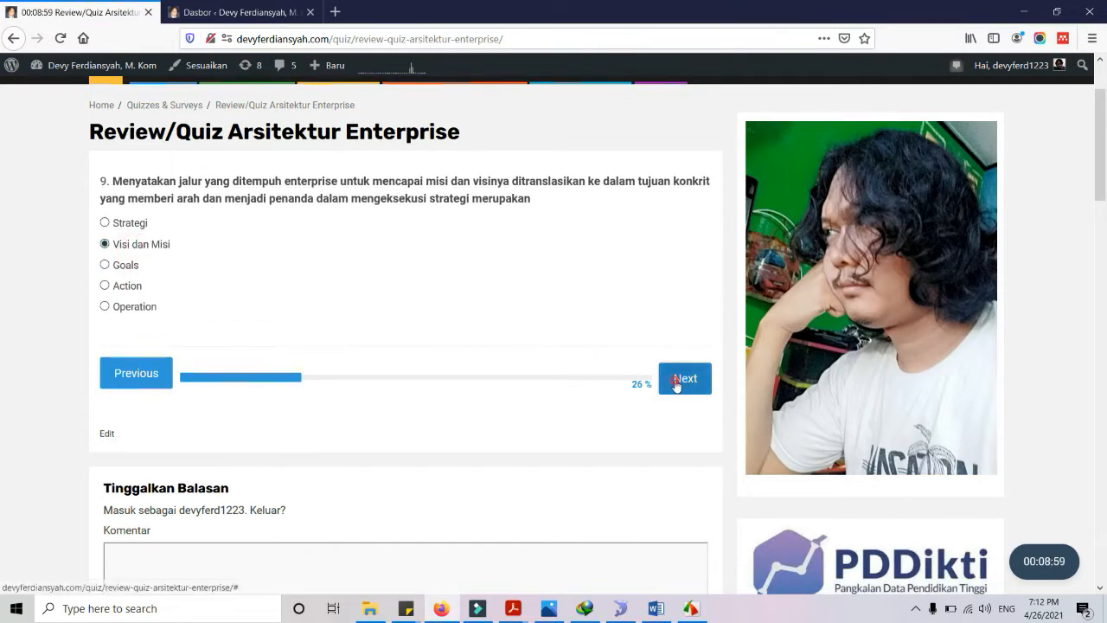
{"action": "left_click", "coordinate": [126, 249]}
{"action": "left_click", "coordinate": [681, 378]}
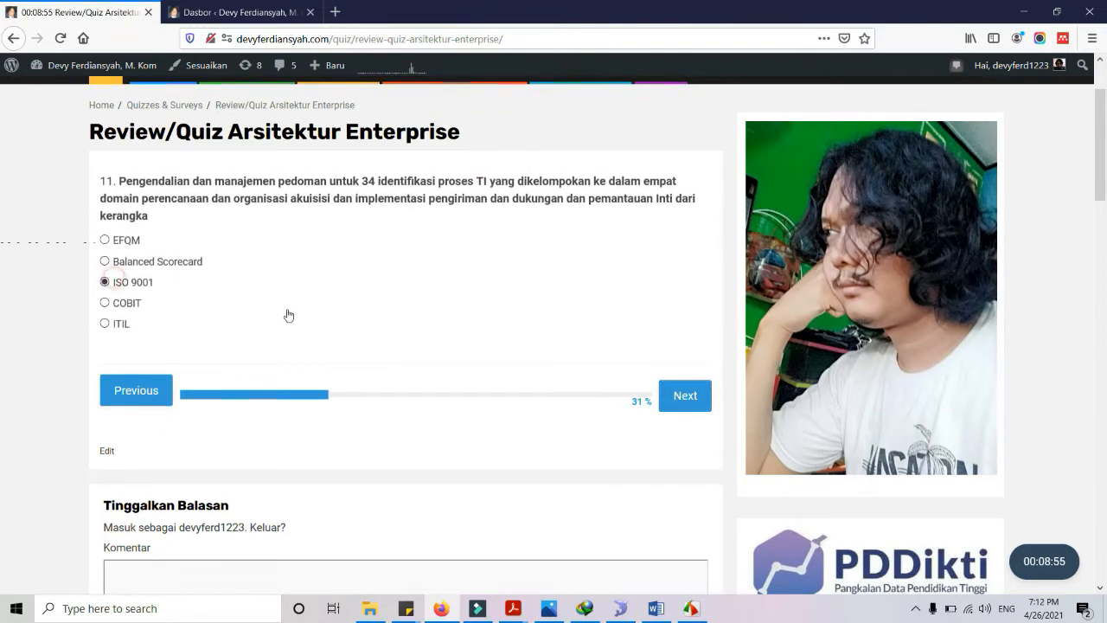
{"action": "left_click", "coordinate": [681, 397]}
Answer questions 12–16, including Balanced Scorecard and TOGAF Architecture Development Method (ADM)
{"action": "left_click", "coordinate": [174, 246]}
{"action": "left_click", "coordinate": [692, 385]}
{"action": "left_click", "coordinate": [240, 246]}
{"action": "left_click", "coordinate": [699, 366]}
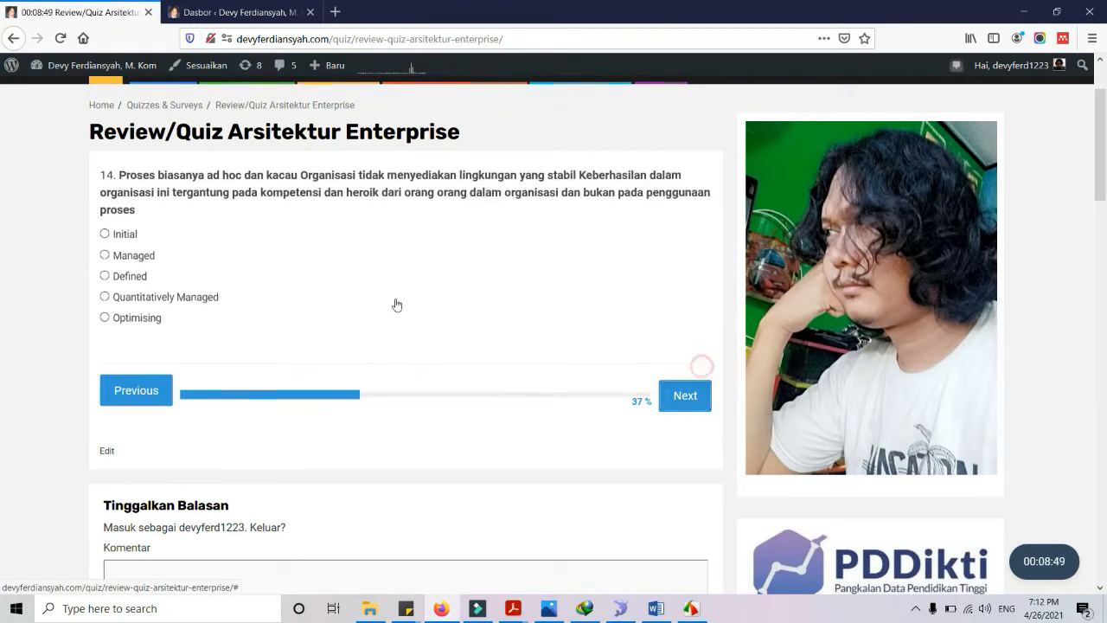
{"action": "left_click", "coordinate": [672, 394]}
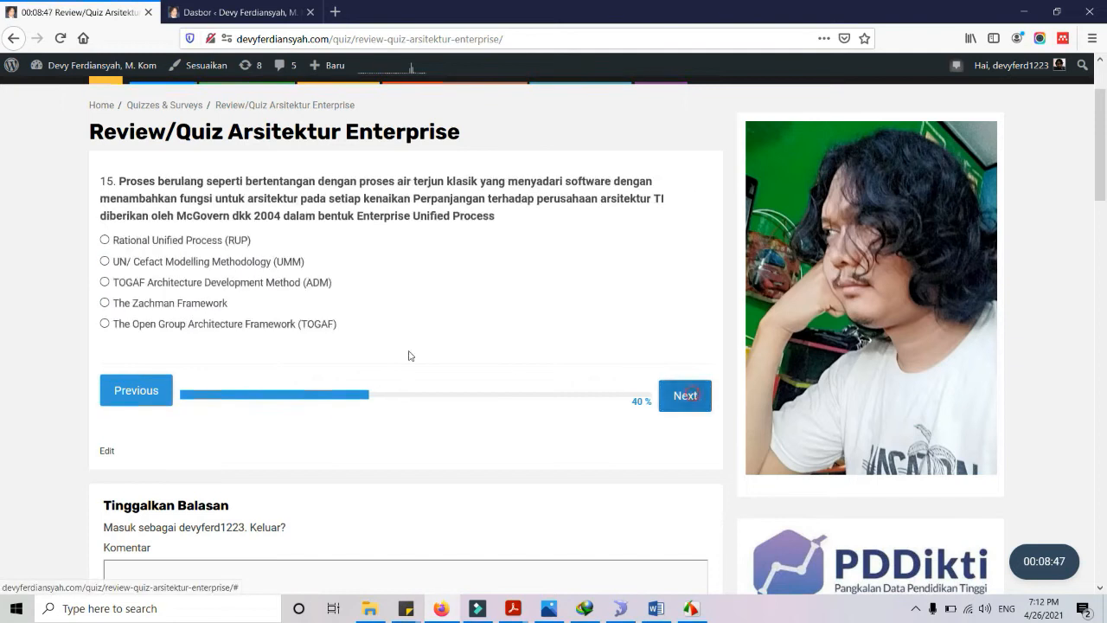
{"action": "left_click", "coordinate": [210, 283]}
{"action": "left_click", "coordinate": [700, 407]}
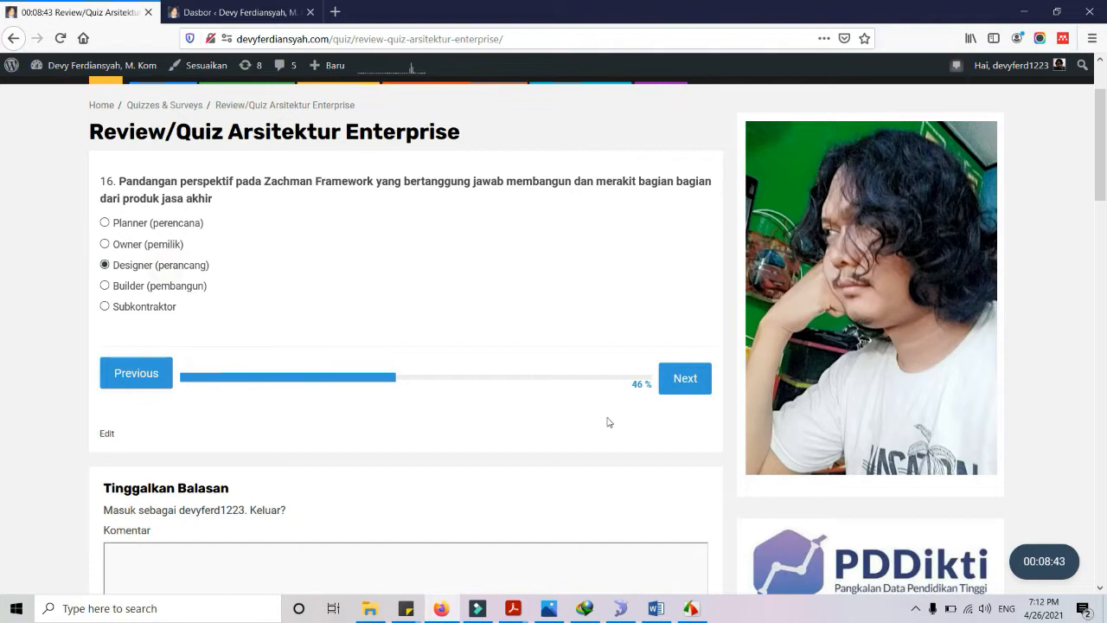
{"action": "left_click", "coordinate": [691, 383]}
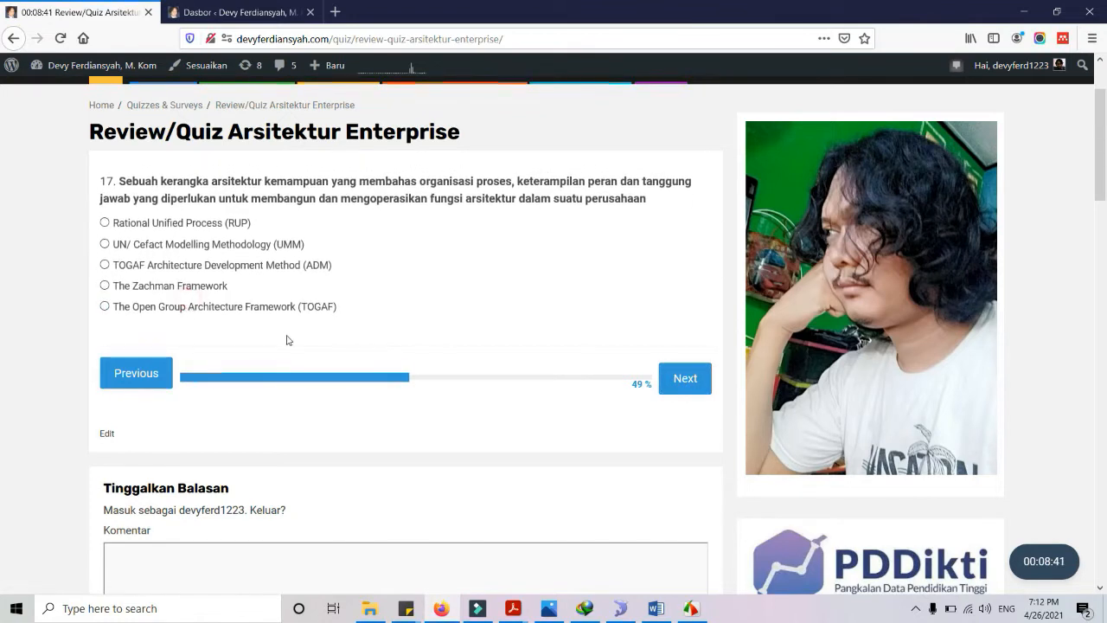
Answer questions 17–20 with TOGAF, 1986, Platform Specific Model (PSM) and IDEF
{"action": "left_click", "coordinate": [286, 308]}
{"action": "left_click", "coordinate": [685, 379]}
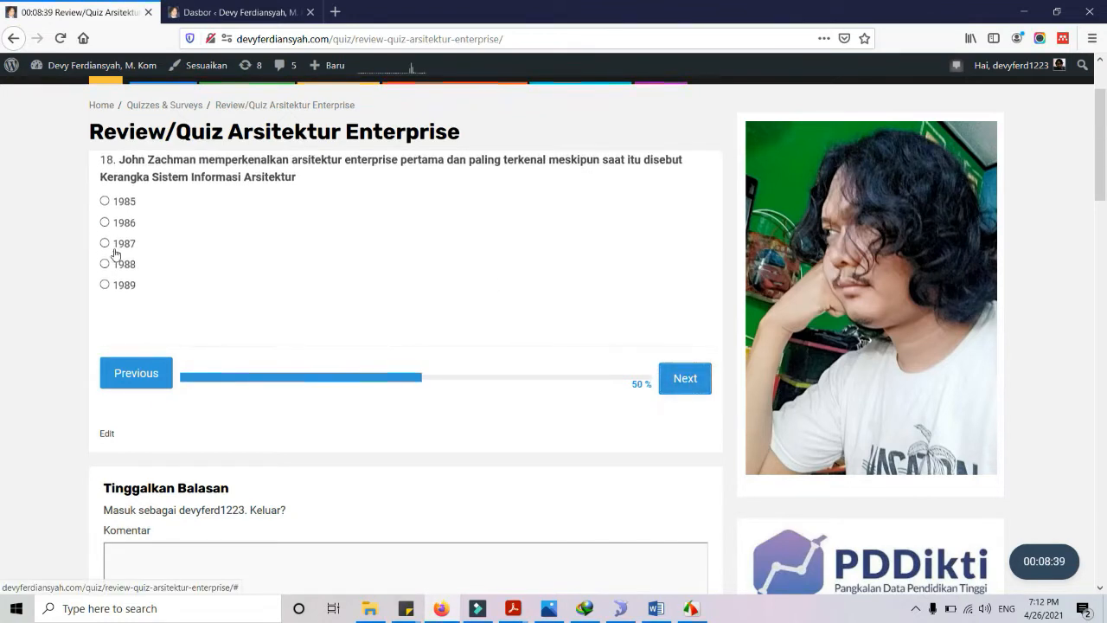
{"action": "left_click", "coordinate": [114, 242]}
{"action": "left_click", "coordinate": [683, 378]}
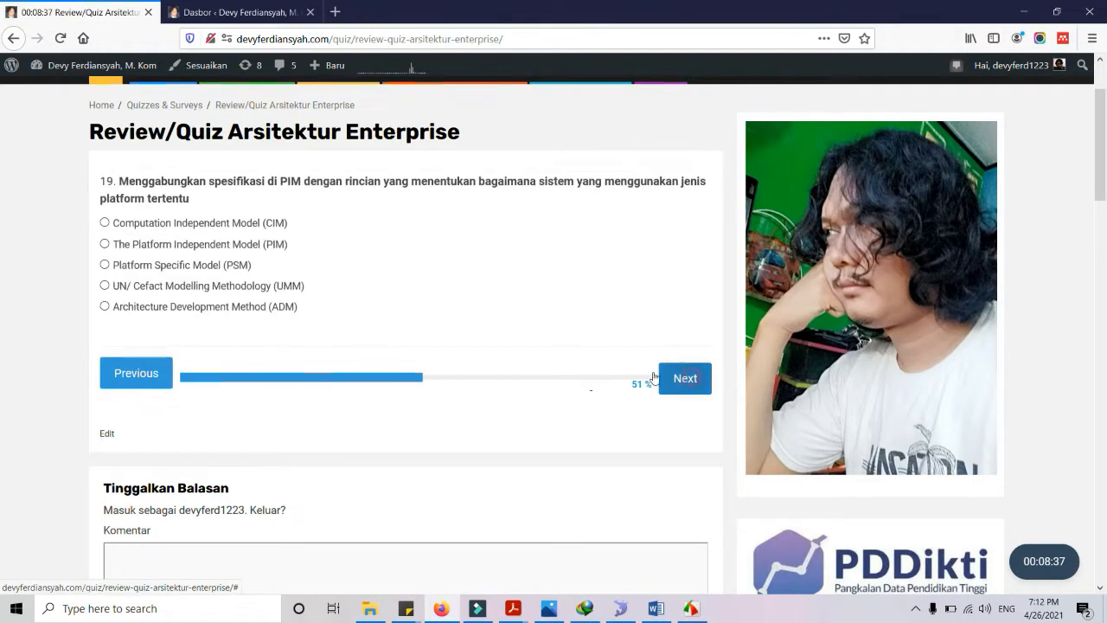
{"action": "left_click", "coordinate": [144, 263]}
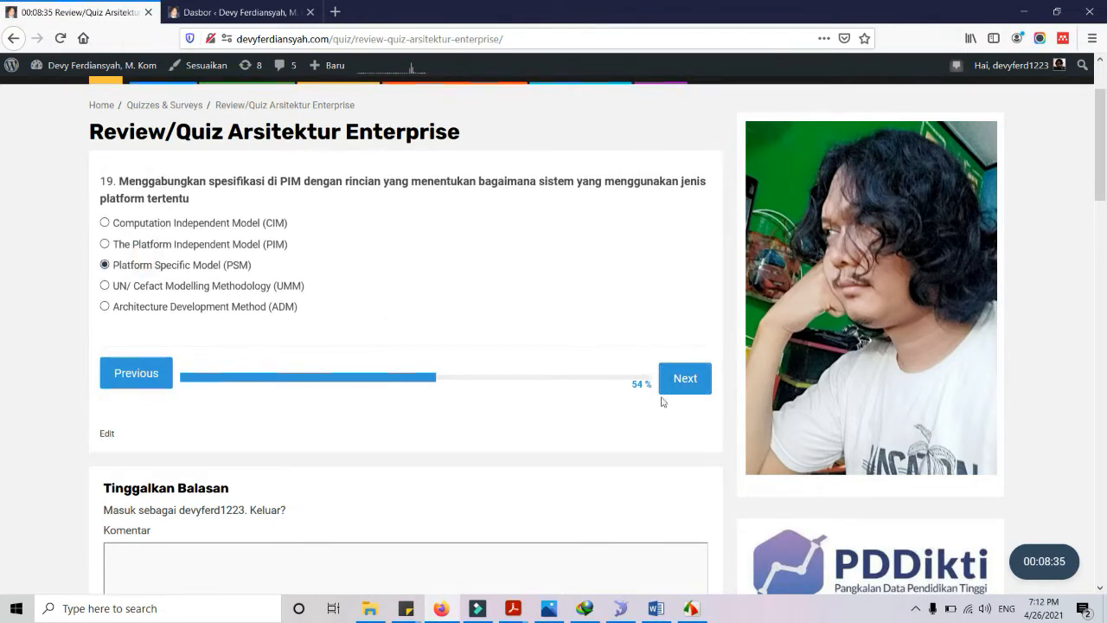
{"action": "left_click", "coordinate": [681, 380]}
{"action": "left_click", "coordinate": [119, 244]}
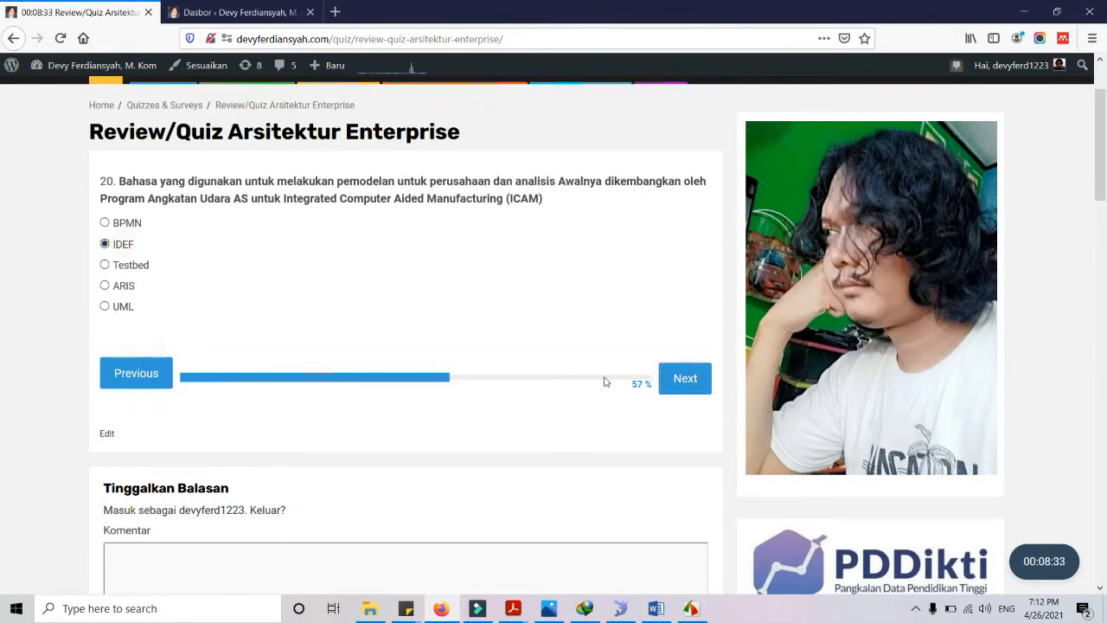
{"action": "left_click", "coordinate": [667, 387]}
Answer questions 21–24 with BPMI, ARIS, Domain sikap and BPMN
{"action": "left_click", "coordinate": [114, 265]}
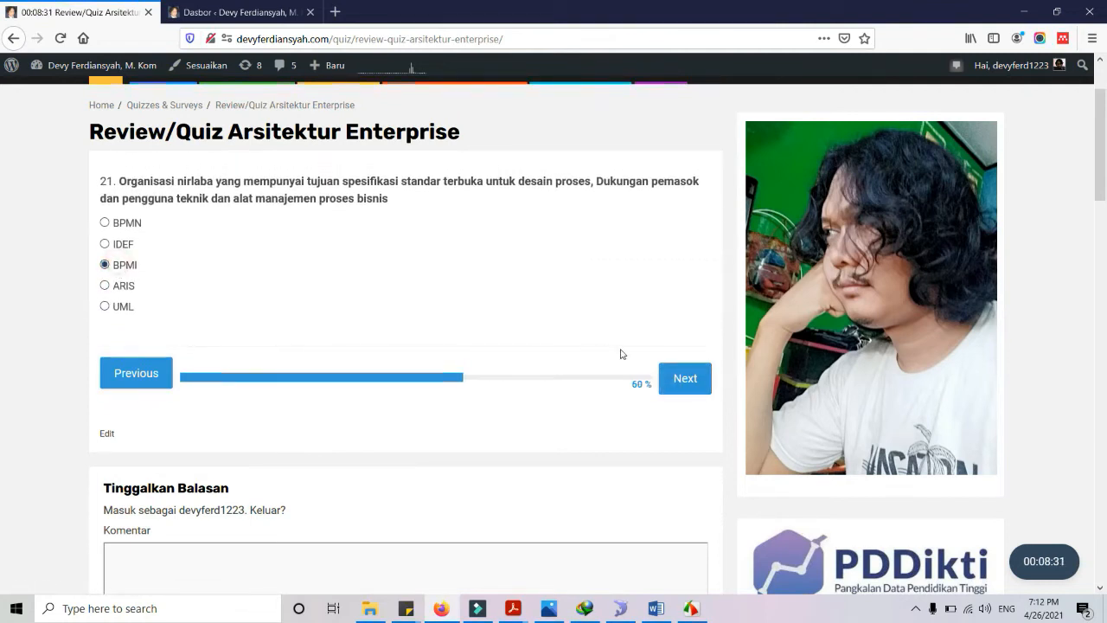
{"action": "left_click", "coordinate": [664, 378]}
{"action": "left_click", "coordinate": [105, 286]}
{"action": "left_click", "coordinate": [679, 377]}
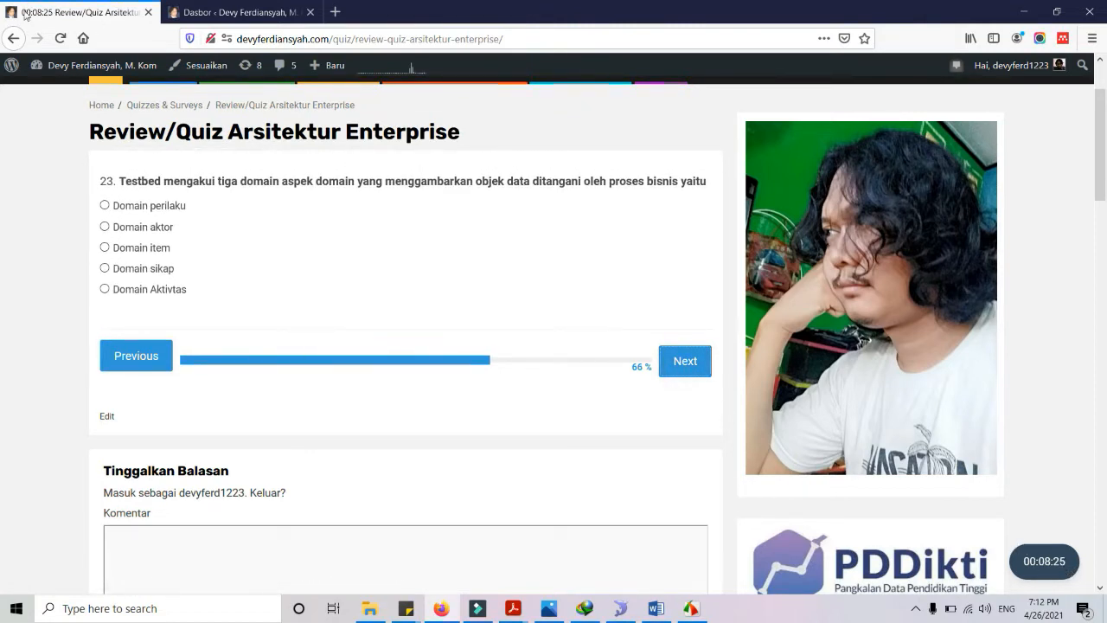
{"action": "left_click", "coordinate": [164, 270]}
{"action": "left_click", "coordinate": [682, 364]}
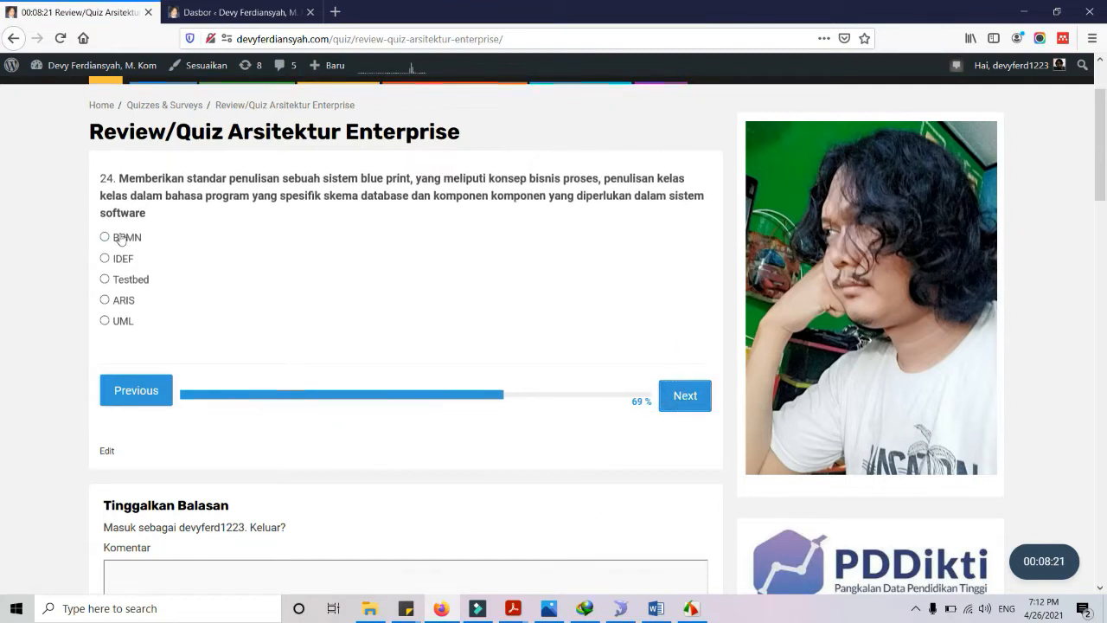
{"action": "left_click", "coordinate": [121, 238]}
{"action": "left_click", "coordinate": [682, 394]}
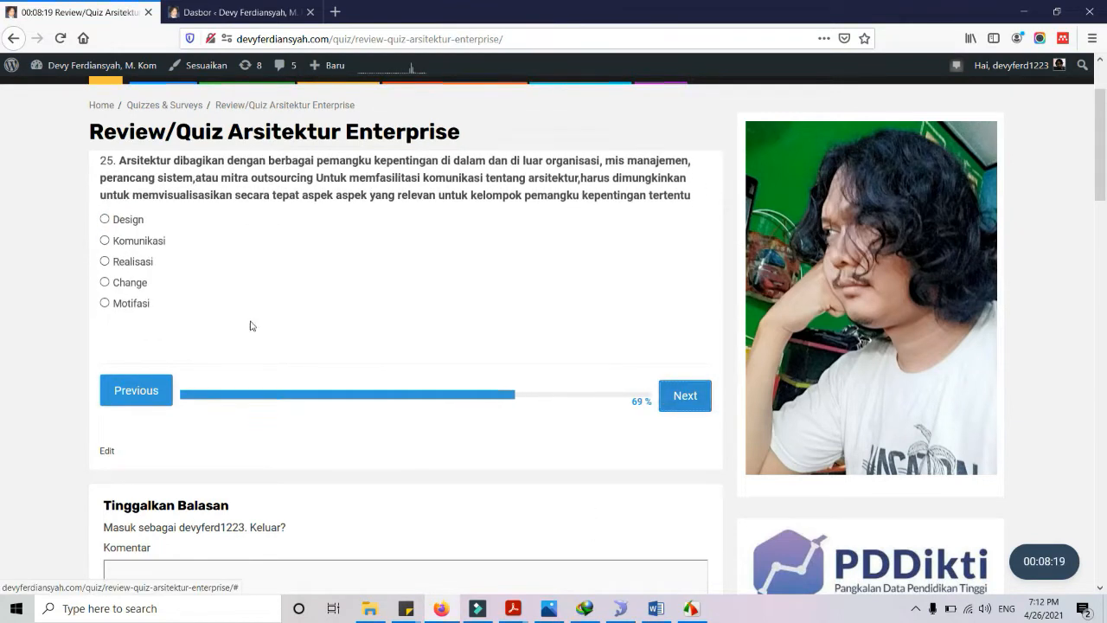
Answer questions 25–31, including Realisasi, Concern, Change and Kompleksitas arsitektur
{"action": "left_click", "coordinate": [136, 281]}
{"action": "left_click", "coordinate": [682, 391]}
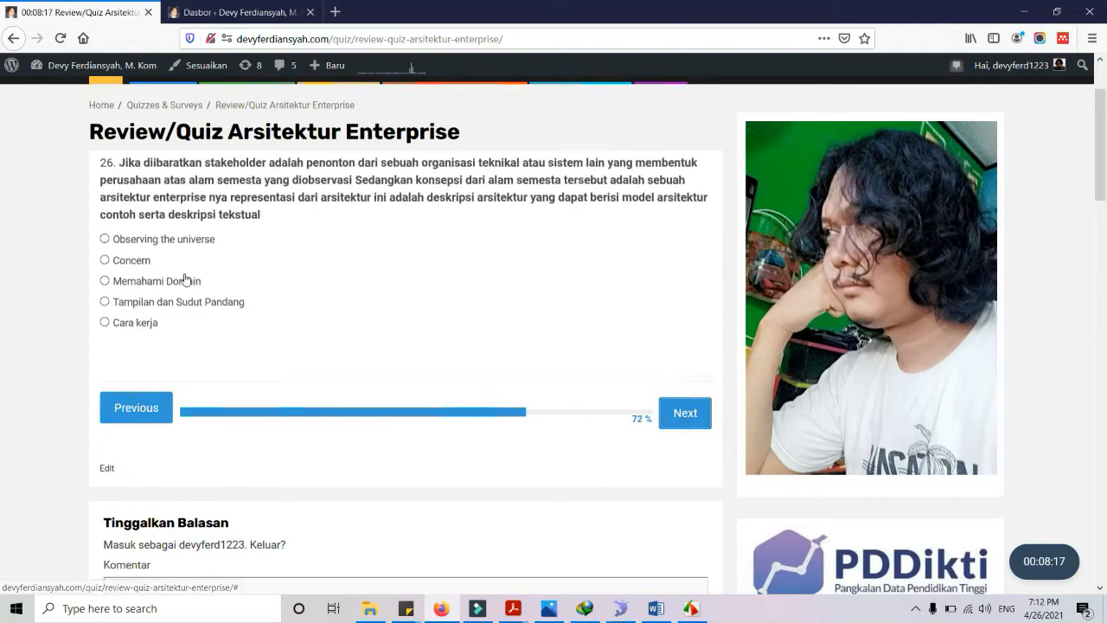
{"action": "left_click", "coordinate": [108, 277]}
{"action": "left_click", "coordinate": [676, 413]}
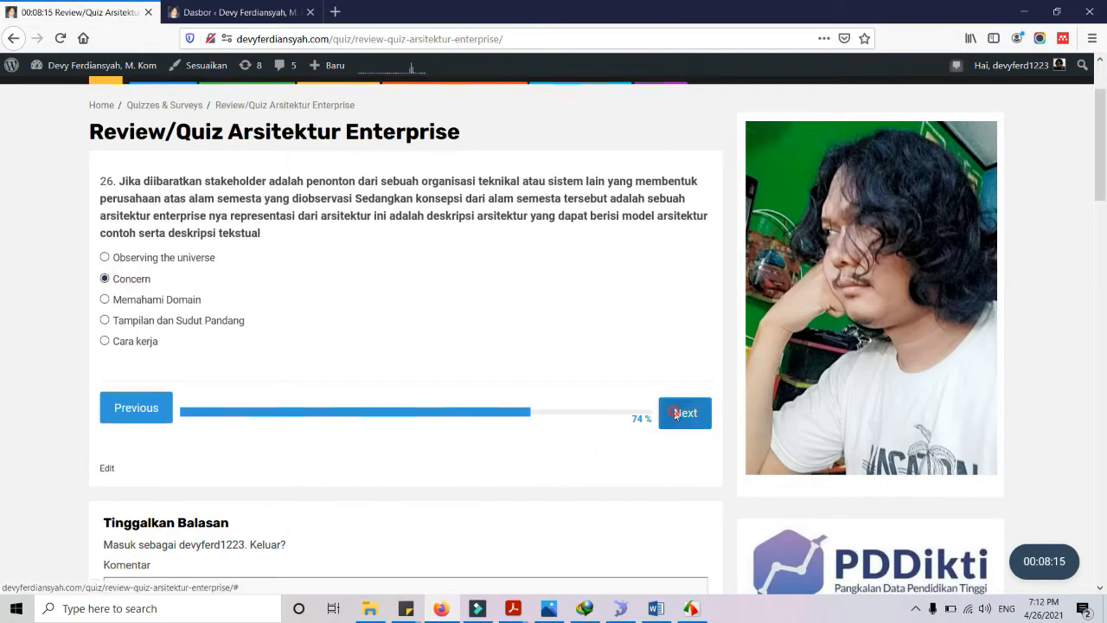
{"action": "left_click", "coordinate": [686, 377]}
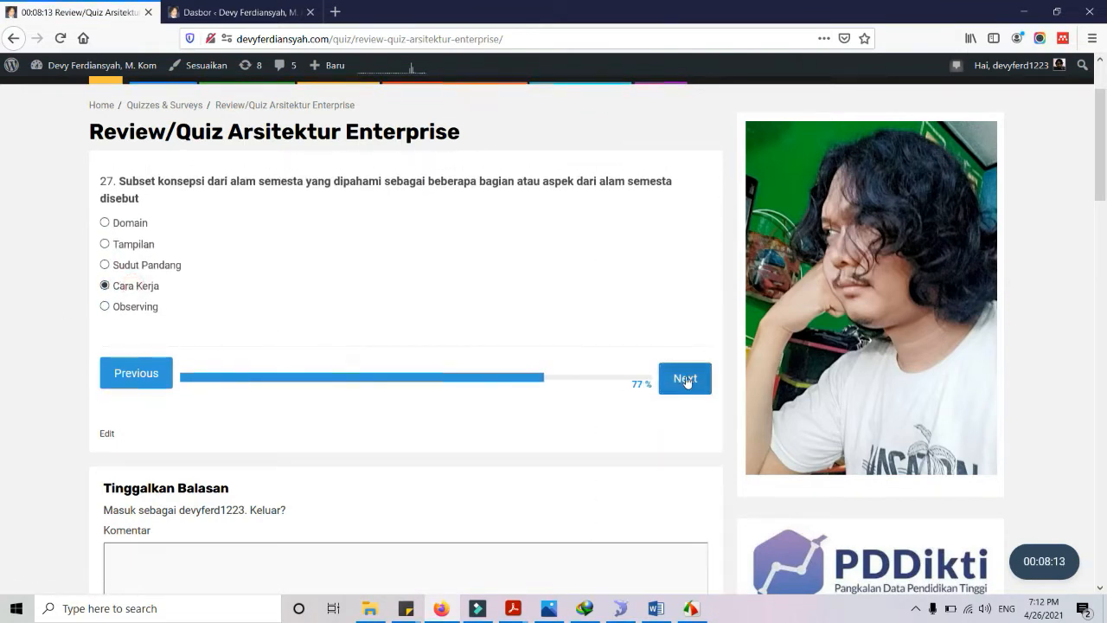
{"action": "left_click", "coordinate": [127, 321]}
{"action": "left_click", "coordinate": [684, 413]}
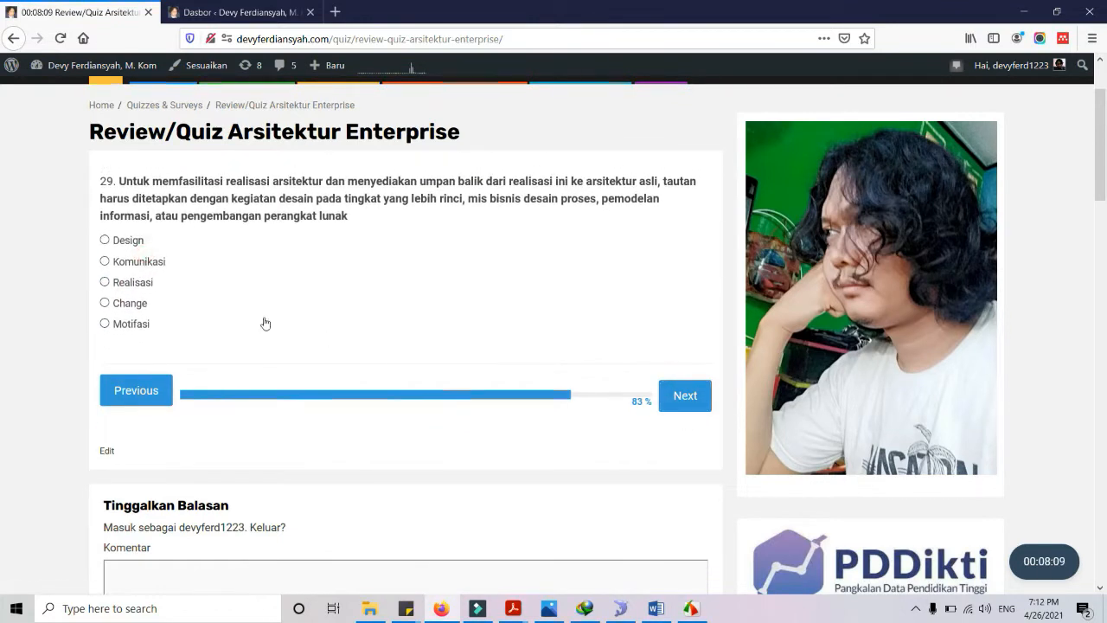
{"action": "left_click", "coordinate": [681, 395]}
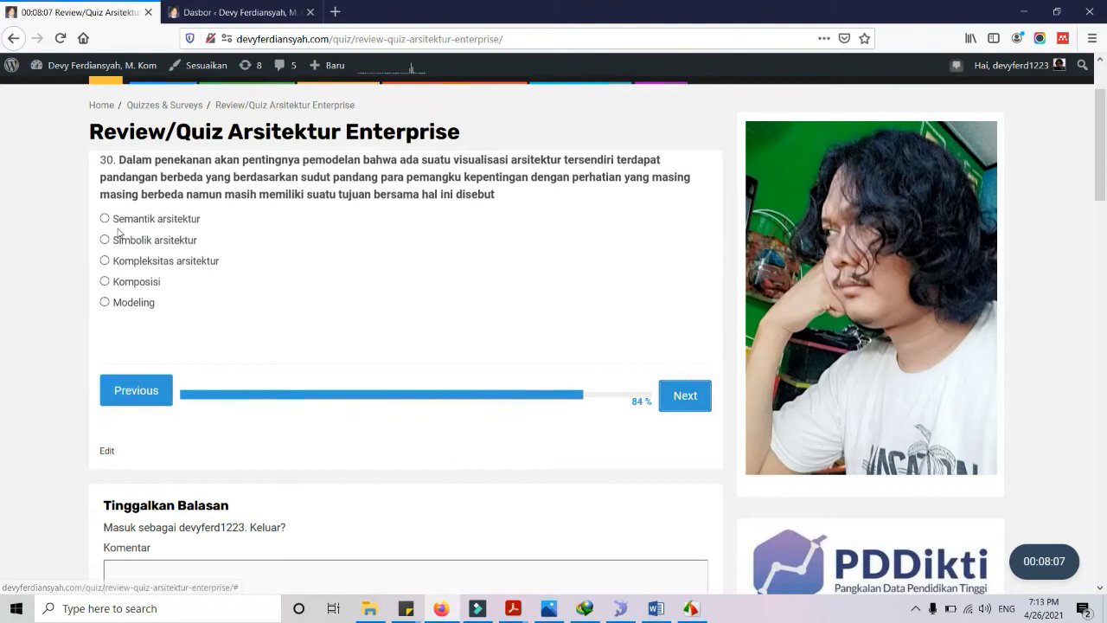
{"action": "left_click", "coordinate": [105, 282]}
{"action": "left_click", "coordinate": [679, 400]}
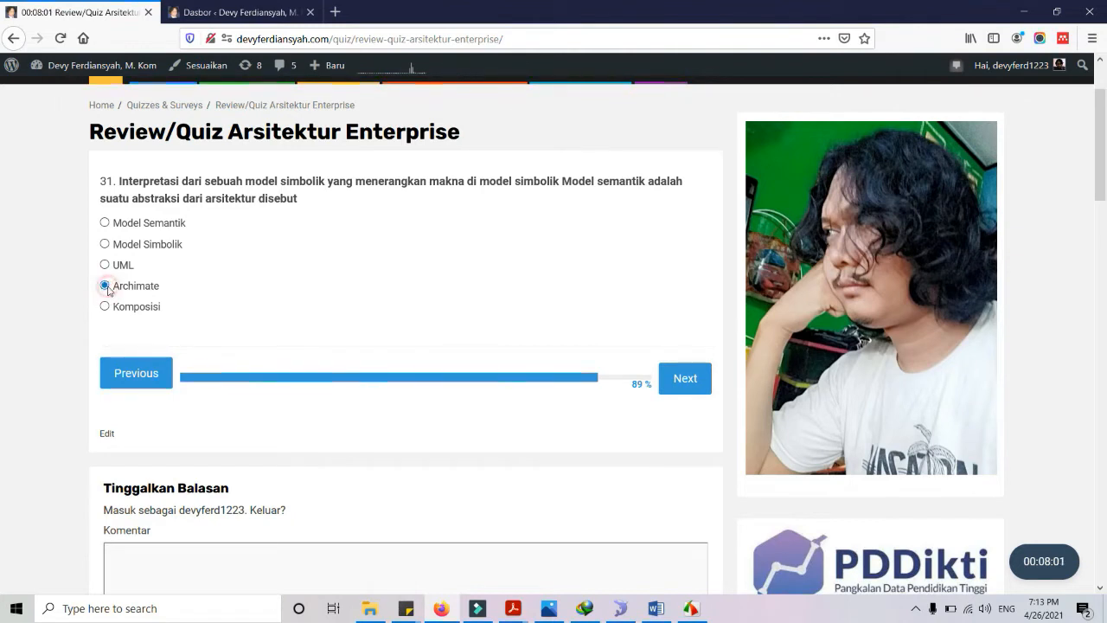
{"action": "left_click", "coordinate": [667, 377]}
Answer questions 32–34 with Model Simbolik, Pengamatan ketiga and Pengamatan kesatu, then submit
{"action": "left_click", "coordinate": [139, 264]}
{"action": "left_click", "coordinate": [697, 397]}
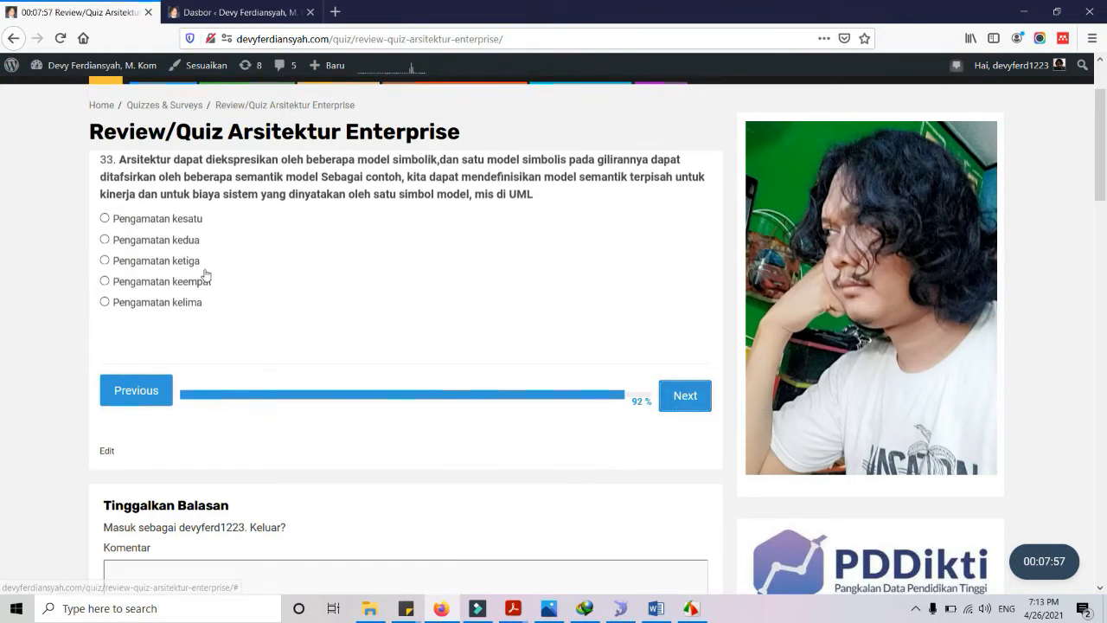
{"action": "left_click", "coordinate": [184, 280]}
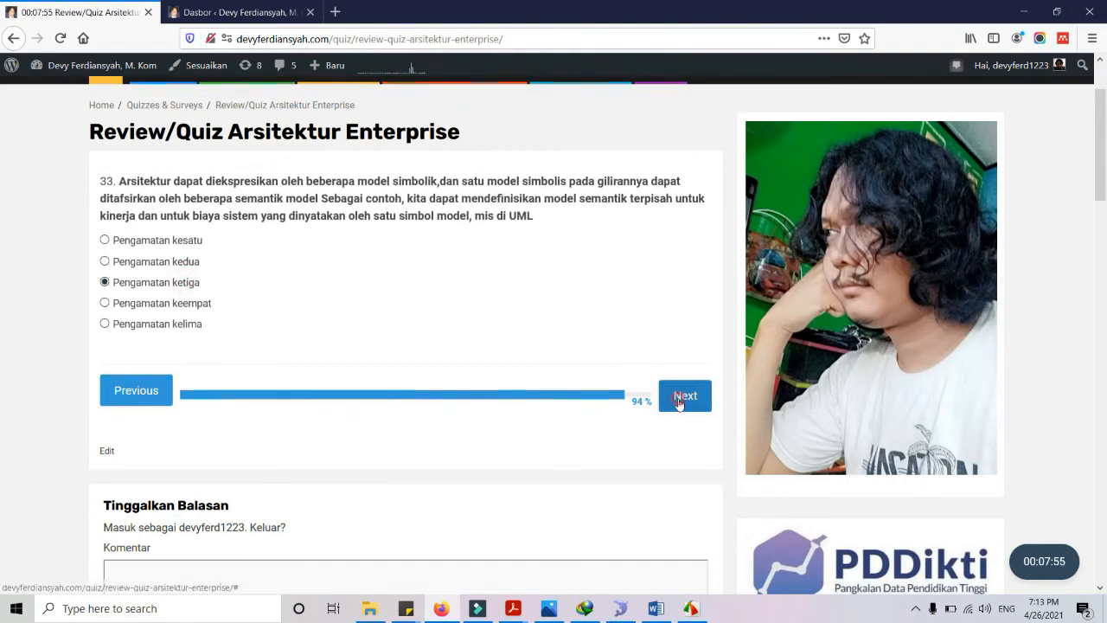
{"action": "left_click", "coordinate": [679, 399]}
{"action": "left_click", "coordinate": [156, 256]}
{"action": "left_click", "coordinate": [681, 410]}
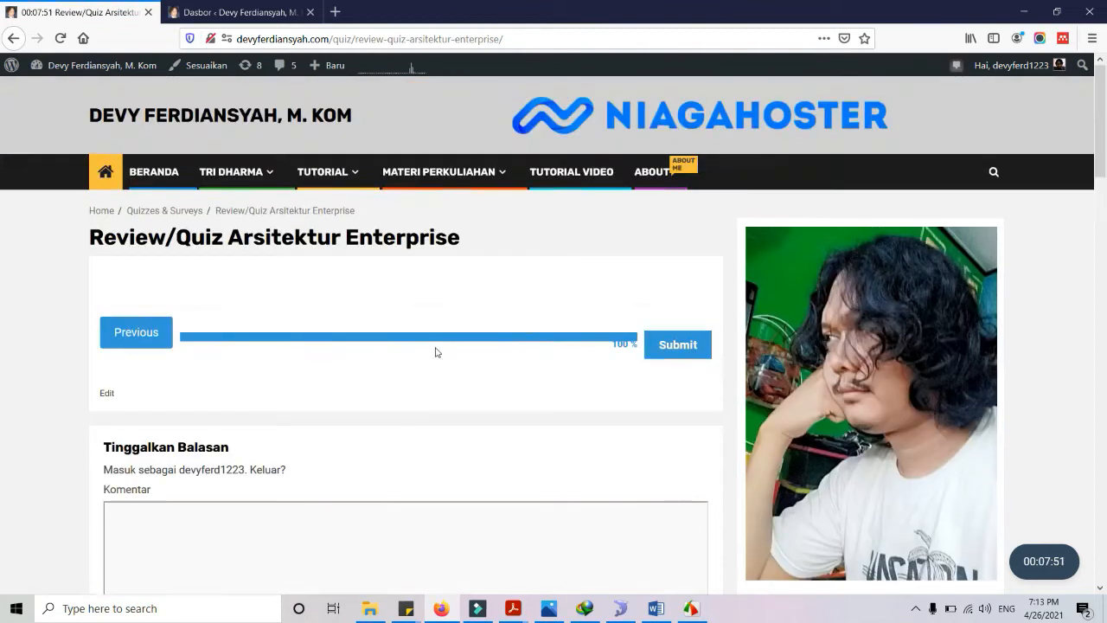
{"action": "left_click", "coordinate": [680, 353]}
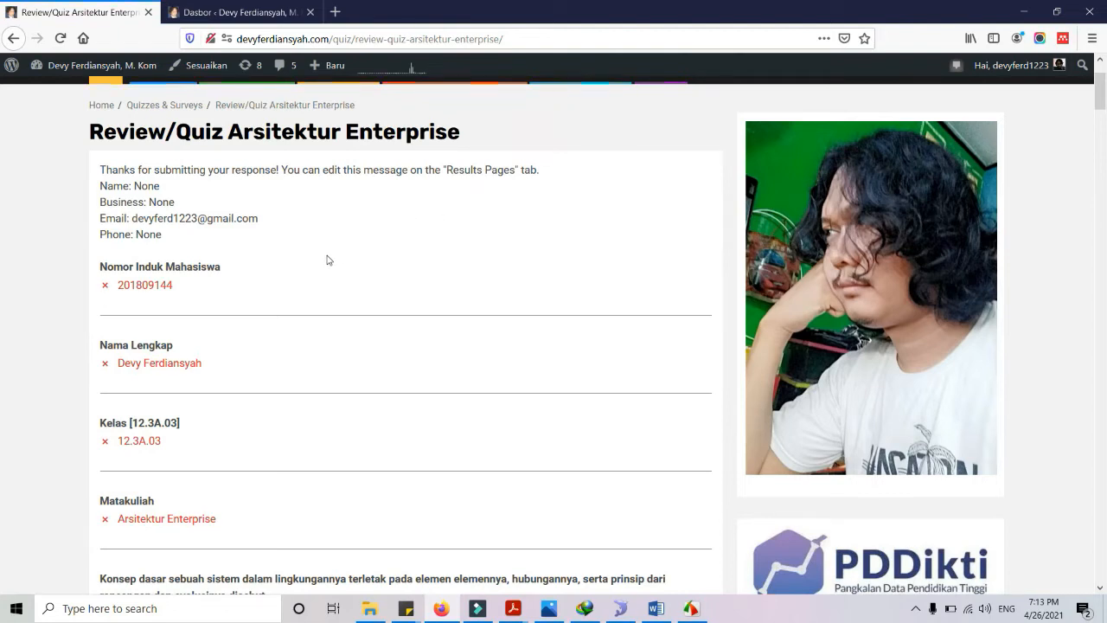
Scroll down the results page reviewing each answer's correct or wrong mark, then back to the top
{"action": "scroll", "coordinate": [233, 259], "scroll_direction": "down", "scroll_amount": 2}
{"action": "scroll", "coordinate": [234, 259], "scroll_direction": "down", "scroll_amount": 4}
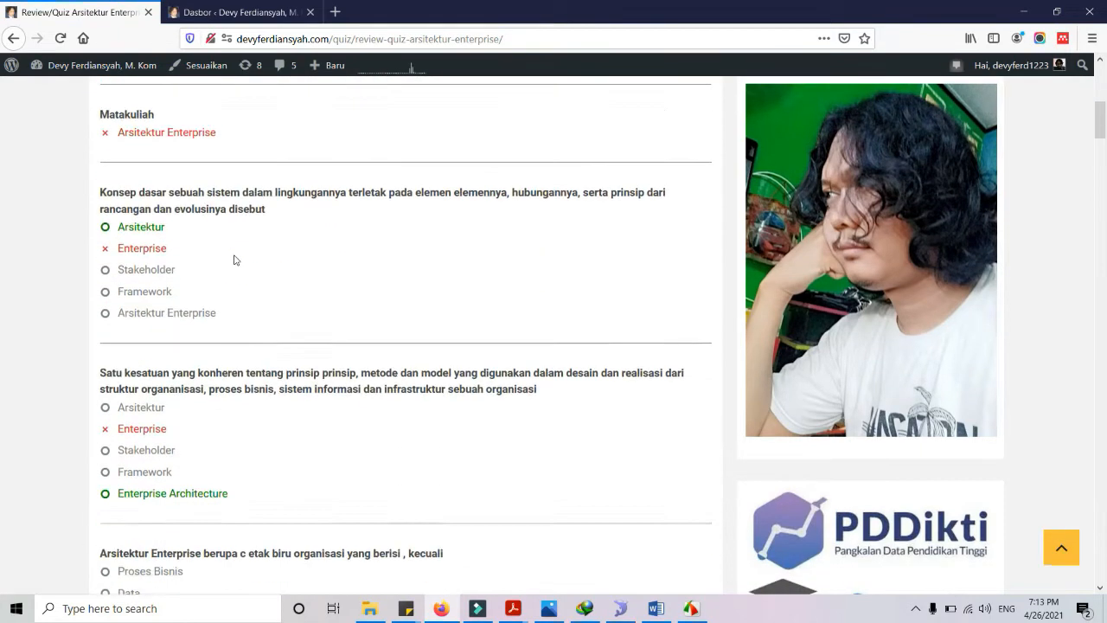
{"action": "scroll", "coordinate": [176, 222], "scroll_direction": "down", "scroll_amount": 8}
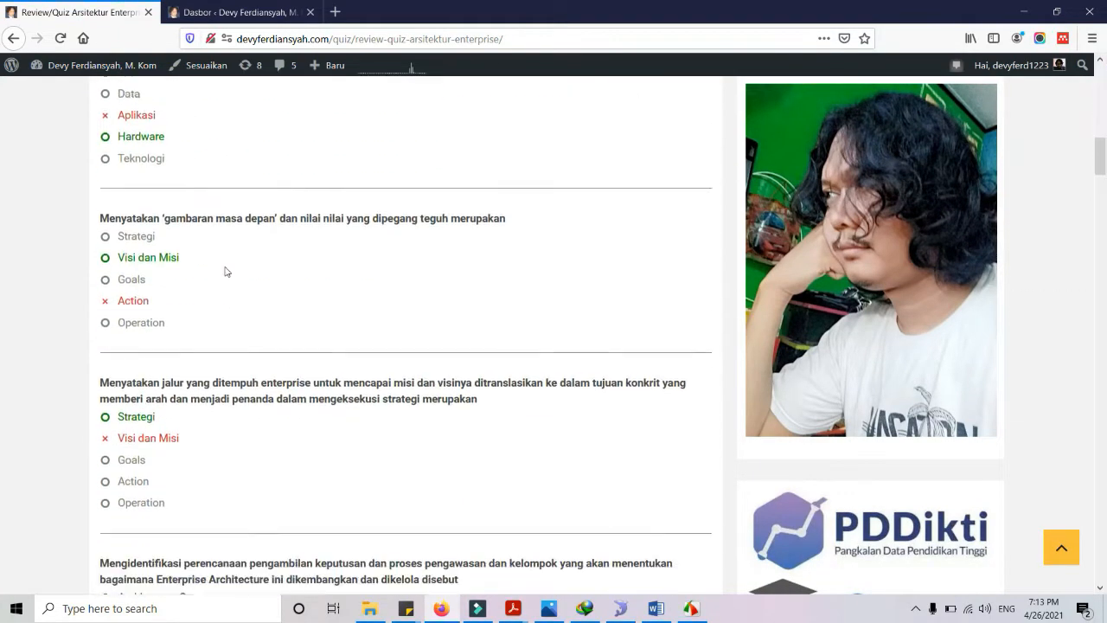
{"action": "scroll", "coordinate": [225, 270], "scroll_direction": "down", "scroll_amount": 1}
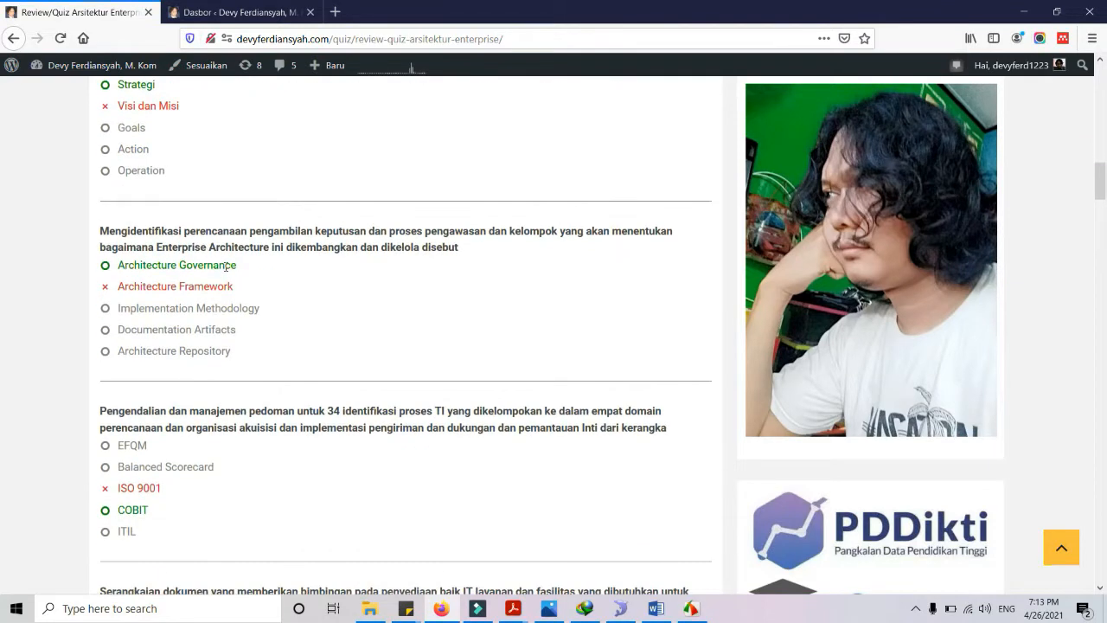
{"action": "scroll", "coordinate": [167, 264], "scroll_direction": "down", "scroll_amount": 5}
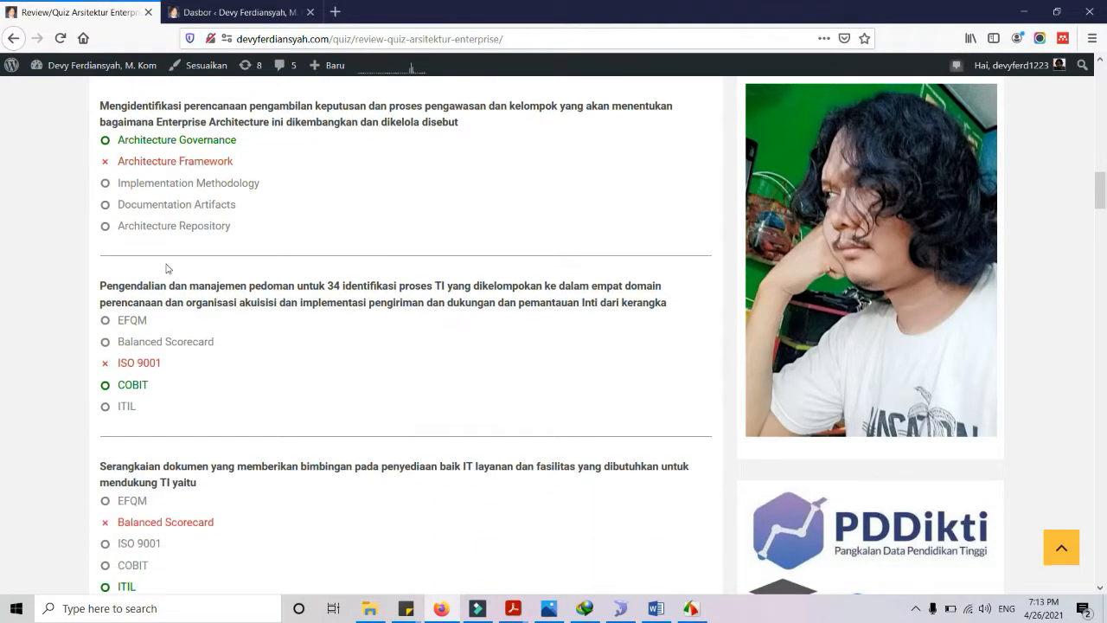
{"action": "scroll", "coordinate": [168, 265], "scroll_direction": "down", "scroll_amount": 5}
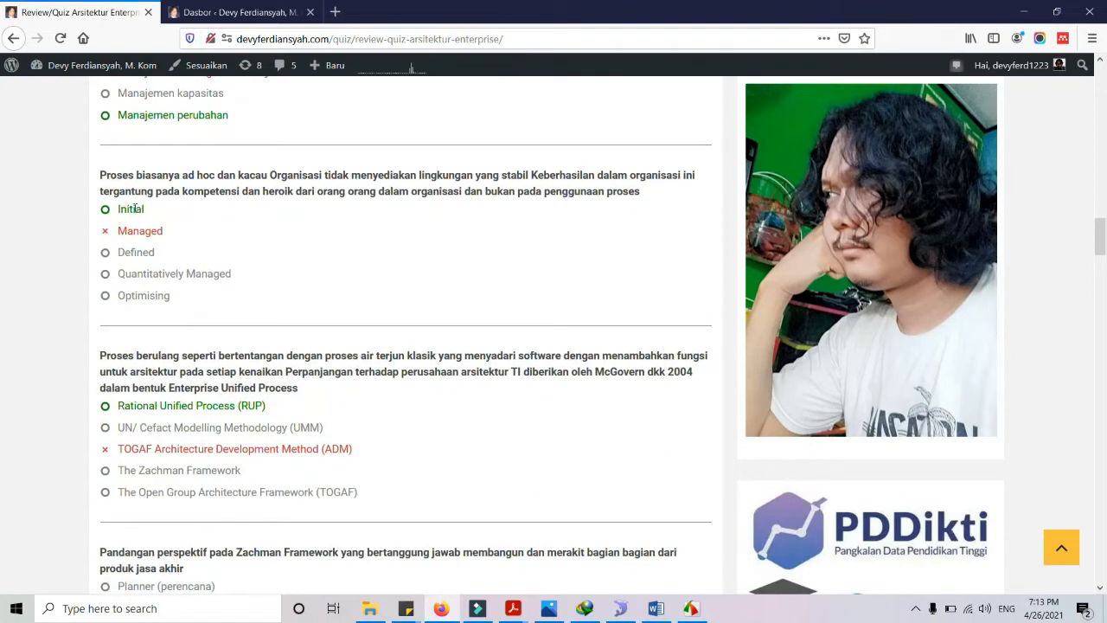
{"action": "scroll", "coordinate": [295, 419], "scroll_direction": "down", "scroll_amount": 5}
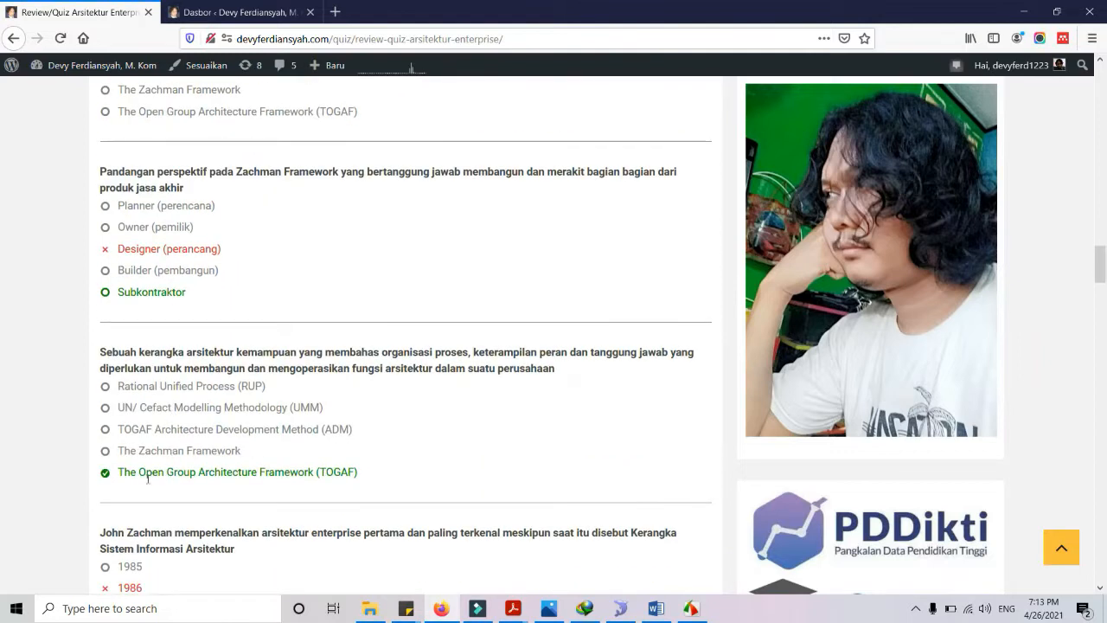
{"action": "scroll", "coordinate": [178, 468], "scroll_direction": "down", "scroll_amount": 5}
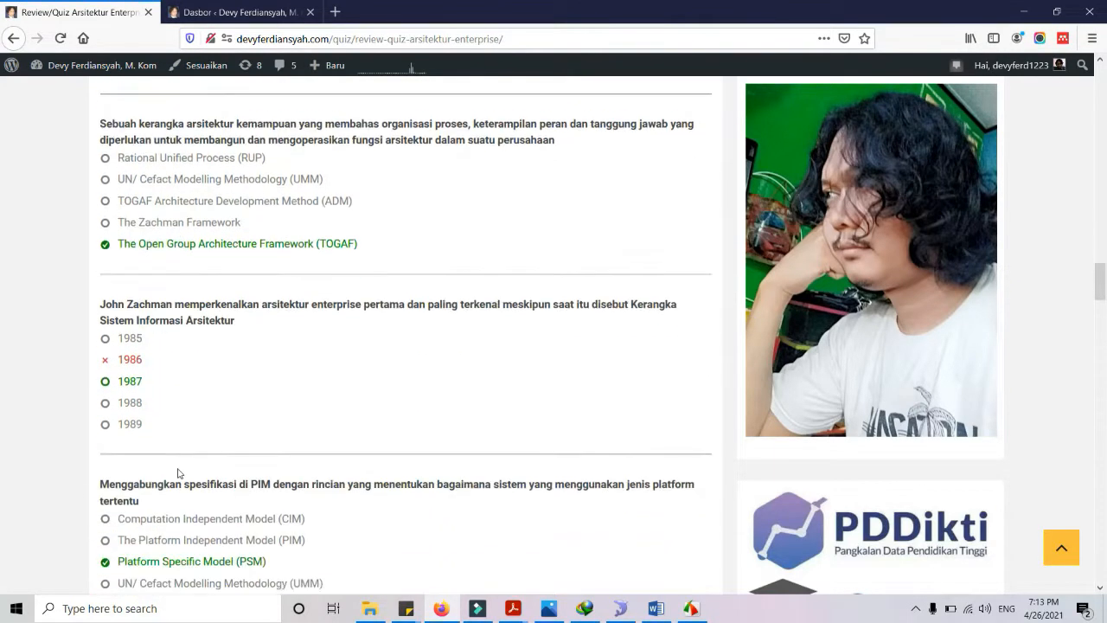
{"action": "scroll", "coordinate": [164, 415], "scroll_direction": "down", "scroll_amount": 4}
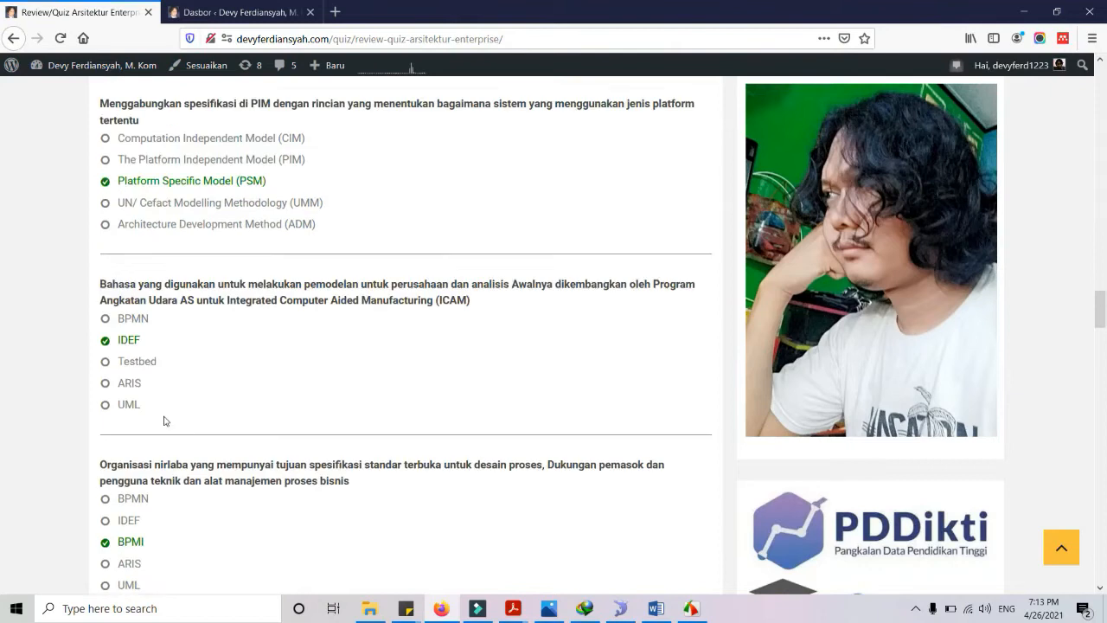
{"action": "scroll", "coordinate": [130, 264], "scroll_direction": "down", "scroll_amount": 5}
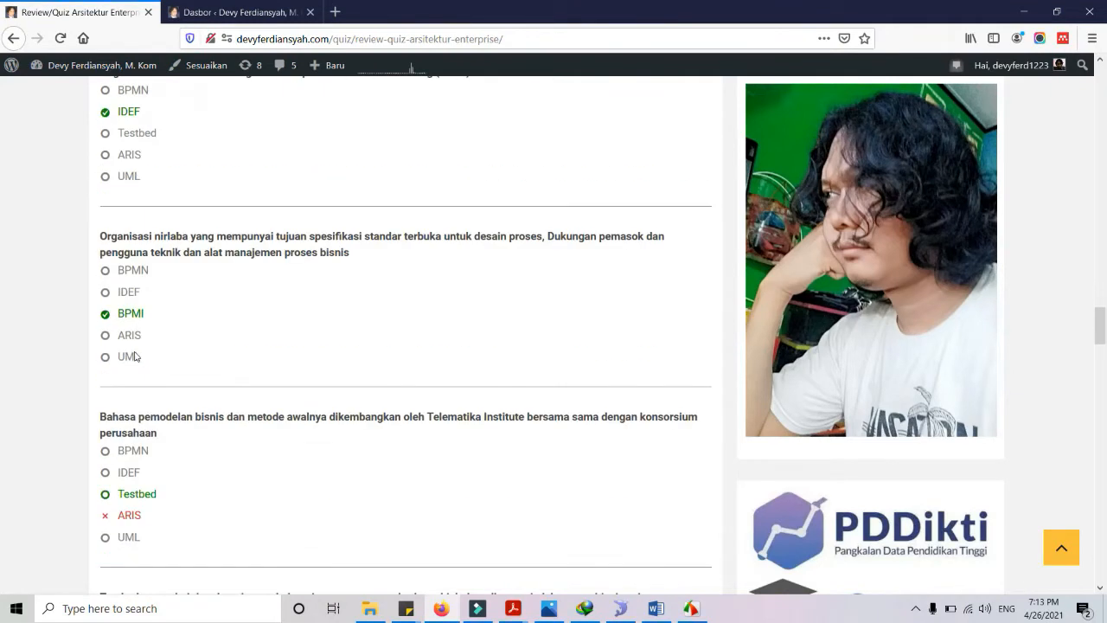
{"action": "scroll", "coordinate": [148, 297], "scroll_direction": "down", "scroll_amount": 12}
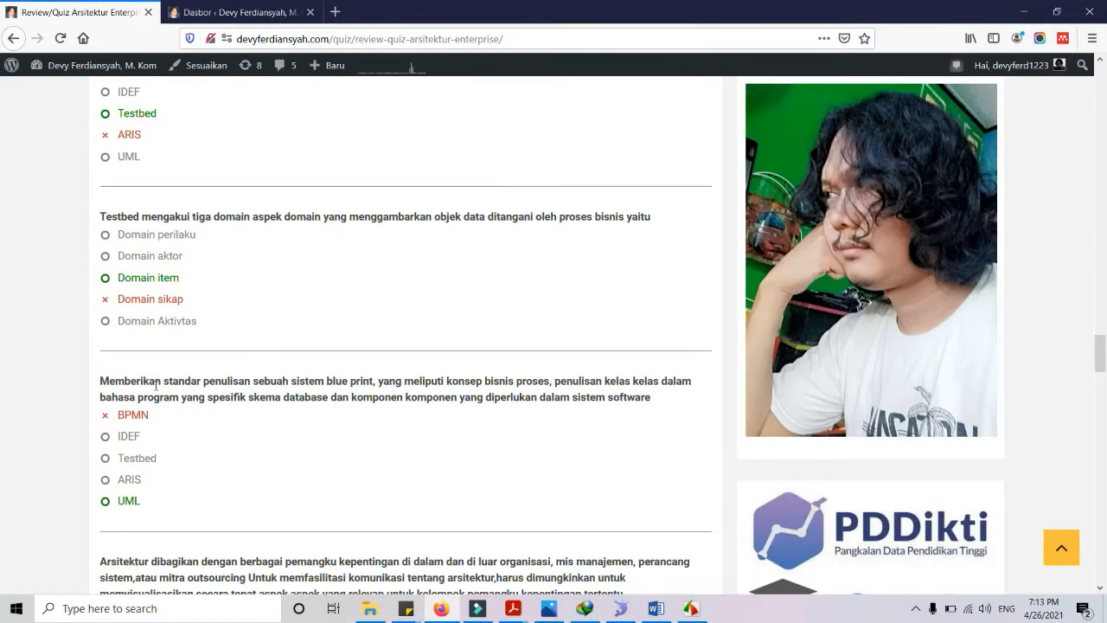
{"action": "scroll", "coordinate": [161, 402], "scroll_direction": "down", "scroll_amount": 15}
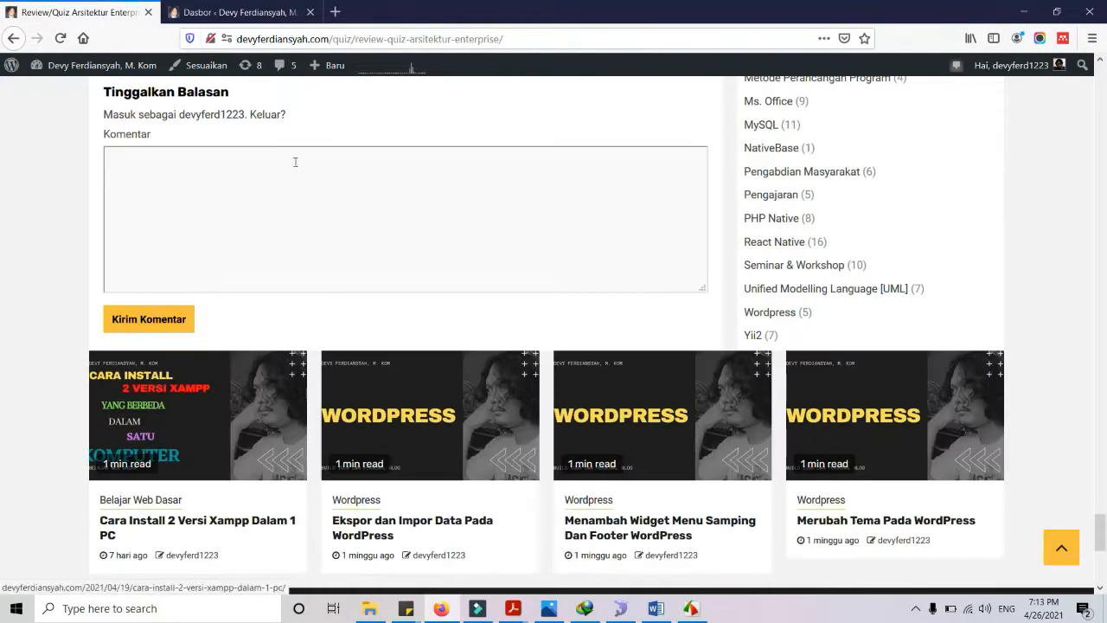
{"action": "scroll", "coordinate": [271, 280], "scroll_direction": "up", "scroll_amount": 4}
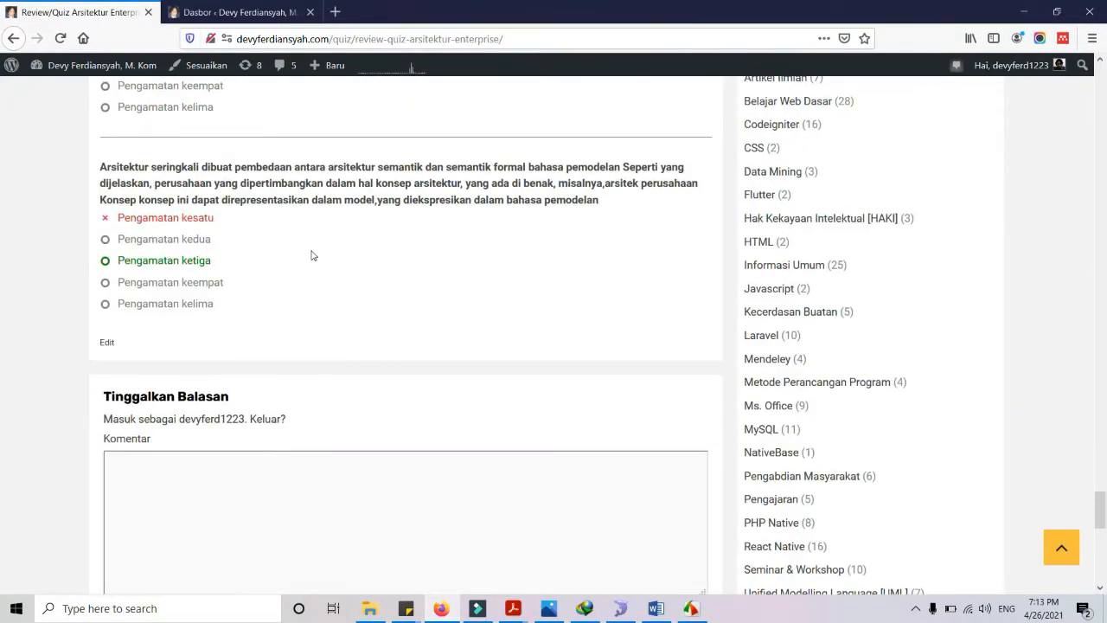
{"action": "scroll", "coordinate": [312, 255], "scroll_direction": "up", "scroll_amount": 20}
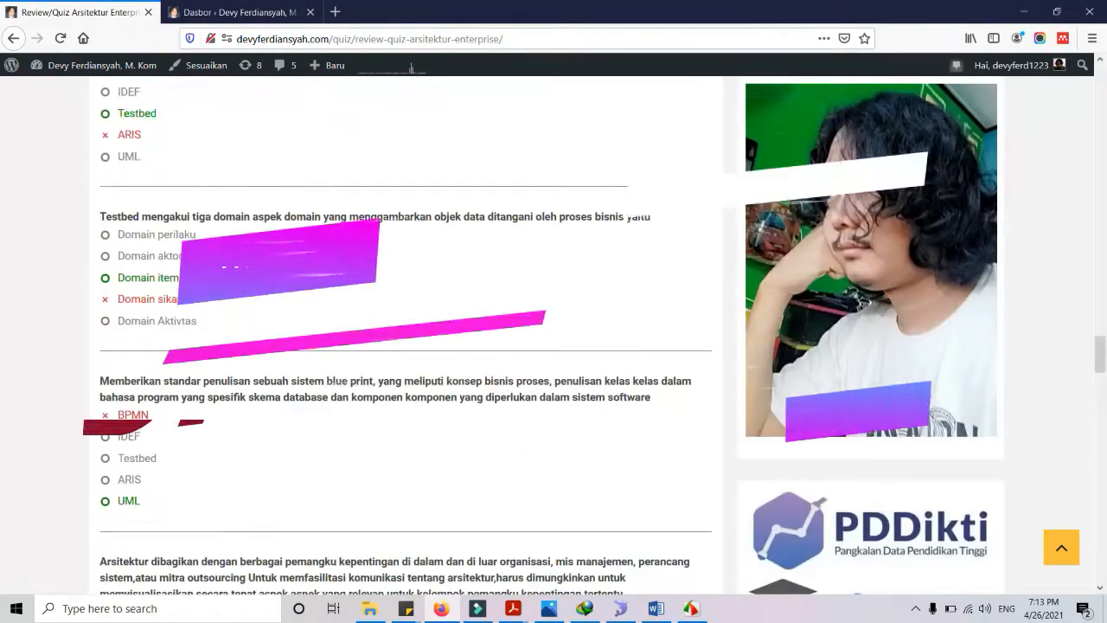
{"action": "scroll", "coordinate": [405, 337], "scroll_direction": "up", "scroll_amount": 20}
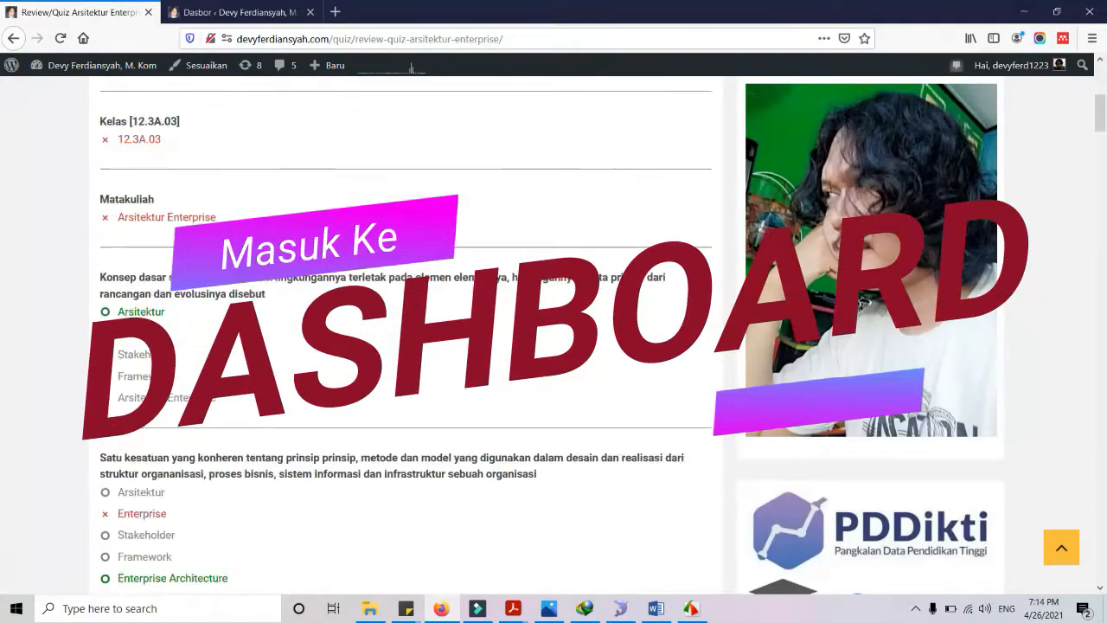
{"action": "scroll", "coordinate": [405, 337], "scroll_direction": "up", "scroll_amount": 5}
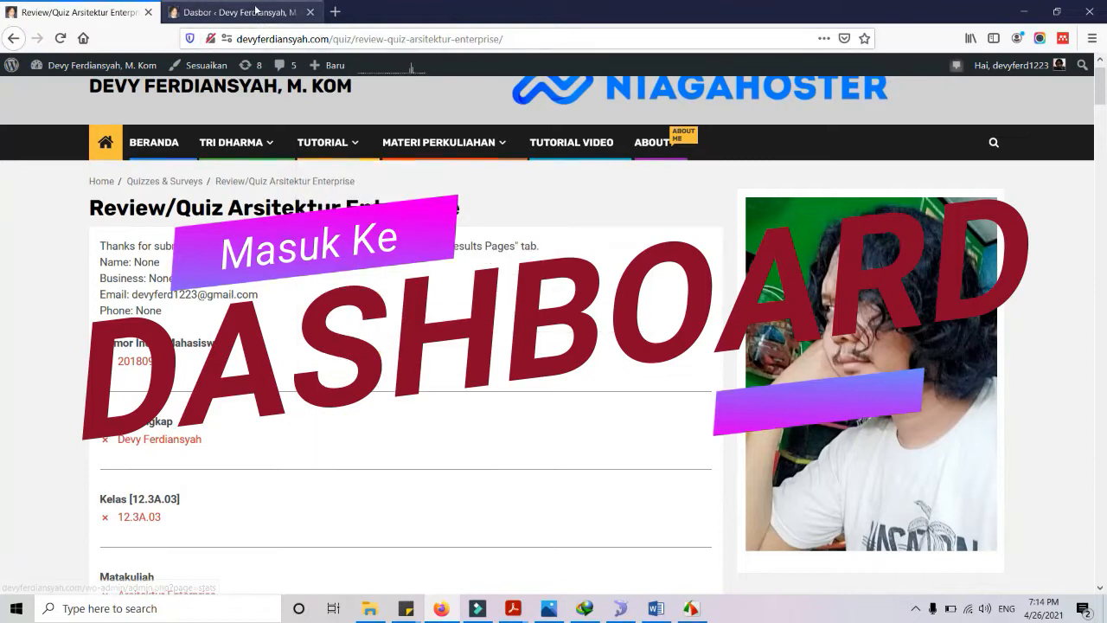
Switch to the Dasbor tab and open Plugin > Tambah Baru
{"action": "left_click", "coordinate": [256, 10]}
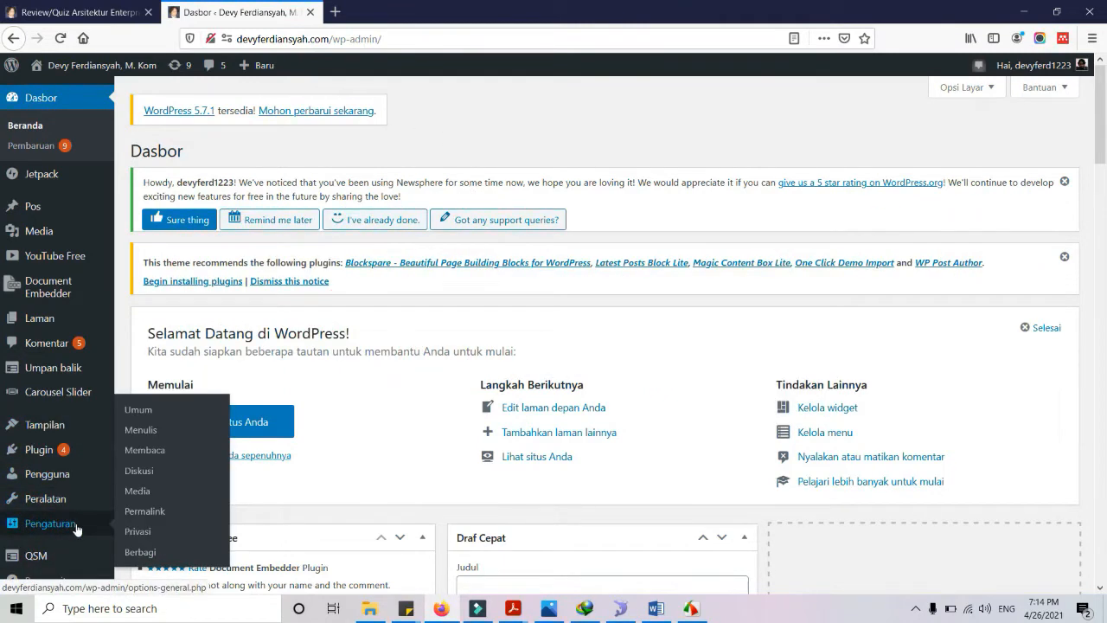
{"action": "mouse_move", "coordinate": [77, 508]}
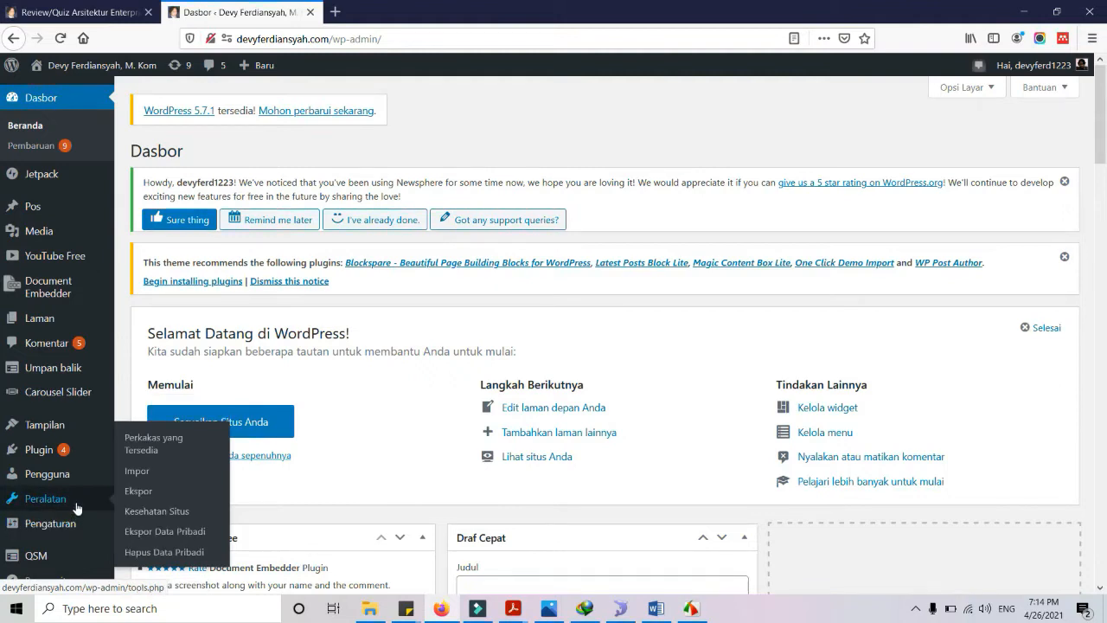
{"action": "mouse_move", "coordinate": [64, 450]}
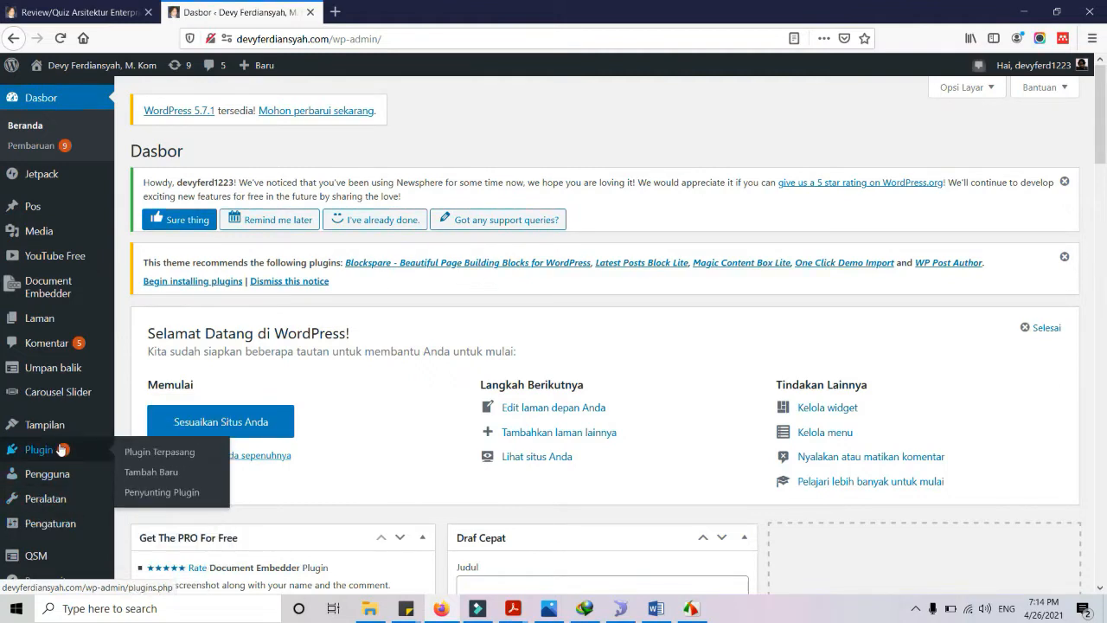
{"action": "left_click", "coordinate": [175, 474]}
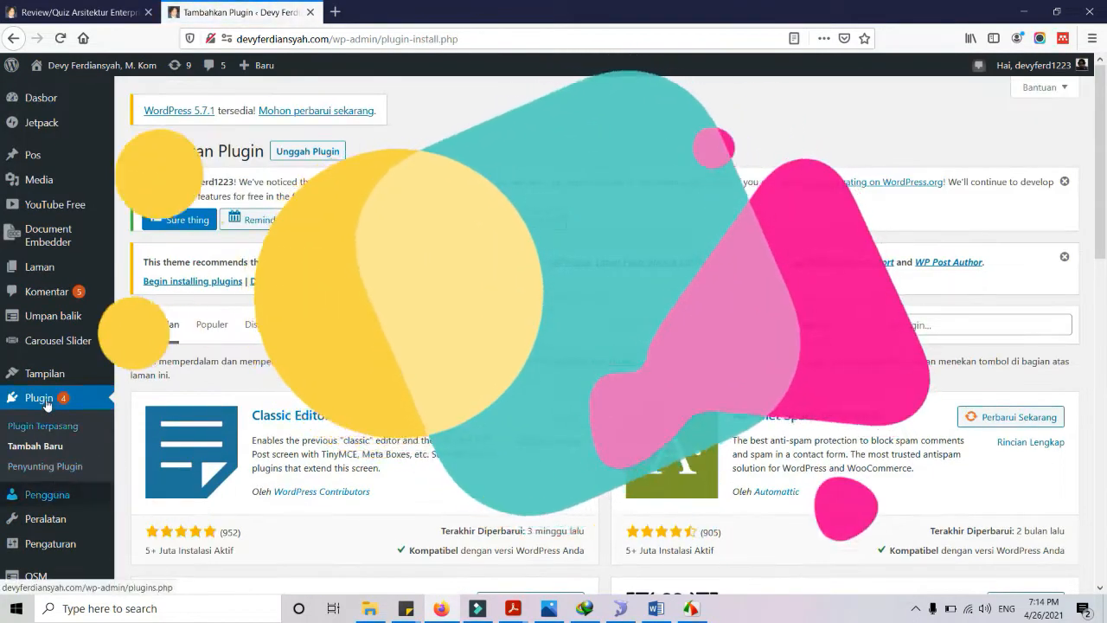
Search the plugin directory for 'quiz online'
{"action": "left_click", "coordinate": [974, 413]}
{"action": "type", "text": "quiz"}
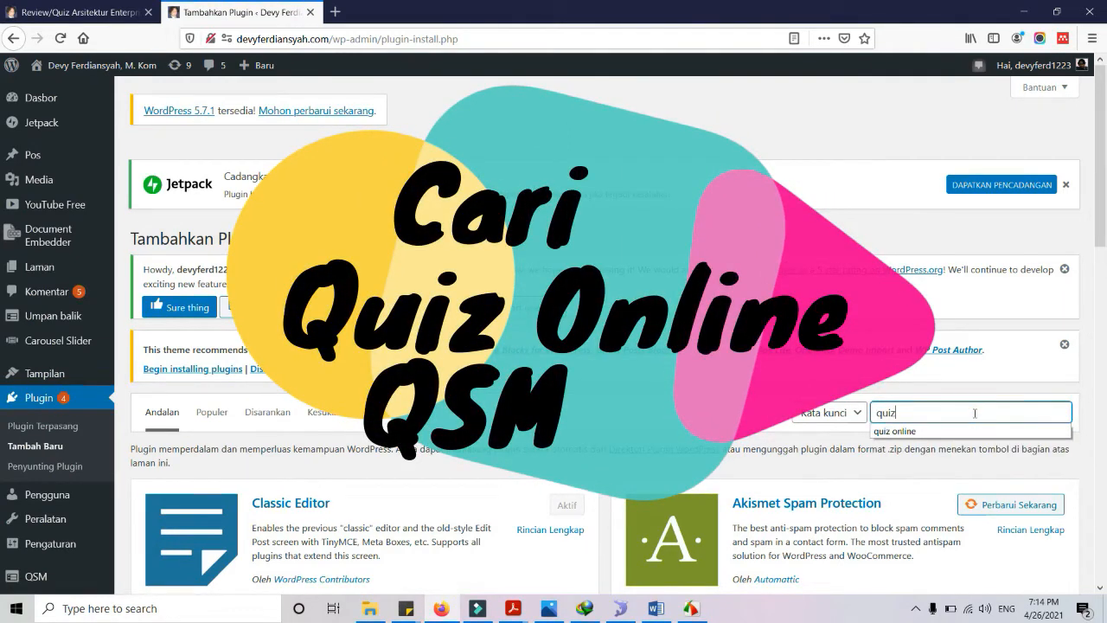
{"action": "left_click", "coordinate": [929, 428]}
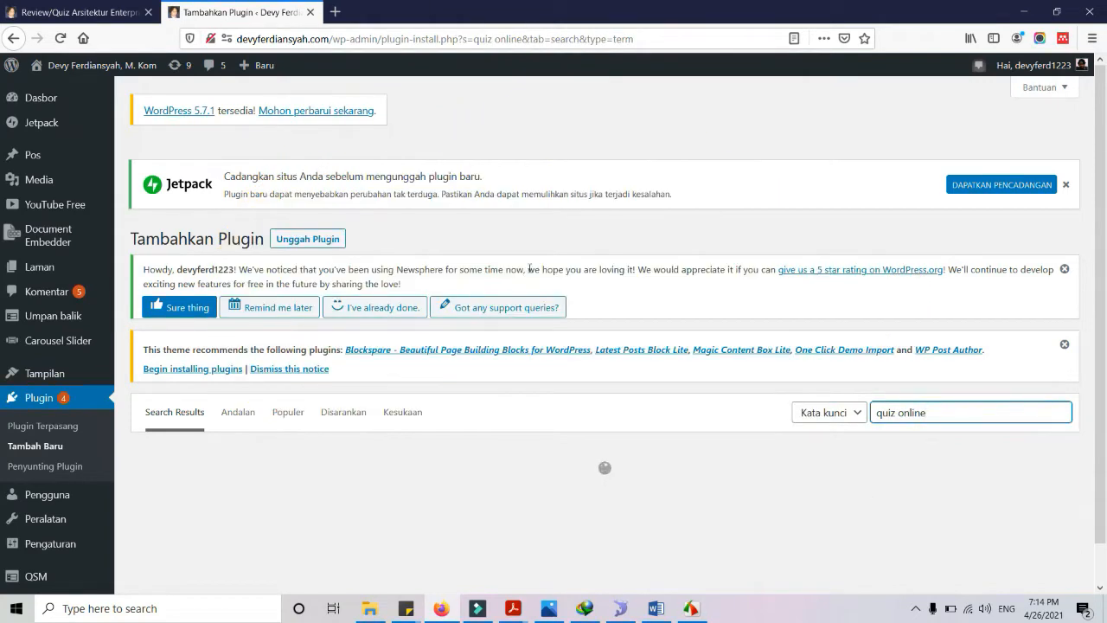
Open the Quiz And Survey Master plugin details from the search results
{"action": "scroll", "coordinate": [545, 277], "scroll_direction": "down", "scroll_amount": 3}
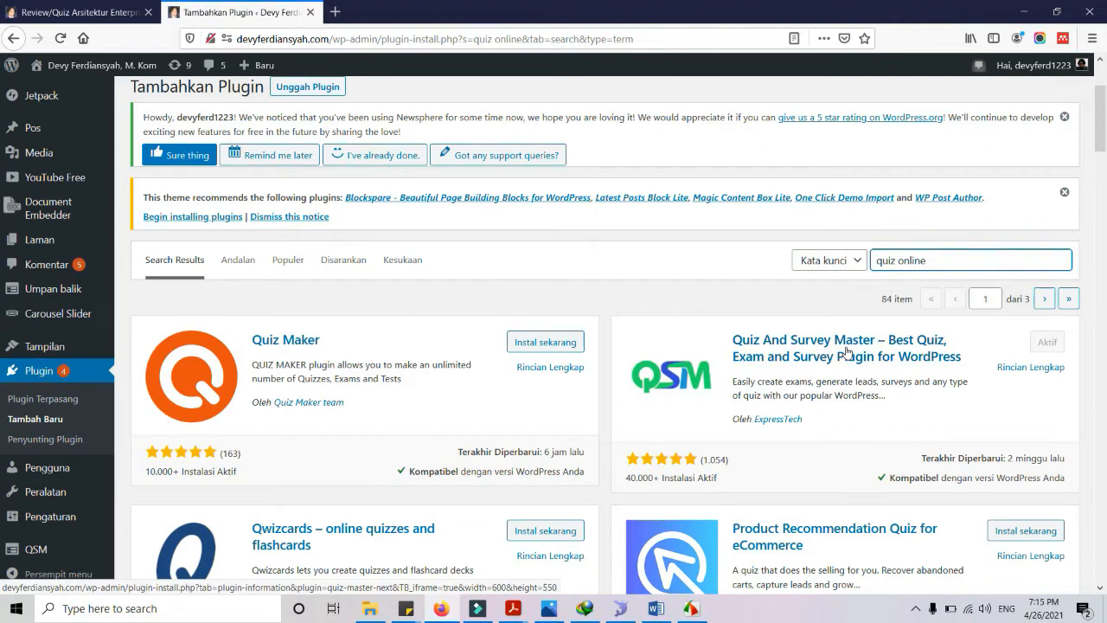
{"action": "scroll", "coordinate": [846, 352], "scroll_direction": "down", "scroll_amount": 3}
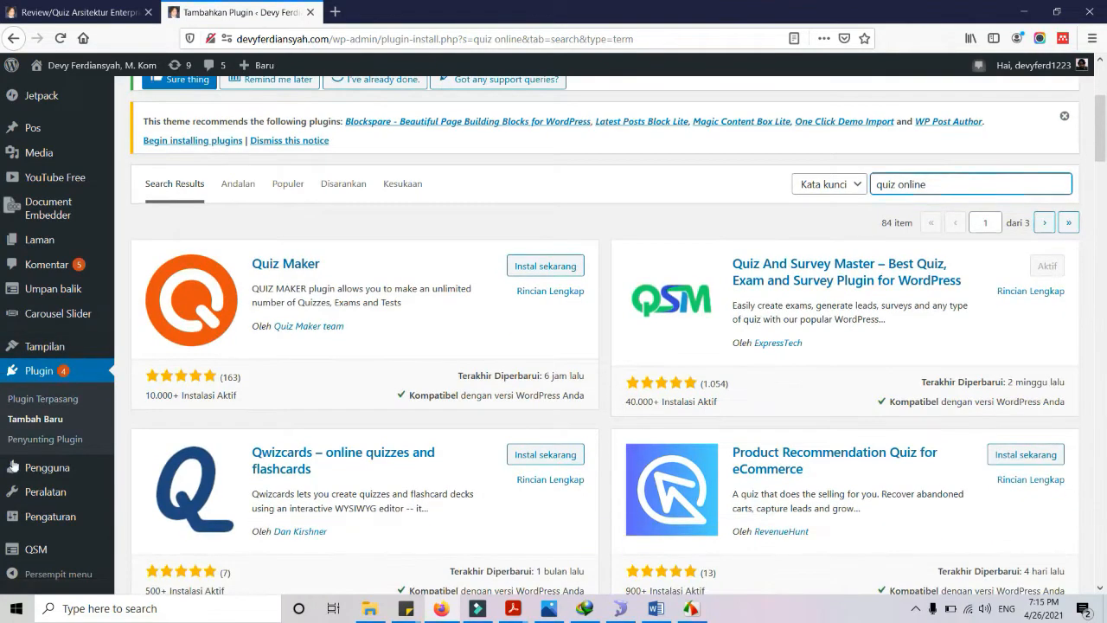
{"action": "mouse_move", "coordinate": [48, 549]}
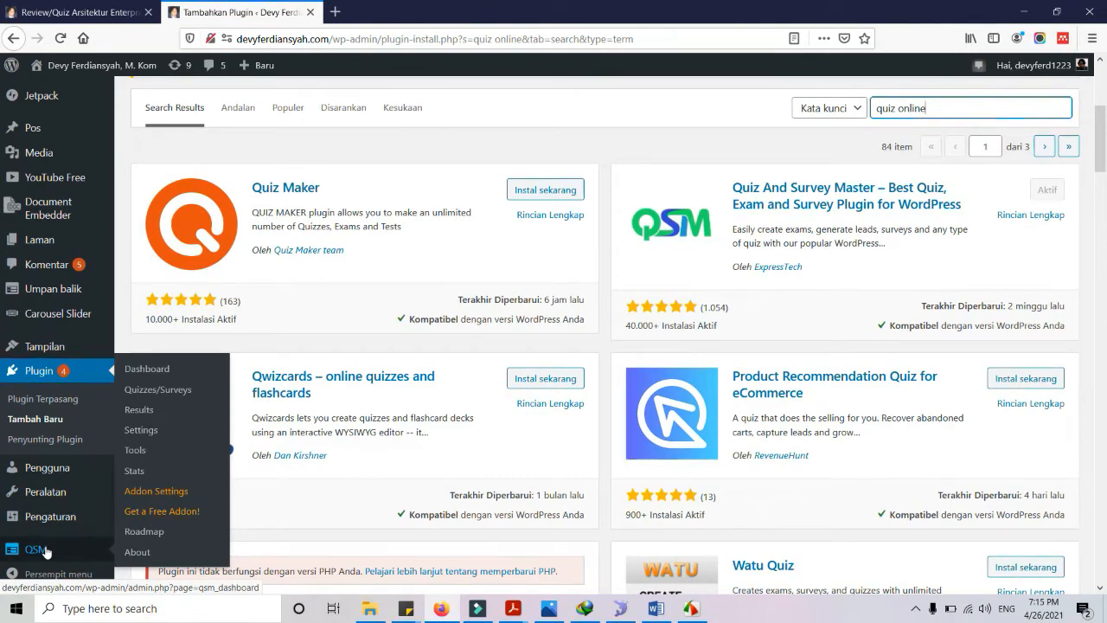
{"action": "left_click", "coordinate": [830, 194]}
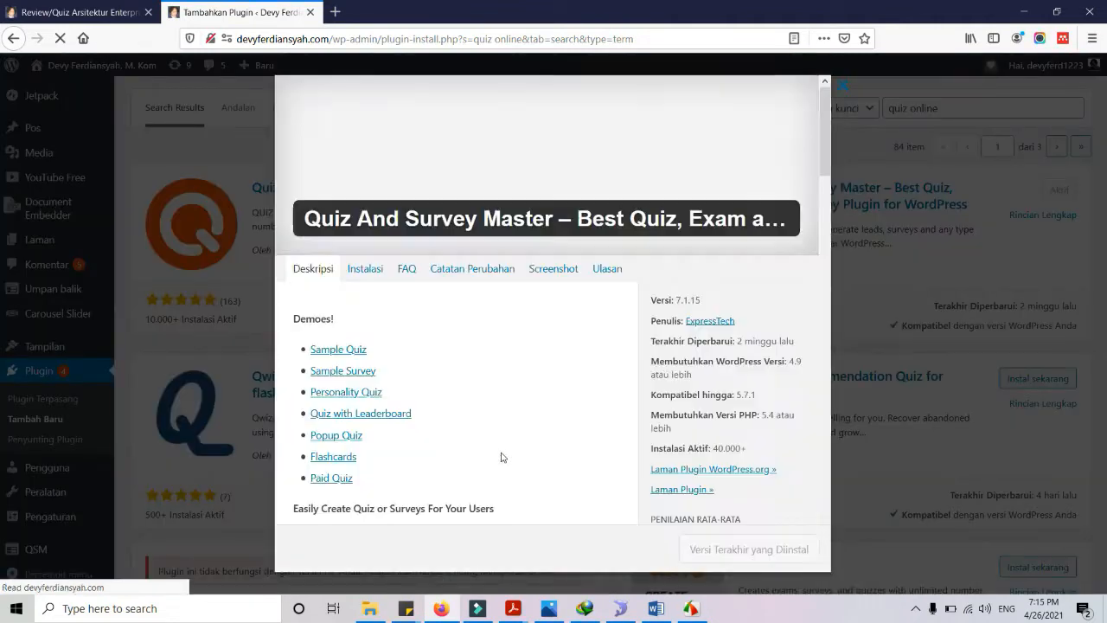
{"action": "left_click", "coordinate": [836, 87]}
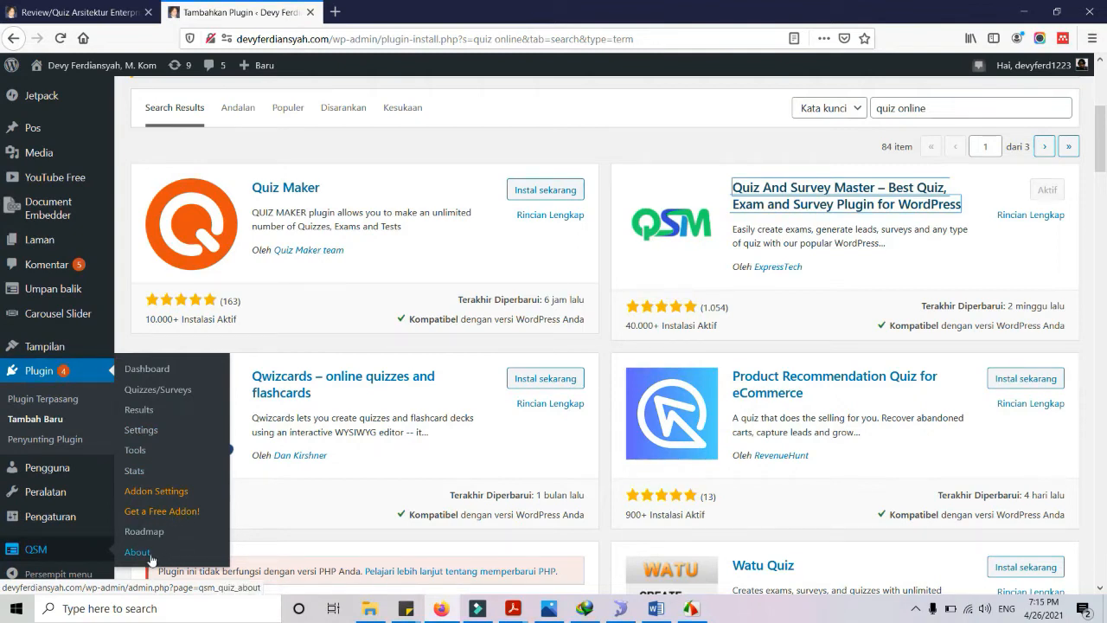
{"action": "left_click", "coordinate": [145, 368]}
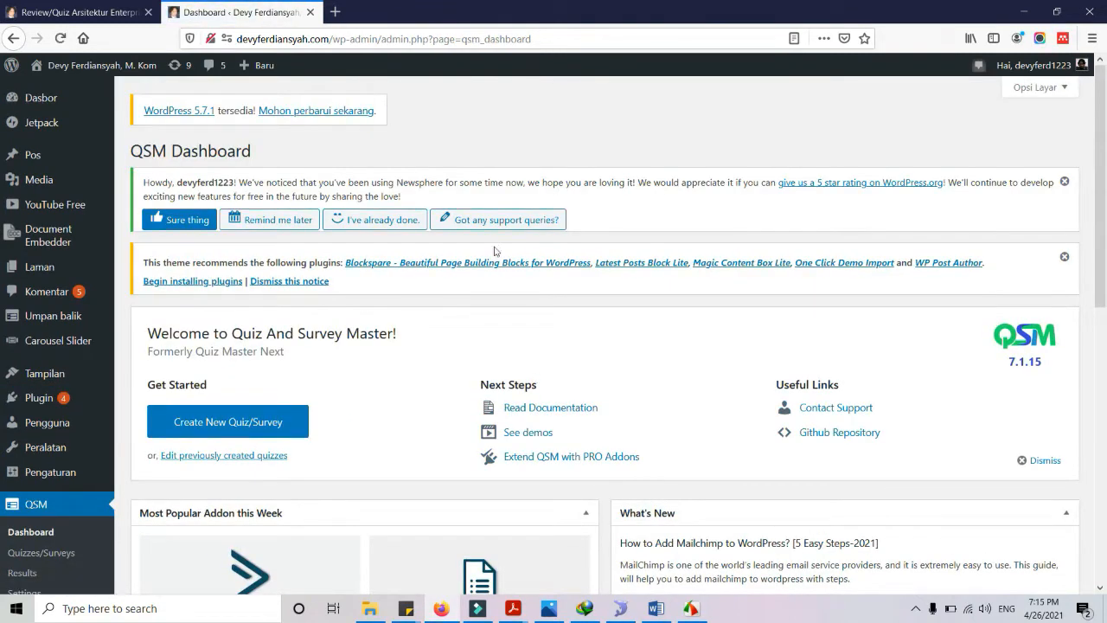
Scroll through the QSM dashboard, then return to the Review/Quiz Arsitektur Enterprise results tab
{"action": "scroll", "coordinate": [483, 270], "scroll_direction": "down", "scroll_amount": 5}
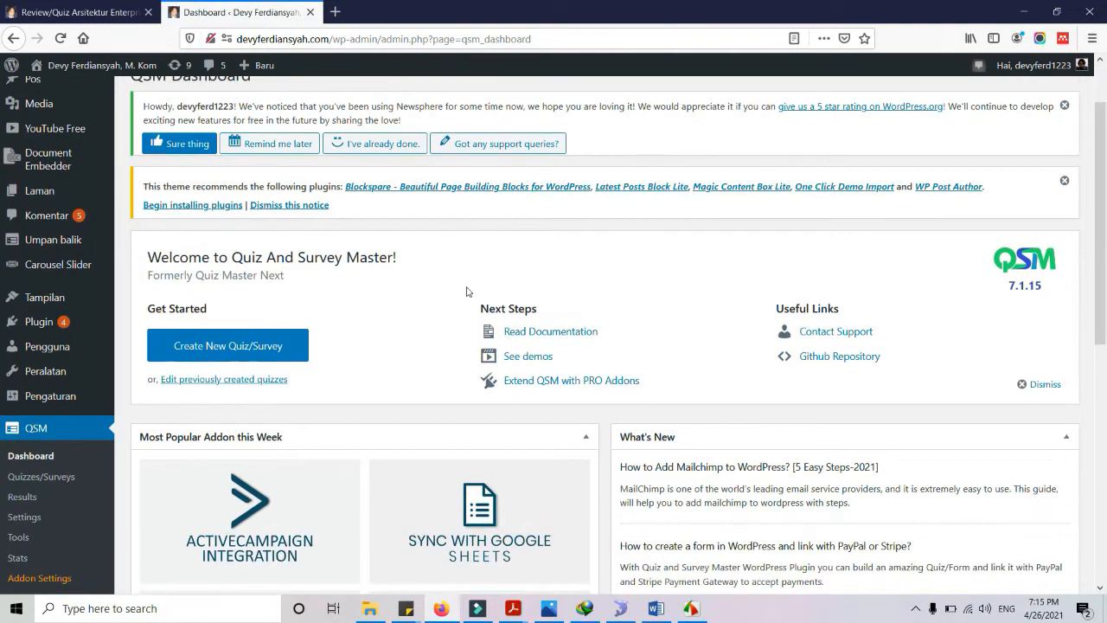
{"action": "scroll", "coordinate": [466, 286], "scroll_direction": "up", "scroll_amount": 1}
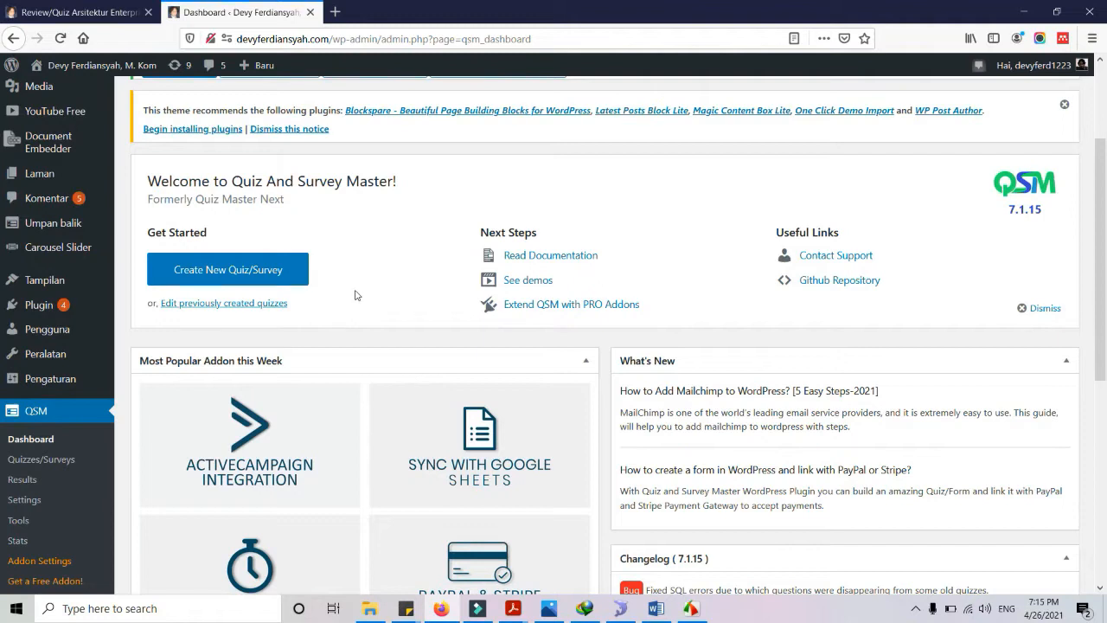
{"action": "scroll", "coordinate": [317, 314], "scroll_direction": "down", "scroll_amount": 2}
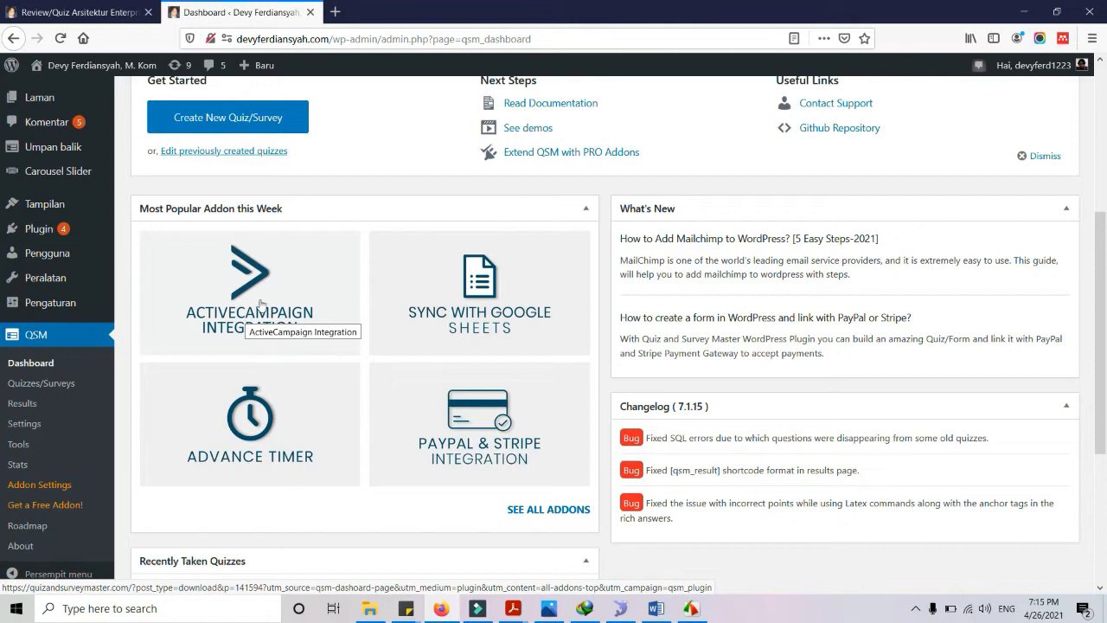
{"action": "scroll", "coordinate": [510, 274], "scroll_direction": "up", "scroll_amount": 1}
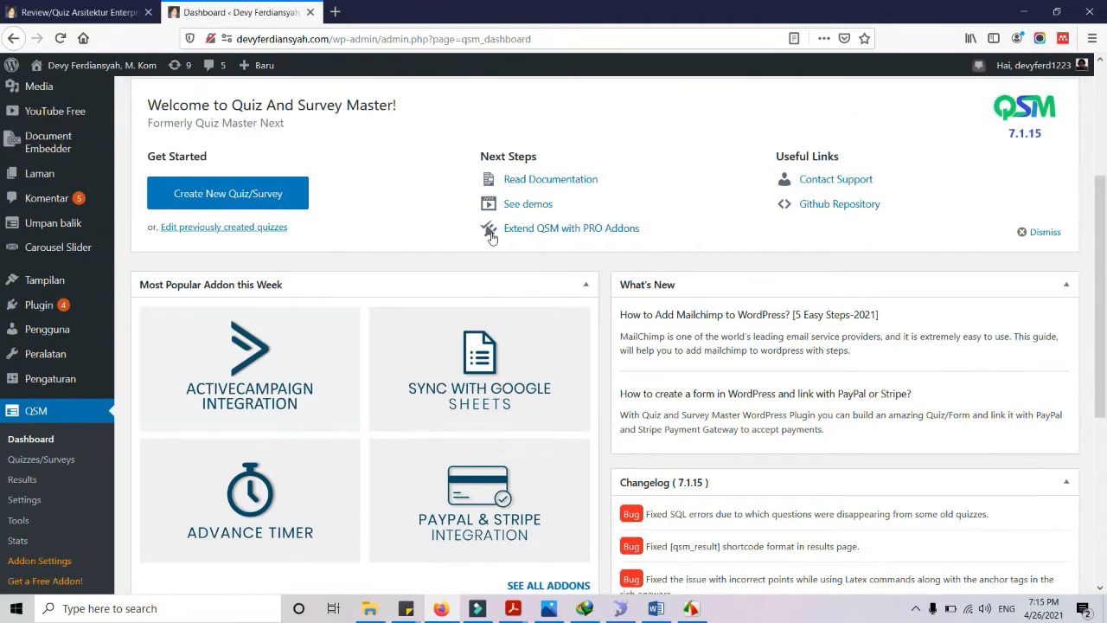
{"action": "left_click", "coordinate": [159, 18]}
{"action": "scroll", "coordinate": [282, 302], "scroll_direction": "down", "scroll_amount": 10}
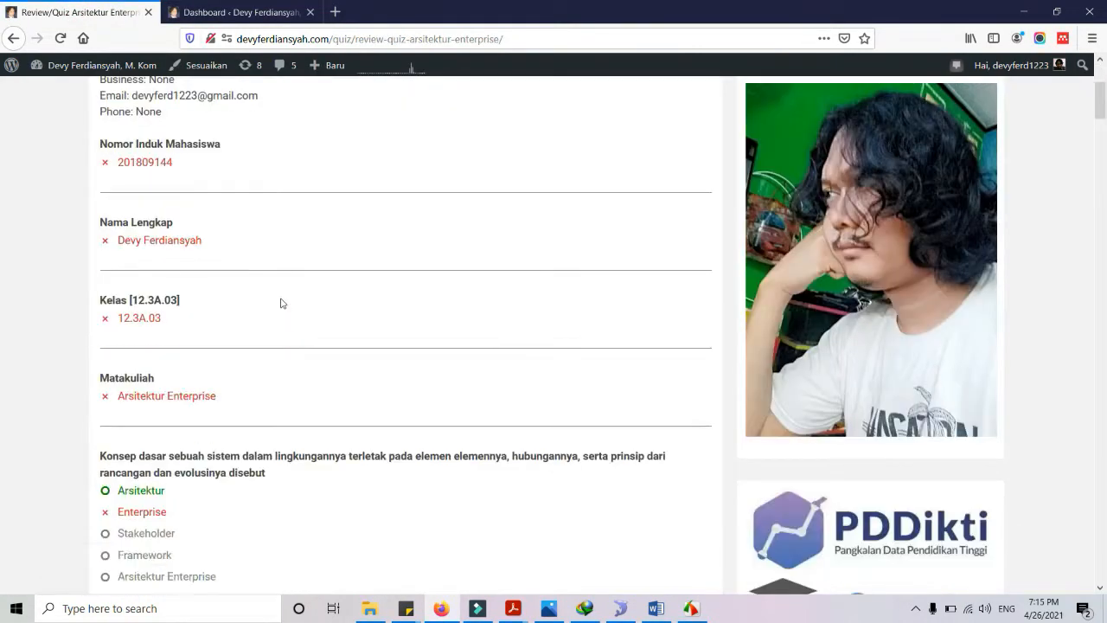
{"action": "scroll", "coordinate": [282, 316], "scroll_direction": "down", "scroll_amount": 20}
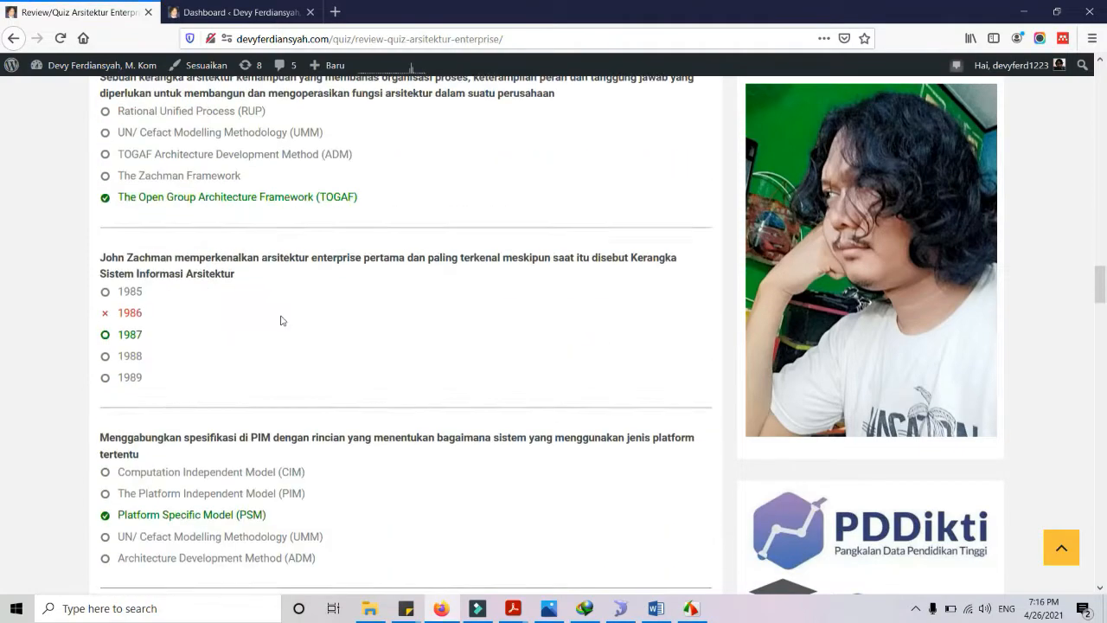
{"action": "scroll", "coordinate": [282, 320], "scroll_direction": "up", "scroll_amount": 15}
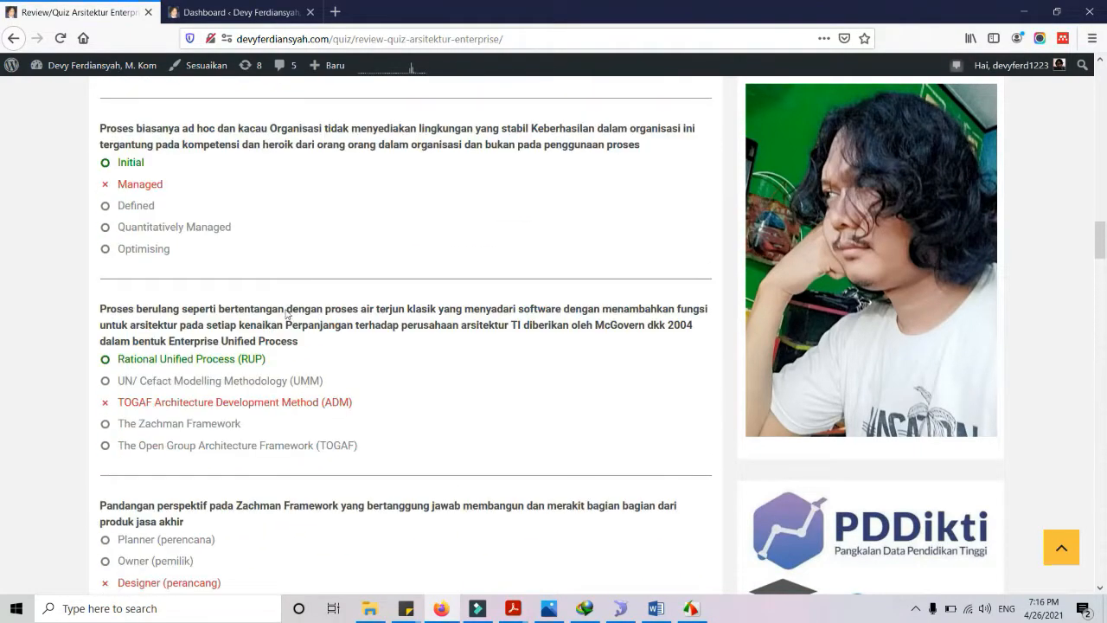
{"action": "scroll", "coordinate": [287, 309], "scroll_direction": "up", "scroll_amount": 20}
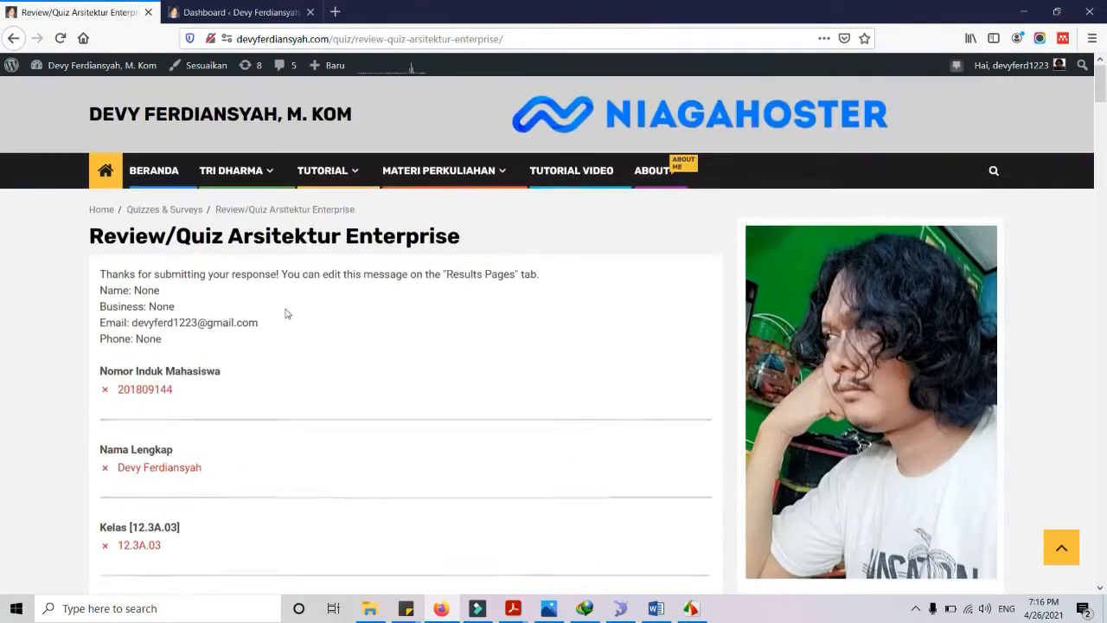
{"action": "scroll", "coordinate": [290, 393], "scroll_direction": "down", "scroll_amount": 1}
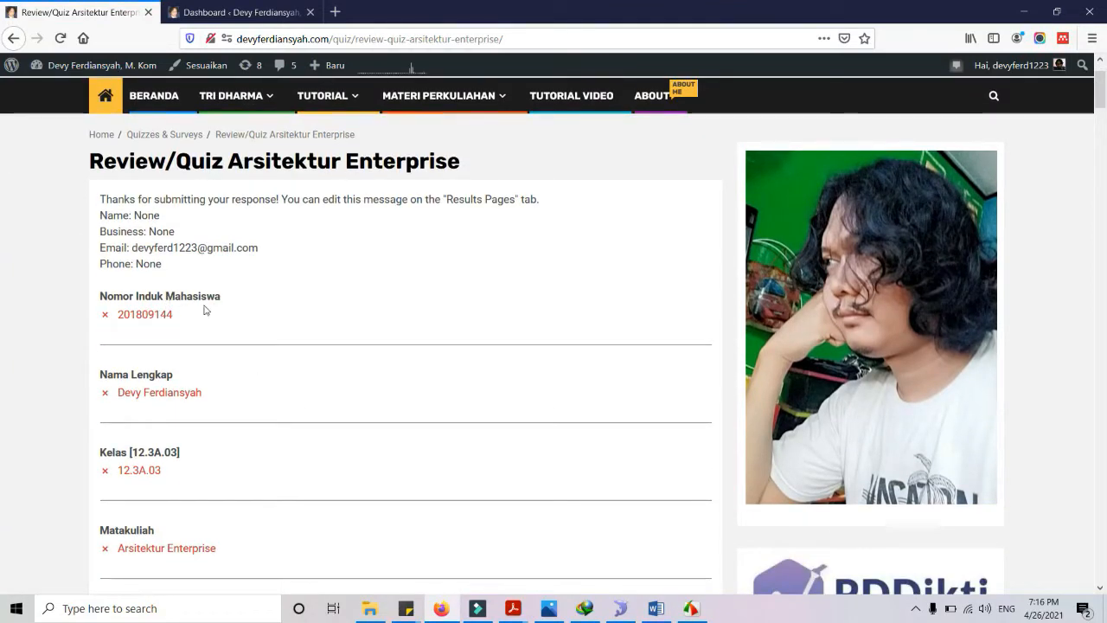
{"action": "scroll", "coordinate": [169, 353], "scroll_direction": "down", "scroll_amount": 1}
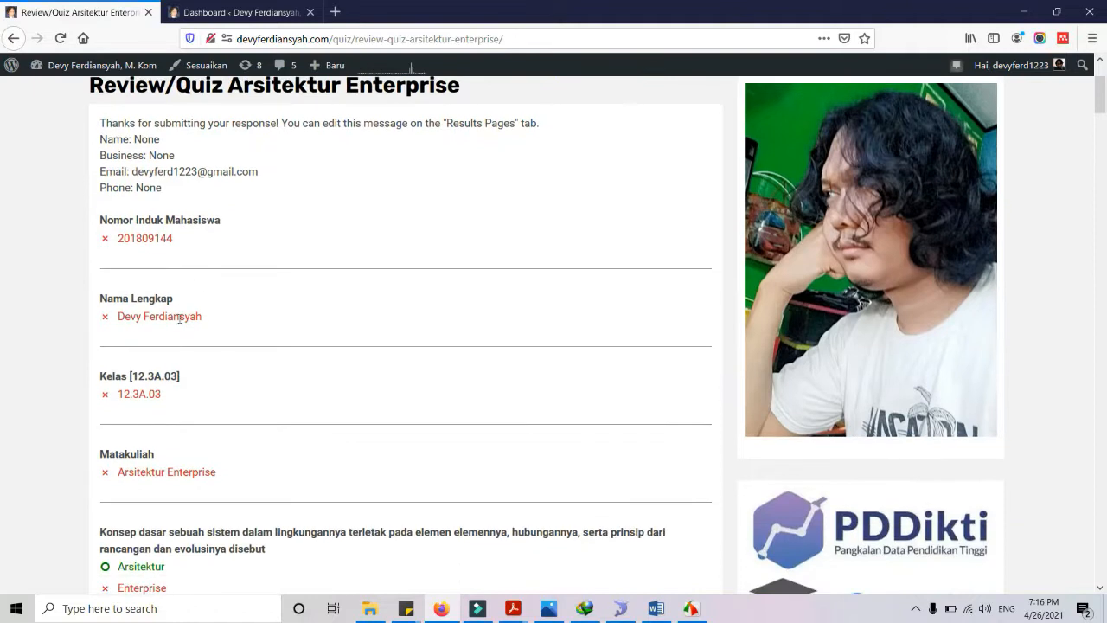
{"action": "scroll", "coordinate": [181, 338], "scroll_direction": "down", "scroll_amount": 3}
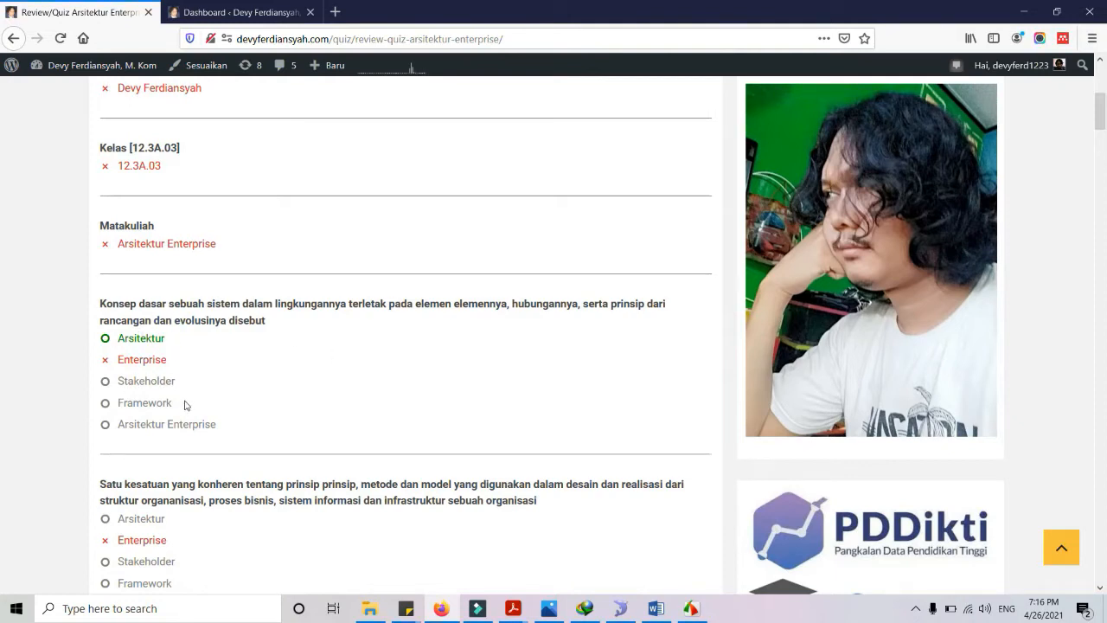
{"action": "left_click", "coordinate": [244, 14]}
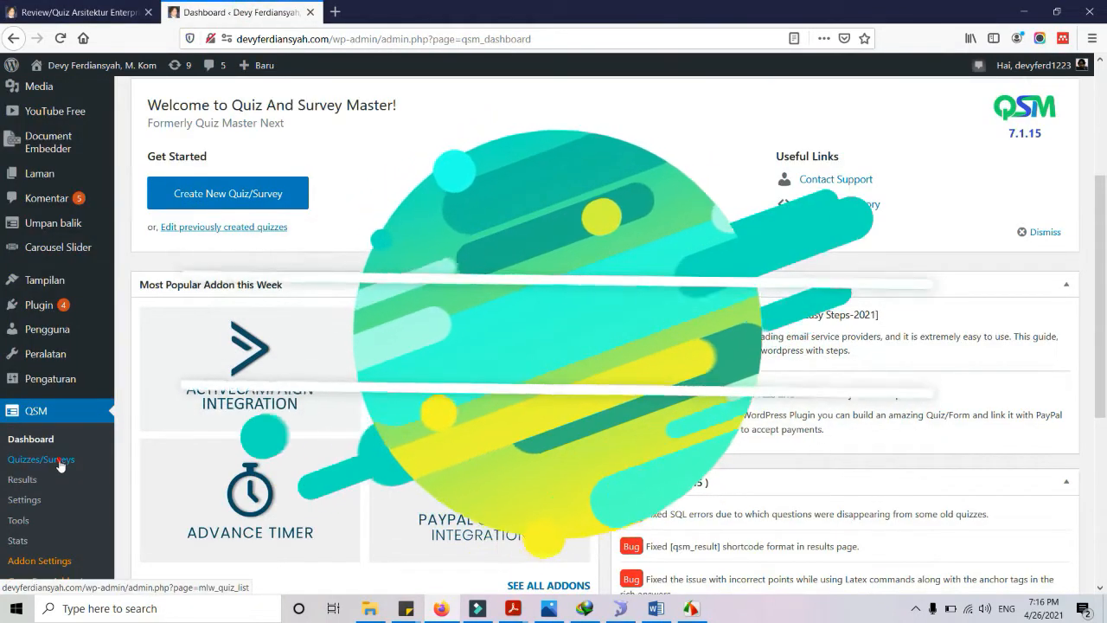
From QSM Quizzes/Surveys, choose Add New and place the cursor in the empty quiz name field
{"action": "left_click", "coordinate": [60, 464]}
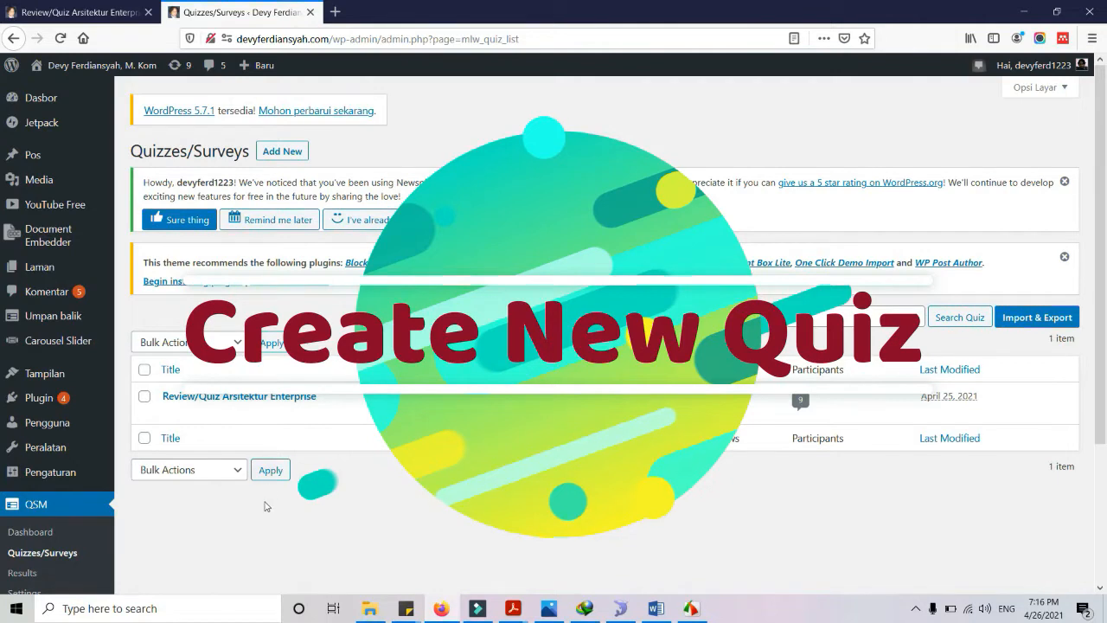
{"action": "left_click", "coordinate": [284, 153]}
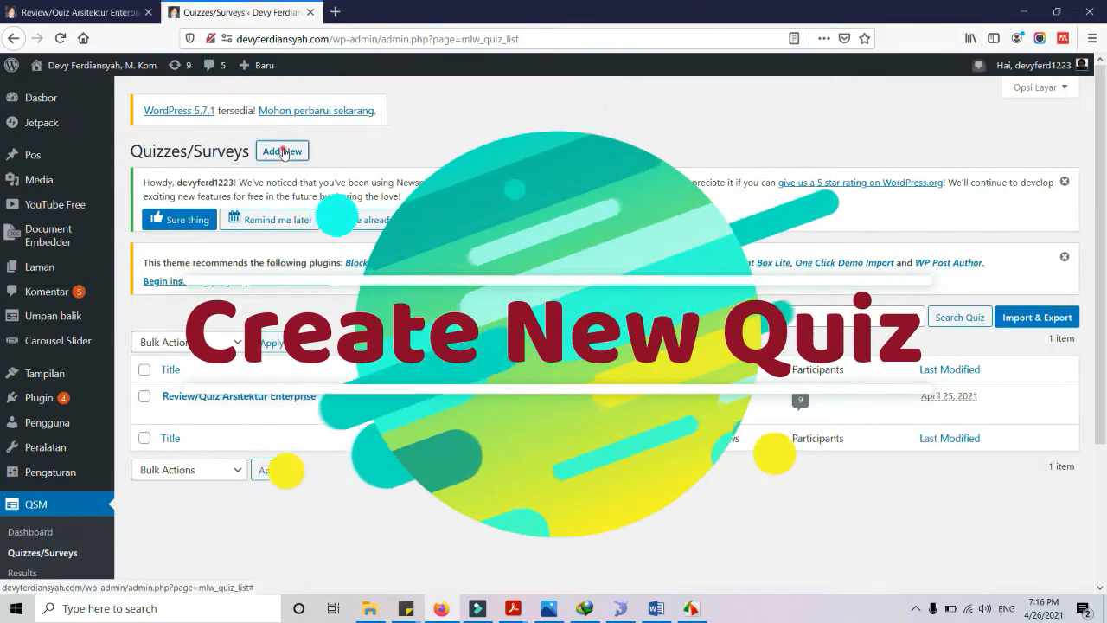
{"action": "left_click", "coordinate": [290, 192]}
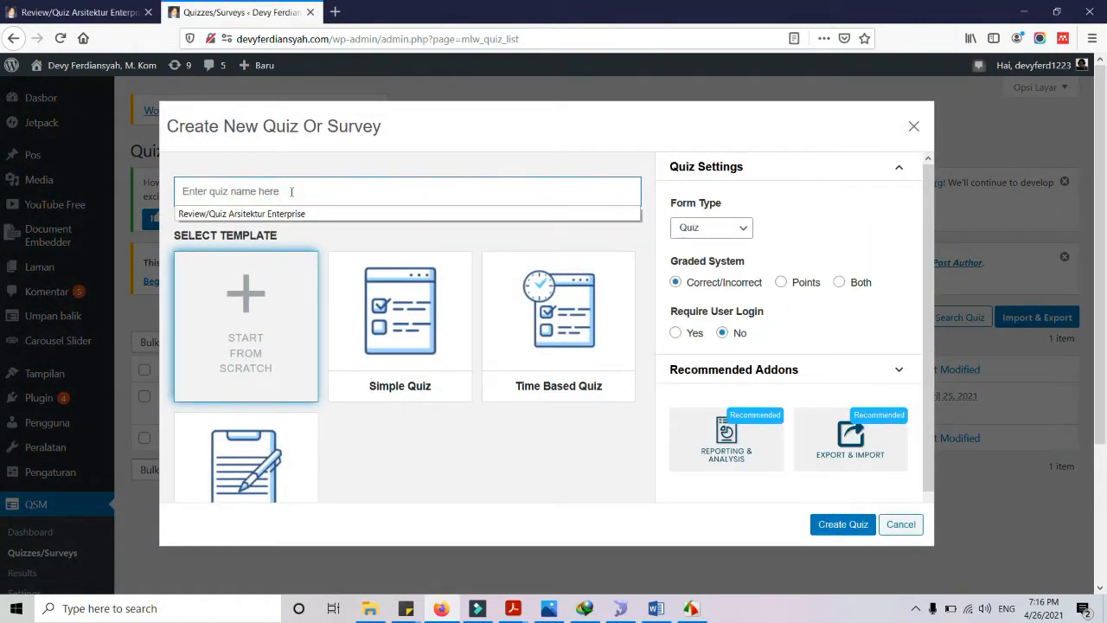
Pick the Simple Quiz template and name the quiz 'Review/Quiz Arsitektur Komputer'
{"action": "left_click", "coordinate": [427, 346]}
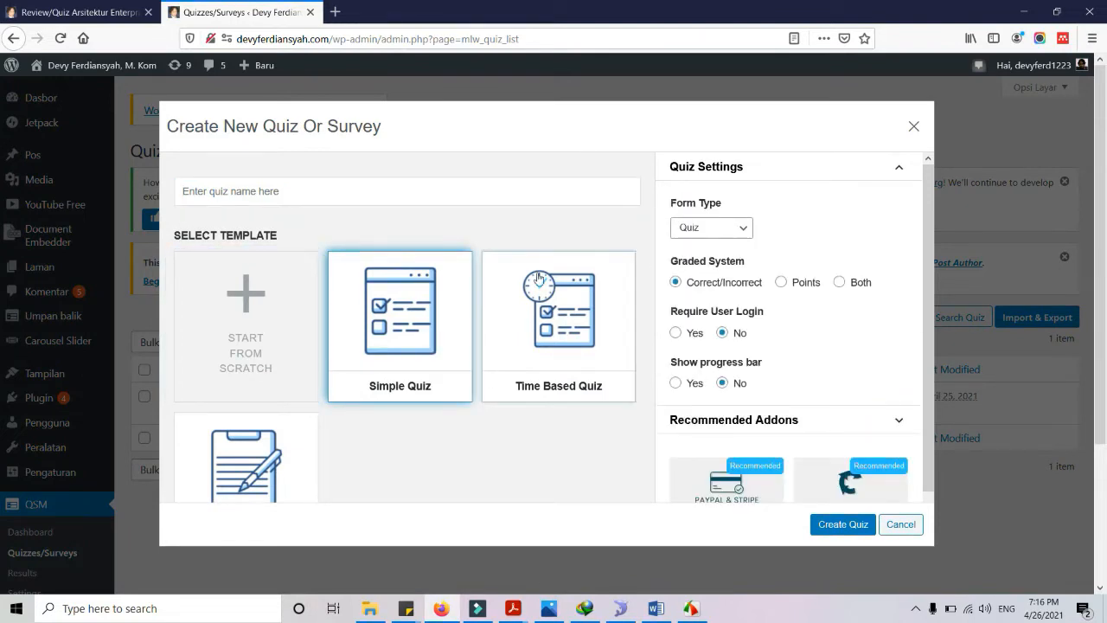
{"action": "left_click", "coordinate": [316, 197]}
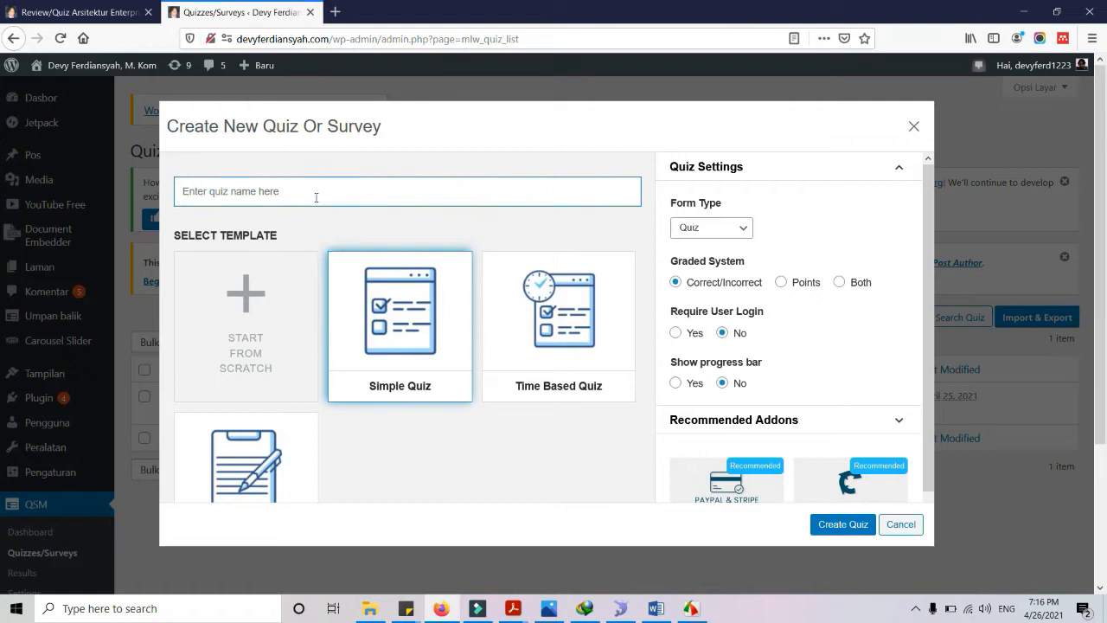
{"action": "type", "text": "Review/Quiz Ars"}
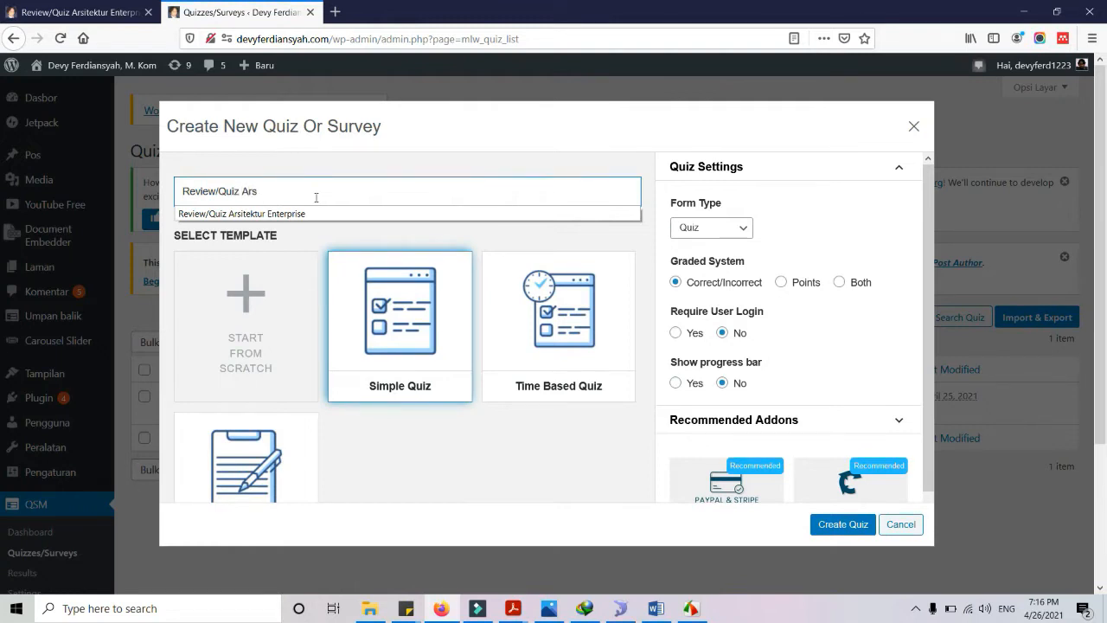
{"action": "type", "text": "itektur Komputer"}
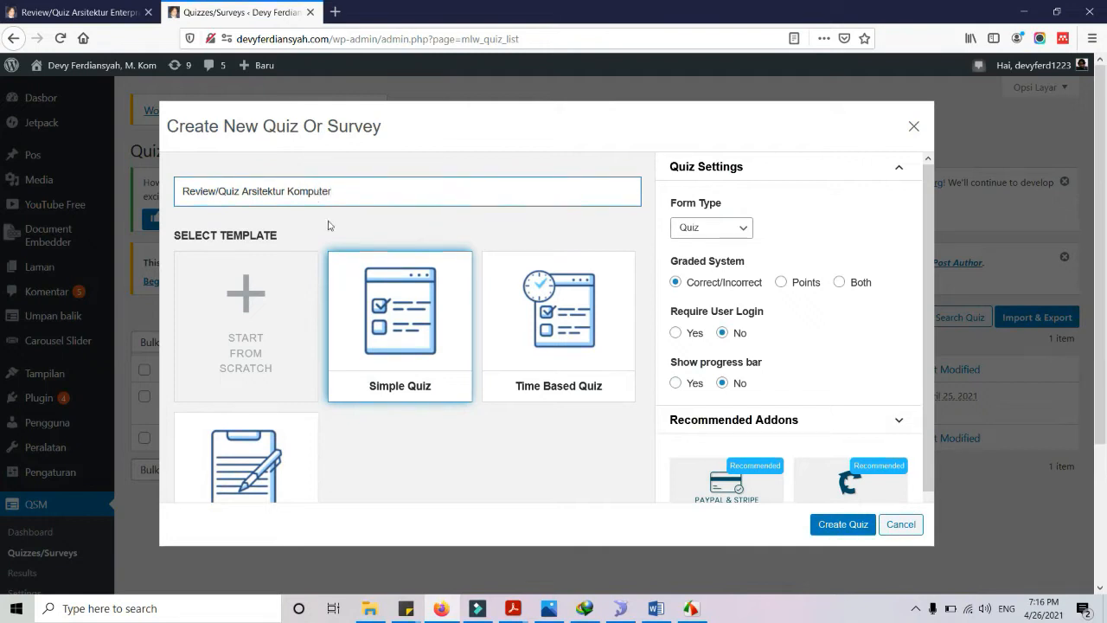
{"action": "left_click", "coordinate": [420, 344]}
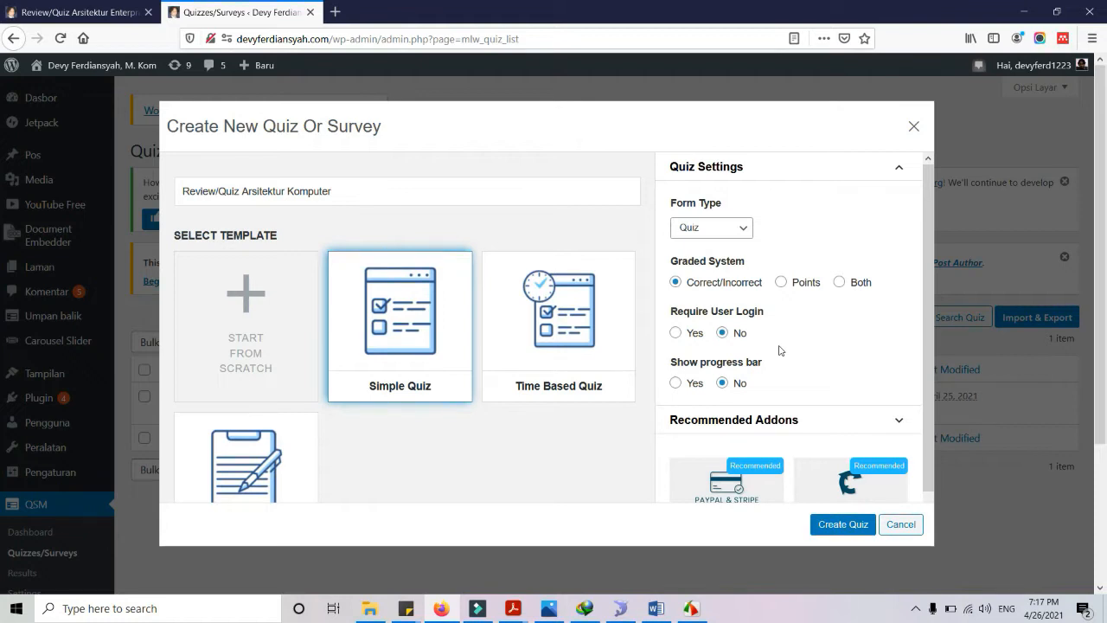
Set Show progress bar to Yes, then go back to the Arsitektur Enterprise results tab
{"action": "scroll", "coordinate": [774, 335], "scroll_direction": "down", "scroll_amount": 1}
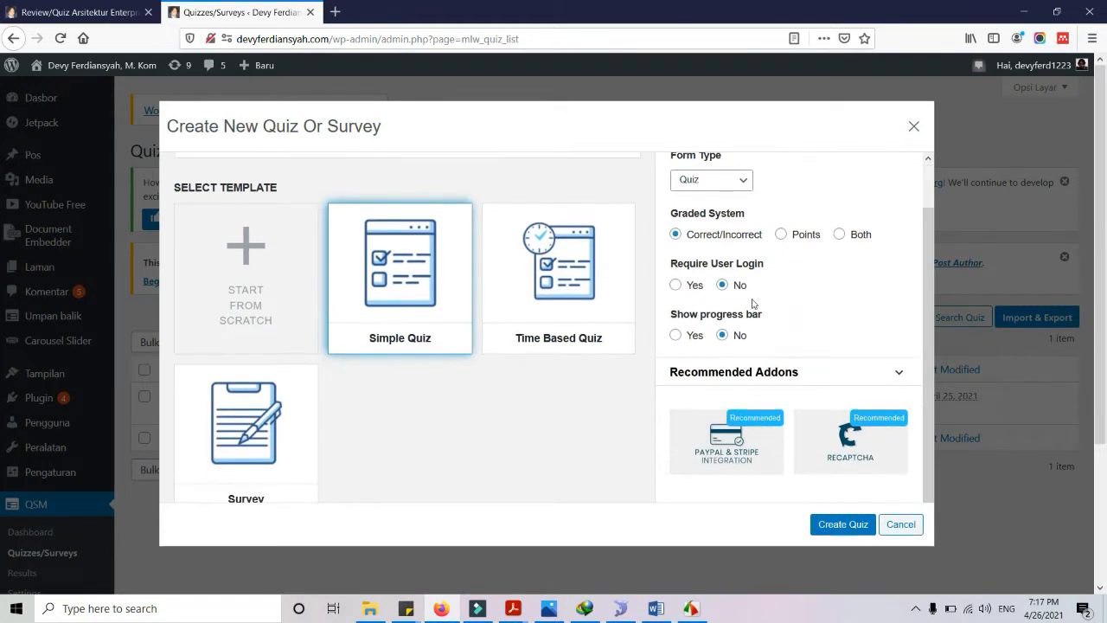
{"action": "left_click", "coordinate": [674, 336]}
{"action": "scroll", "coordinate": [950, 284], "scroll_direction": "down", "scroll_amount": 1}
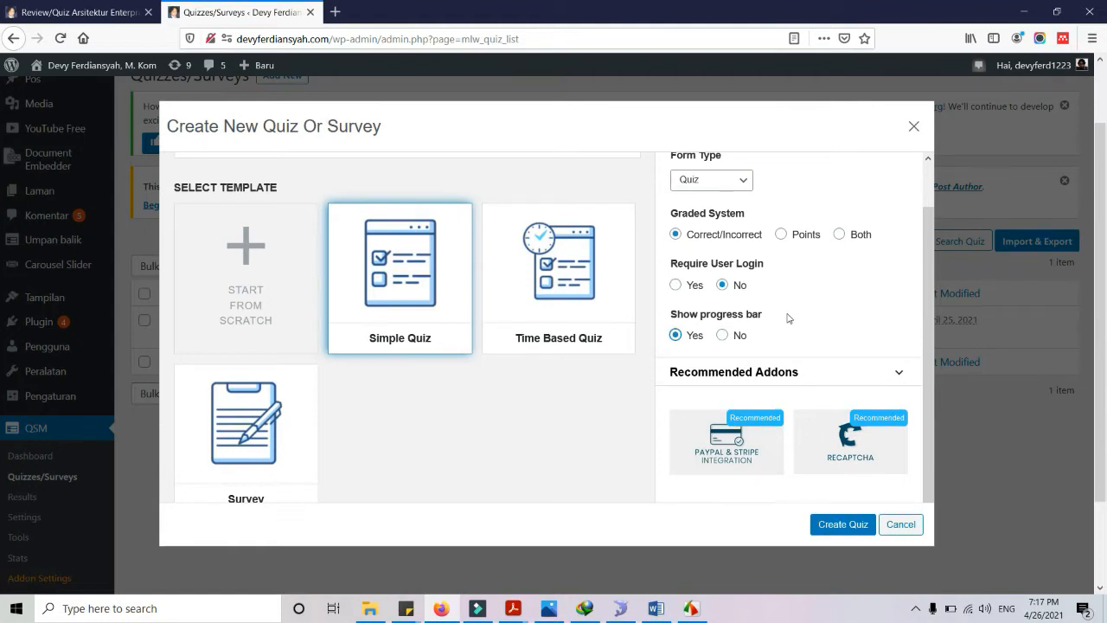
{"action": "left_click", "coordinate": [130, 12]}
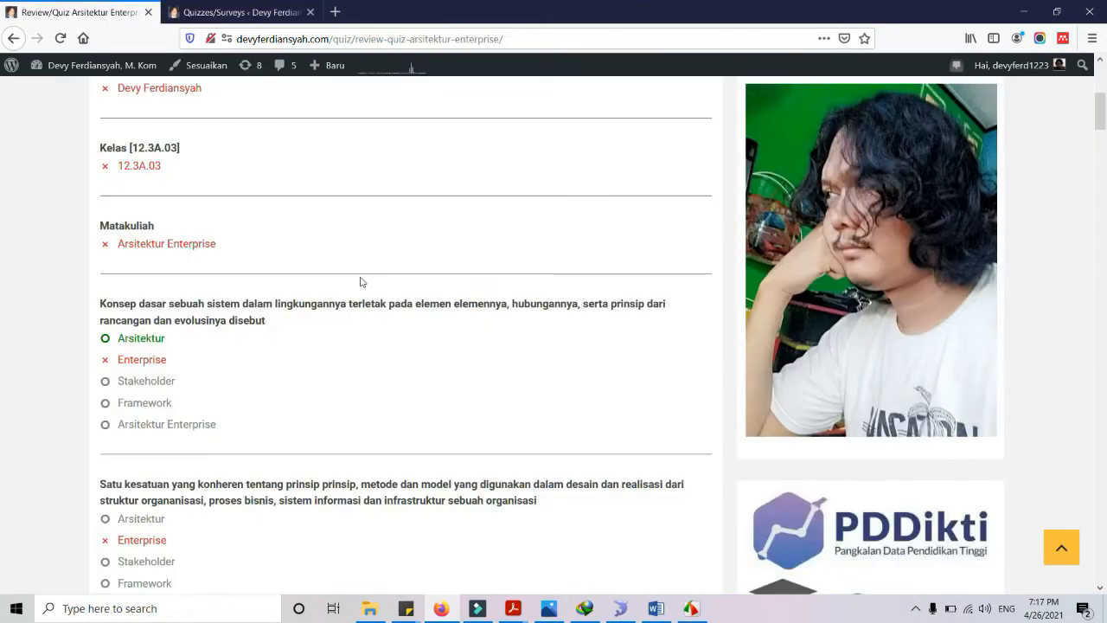
Open the meeting 7 Arsitektur Enterprise review quiz and advance to question 1, Nomor Induk Mahasiswa
{"action": "scroll", "coordinate": [361, 282], "scroll_direction": "up", "scroll_amount": 5}
{"action": "scroll", "coordinate": [364, 397], "scroll_direction": "down", "scroll_amount": 15}
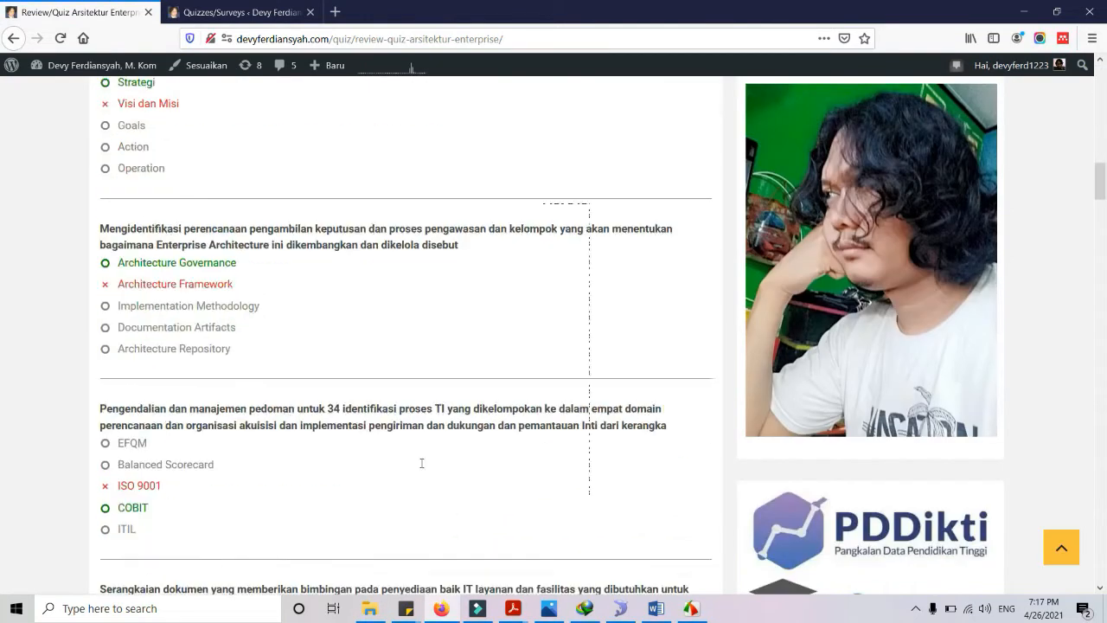
{"action": "left_click", "coordinate": [14, 38]}
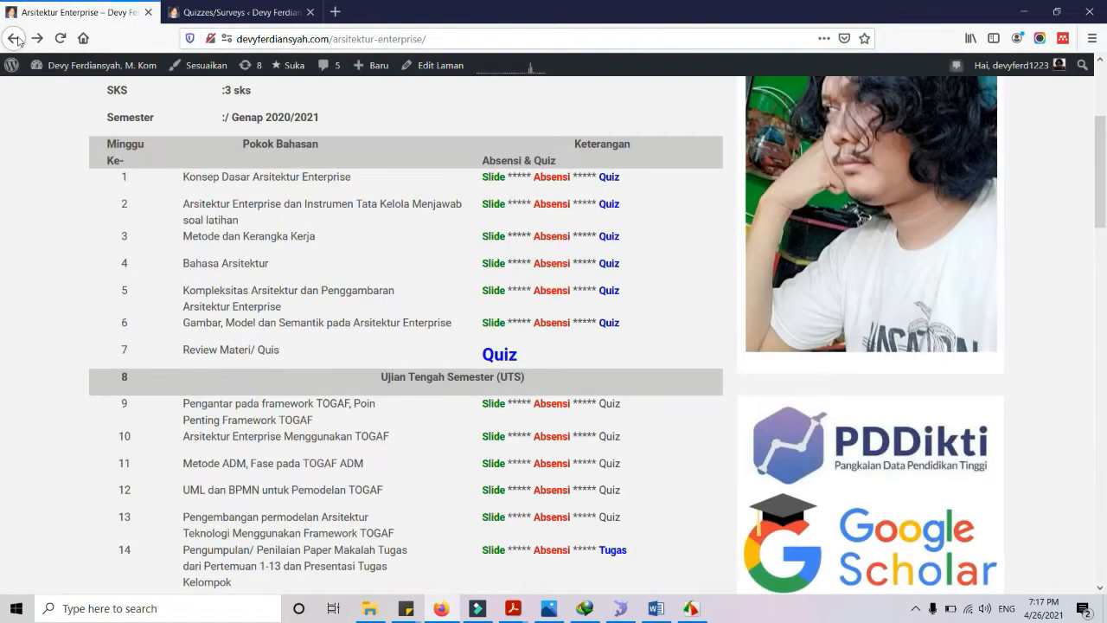
{"action": "left_click", "coordinate": [13, 39]}
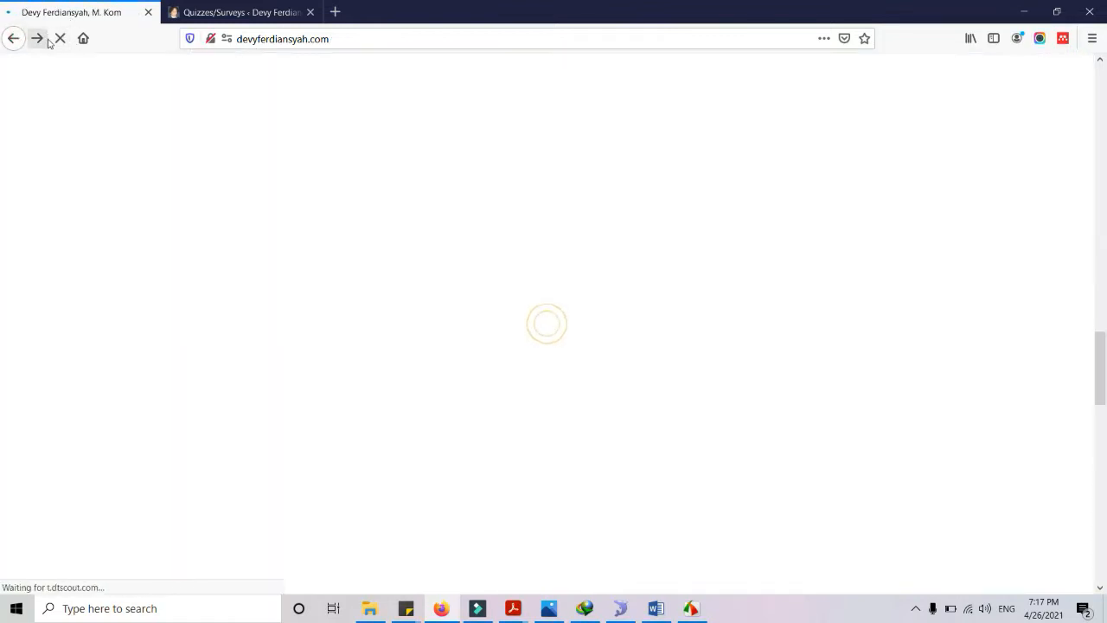
{"action": "left_click", "coordinate": [47, 40]}
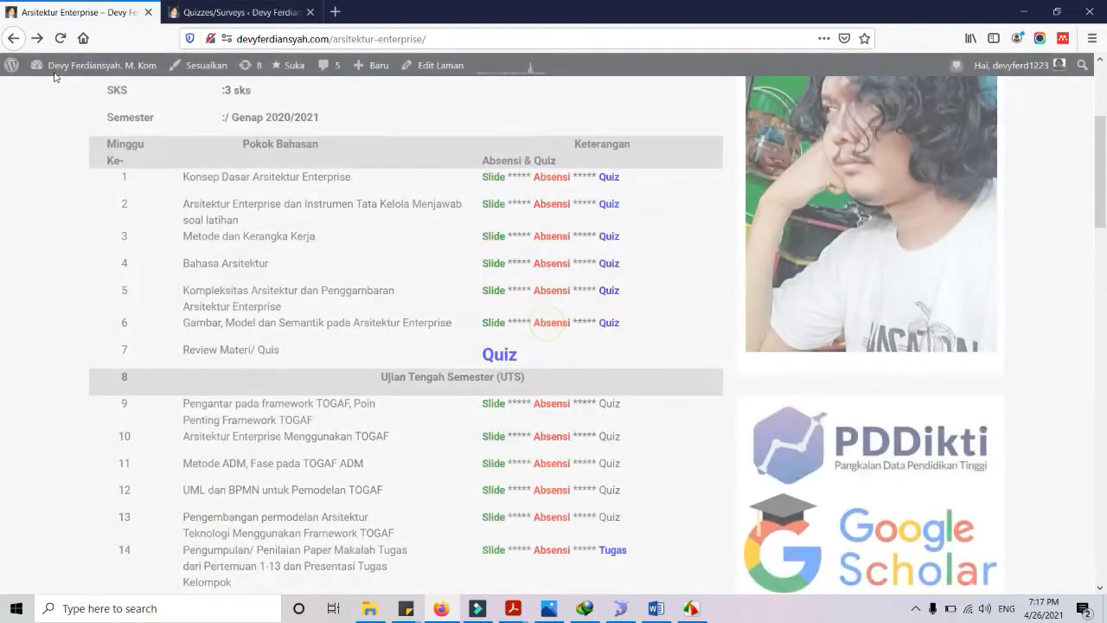
{"action": "left_click", "coordinate": [495, 355]}
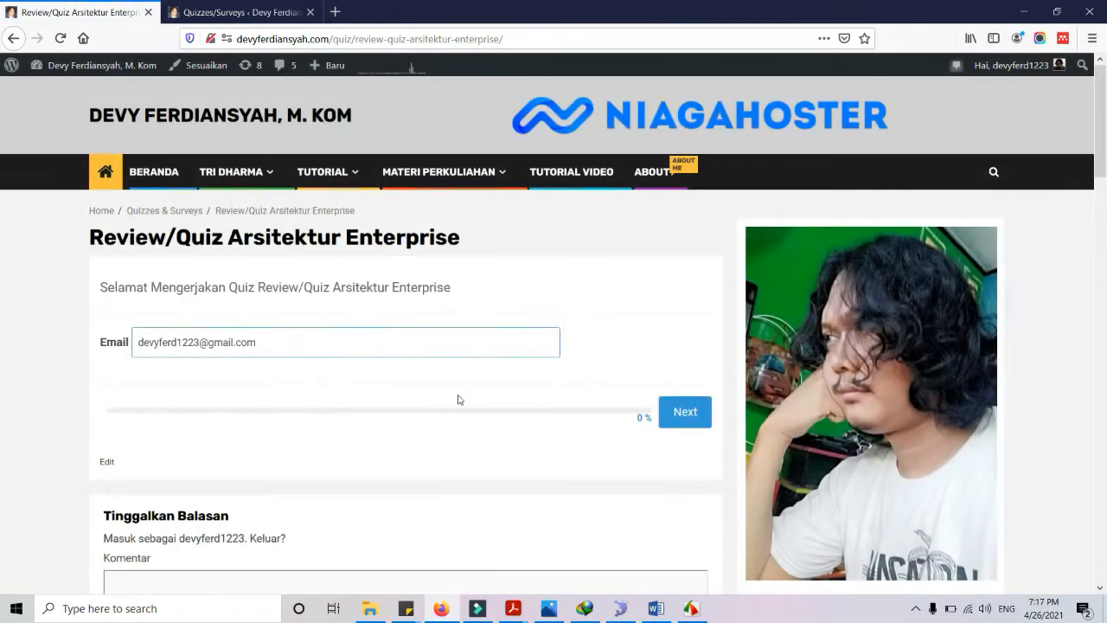
{"action": "left_click", "coordinate": [707, 408]}
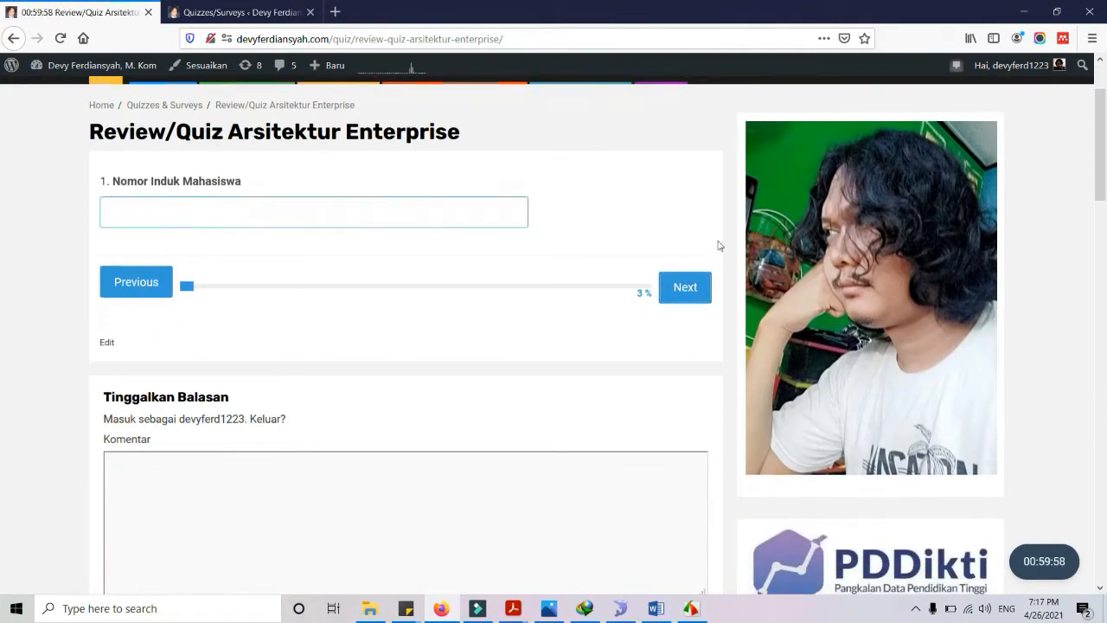
{"action": "left_click", "coordinate": [257, 14]}
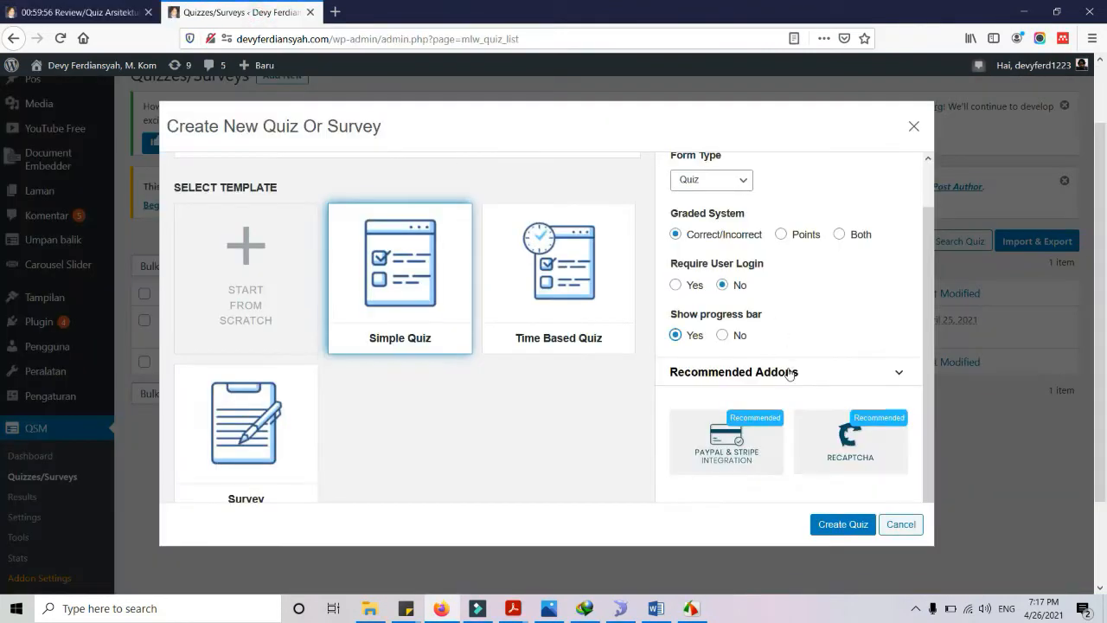
Create the quiz from Simple Quiz and title its first question 'Nomor Induk Mahasiswa'
{"action": "scroll", "coordinate": [789, 374], "scroll_direction": "down", "scroll_amount": 2}
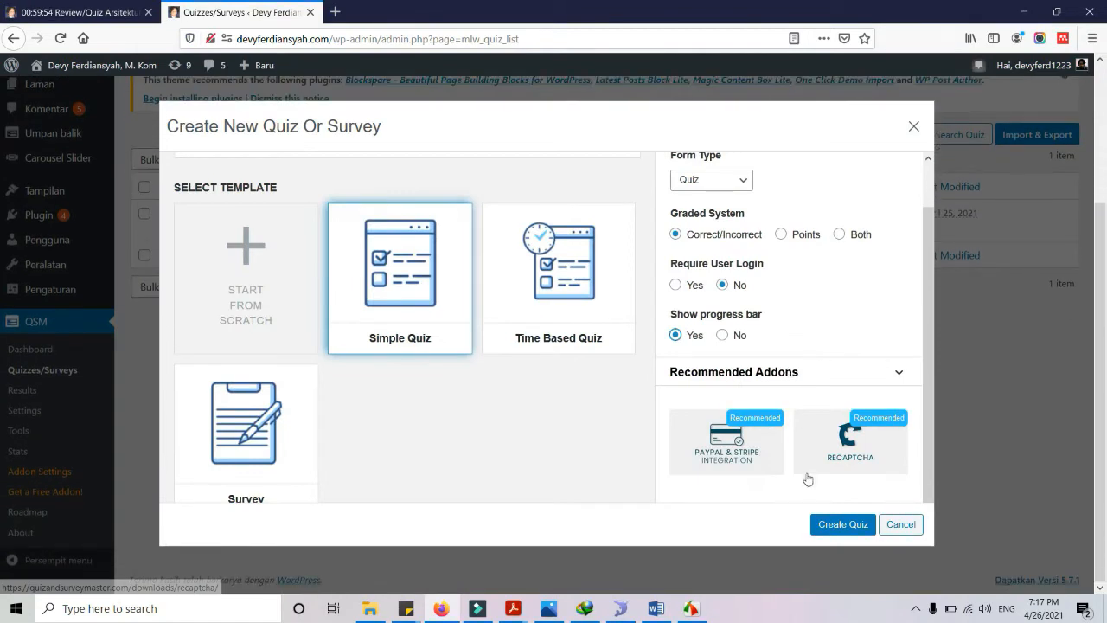
{"action": "left_click", "coordinate": [828, 528]}
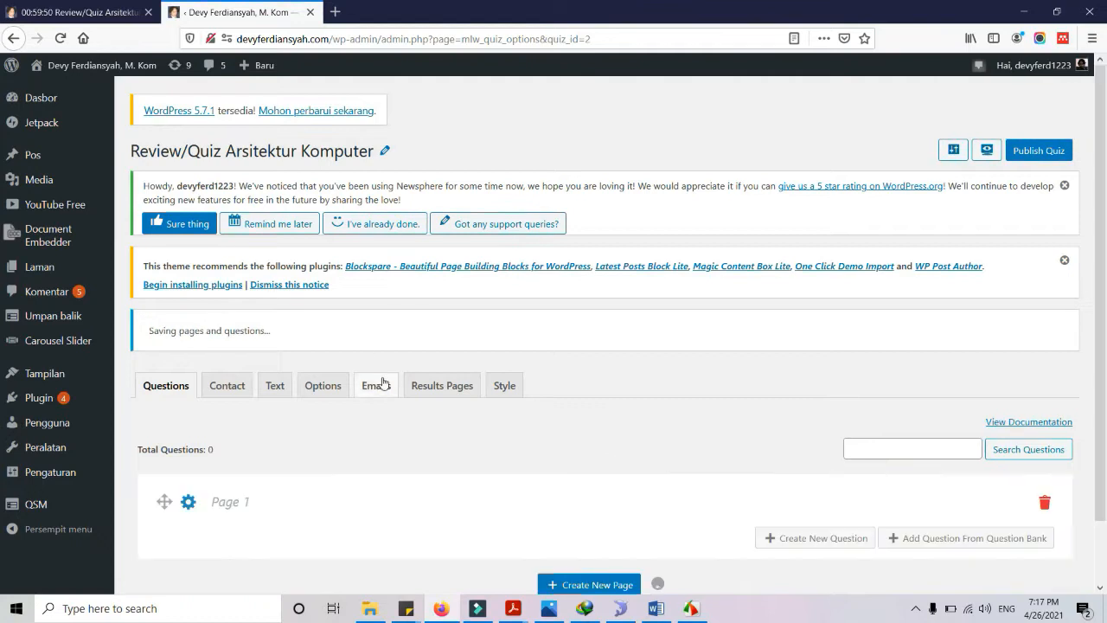
{"action": "scroll", "coordinate": [346, 327], "scroll_direction": "down", "scroll_amount": 3}
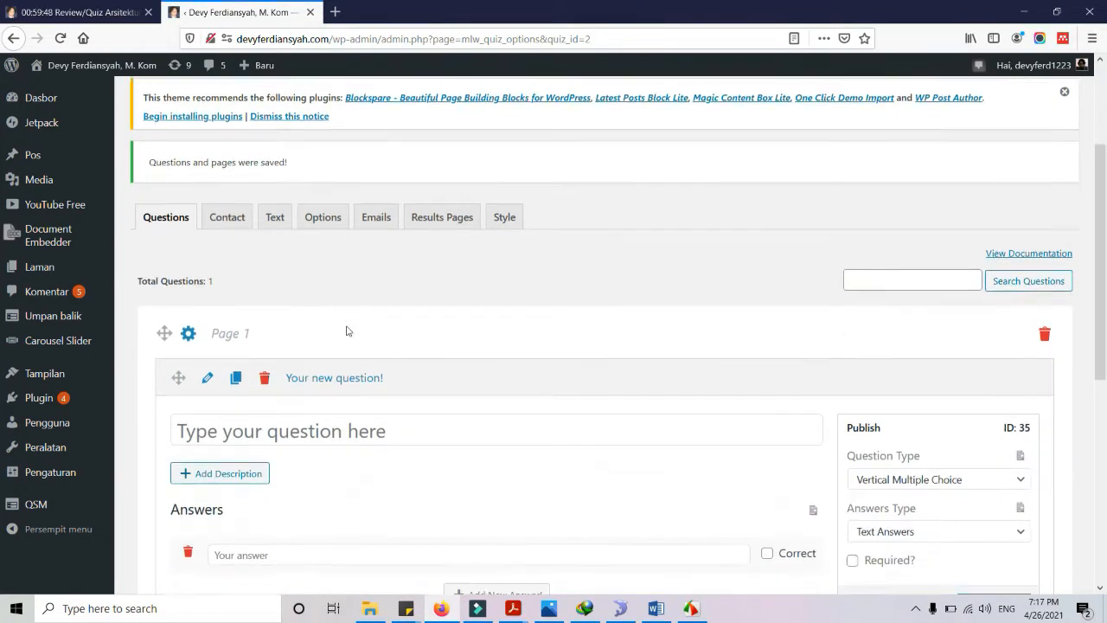
{"action": "scroll", "coordinate": [423, 309], "scroll_direction": "up", "scroll_amount": 3}
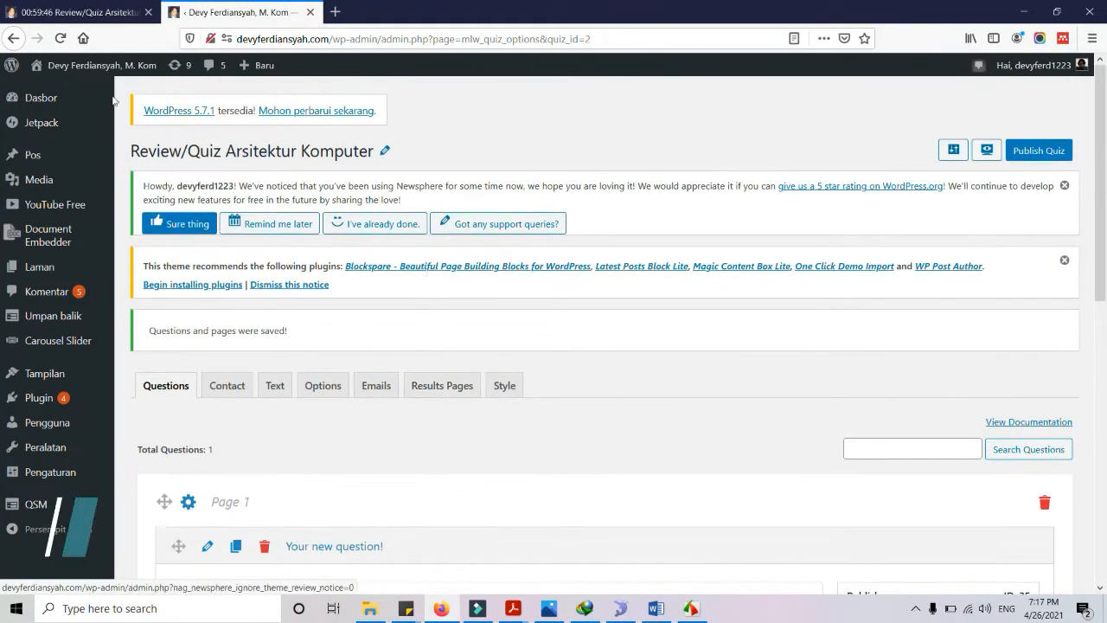
{"action": "scroll", "coordinate": [350, 272], "scroll_direction": "down", "scroll_amount": 4}
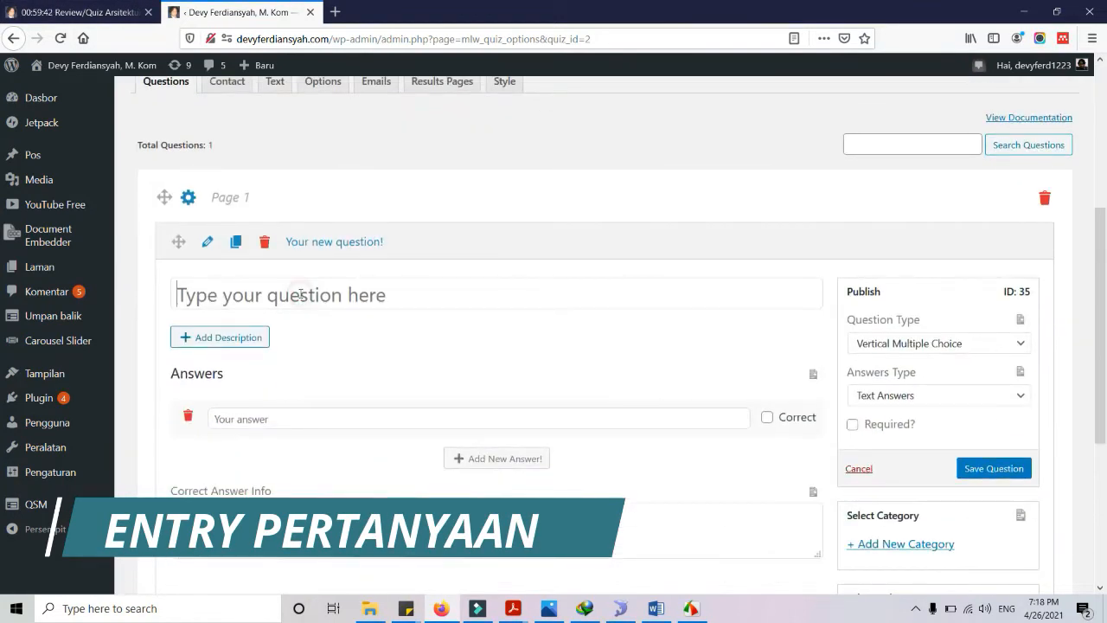
{"action": "type", "text": "M"}
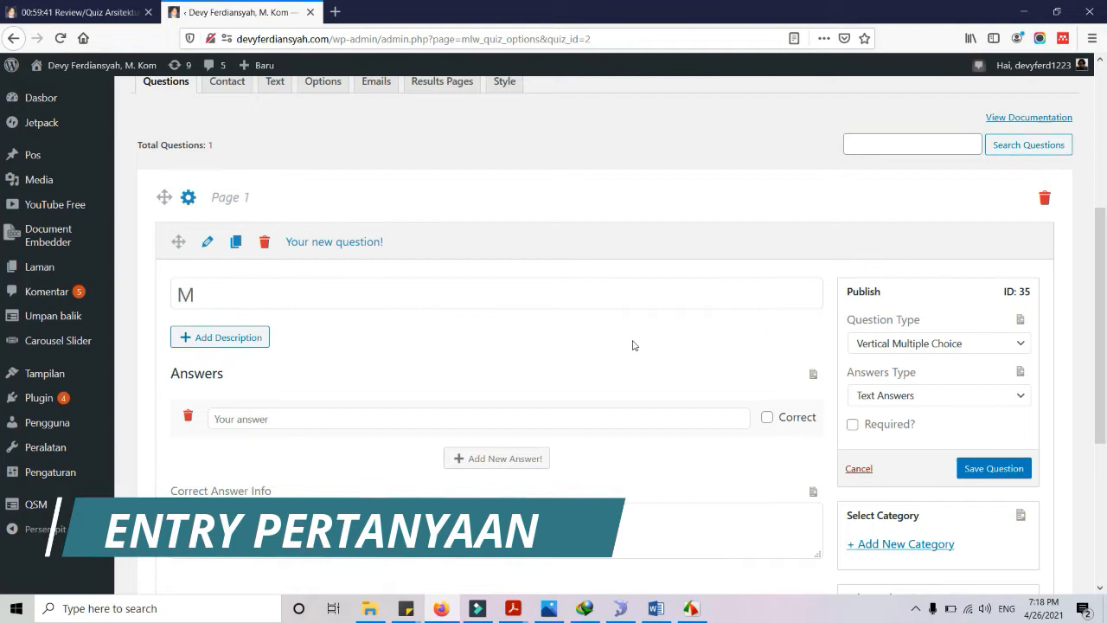
{"action": "type", "text": "asukkan Nomo"}
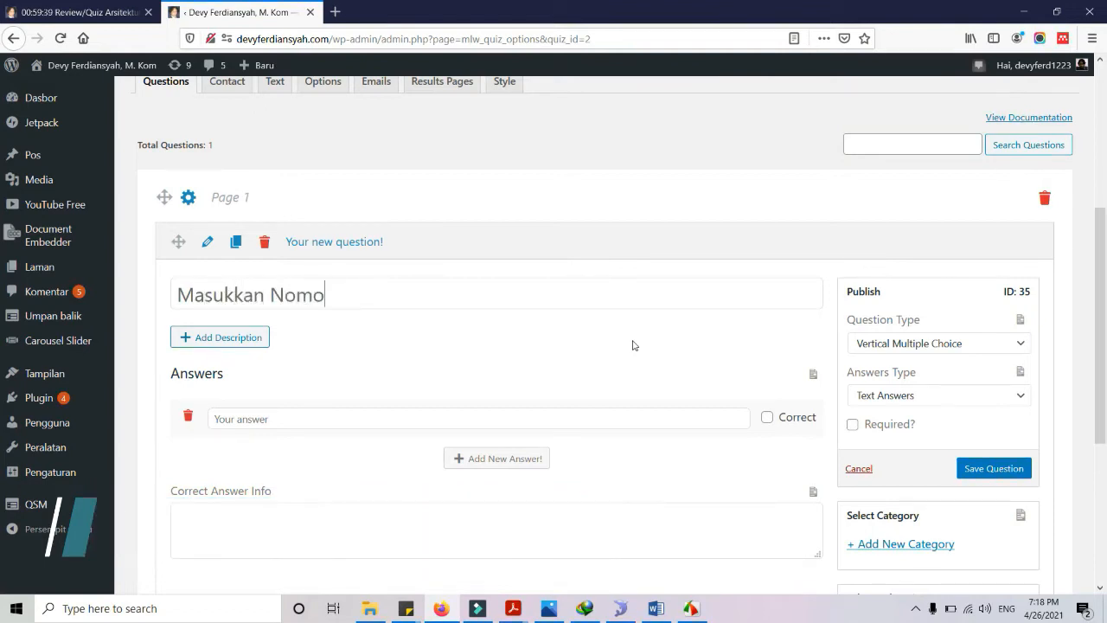
{"action": "type", "text": "r Induk Mahasiswa"}
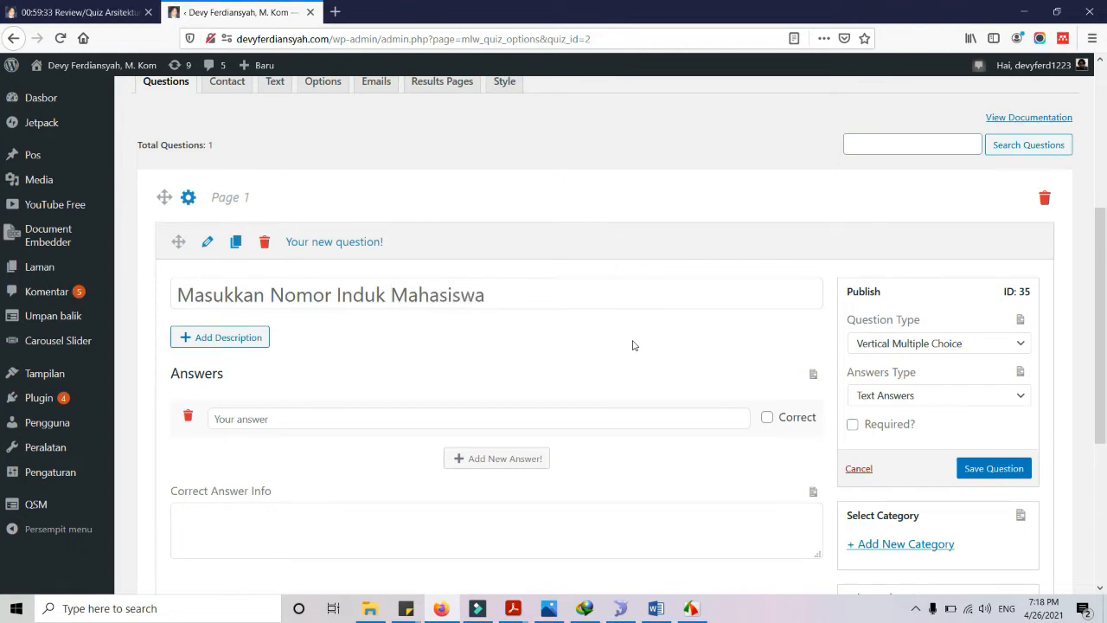
{"action": "key", "text": "BackSpace"}
{"action": "key", "text": "BackSpace"}
{"action": "key", "text": "BackSpace"}
{"action": "key", "text": "BackSpace"}
{"action": "key", "text": "BackSpace"}
{"action": "key", "text": "BackSpace"}
{"action": "key", "text": "BackSpace"}
{"action": "key", "text": "BackSpace"}
{"action": "key", "text": "BackSpace"}
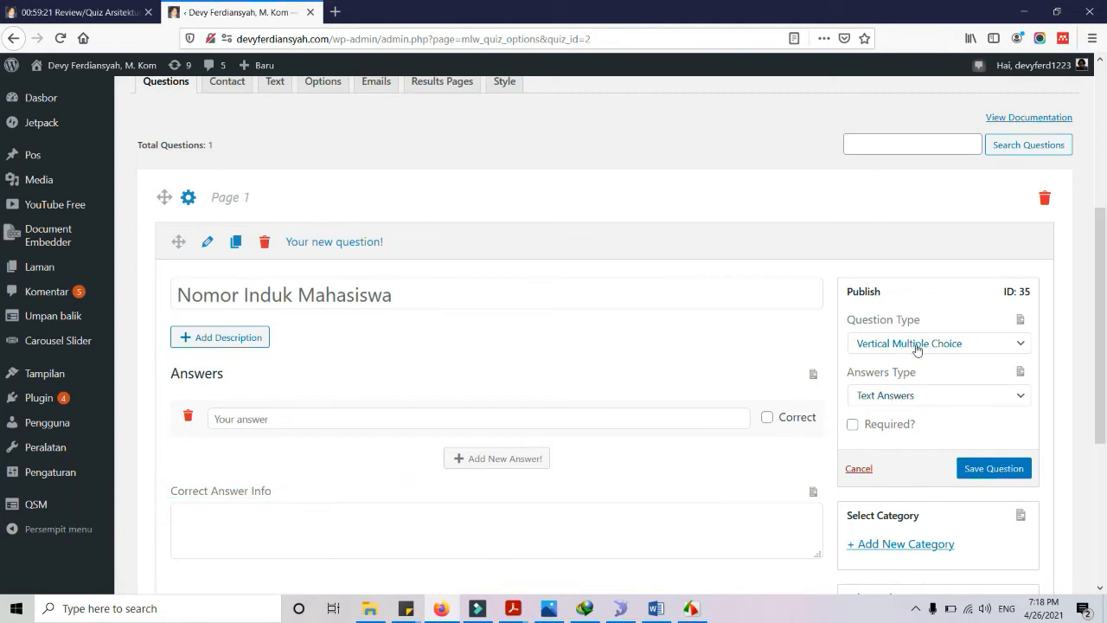
Make Nomor Induk Mahasiswa a required Short Answer and test leaving it empty on the live quiz
{"action": "left_click", "coordinate": [918, 349]}
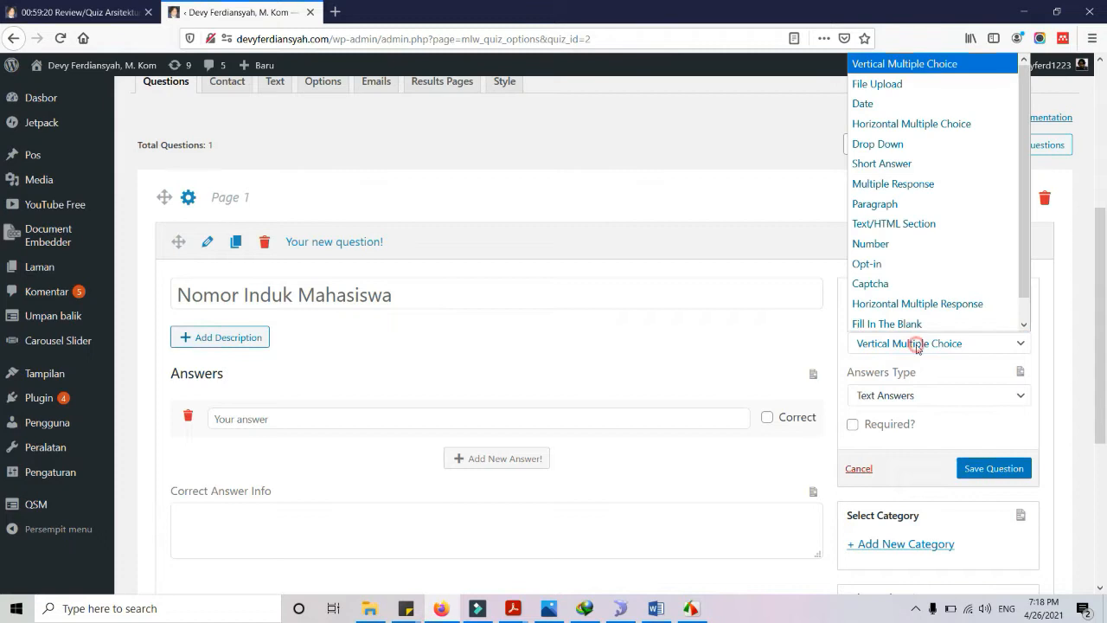
{"action": "left_click", "coordinate": [906, 161]}
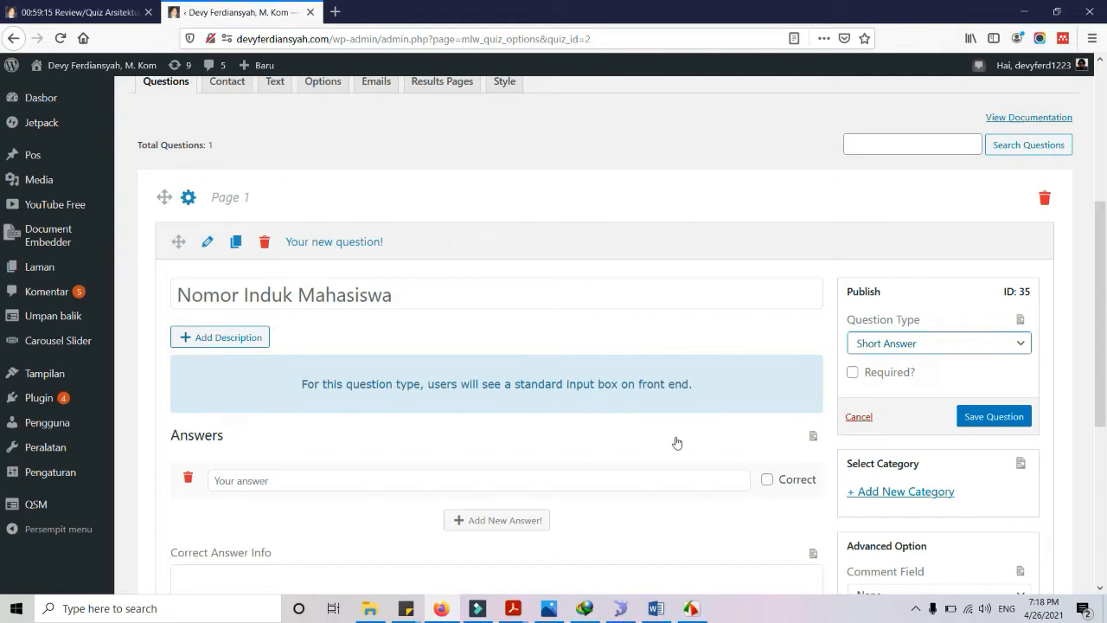
{"action": "left_click", "coordinate": [77, 12]}
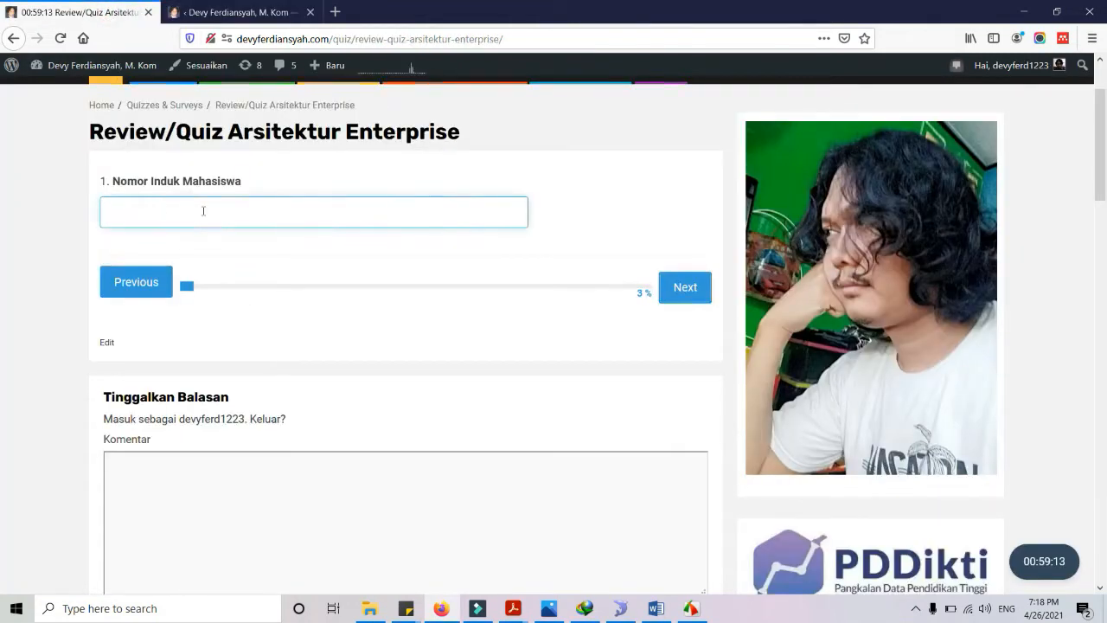
{"action": "left_click", "coordinate": [233, 12]}
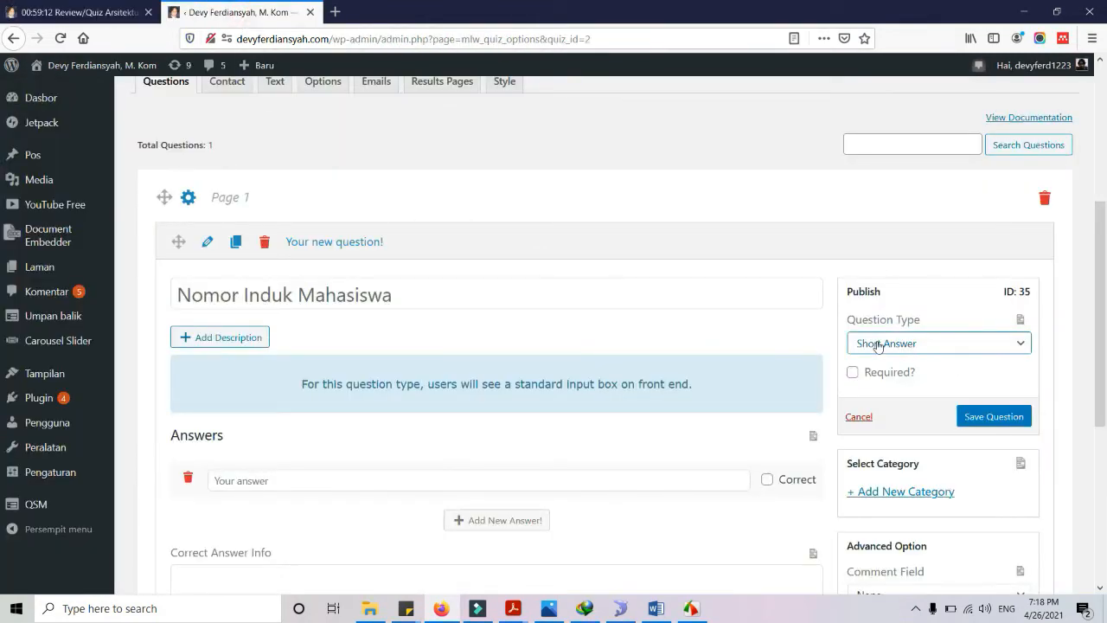
{"action": "left_click", "coordinate": [854, 373]}
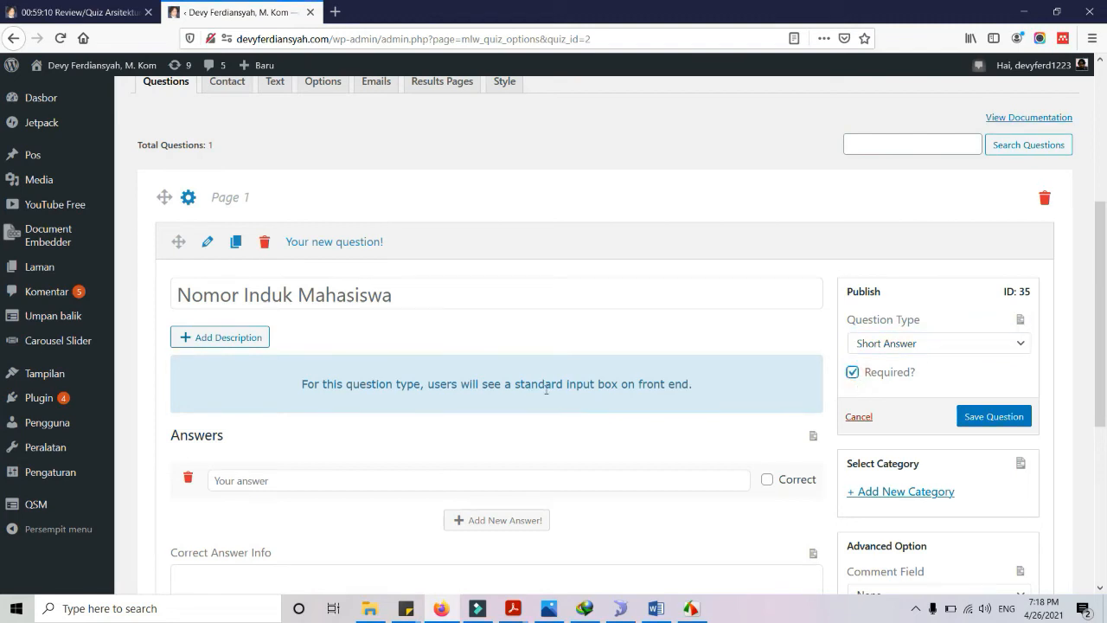
{"action": "left_click", "coordinate": [86, 13]}
{"action": "left_click", "coordinate": [223, 210]}
{"action": "left_click", "coordinate": [684, 287]}
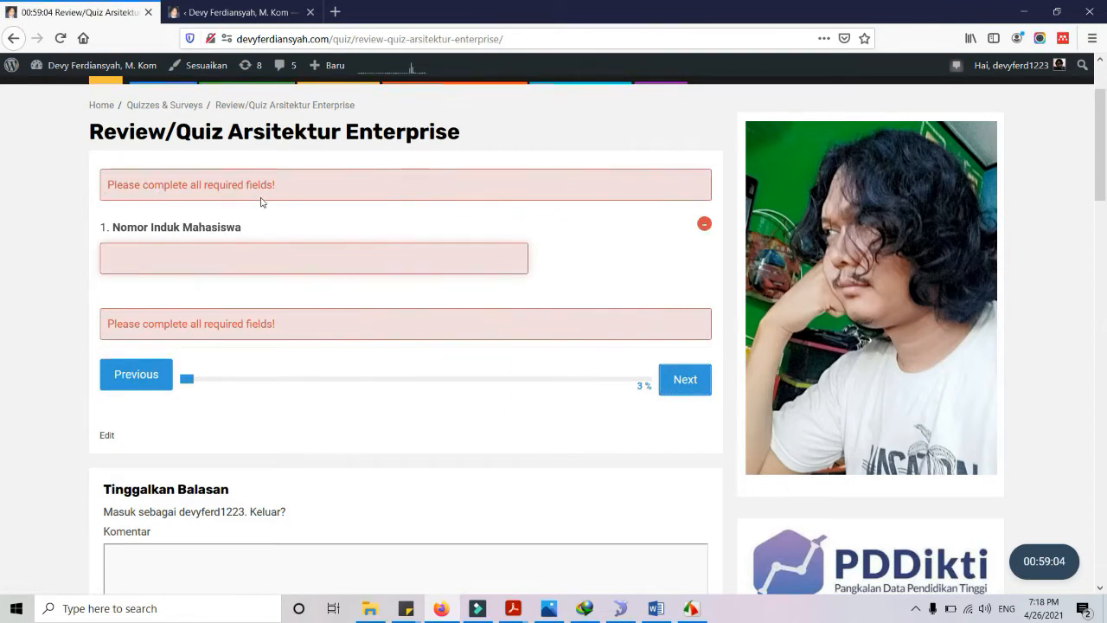
{"action": "left_click", "coordinate": [194, 257]}
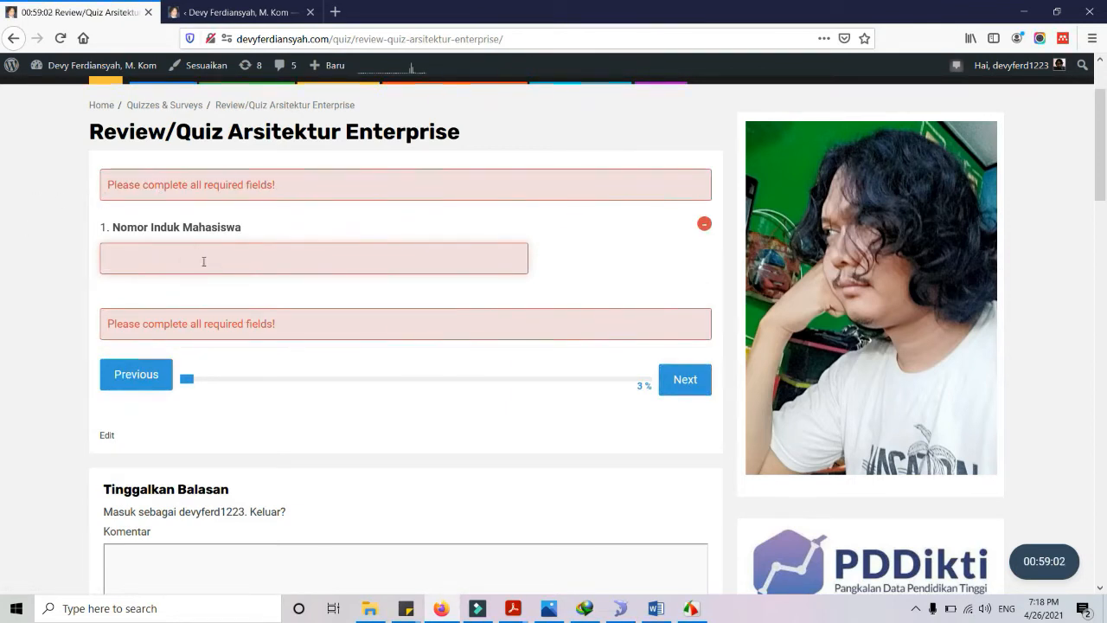
{"action": "left_click", "coordinate": [229, 12]}
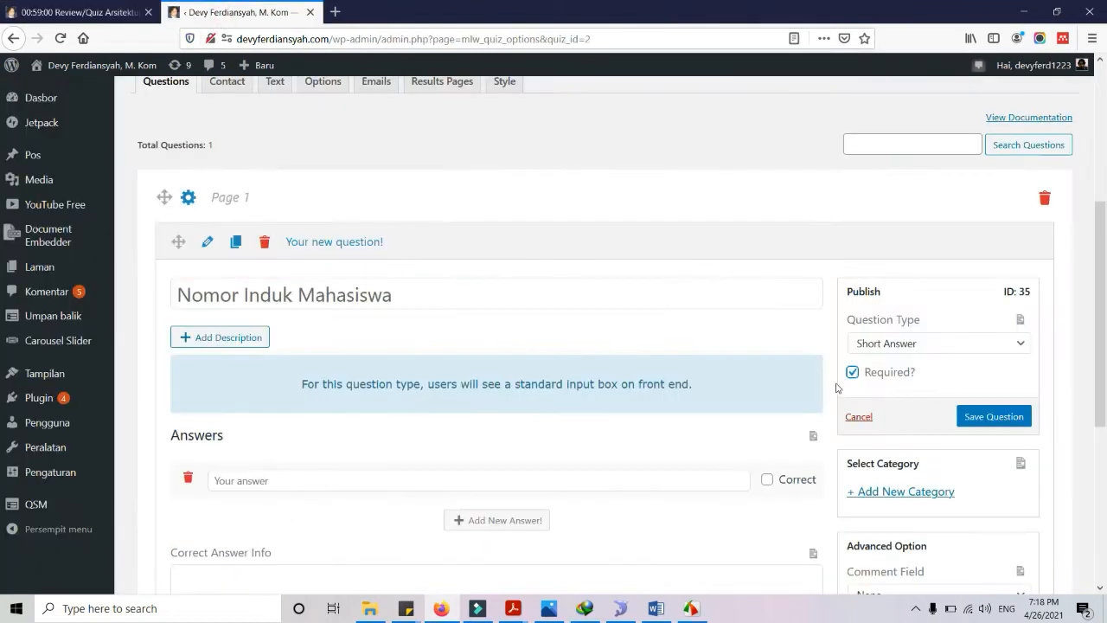
Save the Nomor Induk Mahasiswa question and add a new question to page 1
{"action": "scroll", "coordinate": [895, 396], "scroll_direction": "down", "scroll_amount": 2}
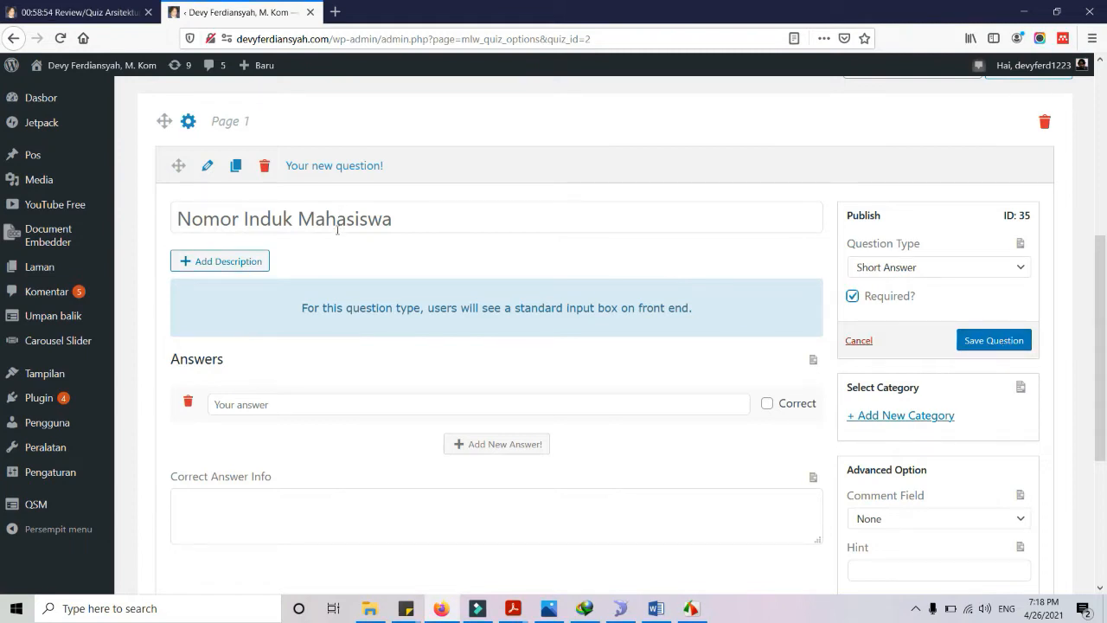
{"action": "left_click", "coordinate": [991, 341]}
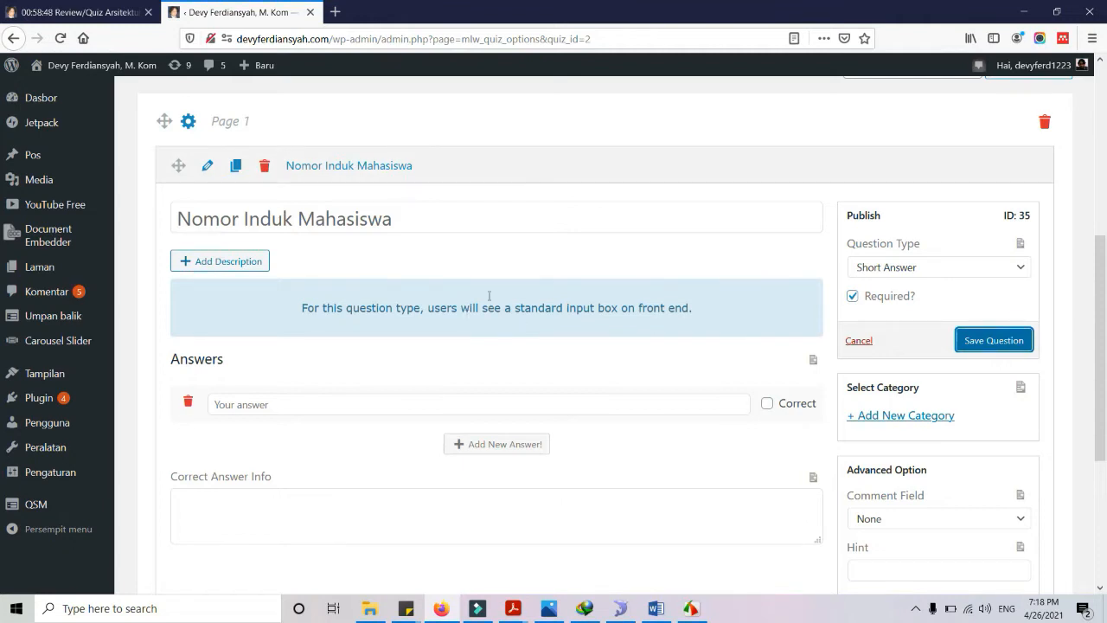
{"action": "scroll", "coordinate": [373, 398], "scroll_direction": "down", "scroll_amount": 7}
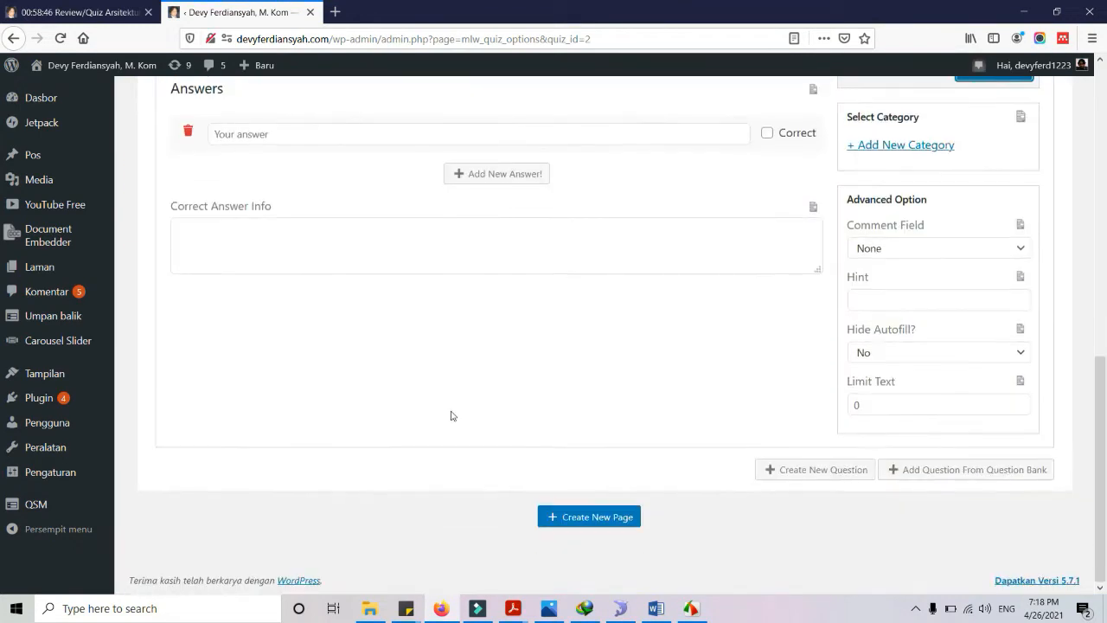
{"action": "left_click", "coordinate": [812, 469]}
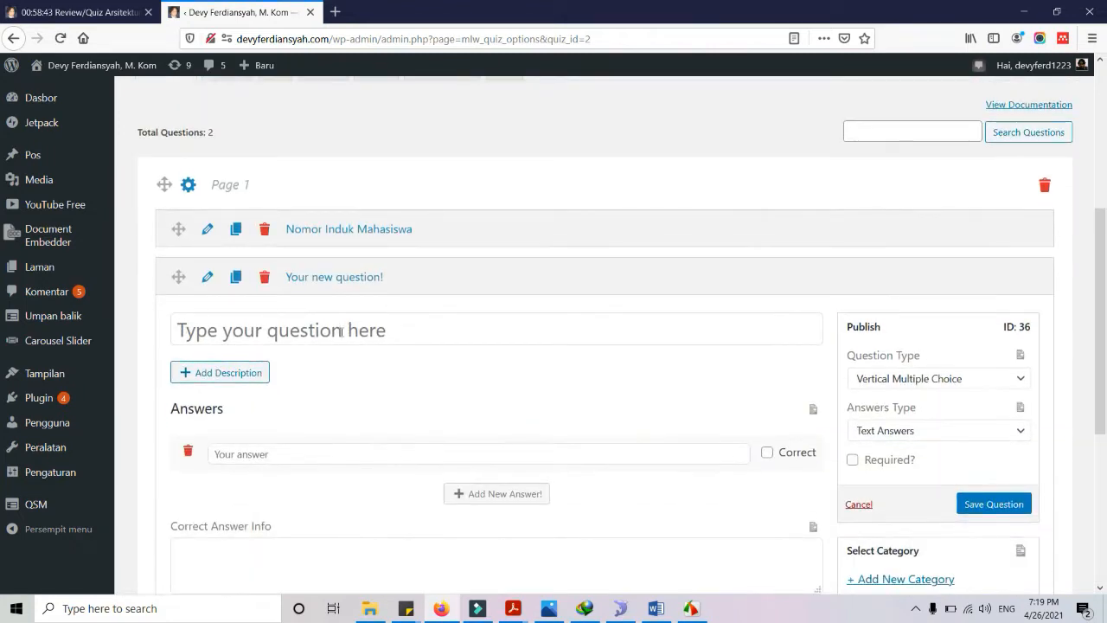
Make the second question 'Nama Lengkap' a required Short Answer and save it
{"action": "left_click", "coordinate": [341, 326]}
{"action": "type", "text": "Nama Lengkap"}
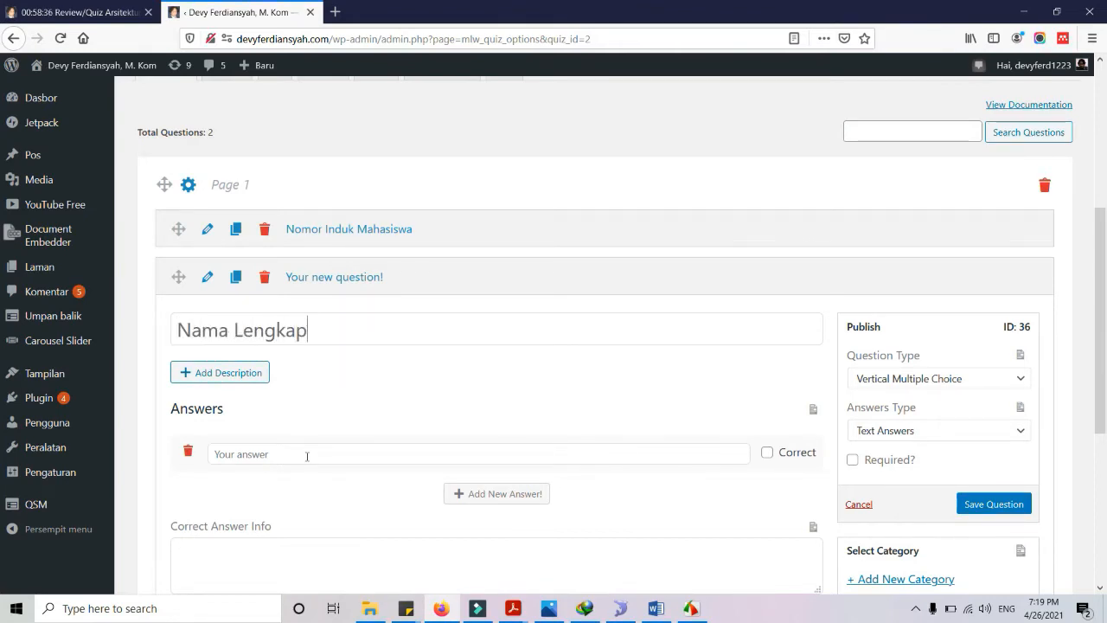
{"action": "left_click", "coordinate": [897, 379]}
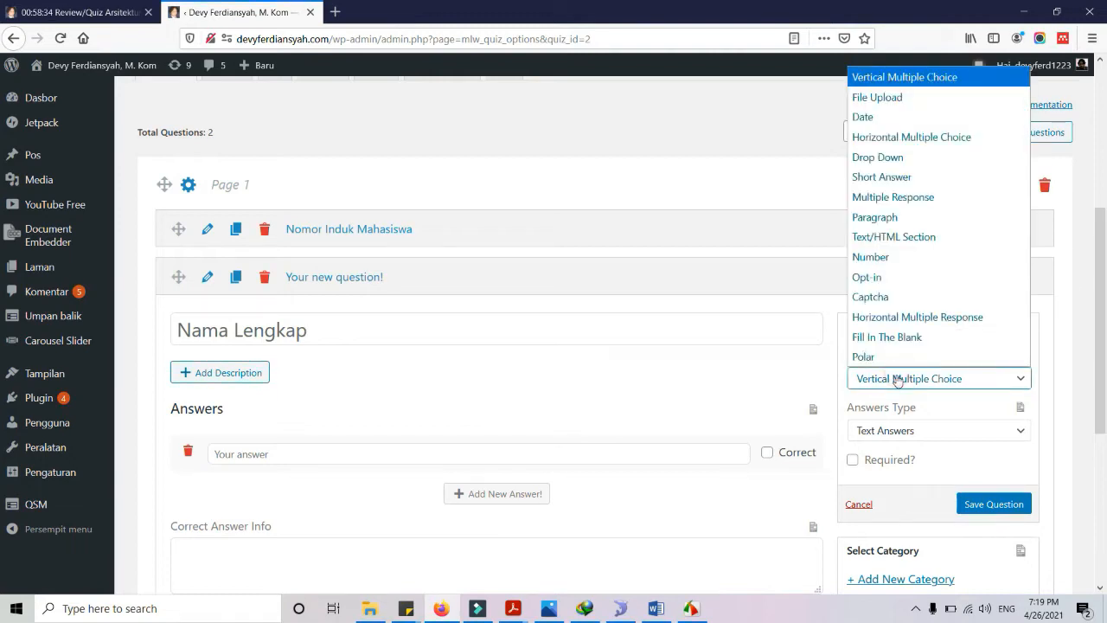
{"action": "left_click", "coordinate": [912, 177]}
{"action": "left_click", "coordinate": [851, 407]}
{"action": "scroll", "coordinate": [541, 395], "scroll_direction": "down", "scroll_amount": 3}
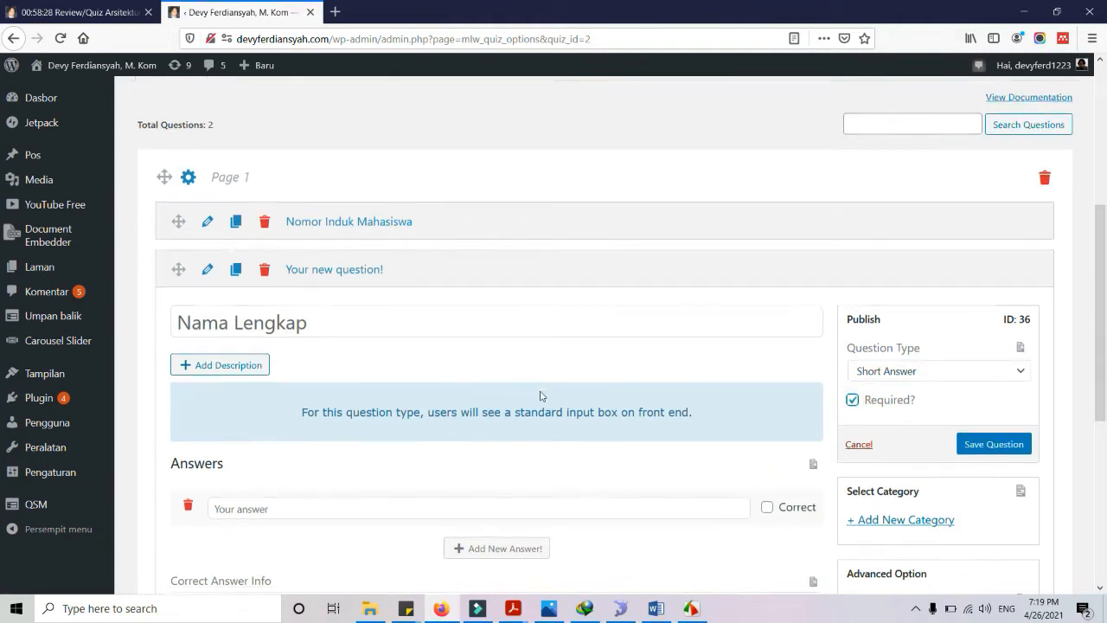
{"action": "left_click", "coordinate": [993, 299]}
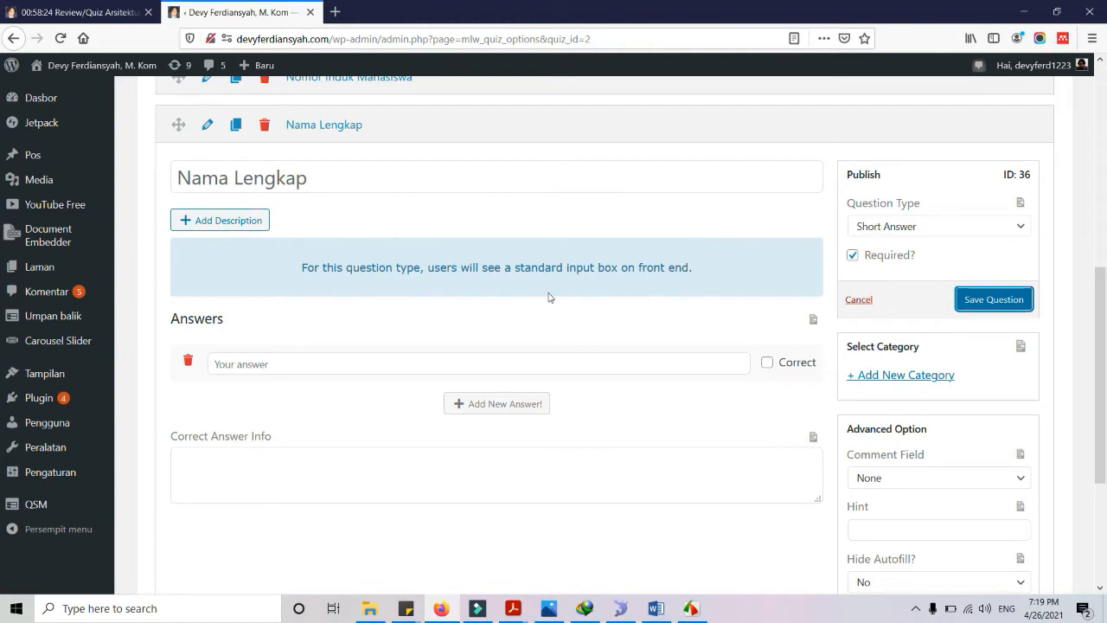
{"action": "scroll", "coordinate": [703, 395], "scroll_direction": "down", "scroll_amount": 5}
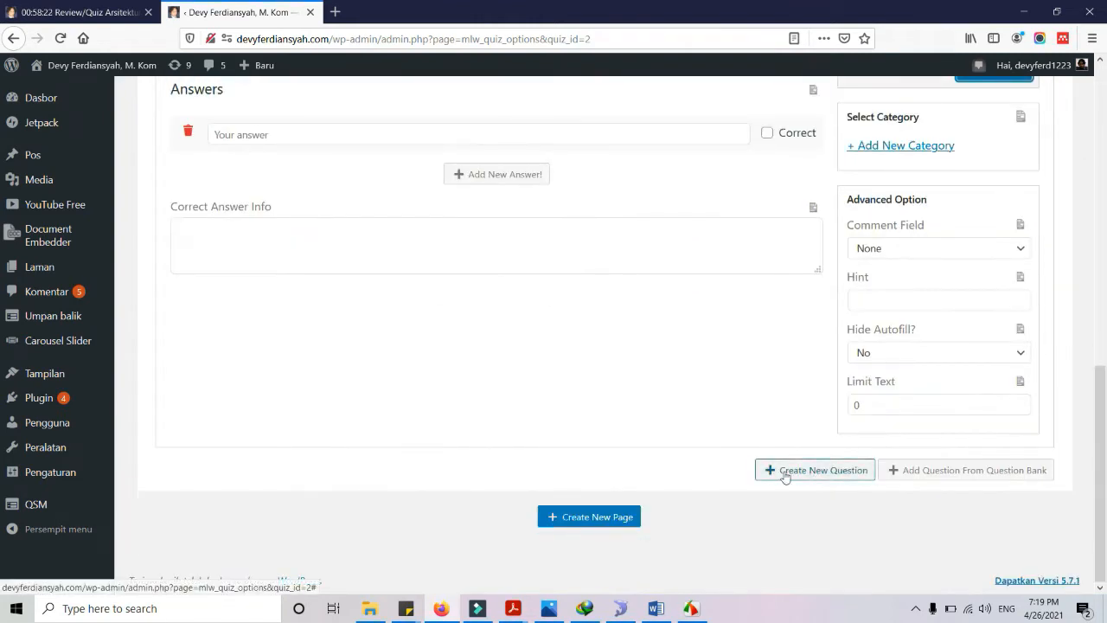
Add 'Kelas [12.3A.03]' as a required Short Answer, save it, and start a fourth question
{"action": "left_click", "coordinate": [818, 471]}
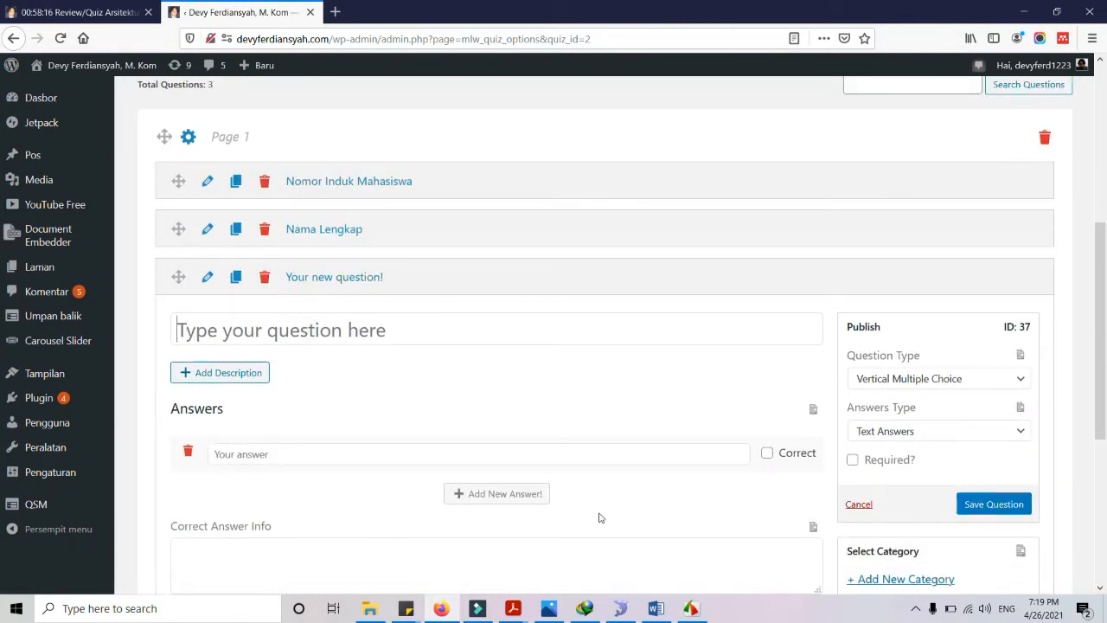
{"action": "type", "text": "Kelas"}
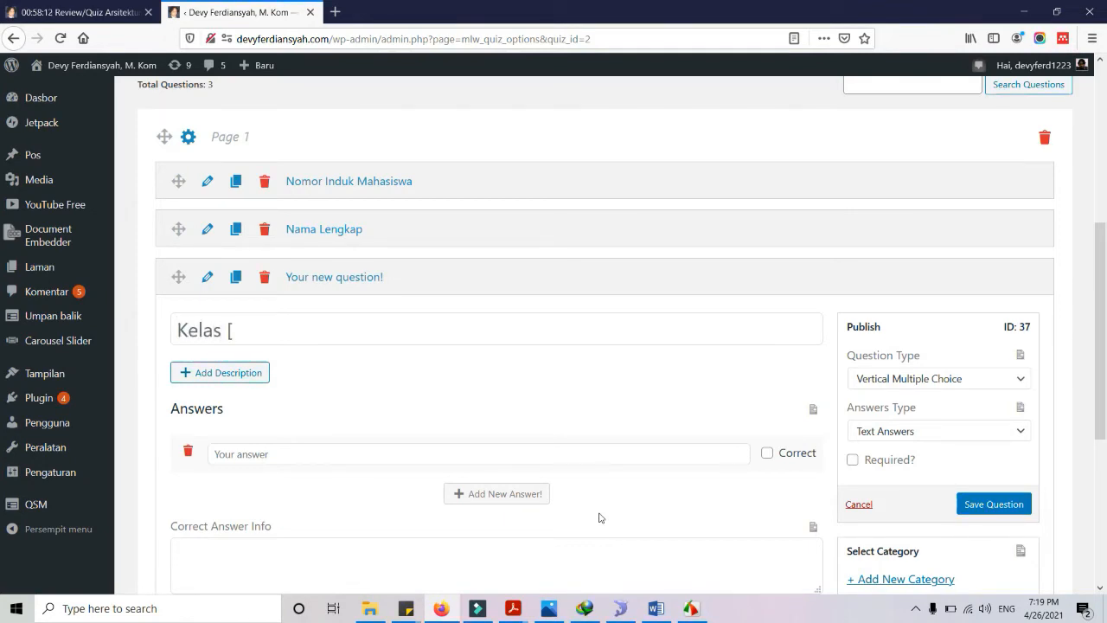
{"action": "type", "text": " [12.3A.03"}
{"action": "left_click", "coordinate": [912, 380]}
{"action": "left_click", "coordinate": [917, 176]}
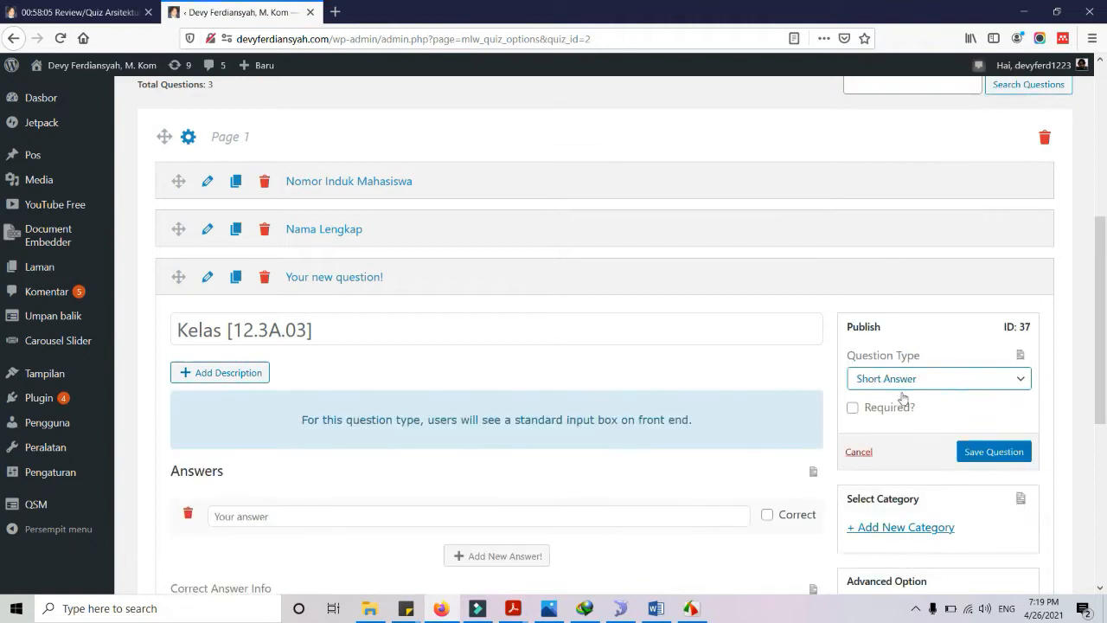
{"action": "left_click", "coordinate": [868, 407]}
{"action": "left_click", "coordinate": [975, 463]}
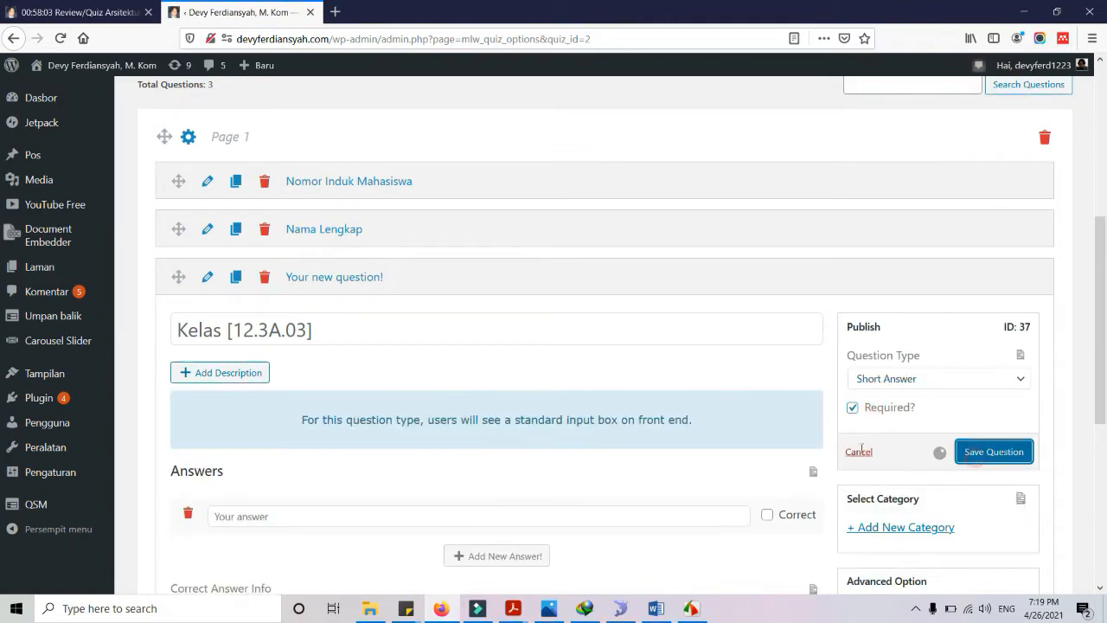
{"action": "scroll", "coordinate": [732, 436], "scroll_direction": "down", "scroll_amount": 3}
{"action": "scroll", "coordinate": [732, 437], "scroll_direction": "down", "scroll_amount": 2}
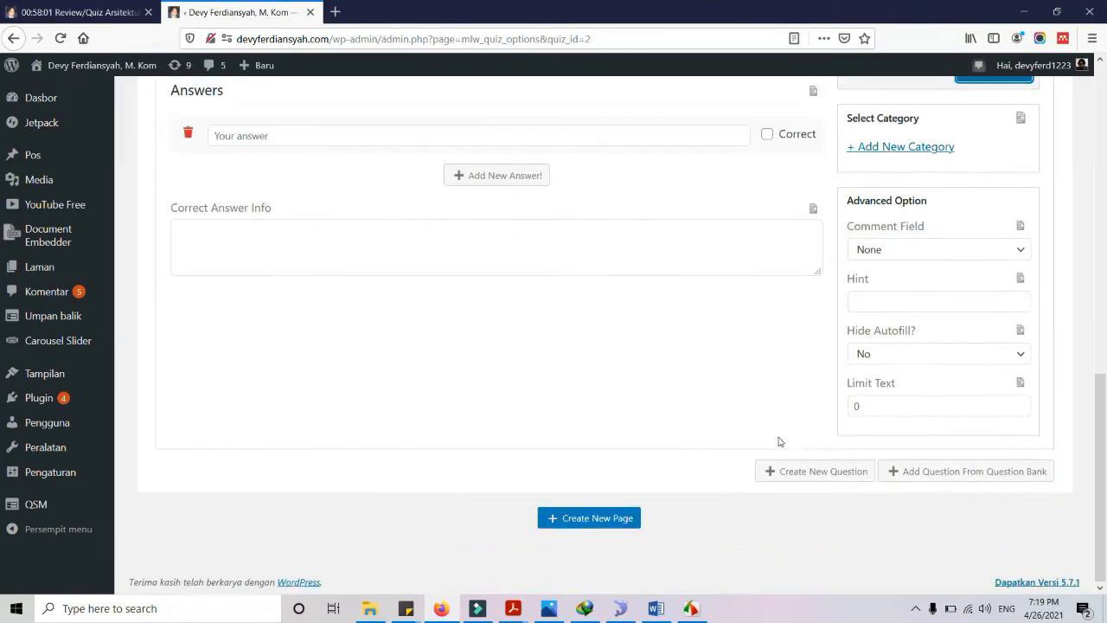
{"action": "left_click", "coordinate": [794, 466]}
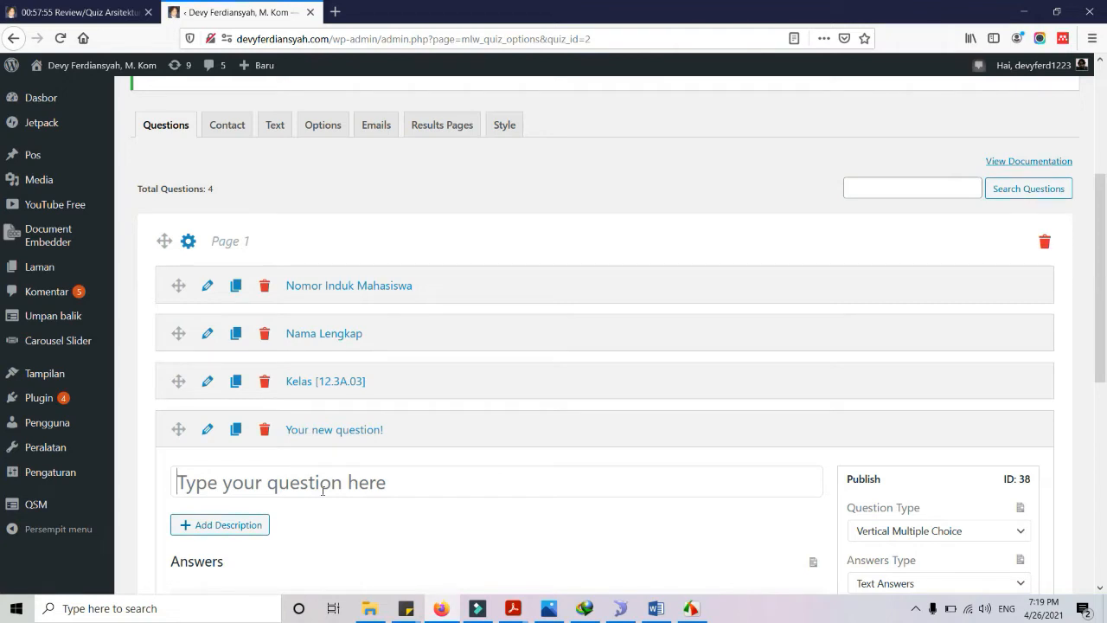
Make the fourth question 'Nama Matakuliah' a required Short Answer and save it
{"action": "type", "text": "Nama Mata"}
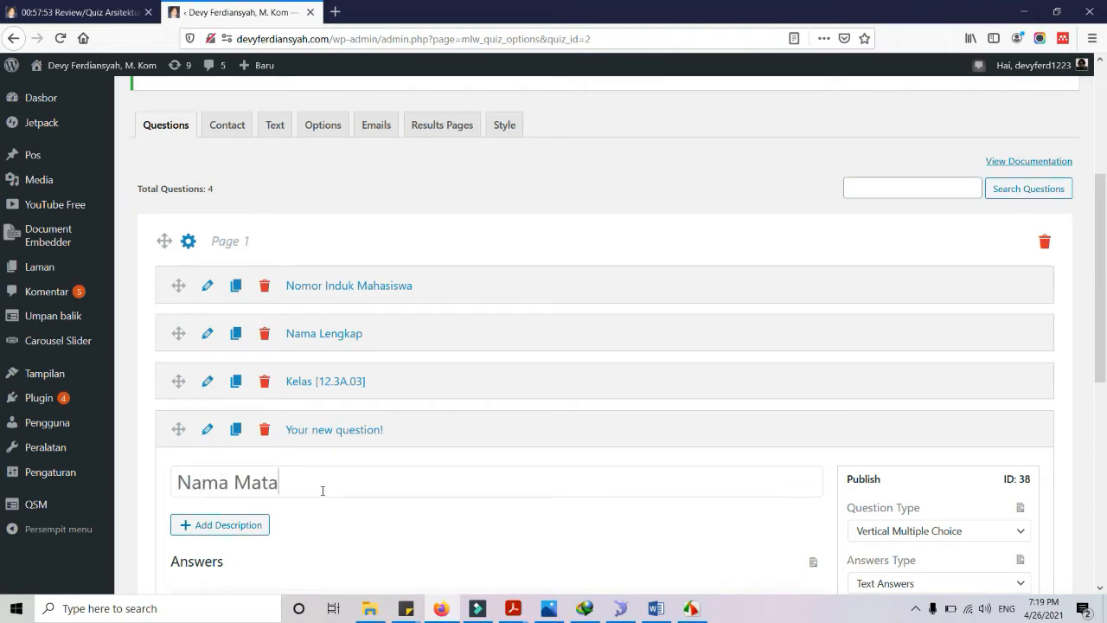
{"action": "type", "text": "kuliah"}
{"action": "scroll", "coordinate": [545, 447], "scroll_direction": "down", "scroll_amount": 3}
{"action": "left_click", "coordinate": [891, 304]}
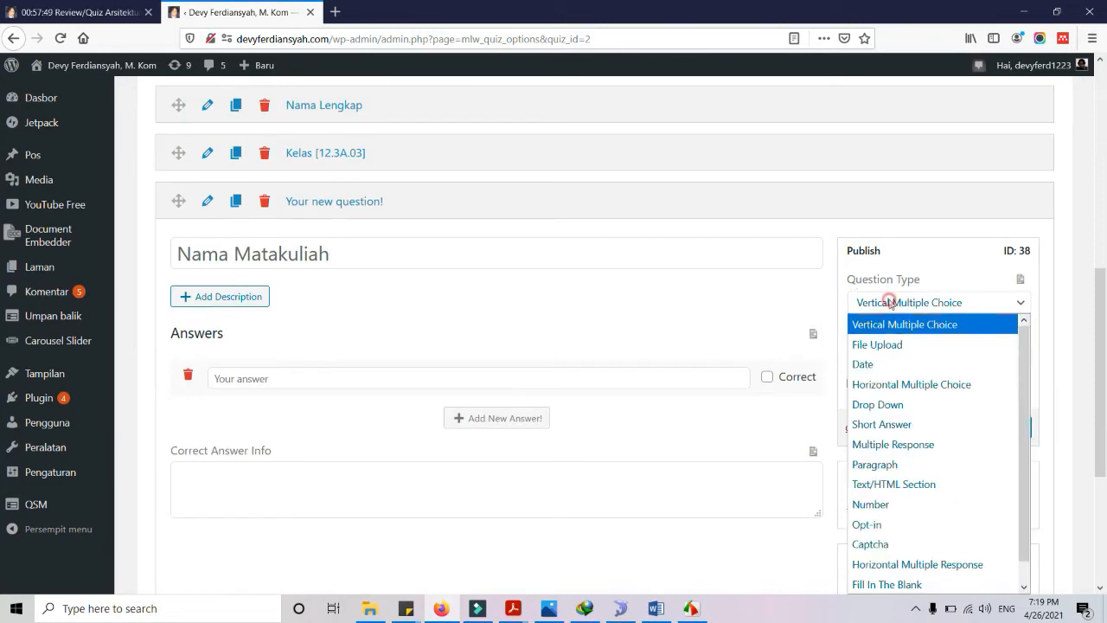
{"action": "left_click", "coordinate": [893, 422]}
{"action": "left_click", "coordinate": [851, 331]}
{"action": "left_click", "coordinate": [990, 377]}
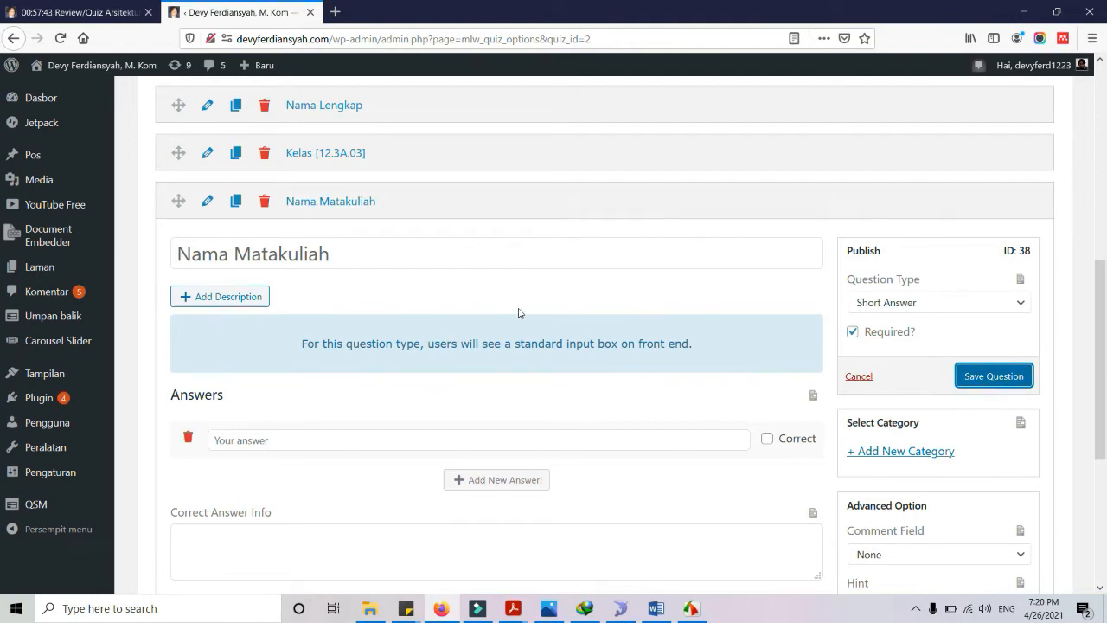
Check the published quiz in the other tab, then return to the editor and bring up File Explorer
{"action": "left_click", "coordinate": [89, 8]}
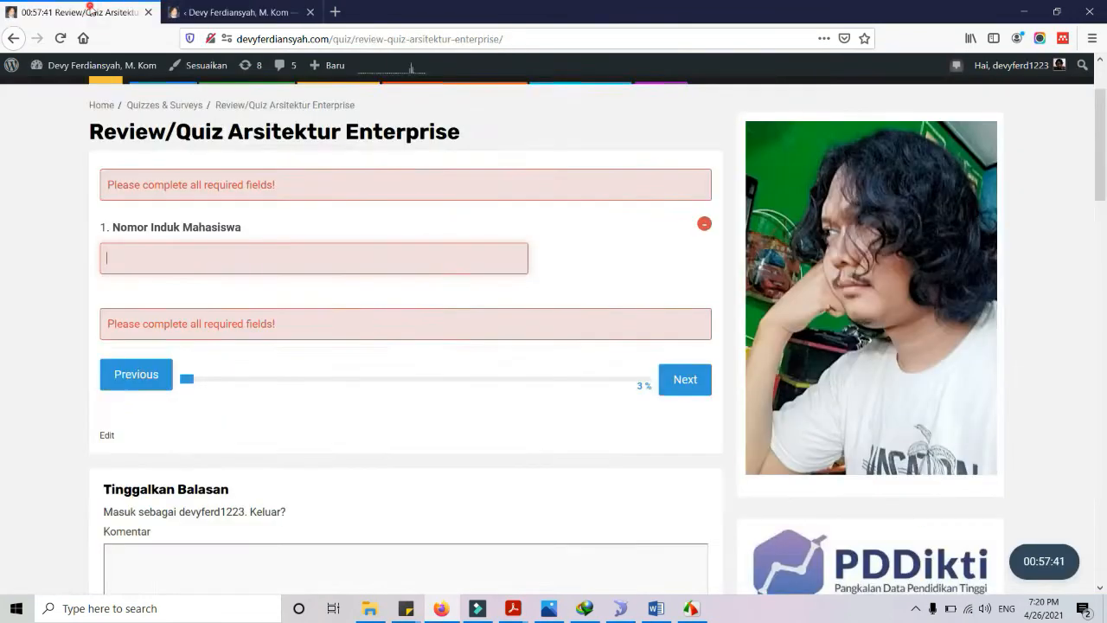
{"action": "left_click", "coordinate": [246, 12]}
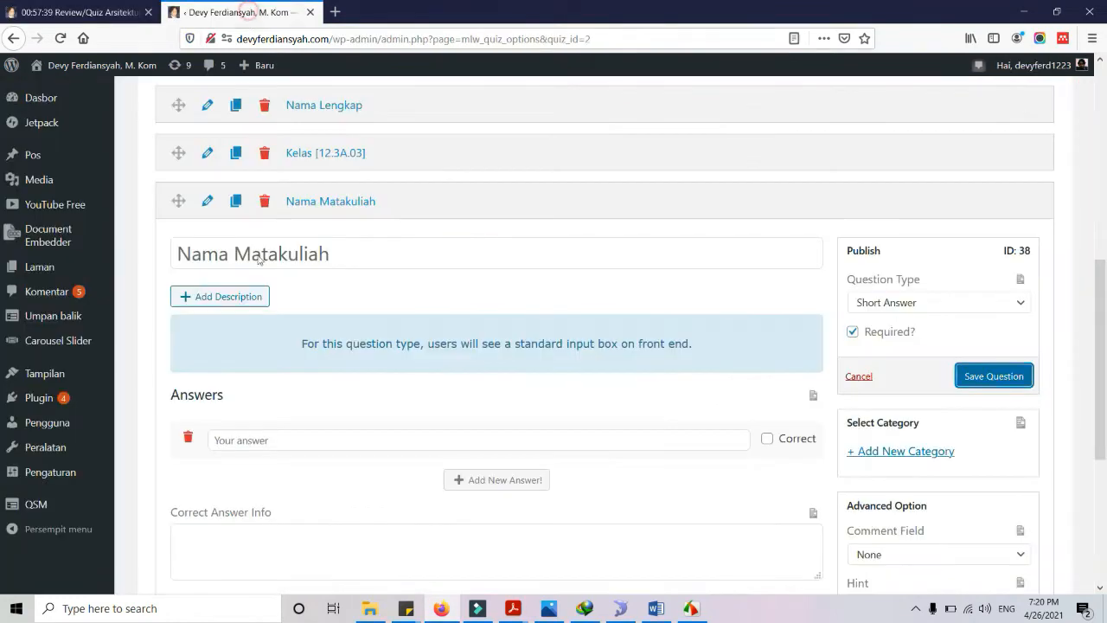
{"action": "left_click", "coordinate": [370, 607]}
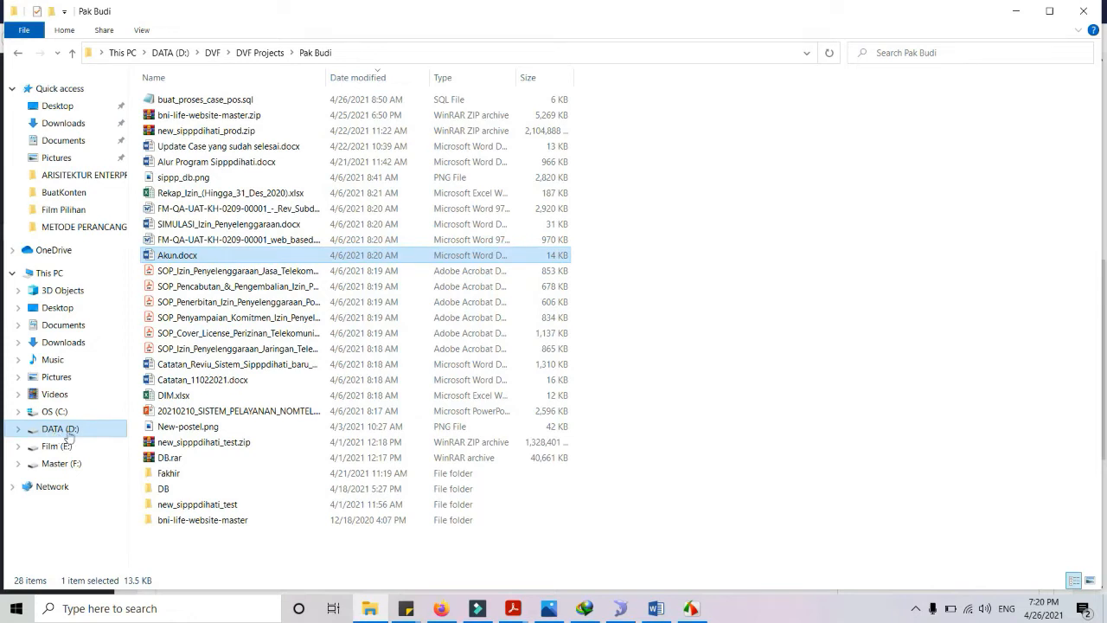
Go to Mengajar > BSI > ARSITEKTUR KOMPUTER (869) and open 869-Quiz Pra UTS.pdf
{"action": "left_click", "coordinate": [107, 177]}
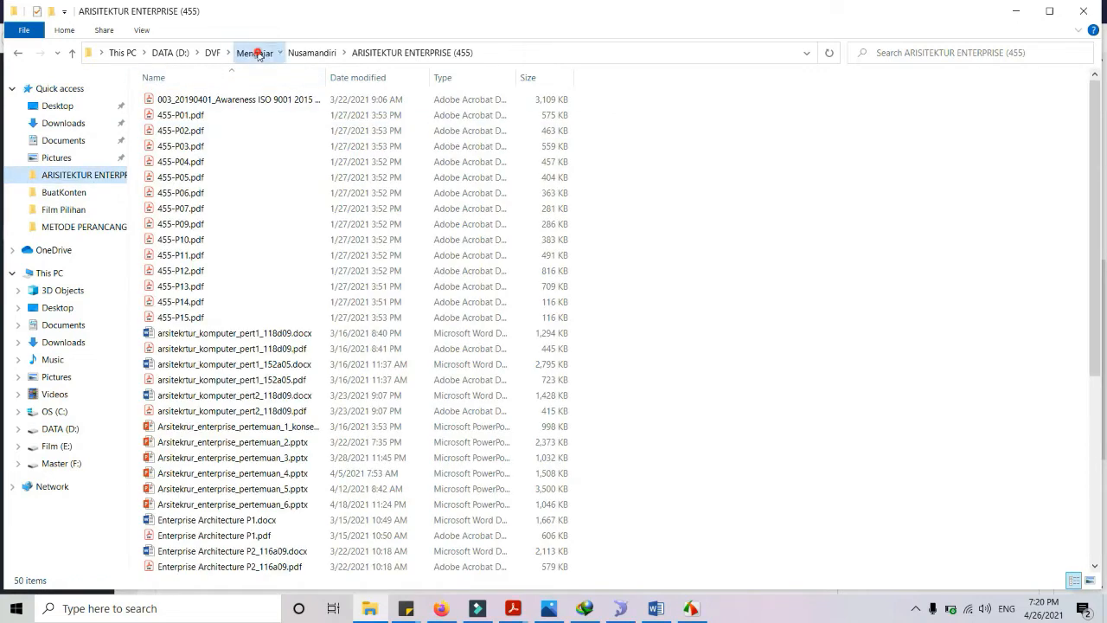
{"action": "left_click", "coordinate": [254, 52]}
{"action": "double_click", "coordinate": [162, 101]}
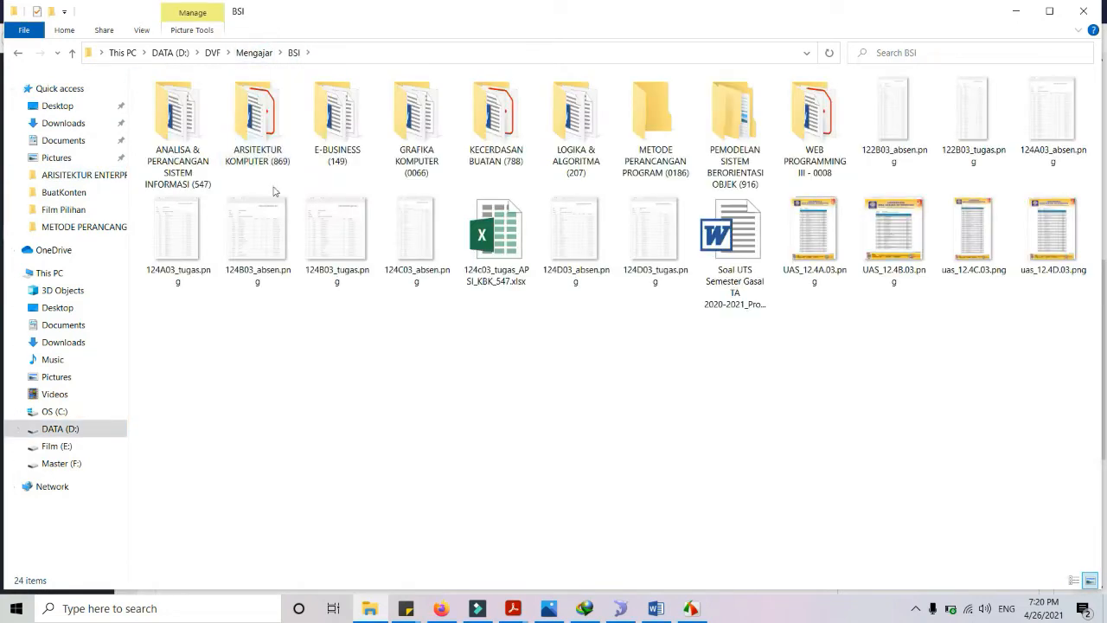
{"action": "double_click", "coordinate": [277, 145]}
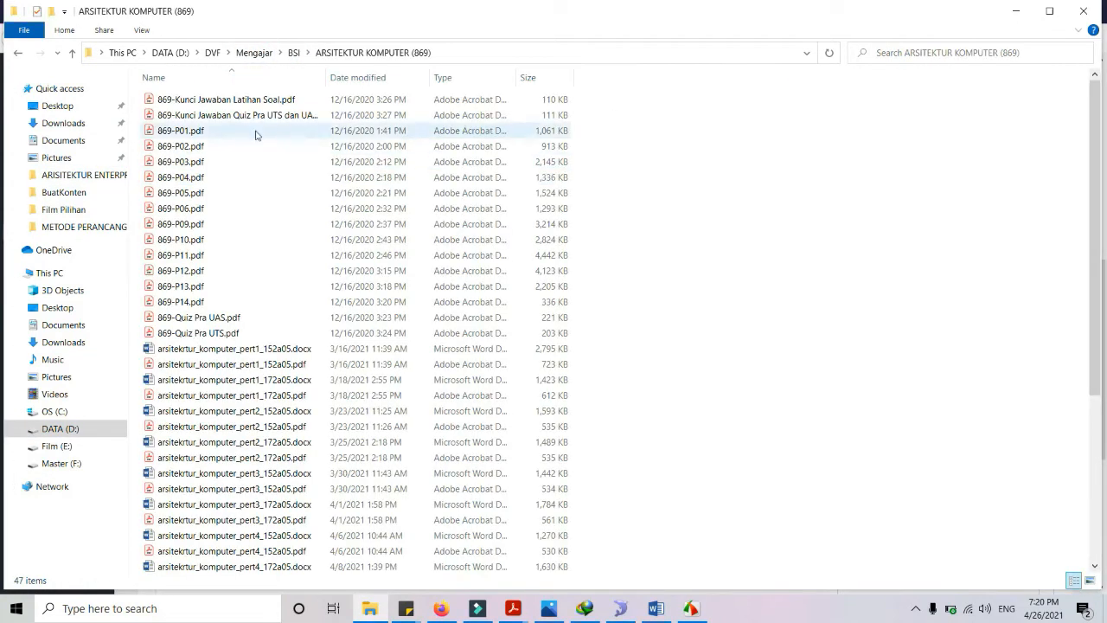
{"action": "left_click", "coordinate": [227, 331]}
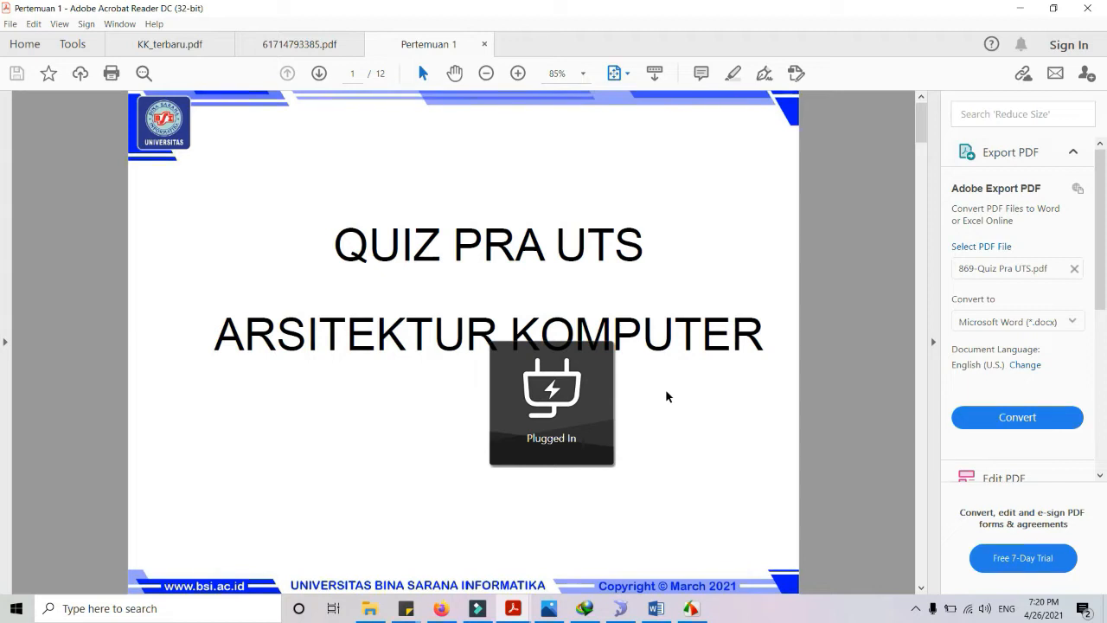
Select question 1's text on the Soal 1 & 2 page and return to the Firefox quiz editor
{"action": "scroll", "coordinate": [525, 521], "scroll_direction": "down", "scroll_amount": 15}
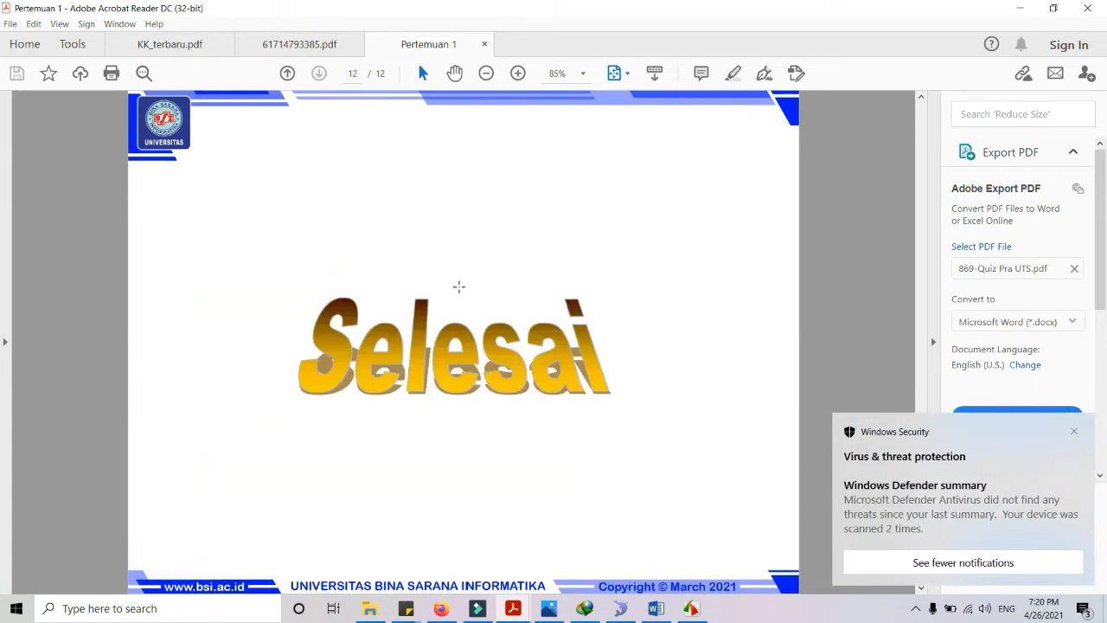
{"action": "scroll", "coordinate": [459, 286], "scroll_direction": "up", "scroll_amount": 3}
{"action": "scroll", "coordinate": [390, 321], "scroll_direction": "down", "scroll_amount": 2}
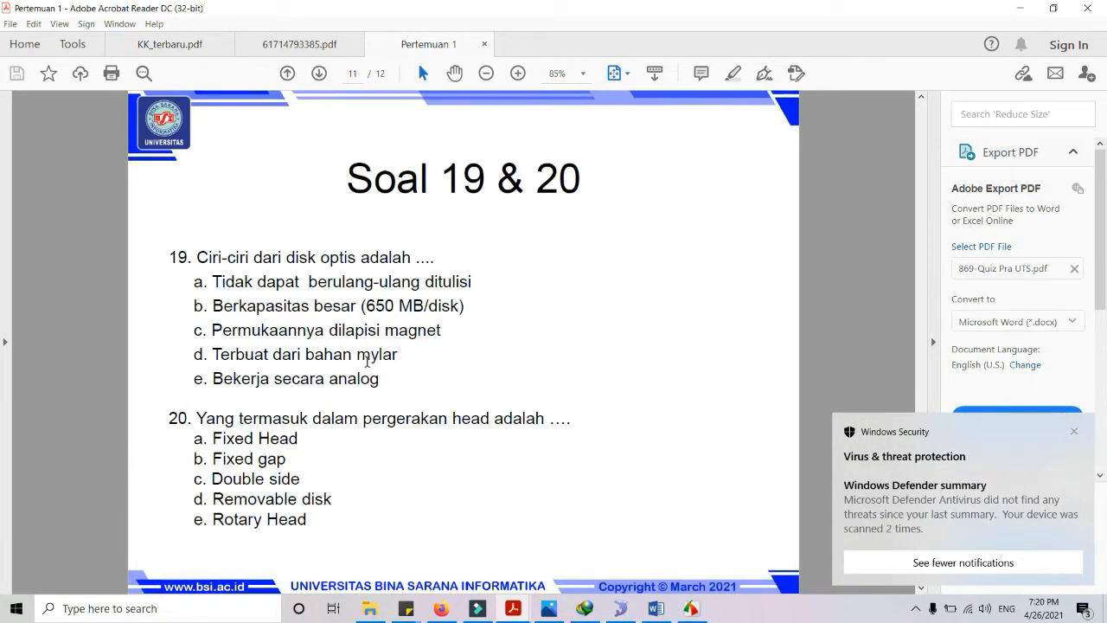
{"action": "scroll", "coordinate": [407, 359], "scroll_direction": "up", "scroll_amount": 10}
{"action": "scroll", "coordinate": [412, 361], "scroll_direction": "down", "scroll_amount": 1}
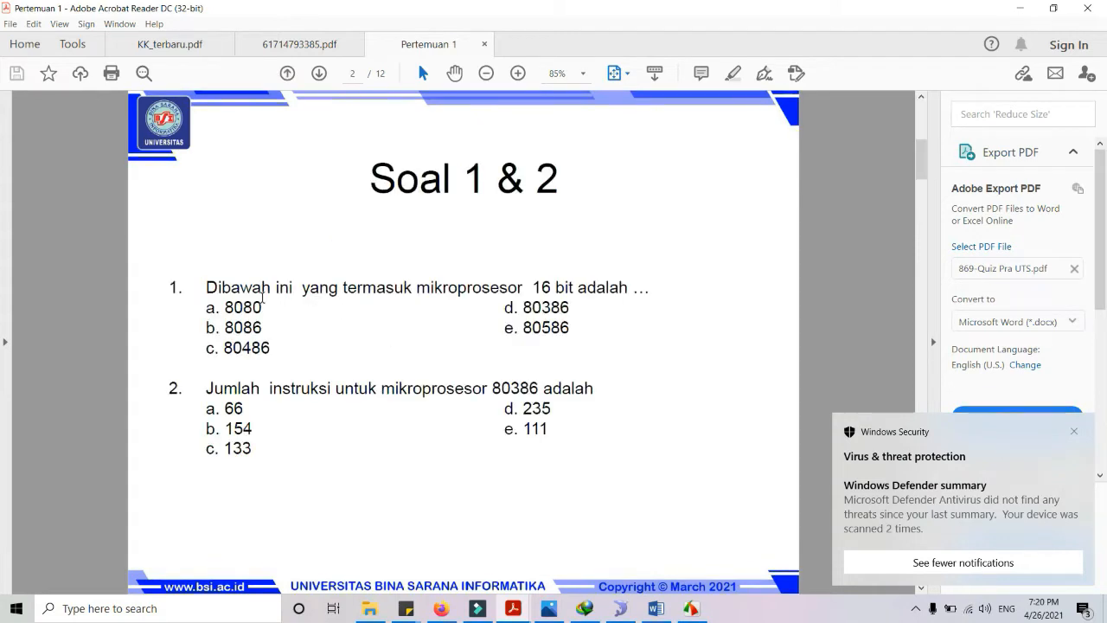
{"action": "left_click_drag", "start_coordinate": [204, 287], "coordinate": [649, 290]}
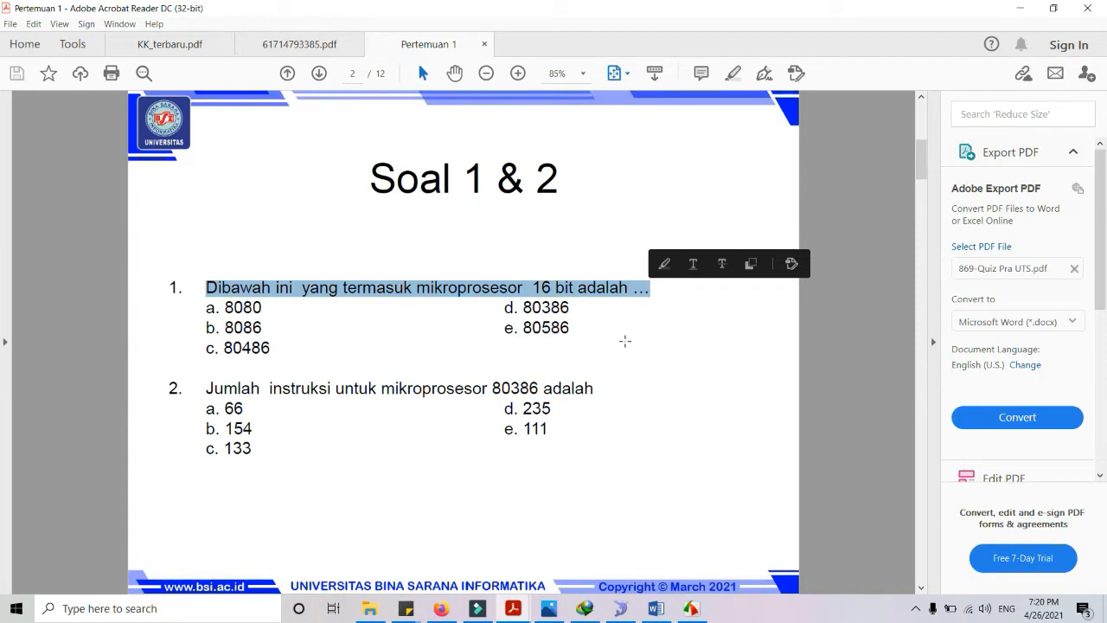
{"action": "left_click", "coordinate": [441, 608]}
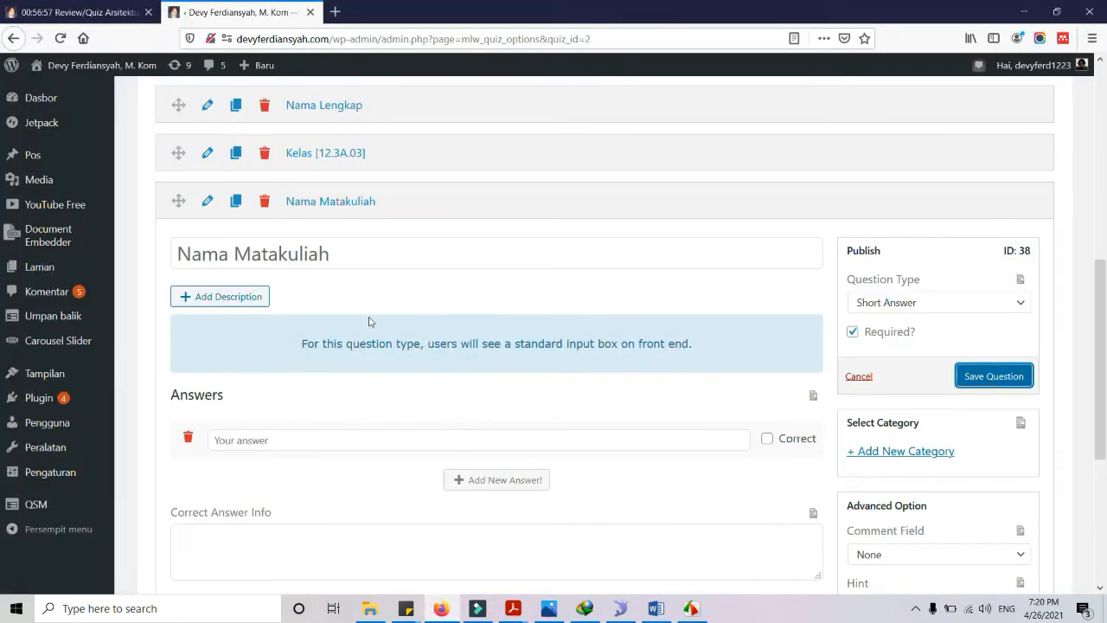
{"action": "scroll", "coordinate": [368, 320], "scroll_direction": "down", "scroll_amount": 3}
Add a required fifth question, 'Dibawah ini yang termasuk mikroprosesor 16 bit adalah ...', with Text Answers
{"action": "left_click", "coordinate": [805, 469]}
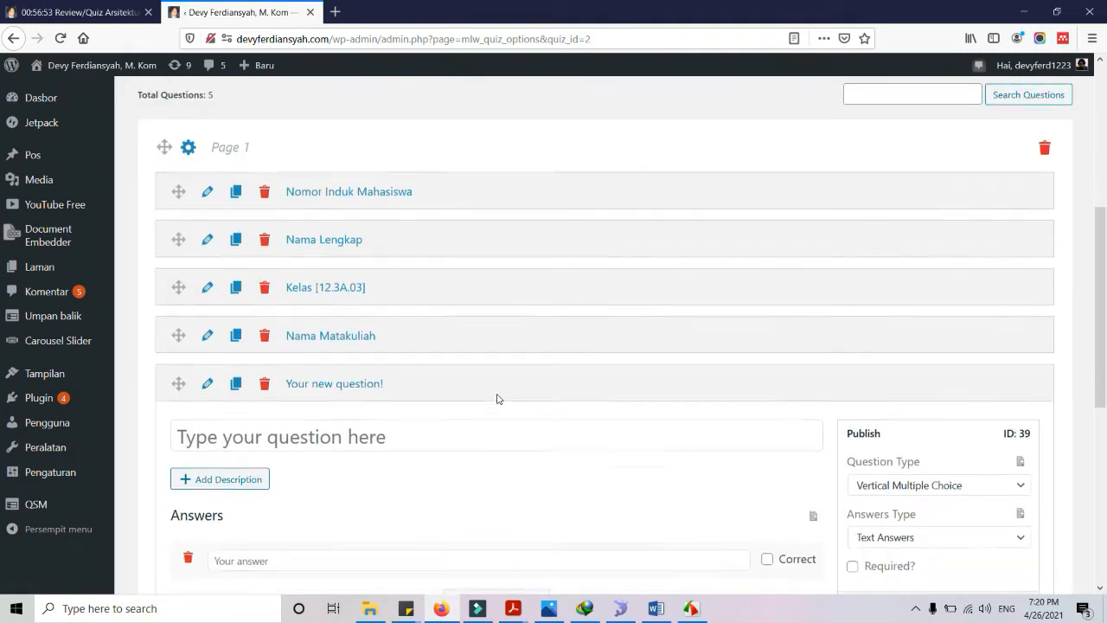
{"action": "left_click", "coordinate": [383, 407]}
{"action": "type", "text": "Dibawah ini yang termasuk mikroprosesor 16 bit adalah ..."}
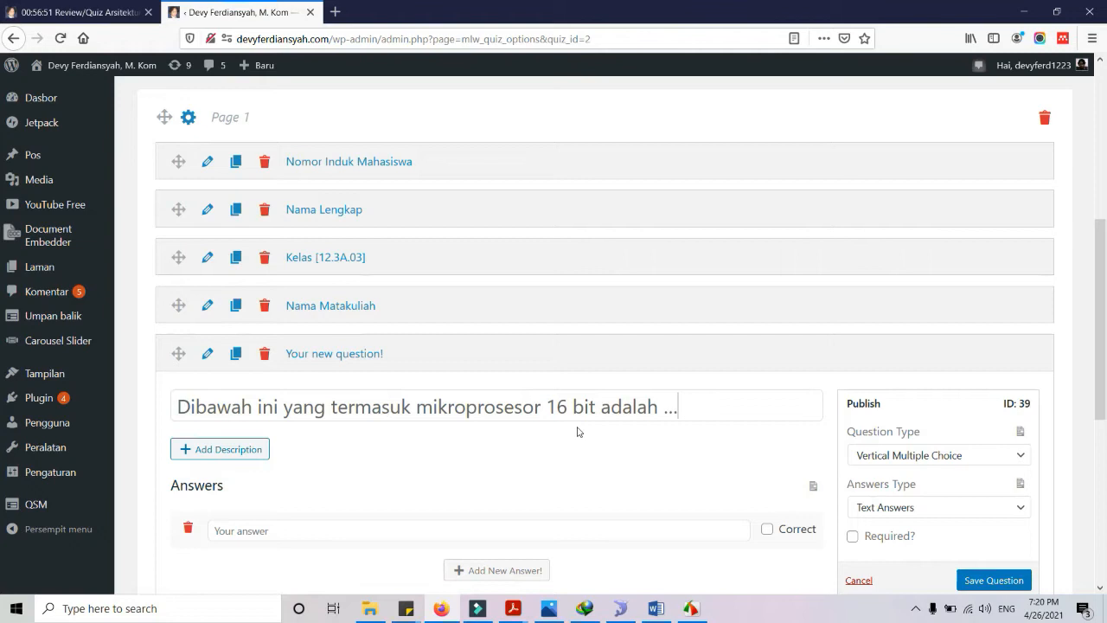
{"action": "scroll", "coordinate": [897, 329], "scroll_direction": "down", "scroll_amount": 2}
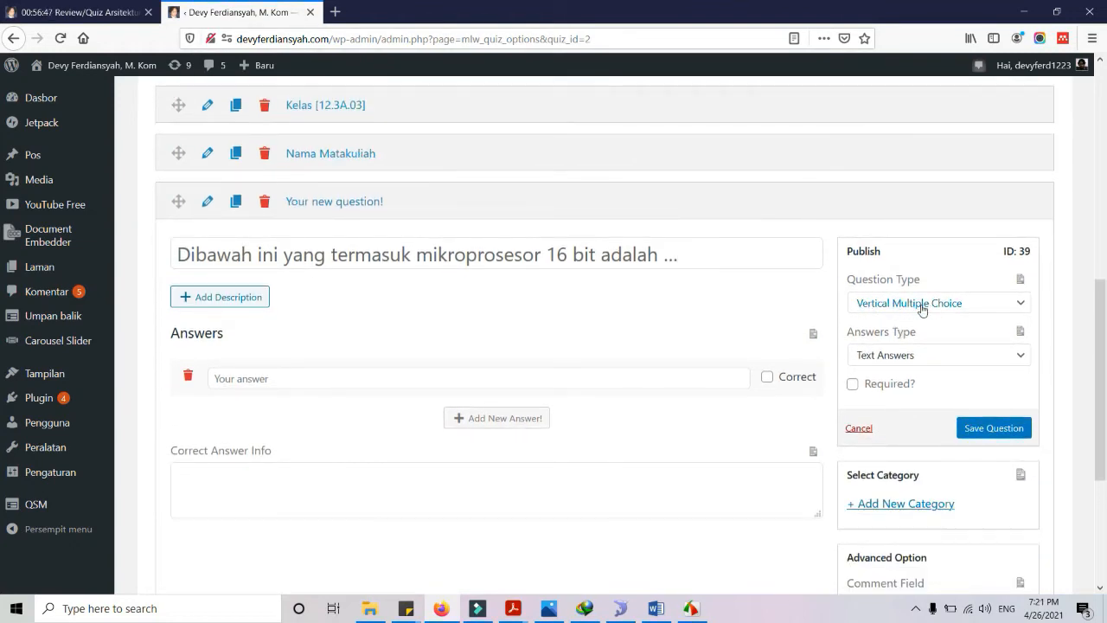
{"action": "left_click", "coordinate": [852, 387]}
{"action": "left_click", "coordinate": [893, 350]}
{"action": "left_click", "coordinate": [895, 354]}
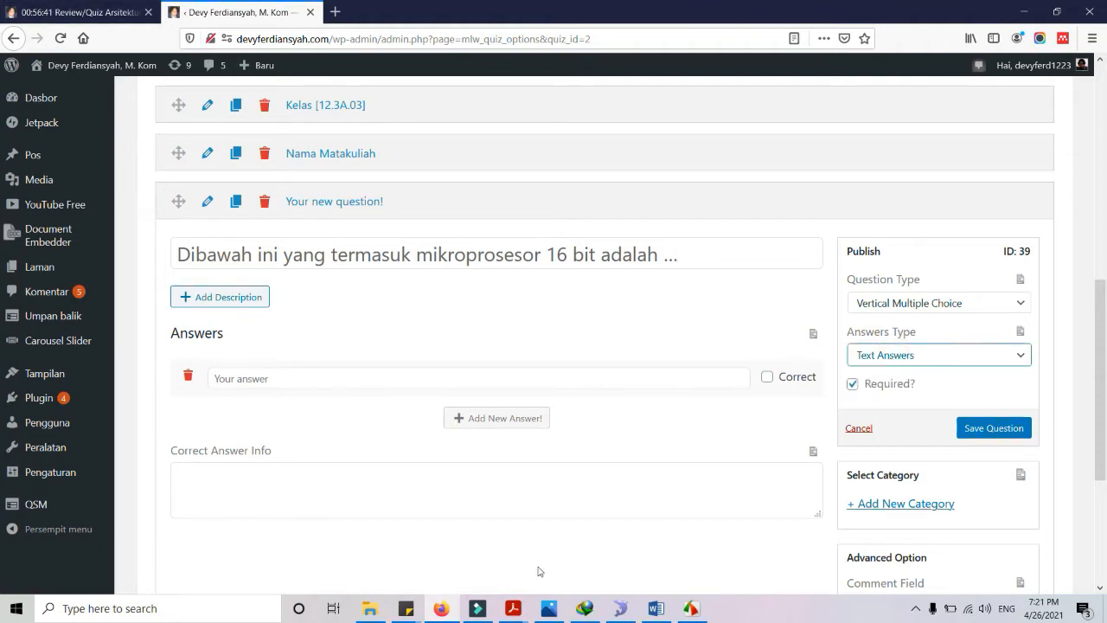
{"action": "left_click", "coordinate": [527, 612]}
Copy 8080 and 8086 from the Pertemuan 1 PDF in as the first two answers
{"action": "left_click", "coordinate": [630, 561]}
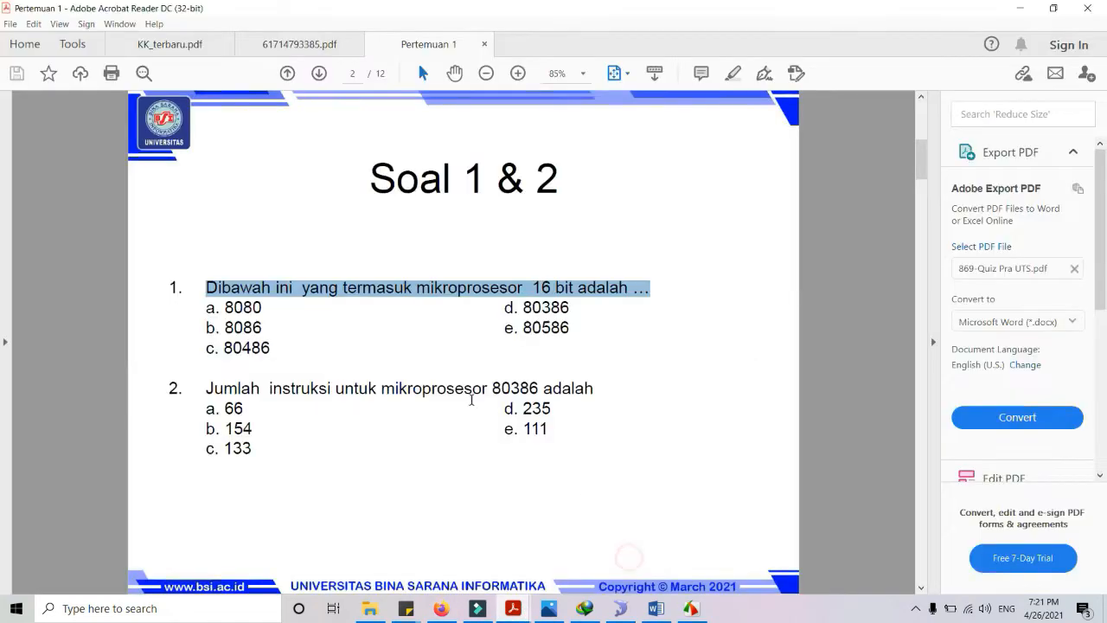
{"action": "double_click", "coordinate": [242, 311]}
{"action": "key", "text": "ctrl+c"}
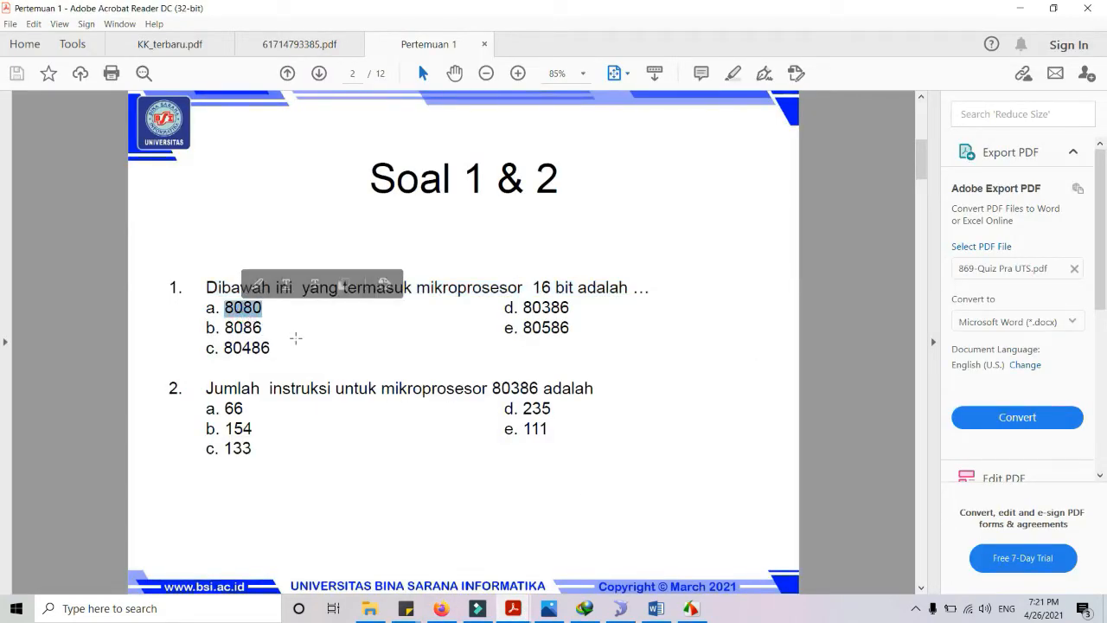
{"action": "key", "text": "alt+Tab"}
{"action": "left_click", "coordinate": [304, 387]}
{"action": "key", "text": "ctrl+v"}
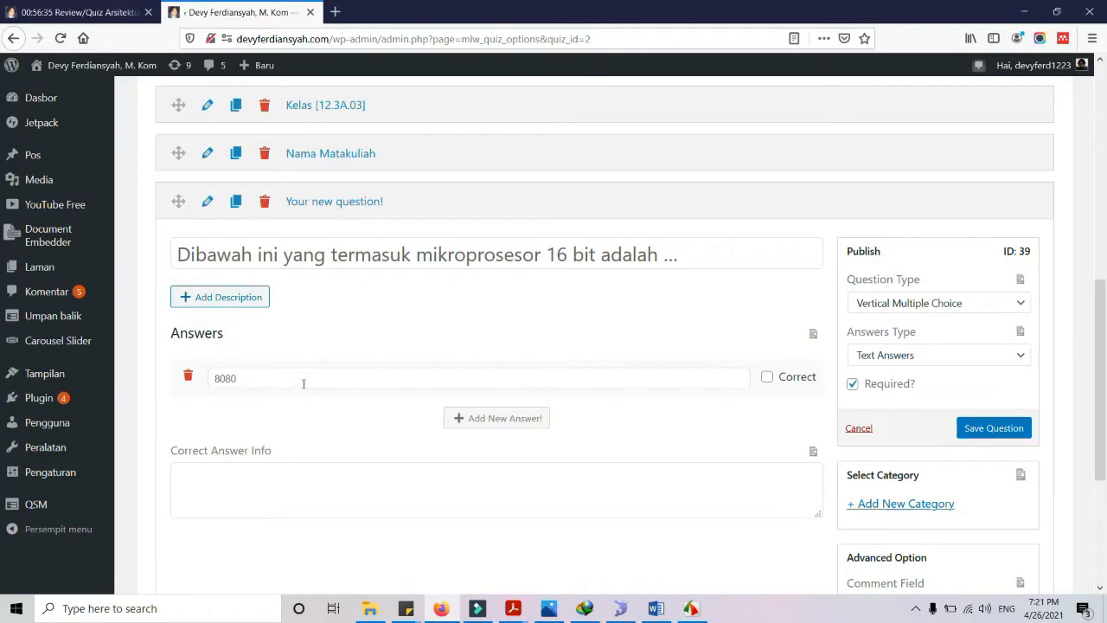
{"action": "key", "text": "alt+Tab"}
{"action": "double_click", "coordinate": [243, 327]}
{"action": "key", "text": "ctrl+c"}
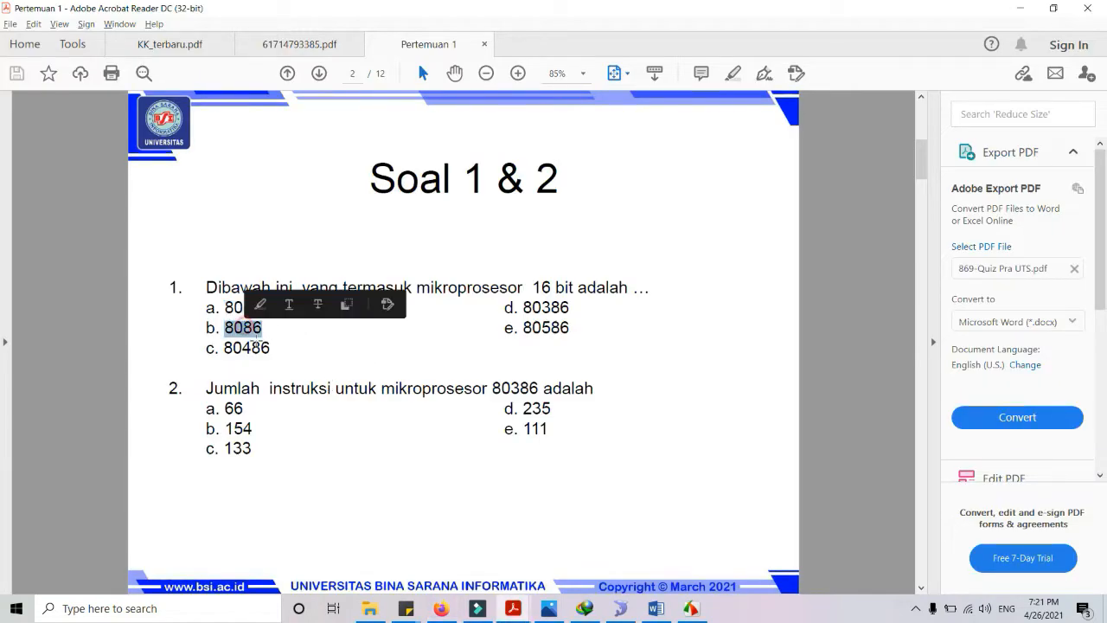
{"action": "key", "text": "alt+Tab"}
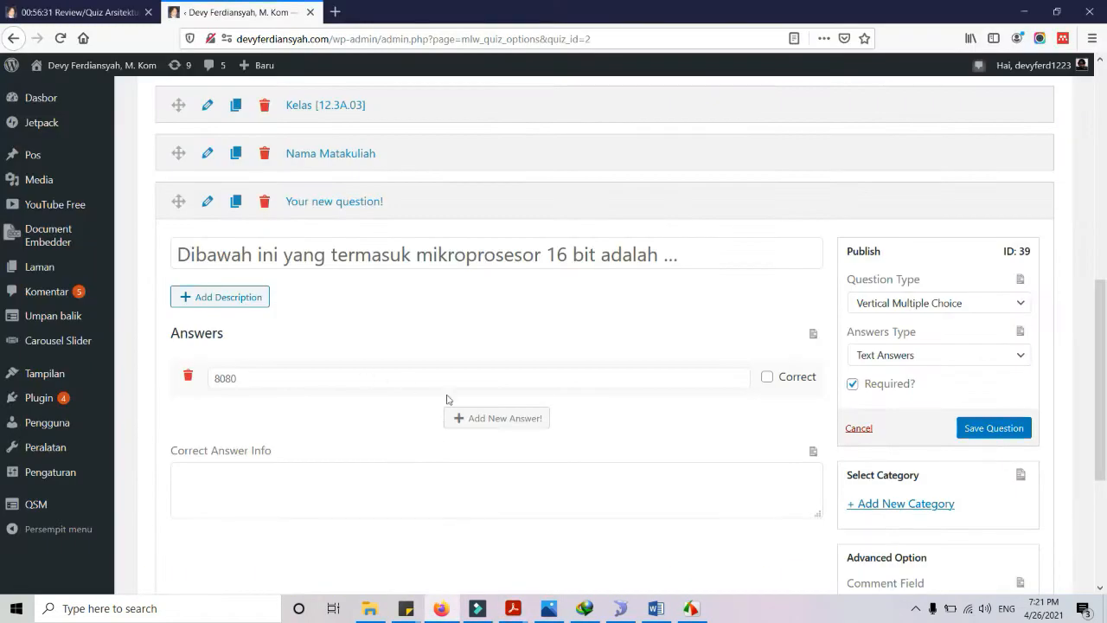
{"action": "left_click", "coordinate": [519, 418]}
{"action": "left_click", "coordinate": [289, 416]}
{"action": "key", "text": "ctrl+v"}
Add 80486, with its c. prefix removed, and 80386 as the third and fourth answers
{"action": "key", "text": "alt+Tab"}
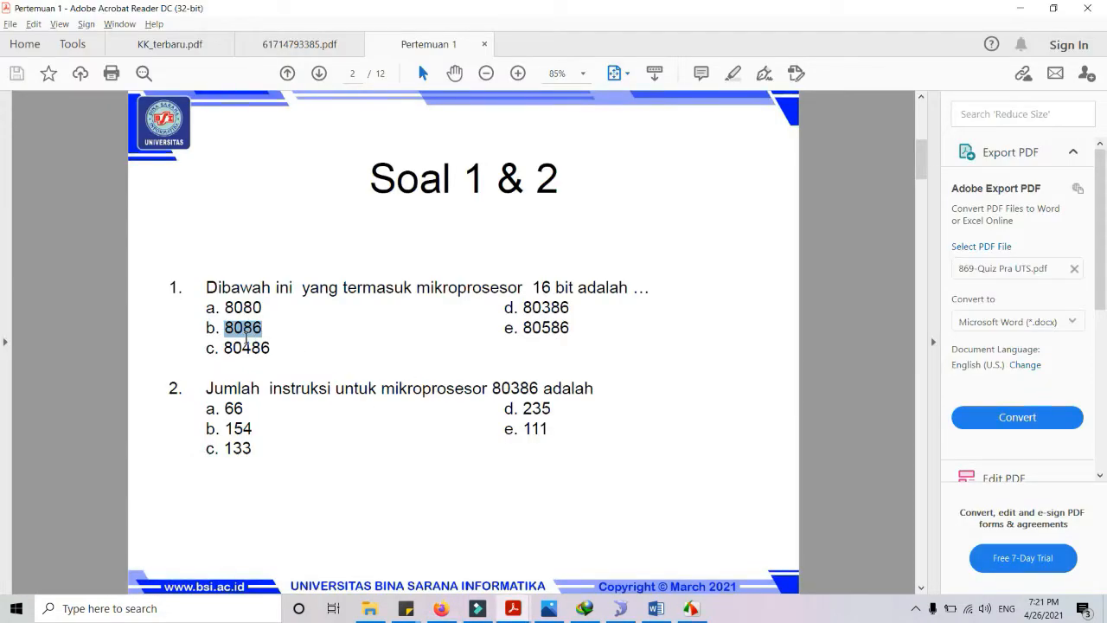
{"action": "double_click", "coordinate": [251, 348]}
{"action": "key", "text": "alt+Tab"}
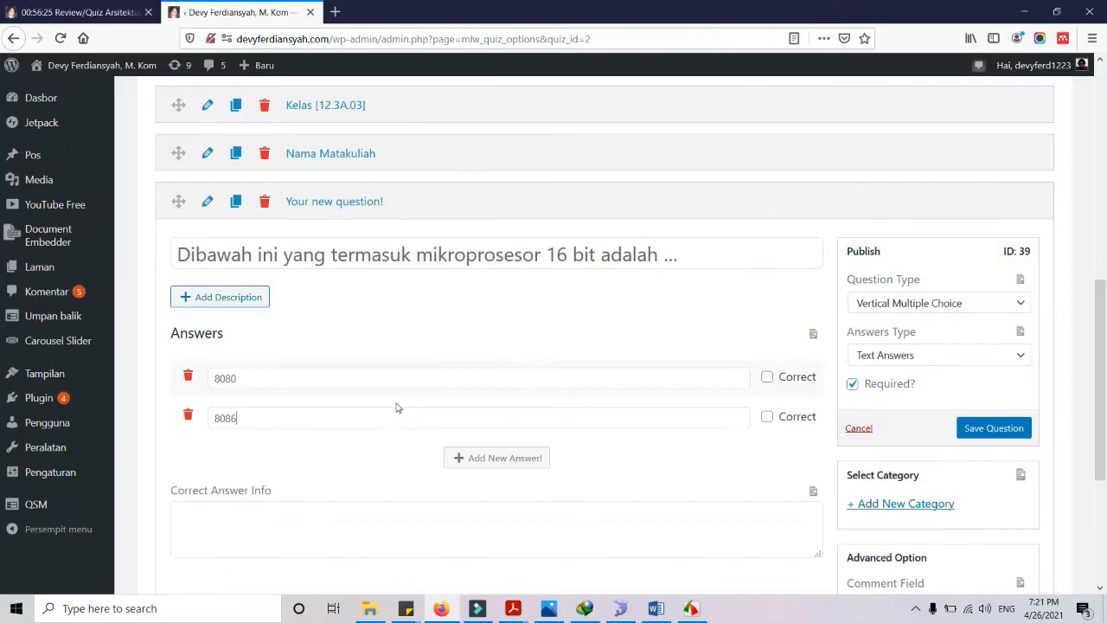
{"action": "left_click", "coordinate": [500, 458]}
{"action": "left_click", "coordinate": [344, 456]}
{"action": "type", "text": "c. 80486"}
{"action": "left_click", "coordinate": [223, 457]}
{"action": "key", "text": "BackSpace"}
{"action": "key", "text": "BackSpace"}
{"action": "key", "text": "BackSpace"}
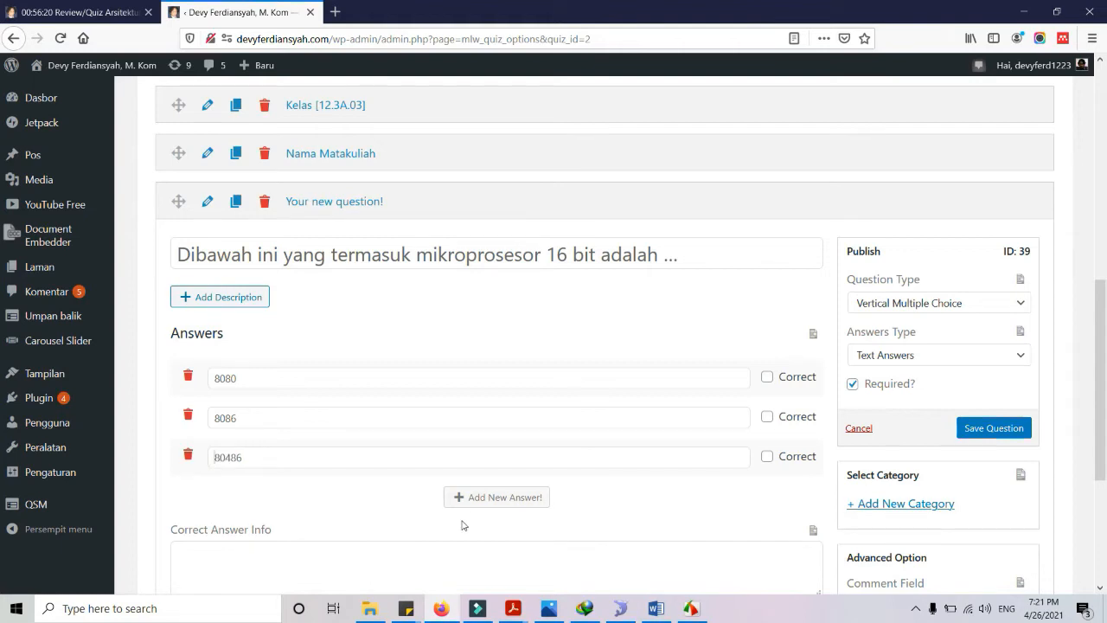
{"action": "left_click", "coordinate": [473, 501]}
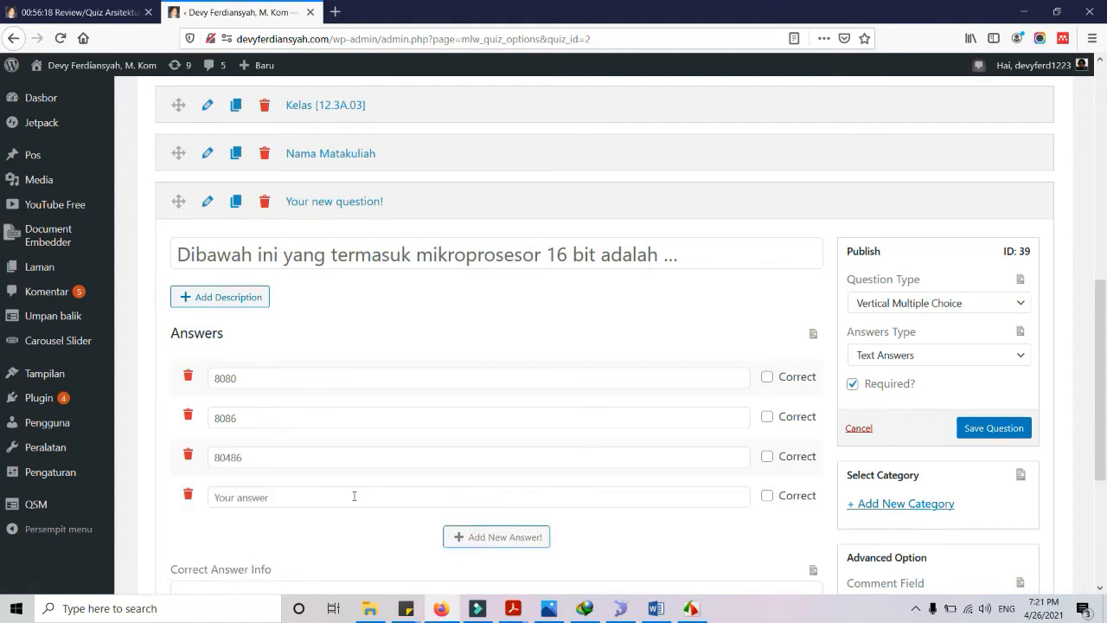
{"action": "key", "text": "alt+Tab"}
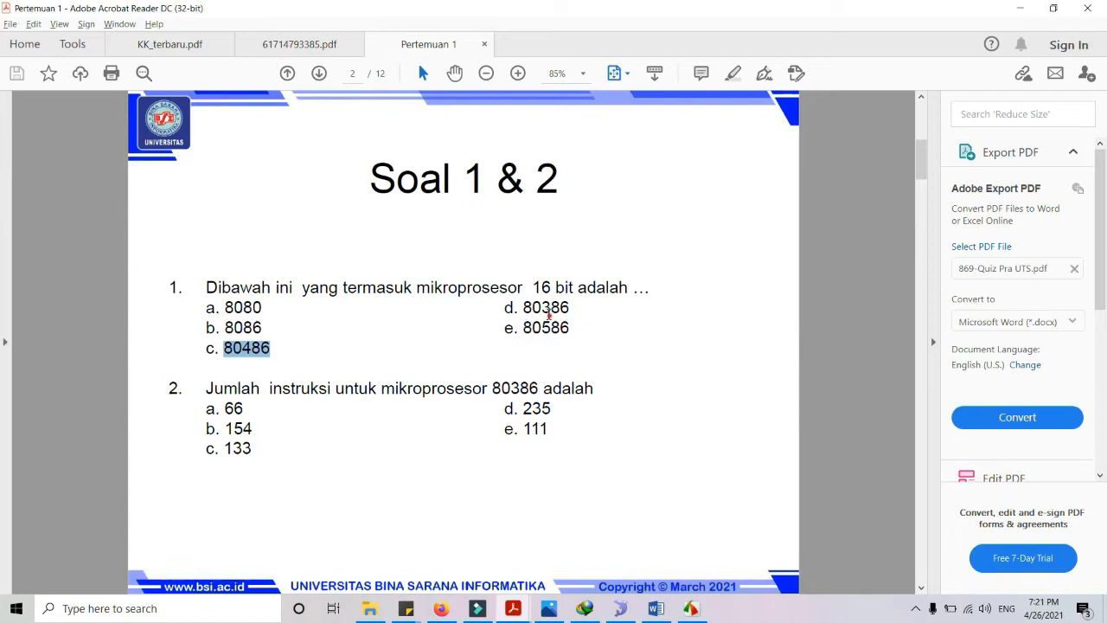
{"action": "double_click", "coordinate": [547, 308]}
{"action": "key", "text": "ctrl+c"}
{"action": "key", "text": "alt+Tab"}
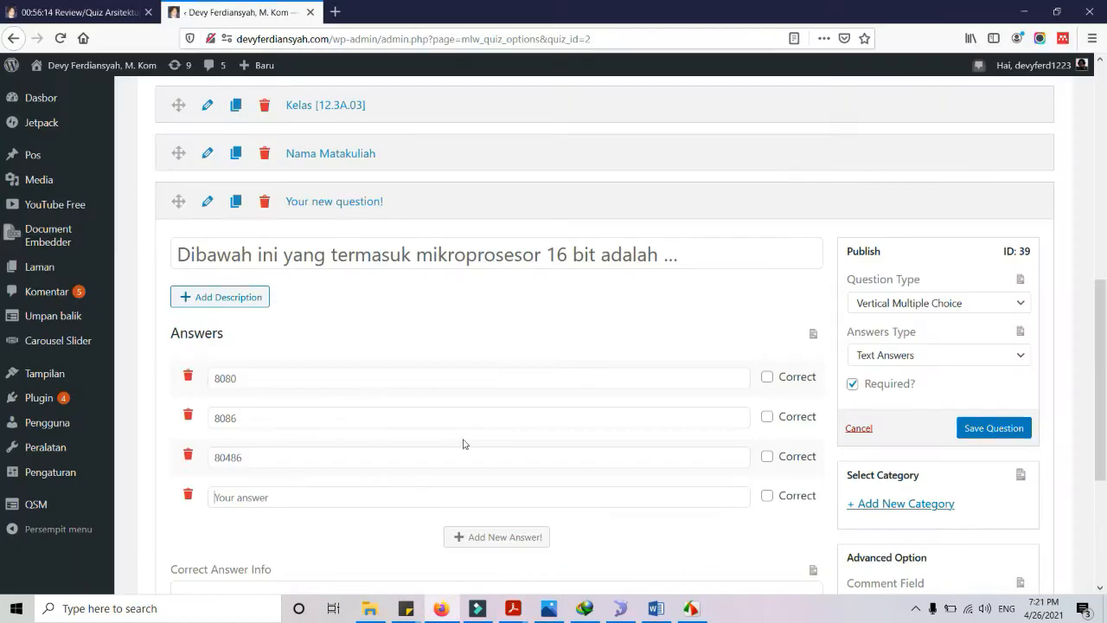
{"action": "left_click", "coordinate": [295, 497]}
{"action": "key", "text": "ctrl+v"}
Add 80586 as the fifth answer without its e. prefix, and mark 8080 correct
{"action": "left_click", "coordinate": [470, 532]}
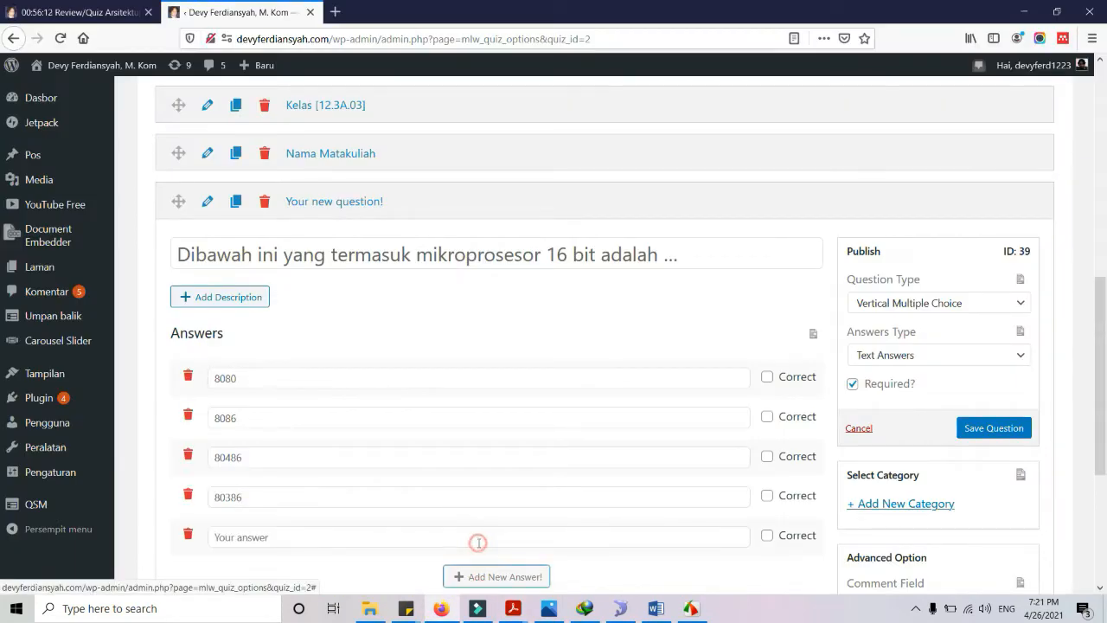
{"action": "key", "text": "alt+Tab"}
{"action": "double_click", "coordinate": [545, 327]}
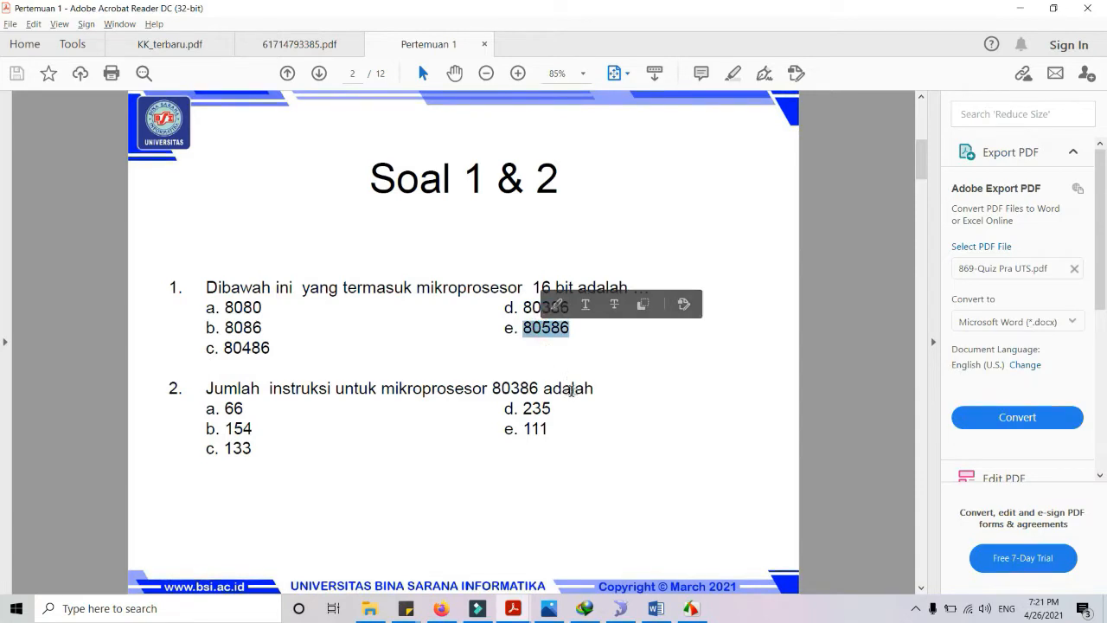
{"action": "key", "text": "alt+Tab"}
{"action": "left_click", "coordinate": [285, 536]}
{"action": "type", "text": "e. 80586"}
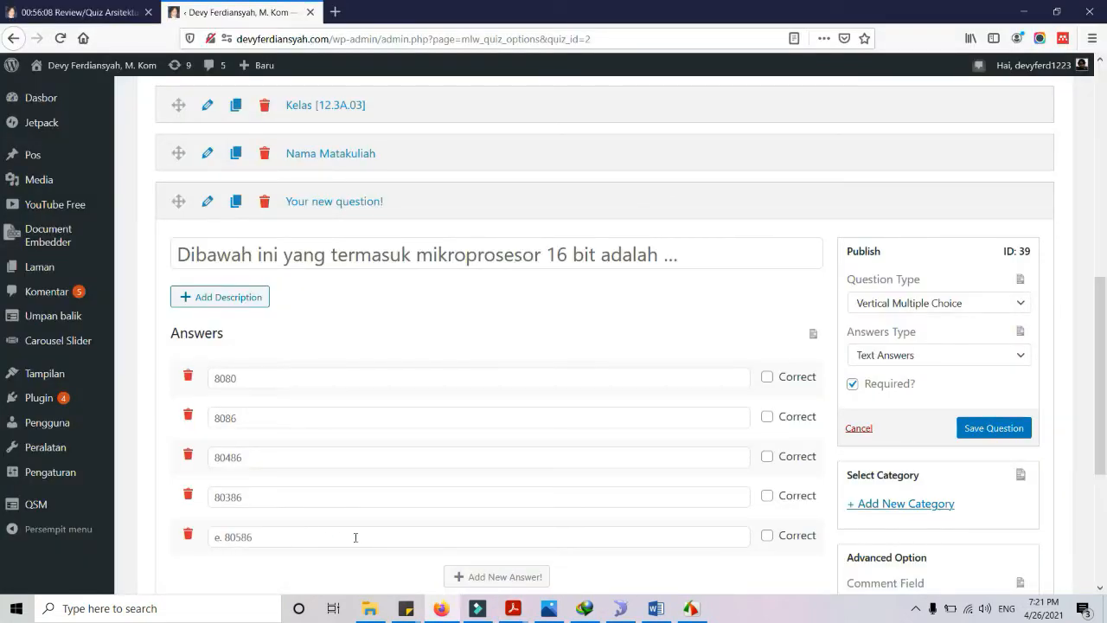
{"action": "left_click", "coordinate": [225, 536]}
{"action": "key", "text": "BackSpace"}
{"action": "key", "text": "BackSpace"}
{"action": "key", "text": "BackSpace"}
{"action": "left_click", "coordinate": [767, 378]}
Create another new blank question below the microprocessor question
{"action": "scroll", "coordinate": [650, 377], "scroll_direction": "down", "scroll_amount": 1}
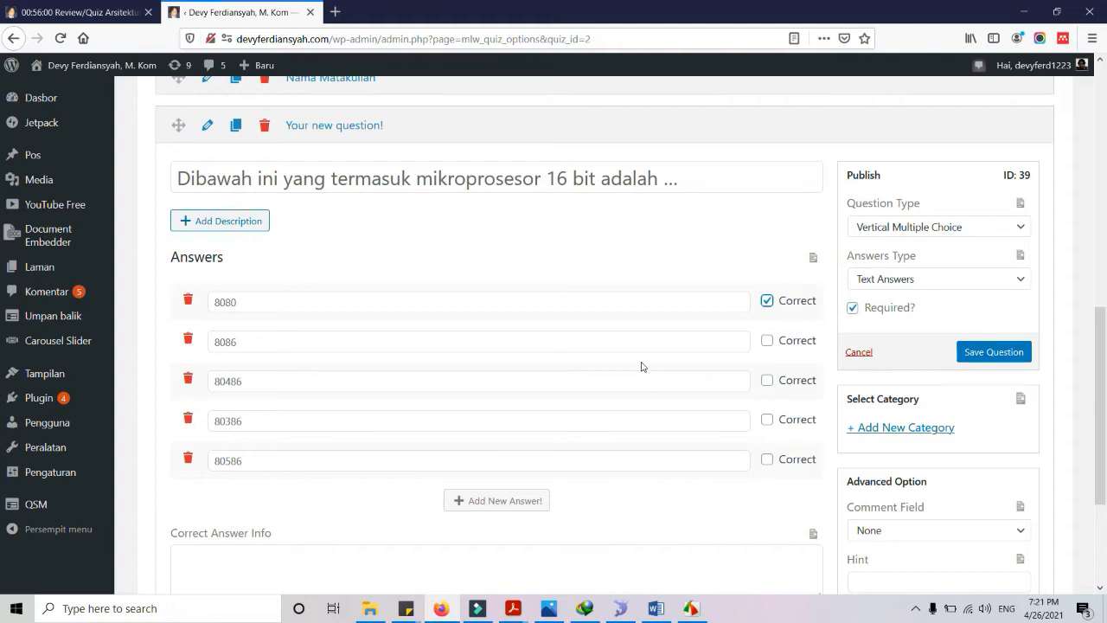
{"action": "scroll", "coordinate": [640, 367], "scroll_direction": "down", "scroll_amount": 3}
{"action": "left_click", "coordinate": [785, 471]}
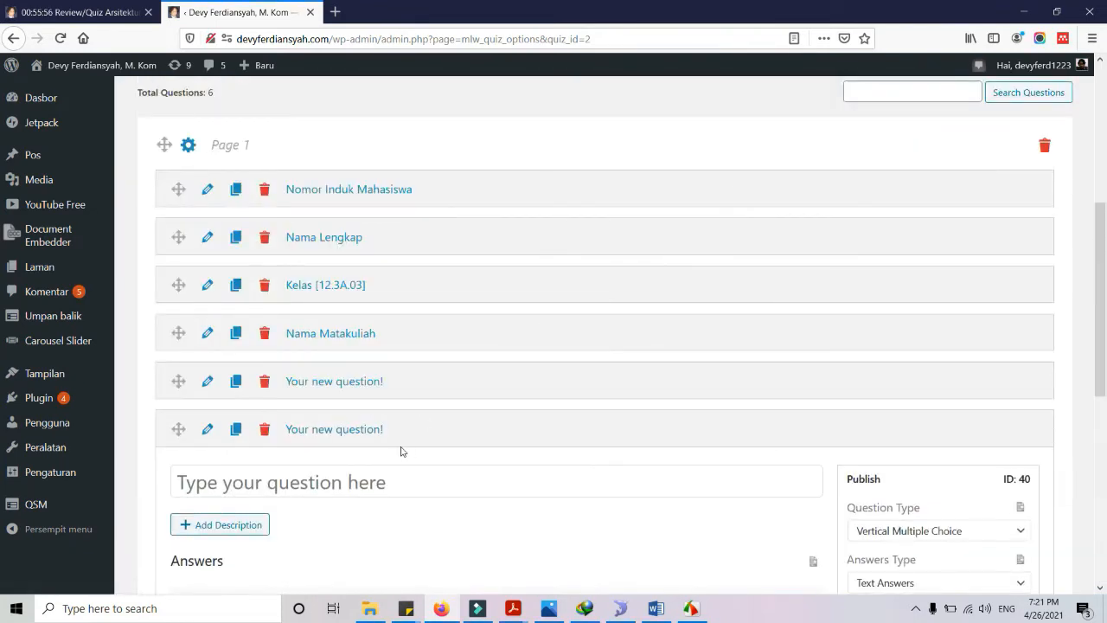
Open the first new question's editor and briefly inspect the Nama Matakuliah question
{"action": "left_click", "coordinate": [381, 382]}
{"action": "left_click", "coordinate": [202, 382]}
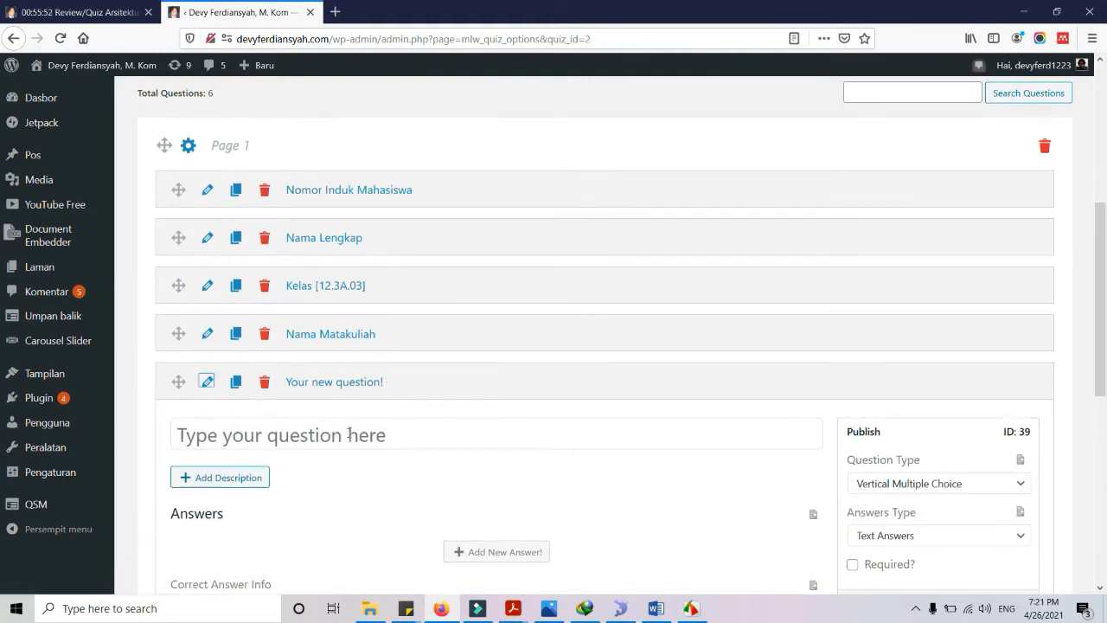
{"action": "scroll", "coordinate": [349, 406], "scroll_direction": "up", "scroll_amount": 1}
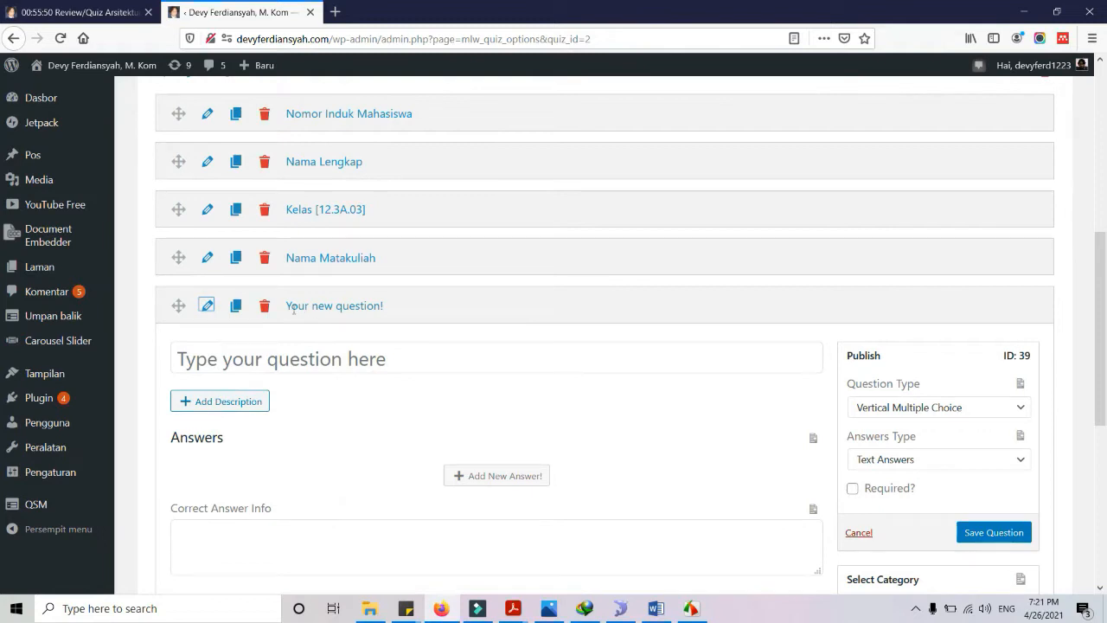
{"action": "scroll", "coordinate": [568, 383], "scroll_direction": "down", "scroll_amount": 2}
{"action": "scroll", "coordinate": [562, 372], "scroll_direction": "up", "scroll_amount": 2}
{"action": "left_click", "coordinate": [207, 257]}
{"action": "scroll", "coordinate": [375, 410], "scroll_direction": "down", "scroll_amount": 3}
{"action": "scroll", "coordinate": [354, 374], "scroll_direction": "up", "scroll_amount": 3}
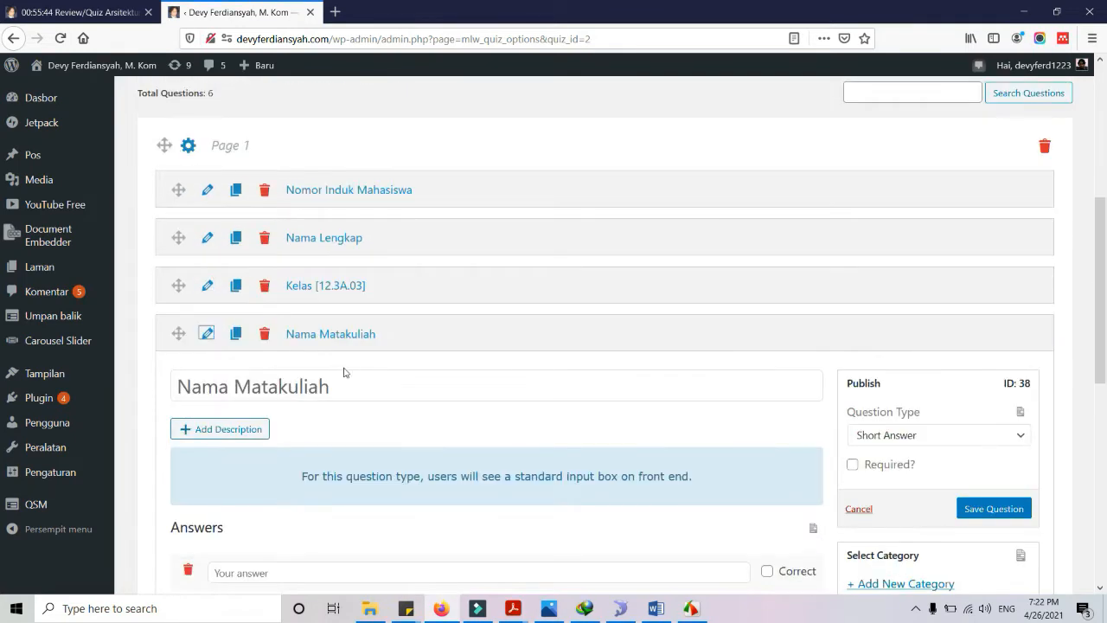
{"action": "left_click", "coordinate": [208, 333]}
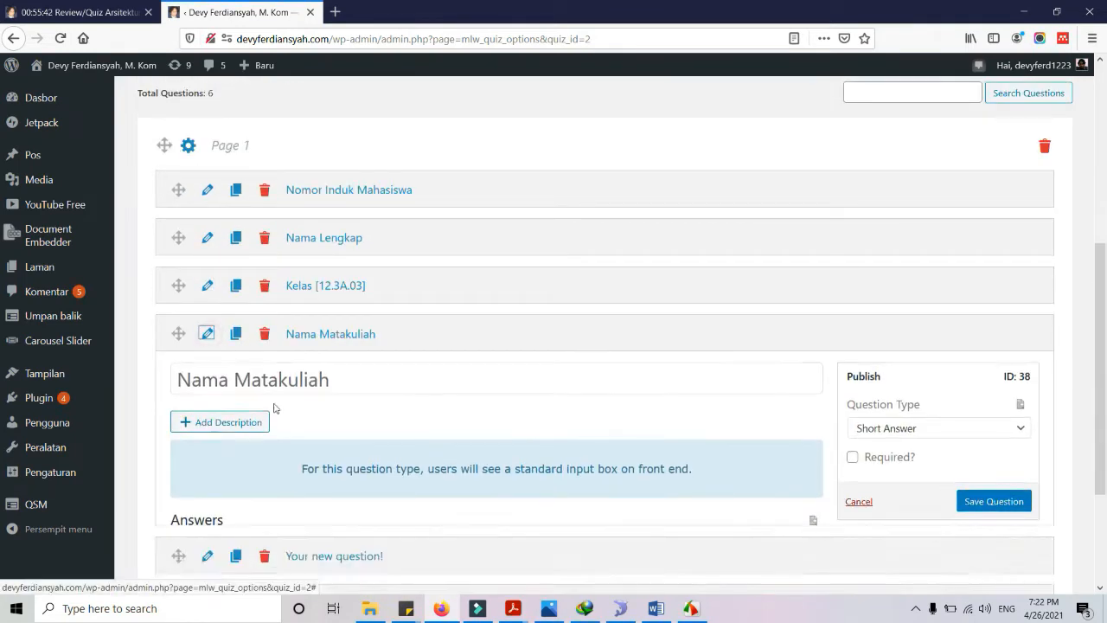
Check the last new question's editor, then reopen the first new question (ID 39)
{"action": "left_click", "coordinate": [206, 429]}
{"action": "scroll", "coordinate": [494, 462], "scroll_direction": "down", "scroll_amount": 4}
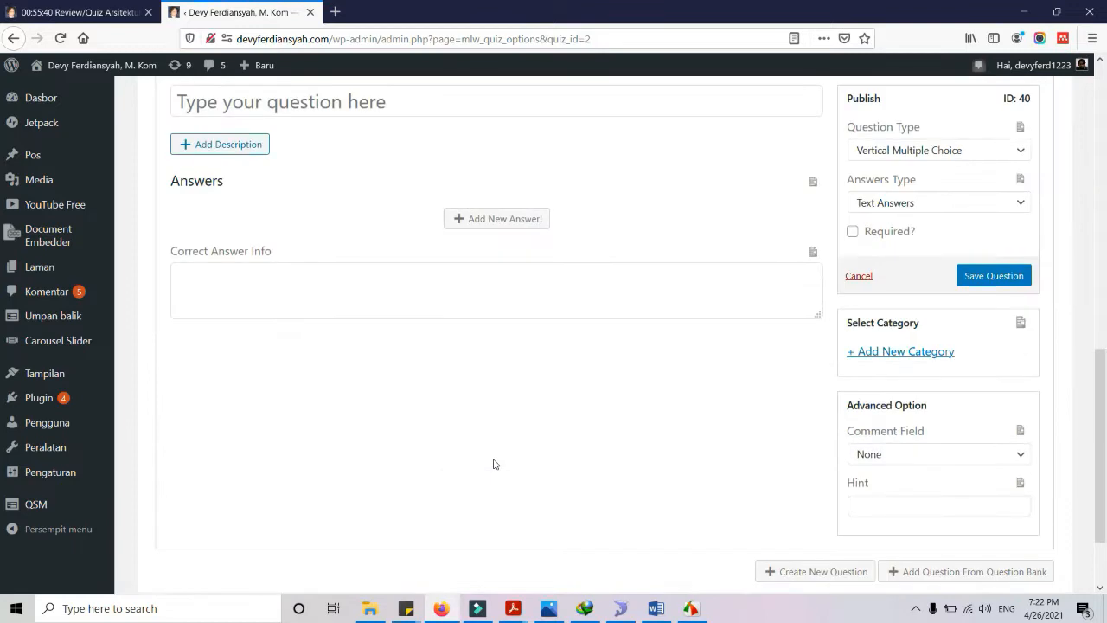
{"action": "scroll", "coordinate": [432, 433], "scroll_direction": "up", "scroll_amount": 3}
{"action": "scroll", "coordinate": [396, 427], "scroll_direction": "down", "scroll_amount": 2}
{"action": "scroll", "coordinate": [396, 427], "scroll_direction": "up", "scroll_amount": 2}
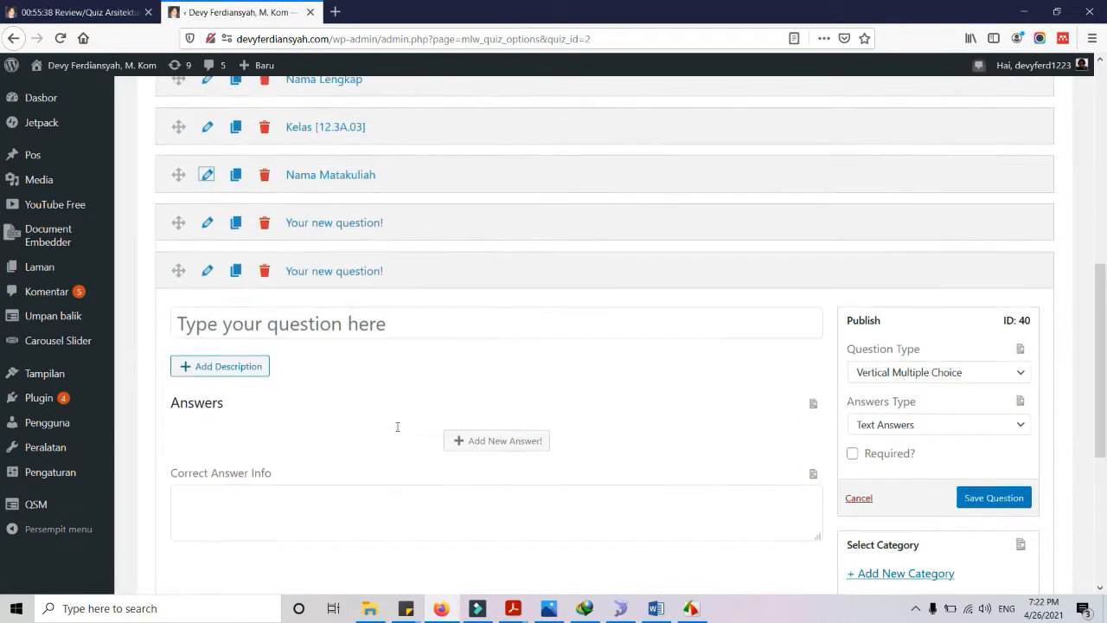
{"action": "left_click", "coordinate": [208, 306]}
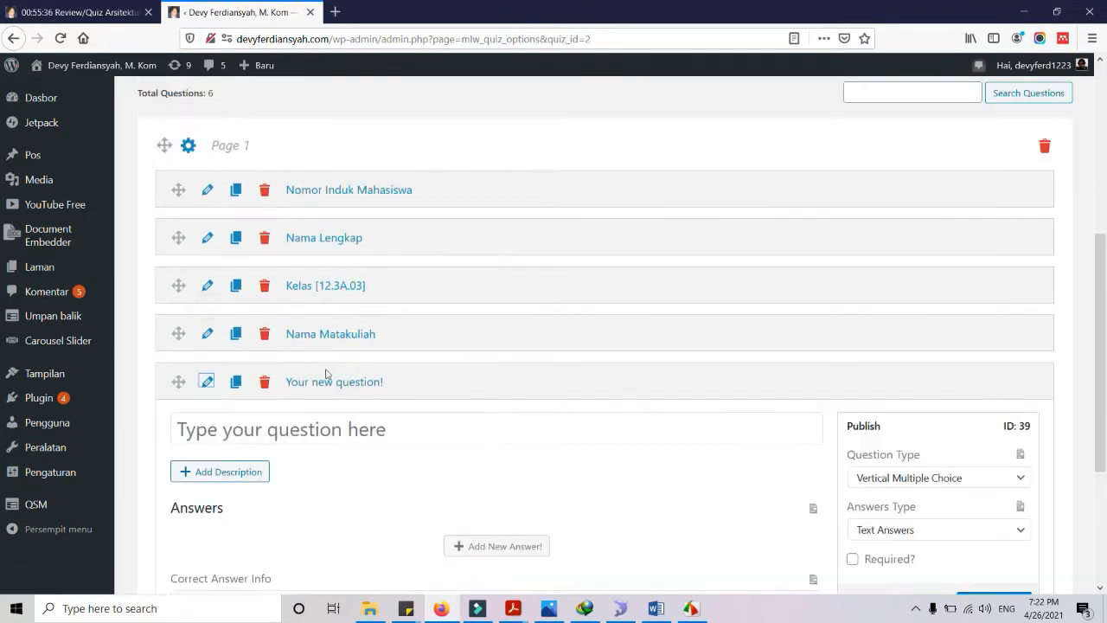
{"action": "scroll", "coordinate": [361, 406], "scroll_direction": "down", "scroll_amount": 3}
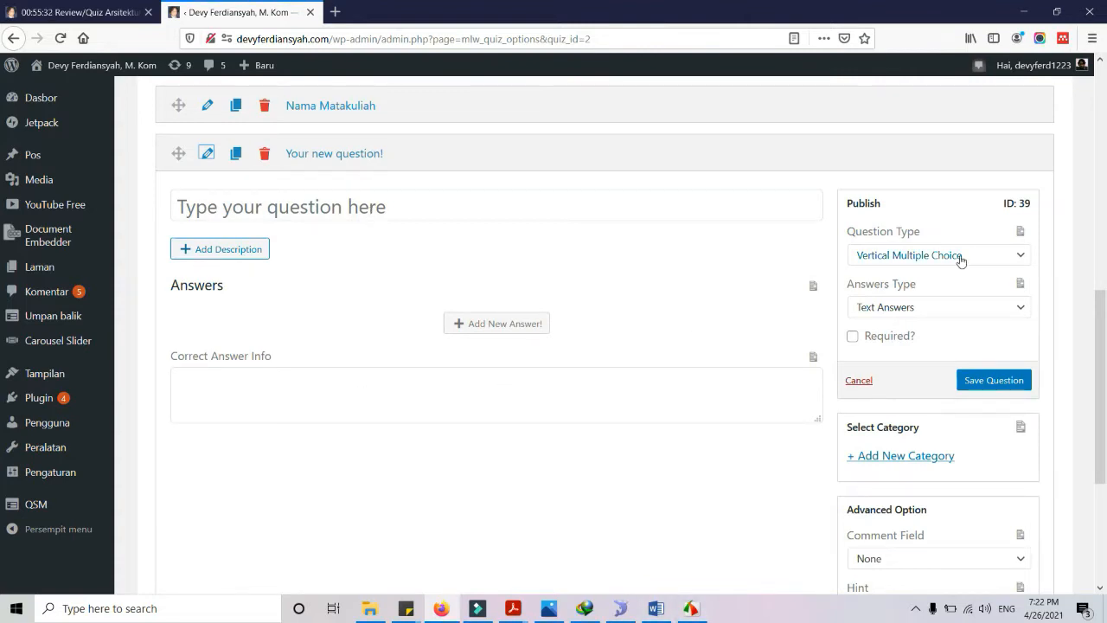
Focus the ID 39 question title field and bring the Pertemuan 1 PDF forward
{"action": "left_click", "coordinate": [381, 214]}
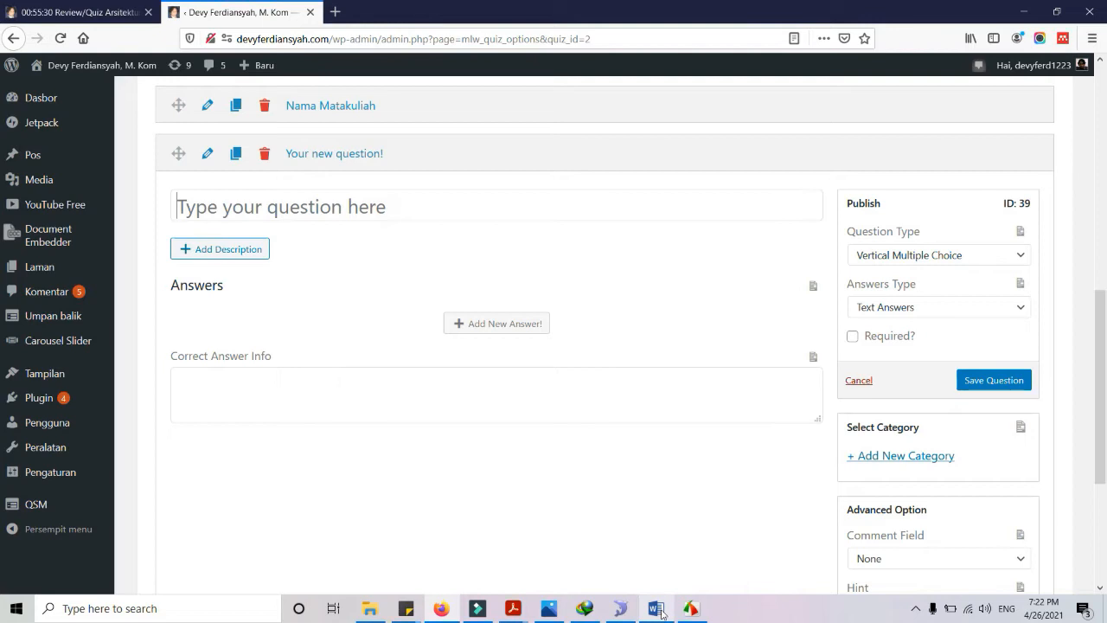
{"action": "mouse_move", "coordinate": [512, 606]}
{"action": "left_click", "coordinate": [626, 558]}
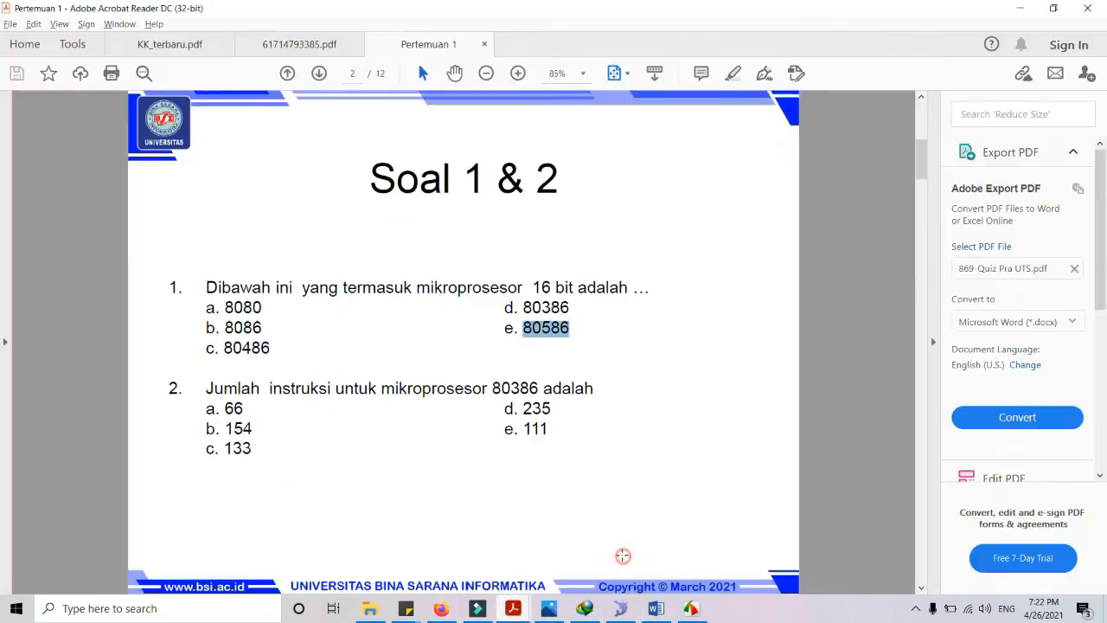
Copy question 1's text from the PDF into the question title field
{"action": "left_click_drag", "start_coordinate": [206, 288], "coordinate": [632, 288]}
{"action": "key", "text": "ctrl+c"}
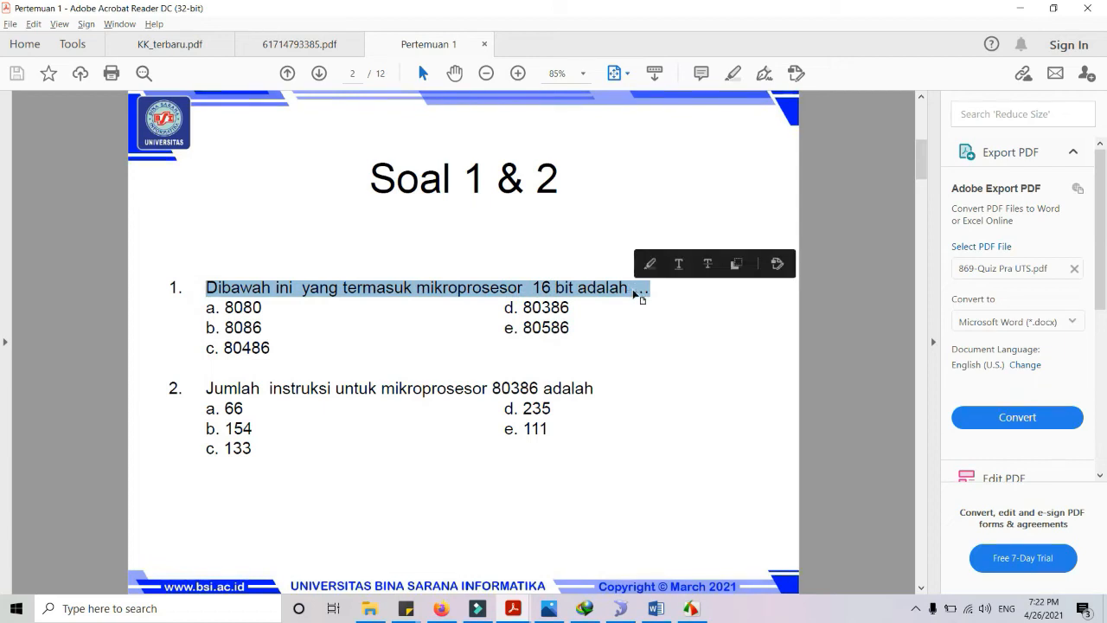
{"action": "key", "text": "alt+Tab"}
{"action": "left_click", "coordinate": [304, 207]}
{"action": "key", "text": "ctrl+v"}
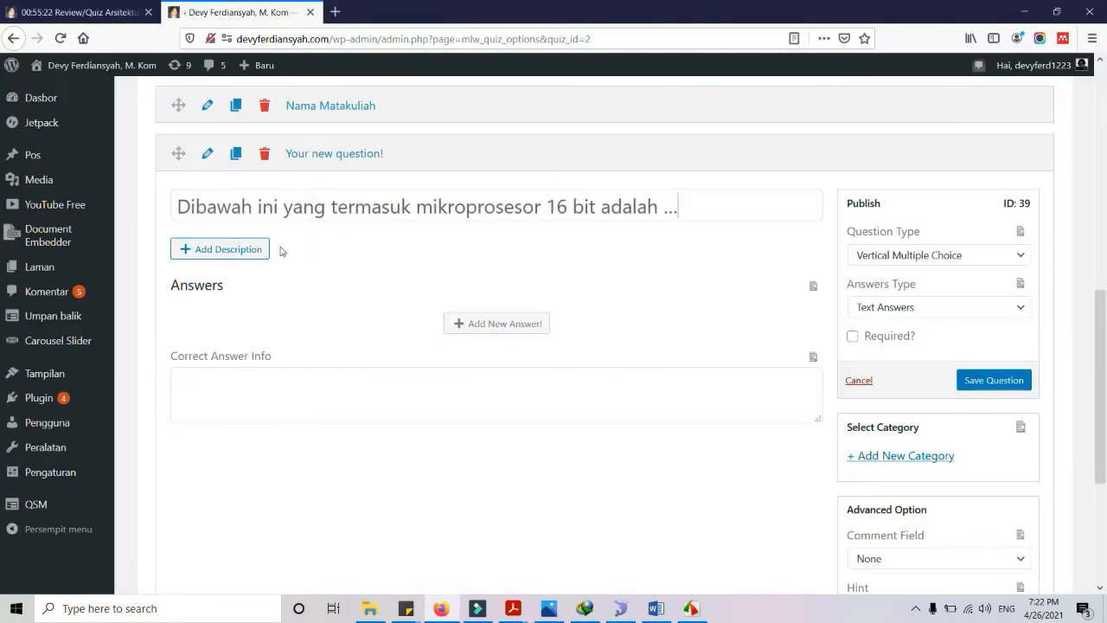
Add 8080 and 8086 from the PDF as the first two answers
{"action": "left_click", "coordinate": [455, 327]}
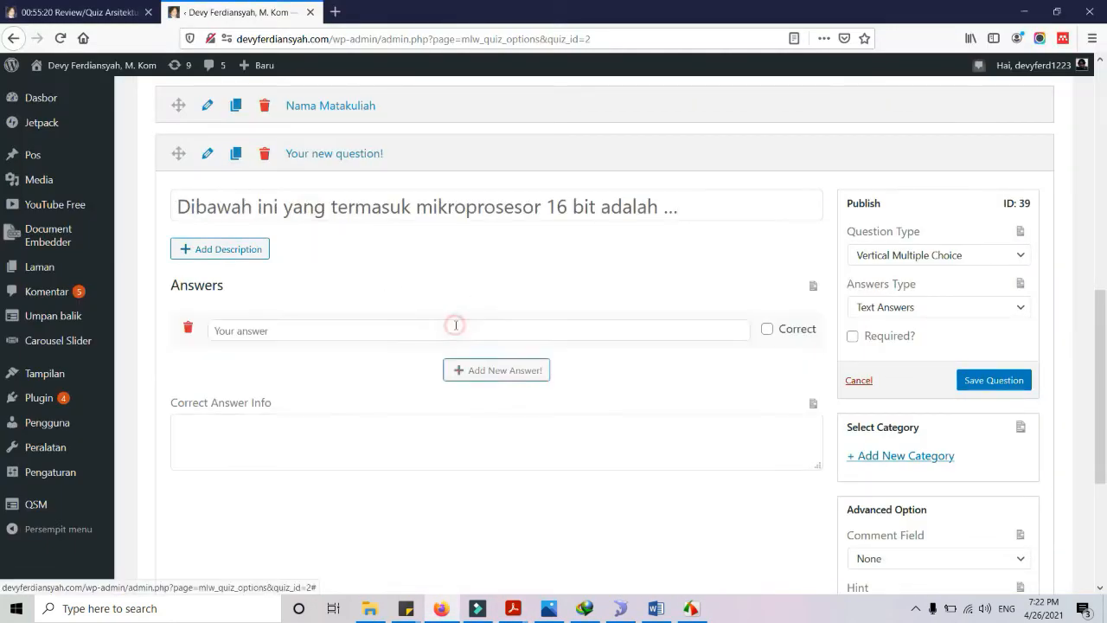
{"action": "key", "text": "alt+Tab"}
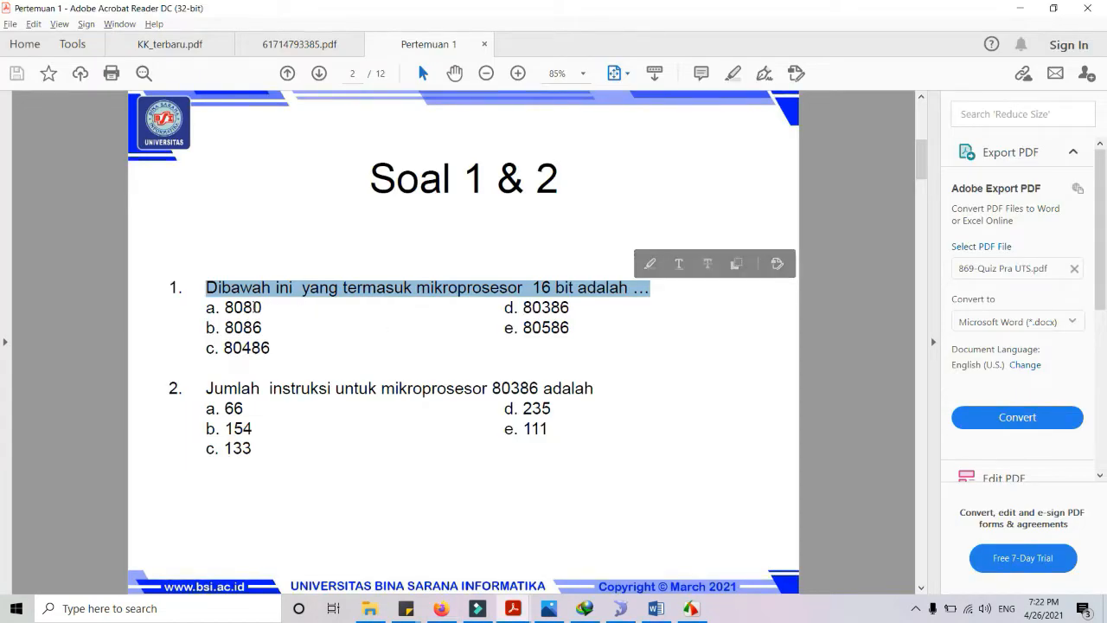
{"action": "double_click", "coordinate": [253, 307]}
{"action": "key", "text": "ctrl+c"}
{"action": "key", "text": "alt+Tab"}
{"action": "left_click", "coordinate": [288, 330]}
{"action": "key", "text": "ctrl+v"}
{"action": "left_click", "coordinate": [515, 378]}
{"action": "key", "text": "alt+Tab"}
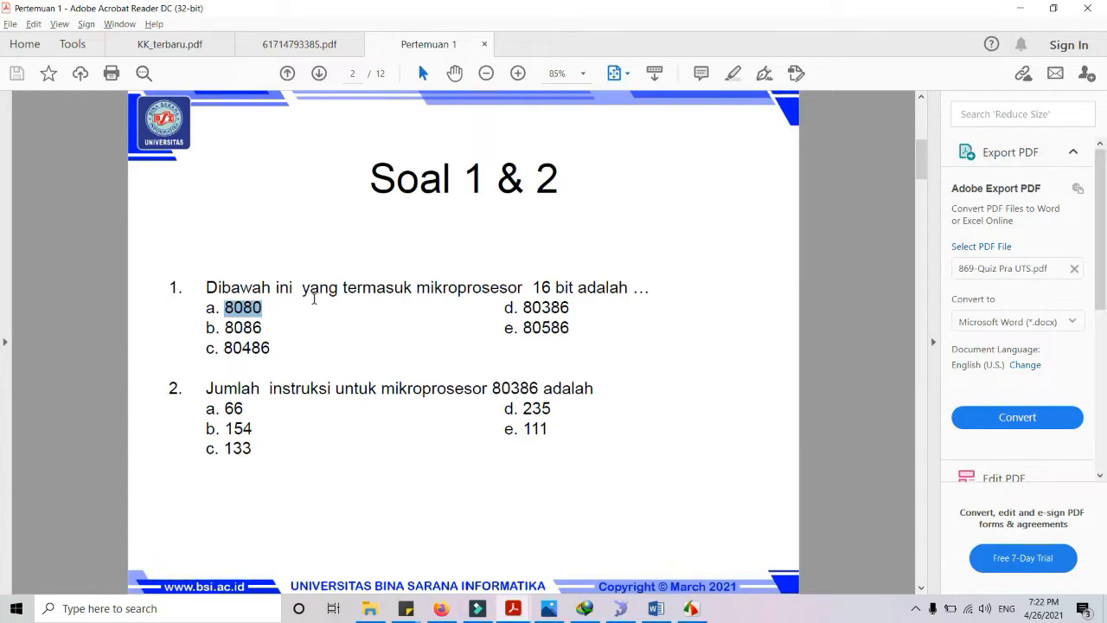
{"action": "double_click", "coordinate": [248, 326]}
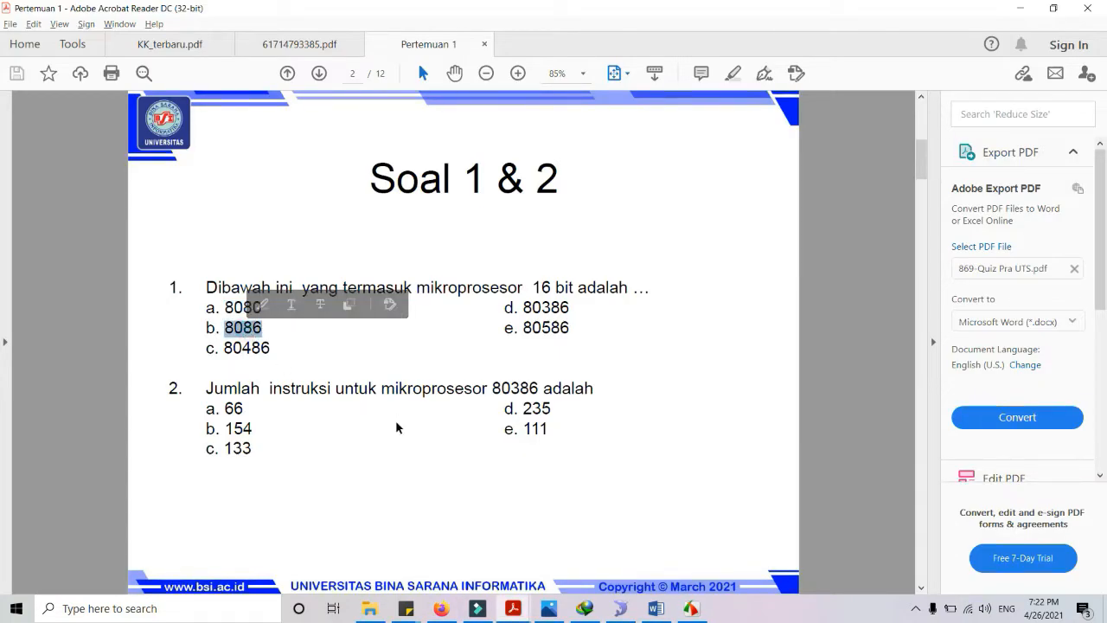
{"action": "key", "text": "ctrl+c"}
{"action": "key", "text": "alt+Tab"}
{"action": "left_click", "coordinate": [304, 370]}
{"action": "key", "text": "ctrl+v"}
Add 80486, with its c. prefix removed, and 80386 as the third and fourth answers
{"action": "left_click", "coordinate": [515, 412]}
{"action": "key", "text": "alt+Tab"}
{"action": "double_click", "coordinate": [259, 349]}
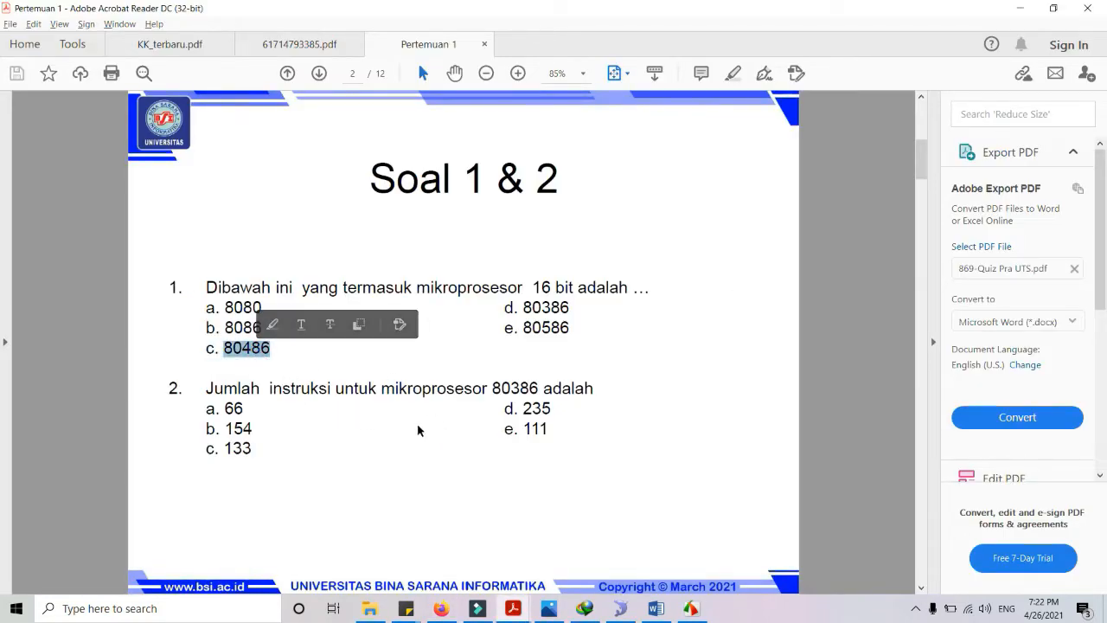
{"action": "key", "text": "alt+Tab"}
{"action": "left_click", "coordinate": [257, 410]}
{"action": "key", "text": "ctrl+v"}
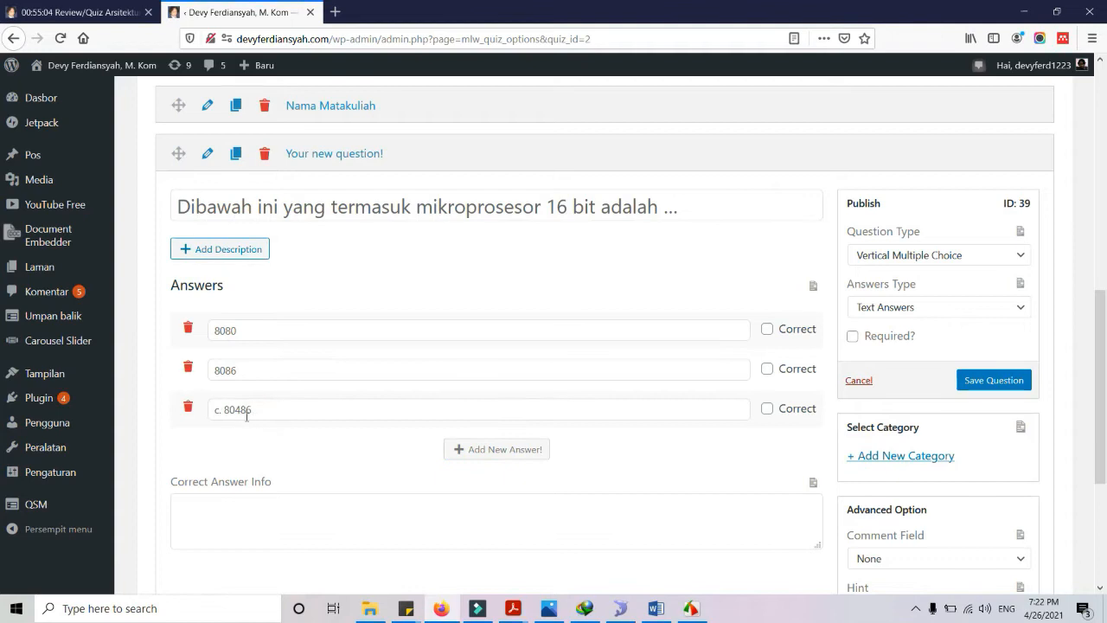
{"action": "key", "text": "BackSpace"}
{"action": "key", "text": "BackSpace"}
{"action": "key", "text": "BackSpace"}
{"action": "left_click", "coordinate": [509, 450]}
{"action": "key", "text": "alt+Tab"}
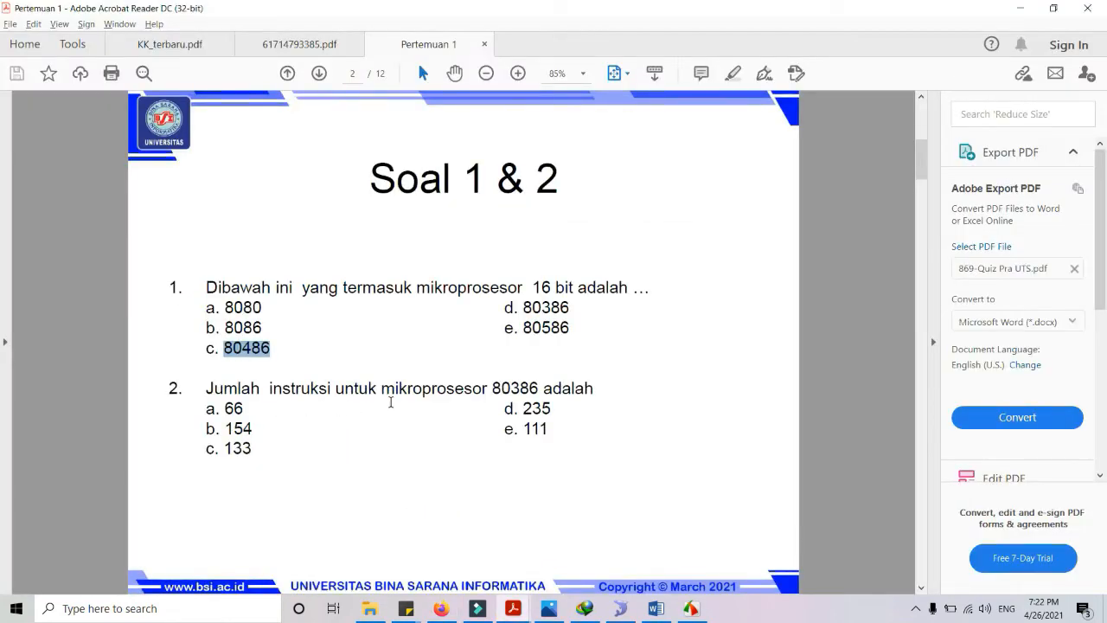
{"action": "double_click", "coordinate": [551, 305]}
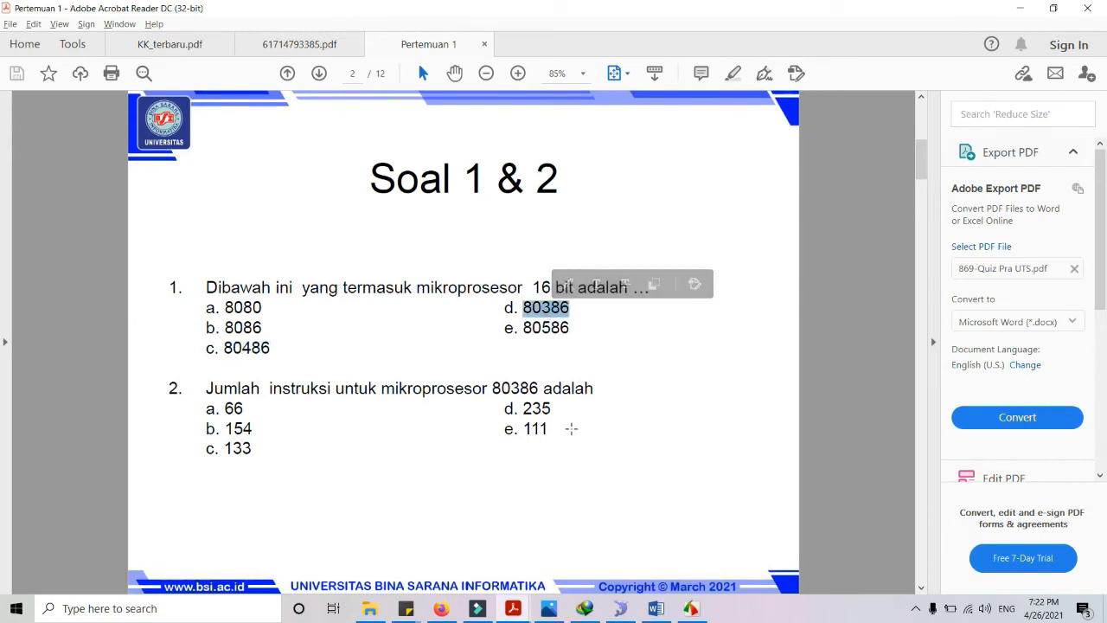
{"action": "key", "text": "alt+Tab"}
{"action": "left_click", "coordinate": [294, 447]}
{"action": "key", "text": "ctrl+v"}
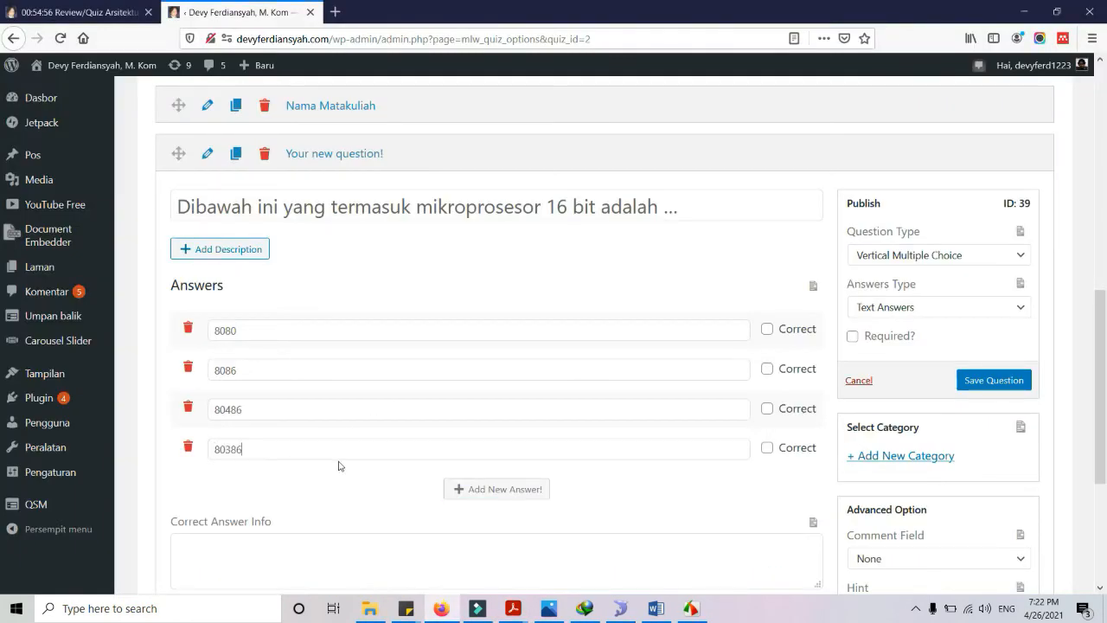
Add 80586 as the fifth answer, deleting its e. letter prefix
{"action": "left_click", "coordinate": [511, 490]}
{"action": "key", "text": "alt+Tab"}
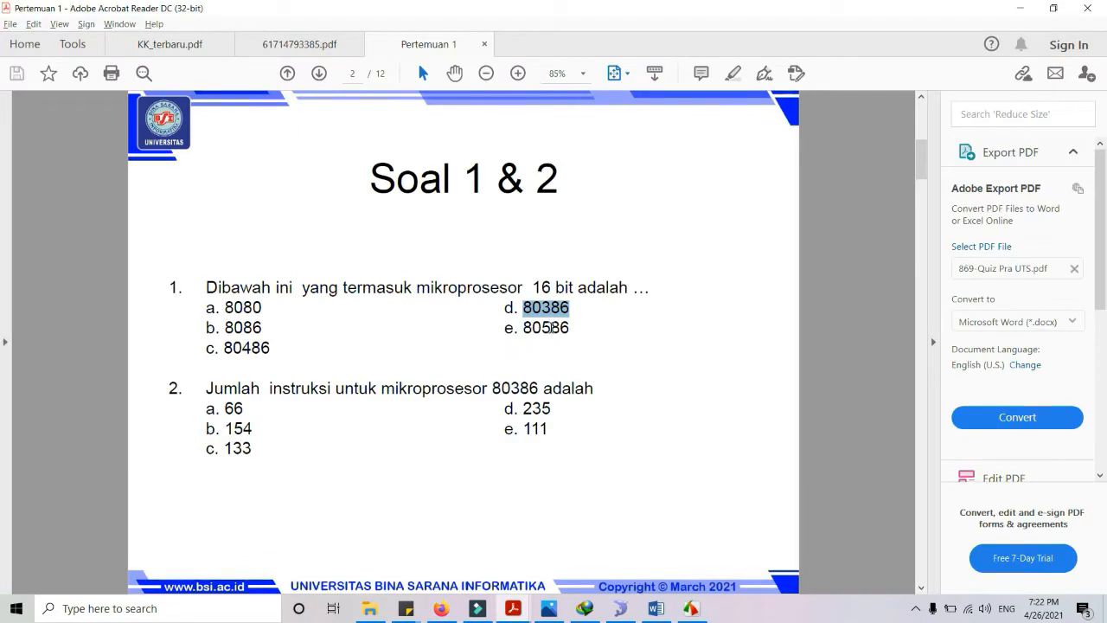
{"action": "double_click", "coordinate": [546, 327]}
{"action": "key", "text": "alt+Tab"}
{"action": "left_click", "coordinate": [339, 489]}
{"action": "key", "text": "ctrl+v"}
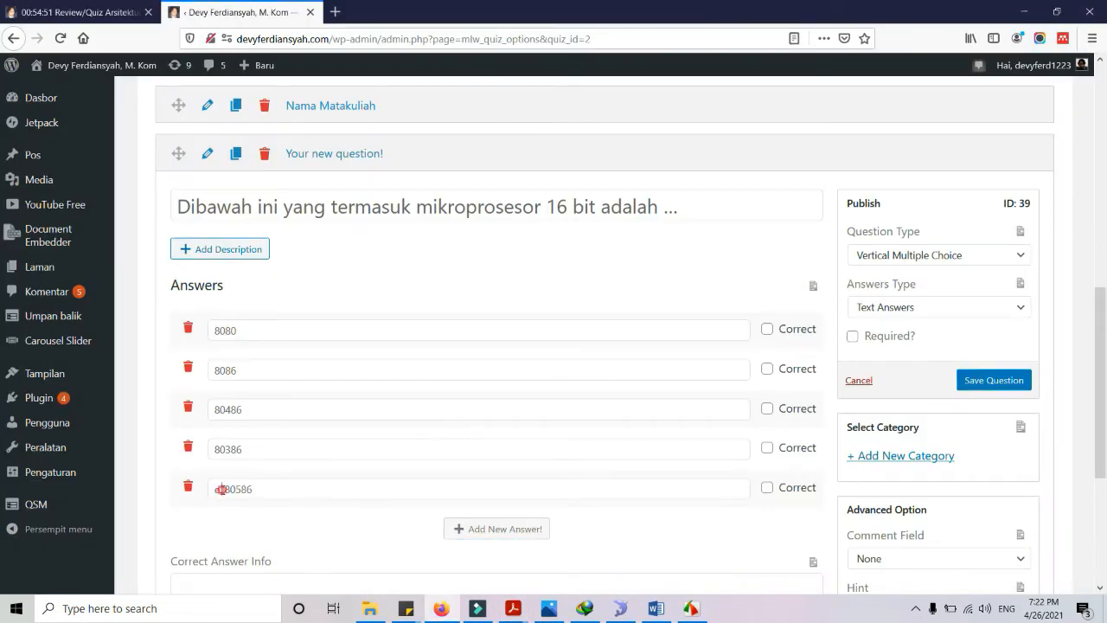
{"action": "key", "text": "BackSpace"}
{"action": "key", "text": "BackSpace"}
{"action": "key", "text": "BackSpace"}
Mark 8080 correct, make the question required, and save it
{"action": "left_click", "coordinate": [766, 330]}
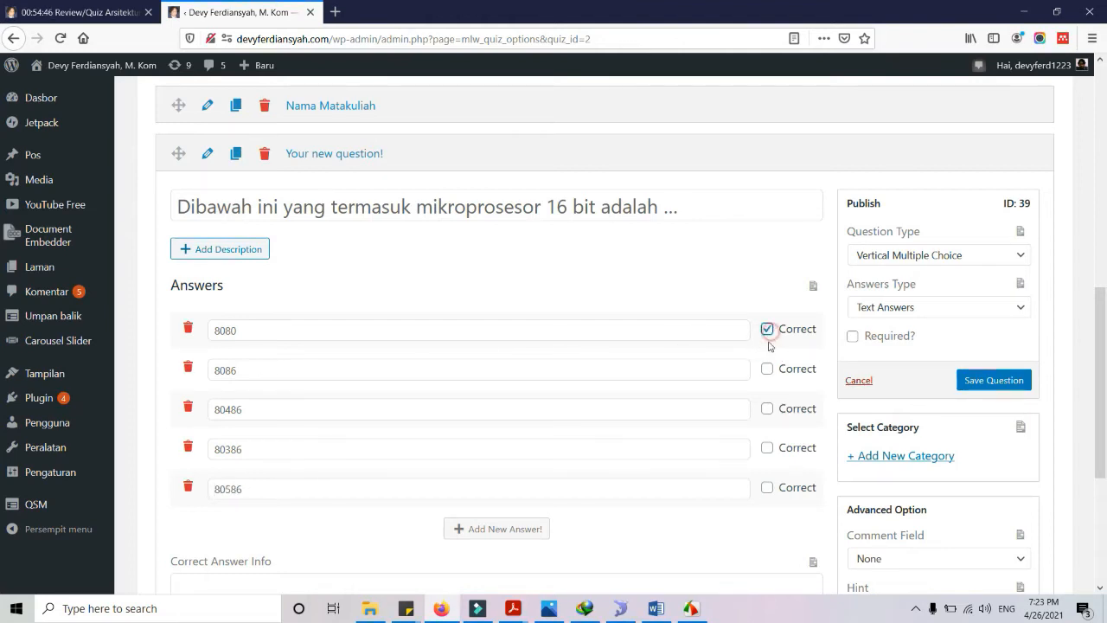
{"action": "left_click", "coordinate": [853, 335]}
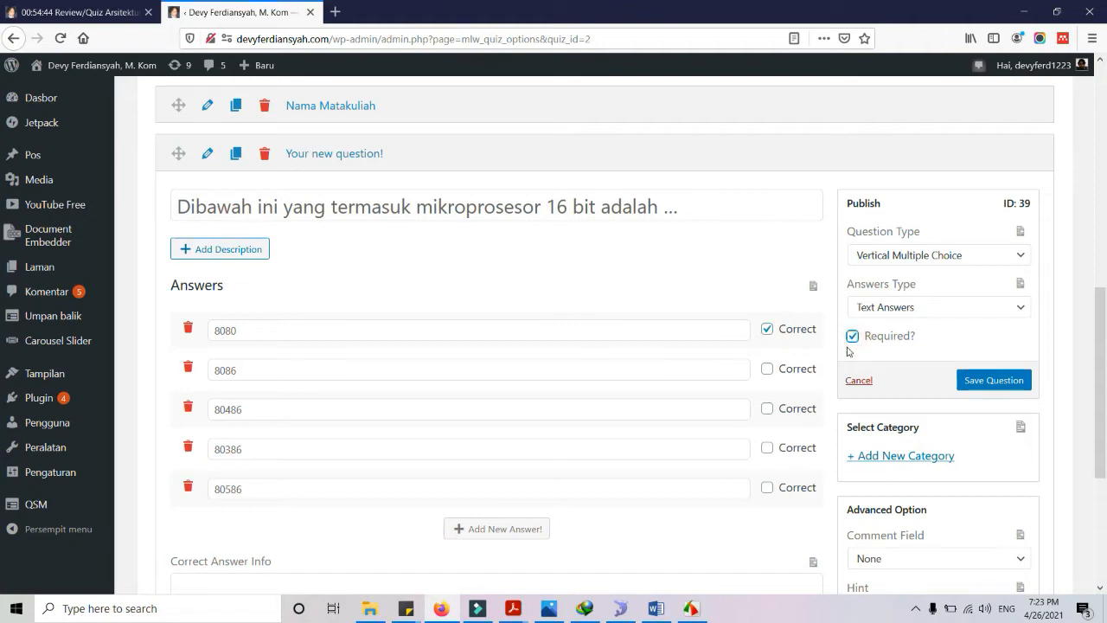
{"action": "left_click", "coordinate": [1002, 389]}
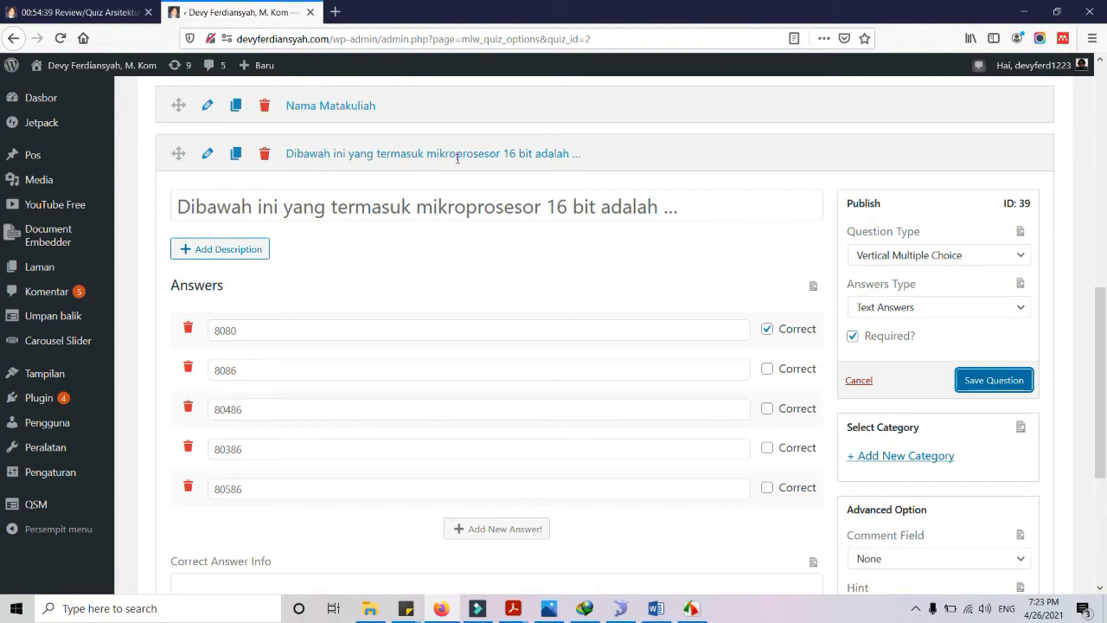
Collapse the saved question and open a new blank question (ID 40)
{"action": "left_click", "coordinate": [207, 154]}
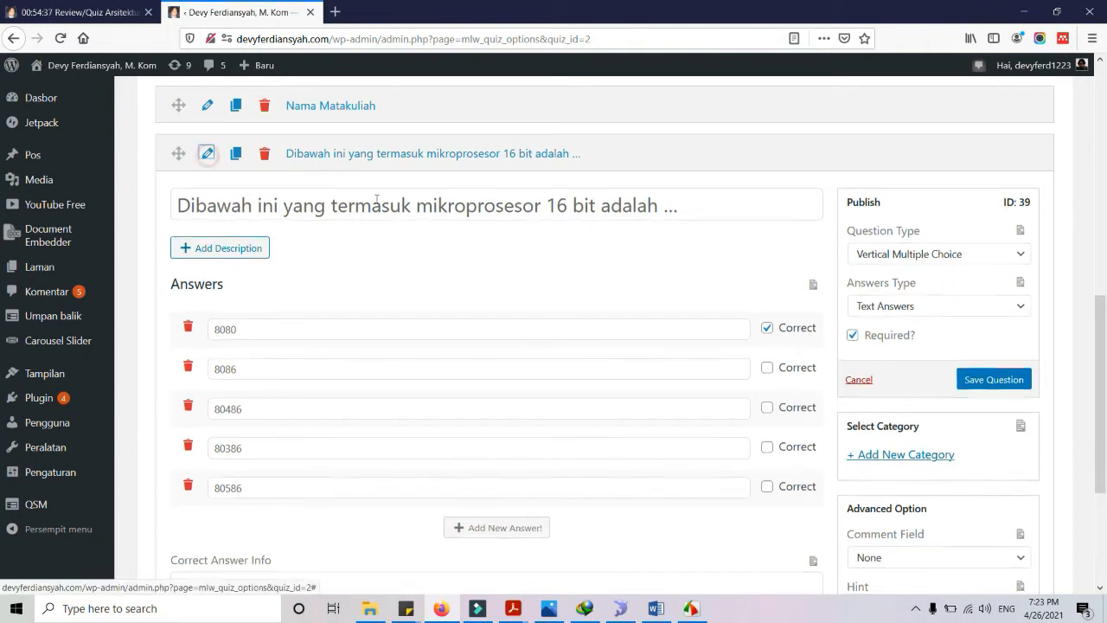
{"action": "left_click", "coordinate": [207, 430]}
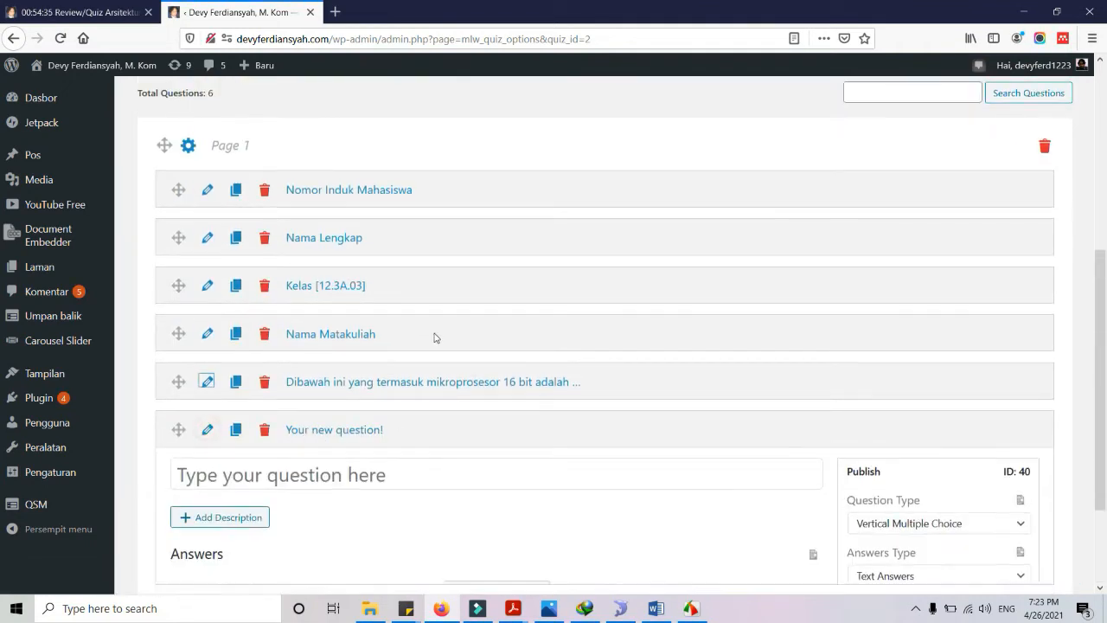
{"action": "scroll", "coordinate": [435, 338], "scroll_direction": "down", "scroll_amount": 2}
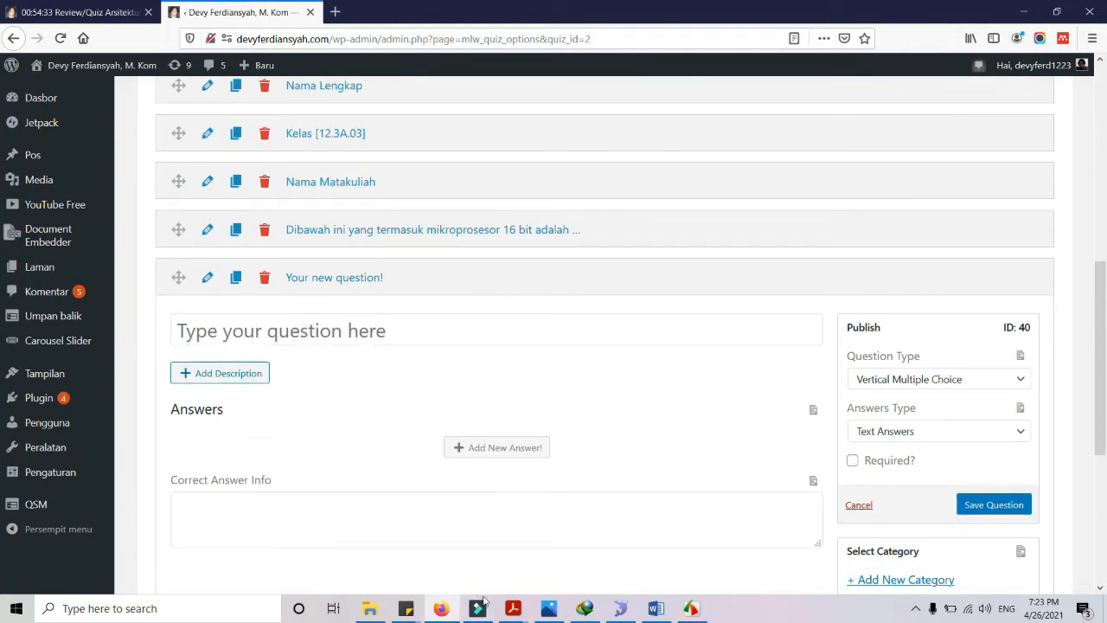
Paste question 2, 'Jumlah instruksi untuk mikroprosesor 80386 adalah', from the PDF as the question text
{"action": "mouse_move", "coordinate": [513, 608]}
{"action": "left_click", "coordinate": [664, 561]}
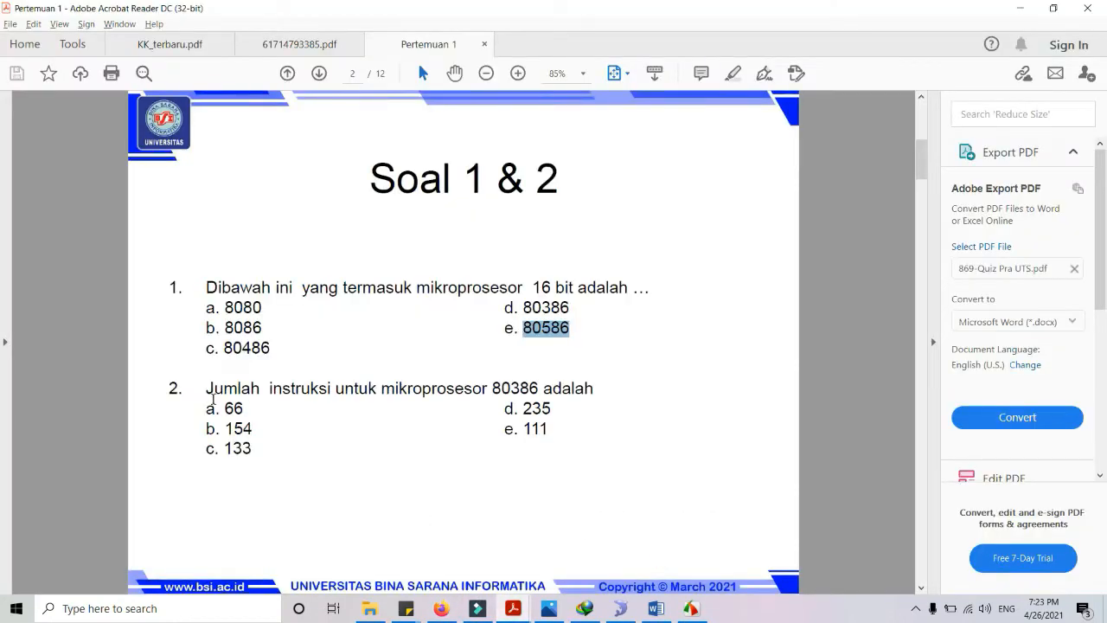
{"action": "left_click_drag", "start_coordinate": [208, 390], "coordinate": [595, 391]}
{"action": "key", "text": "alt+Tab"}
{"action": "left_click", "coordinate": [253, 327]}
{"action": "key", "text": "ctrl+v"}
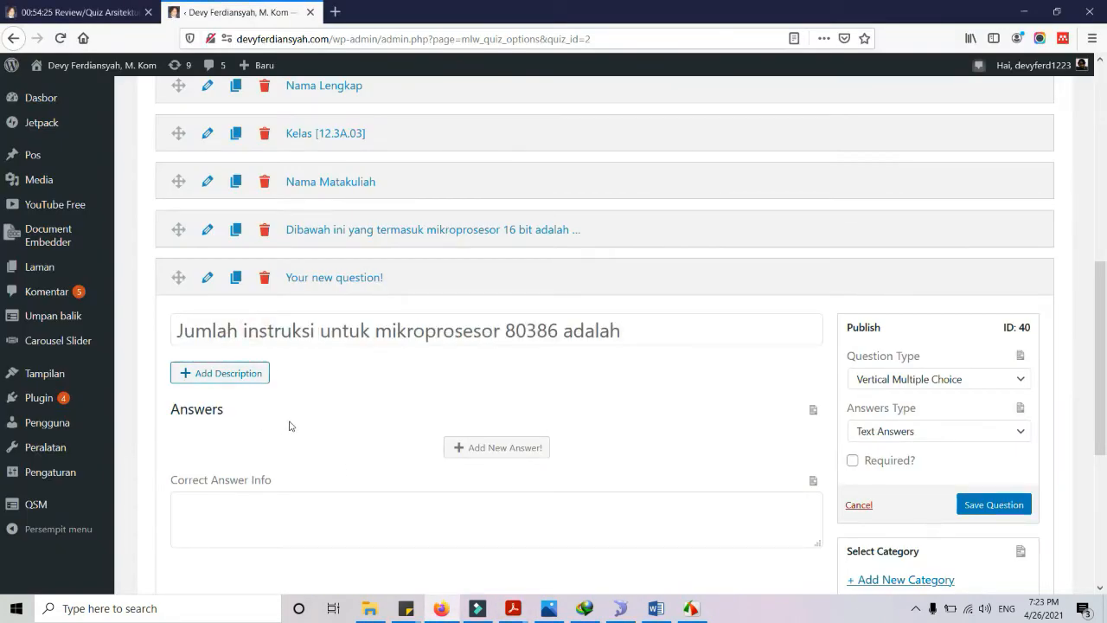
Add 66 and 154 as the first two answers, stripping their letter prefixes
{"action": "left_click", "coordinate": [514, 450]}
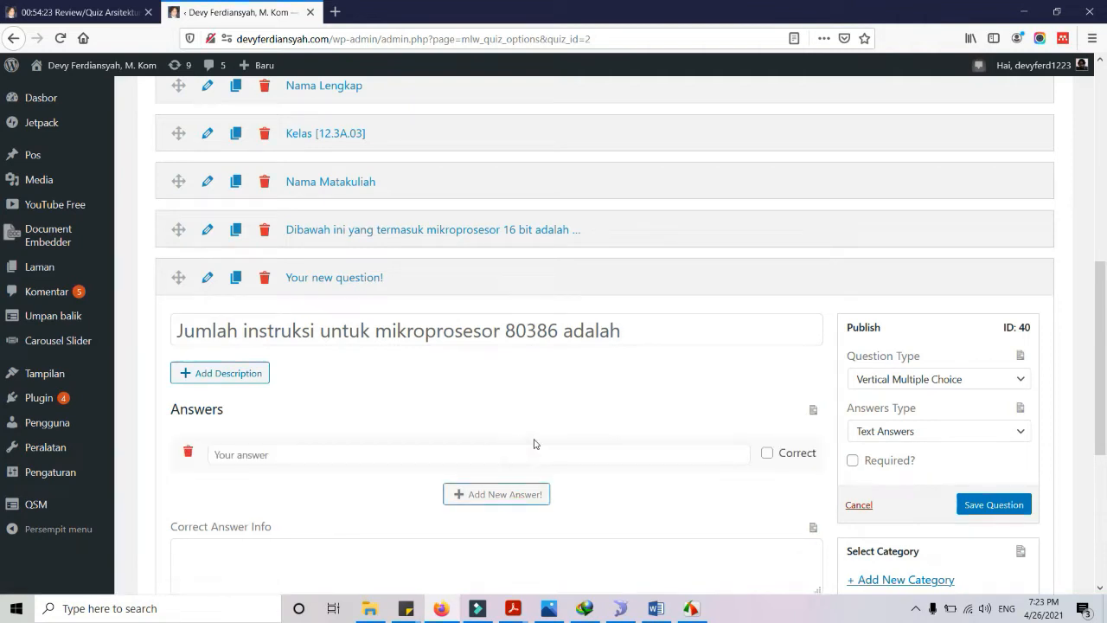
{"action": "key", "text": "alt+Tab"}
{"action": "double_click", "coordinate": [231, 408]}
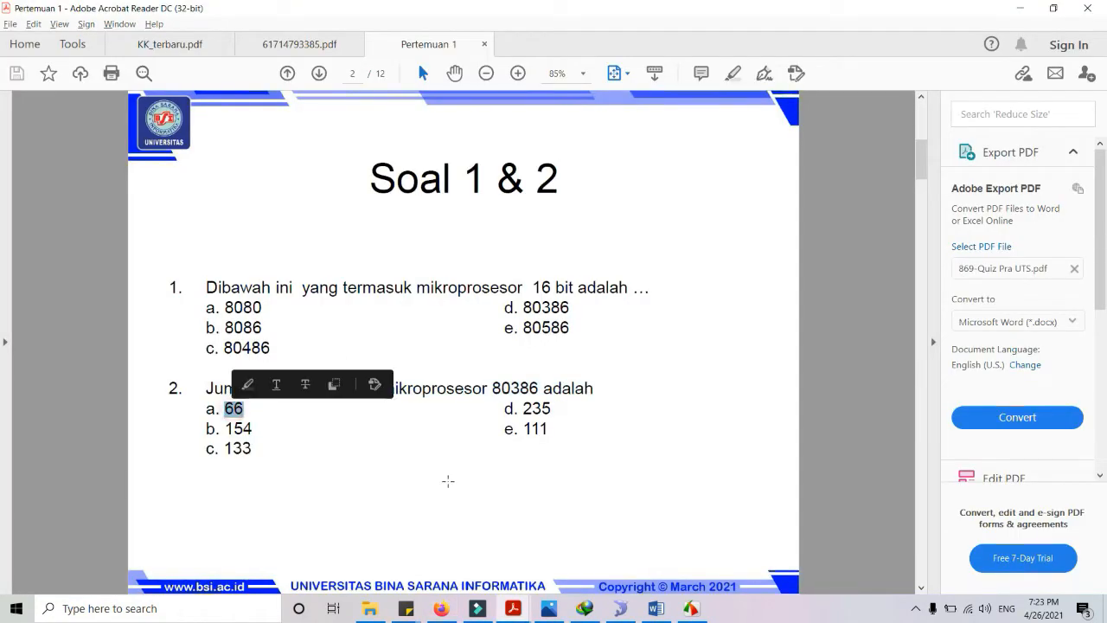
{"action": "key", "text": "alt+Tab"}
{"action": "left_click", "coordinate": [324, 450]}
{"action": "type", "text": "a."}
{"action": "key", "text": "ctrl+v"}
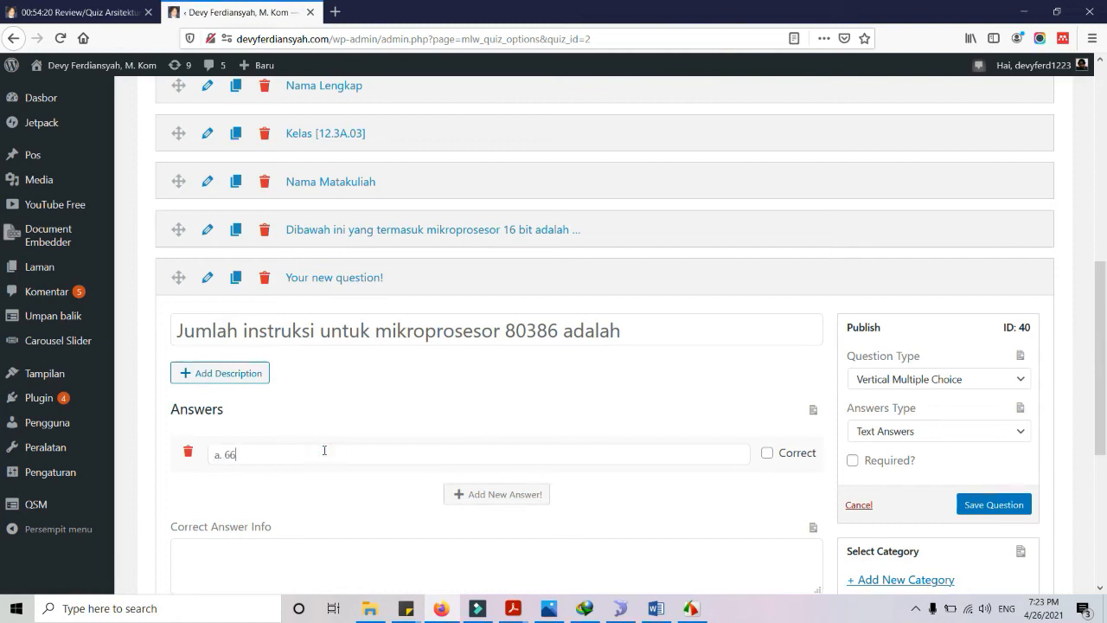
{"action": "key", "text": "Left"}
{"action": "key", "text": "Left"}
{"action": "key", "text": "BackSpace"}
{"action": "key", "text": "BackSpace"}
{"action": "key", "text": "BackSpace"}
{"action": "left_click", "coordinate": [507, 494]}
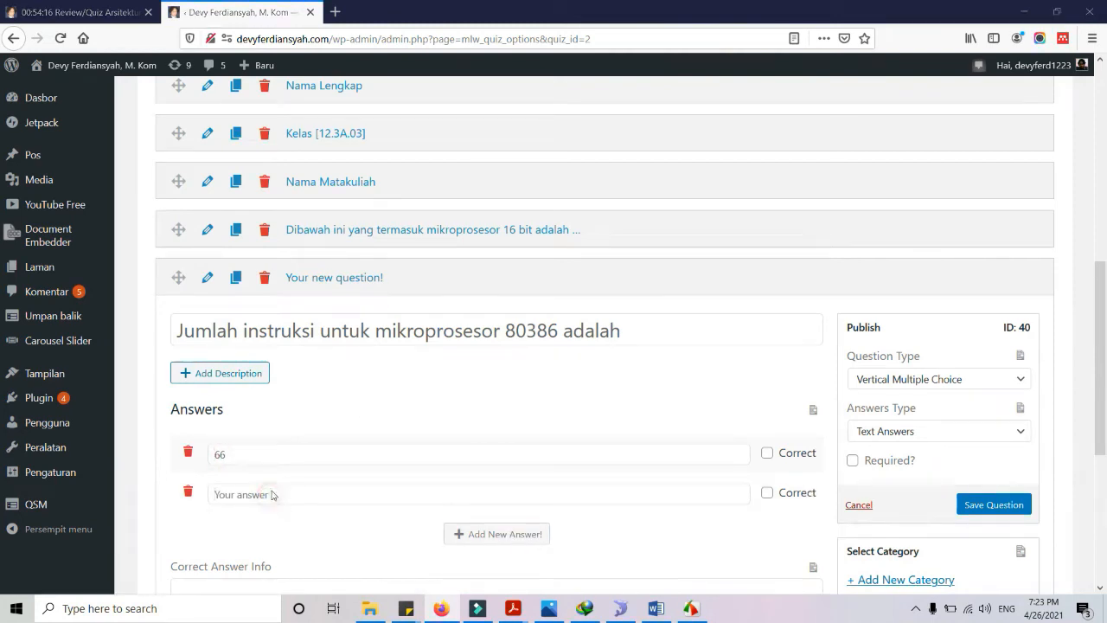
{"action": "key", "text": "alt+Tab"}
{"action": "double_click", "coordinate": [242, 428]}
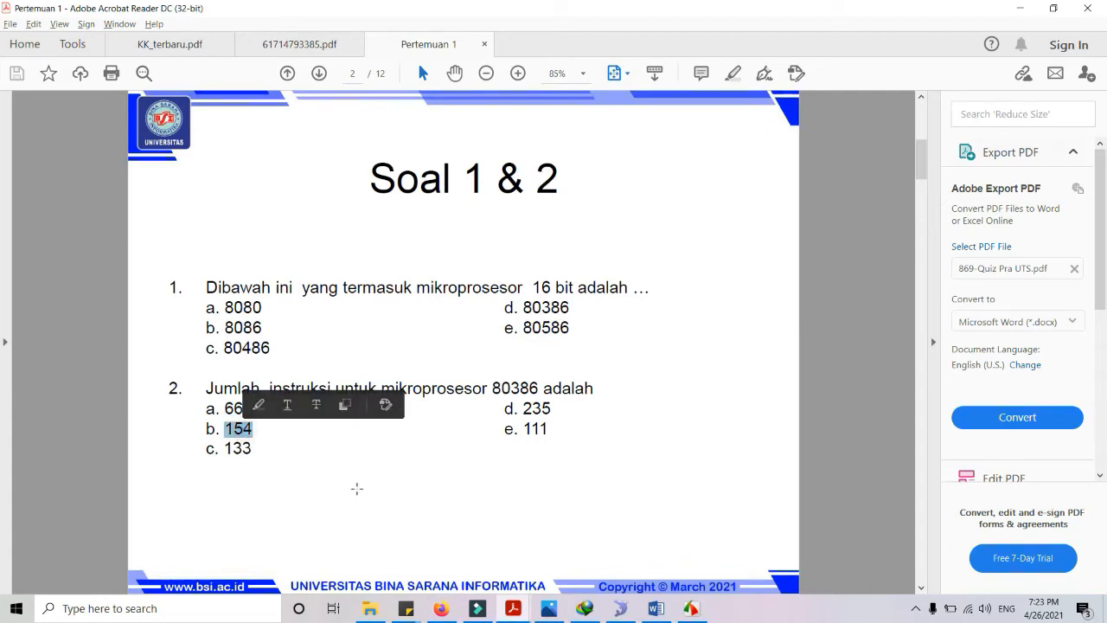
{"action": "key", "text": "alt+Tab"}
{"action": "key", "text": "ctrl+v"}
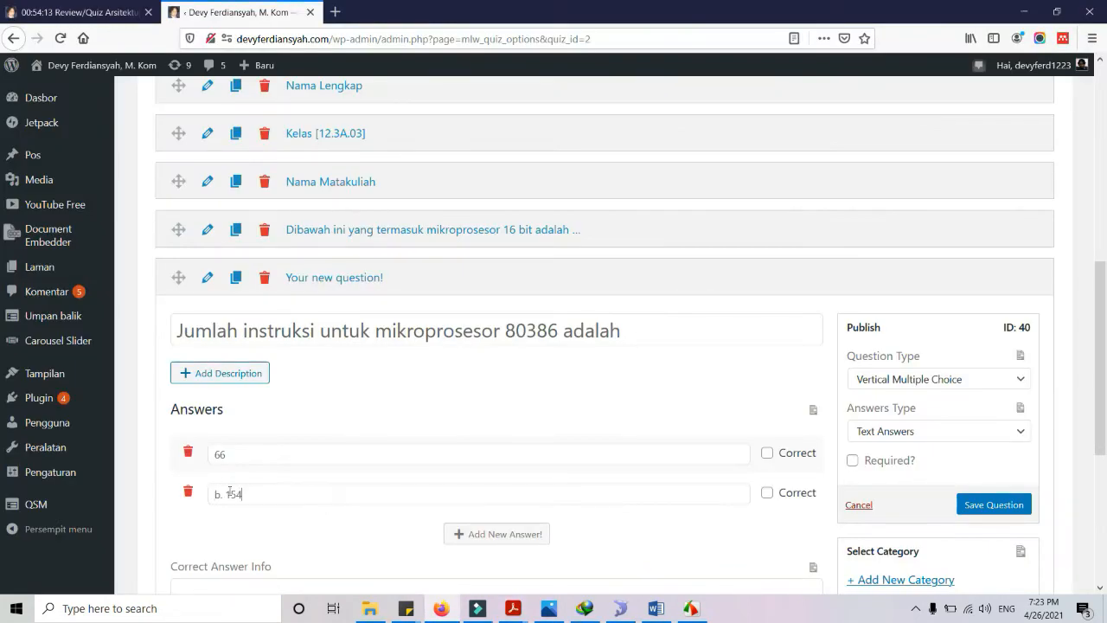
{"action": "key", "text": "BackSpace"}
{"action": "key", "text": "BackSpace"}
{"action": "key", "text": "BackSpace"}
Add 133 and 235 as the third and fourth answers
{"action": "left_click", "coordinate": [472, 533]}
{"action": "key", "text": "alt+Tab"}
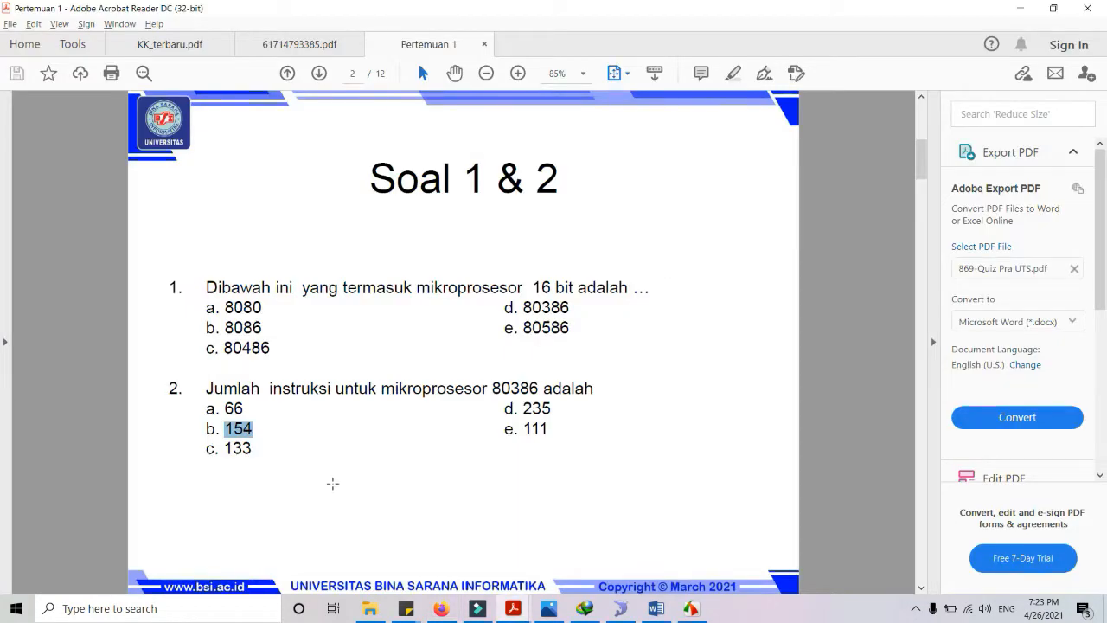
{"action": "key", "text": "alt+Tab"}
{"action": "left_click", "coordinate": [286, 531]}
{"action": "type", "text": "133"}
{"action": "left_click", "coordinate": [496, 573]}
{"action": "left_click", "coordinate": [250, 575]}
{"action": "key", "text": "alt+Tab"}
Add 111 as the fifth answer and mark 154 as correct
{"action": "key", "text": "alt+Tab"}
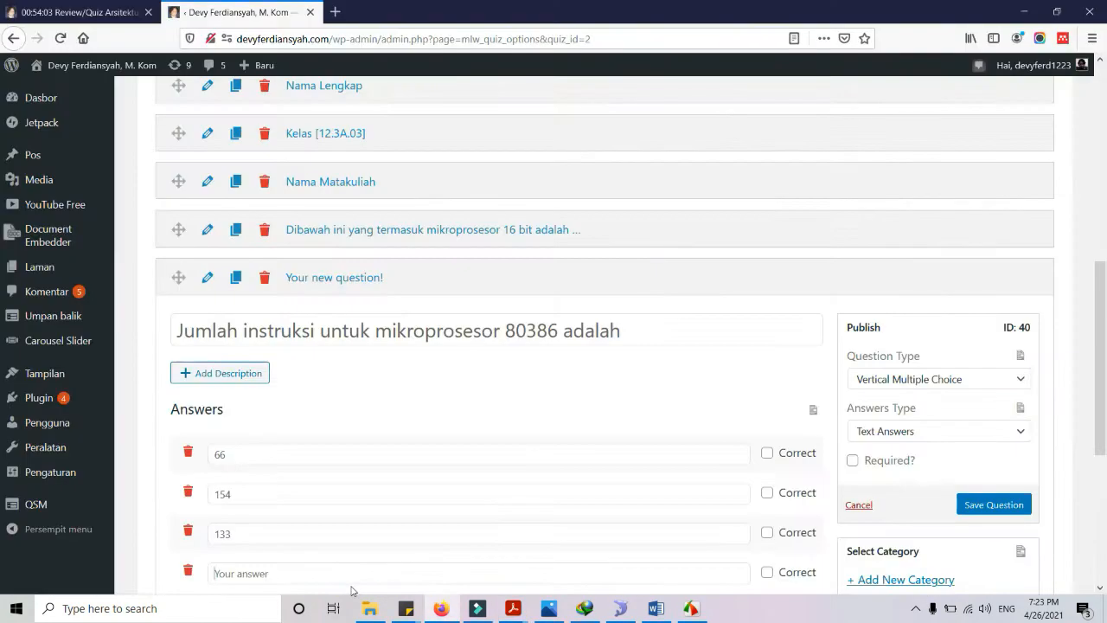
{"action": "type", "text": "235"}
{"action": "scroll", "coordinate": [484, 519], "scroll_direction": "down", "scroll_amount": 3}
{"action": "left_click", "coordinate": [486, 386]}
{"action": "key", "text": "alt+Tab"}
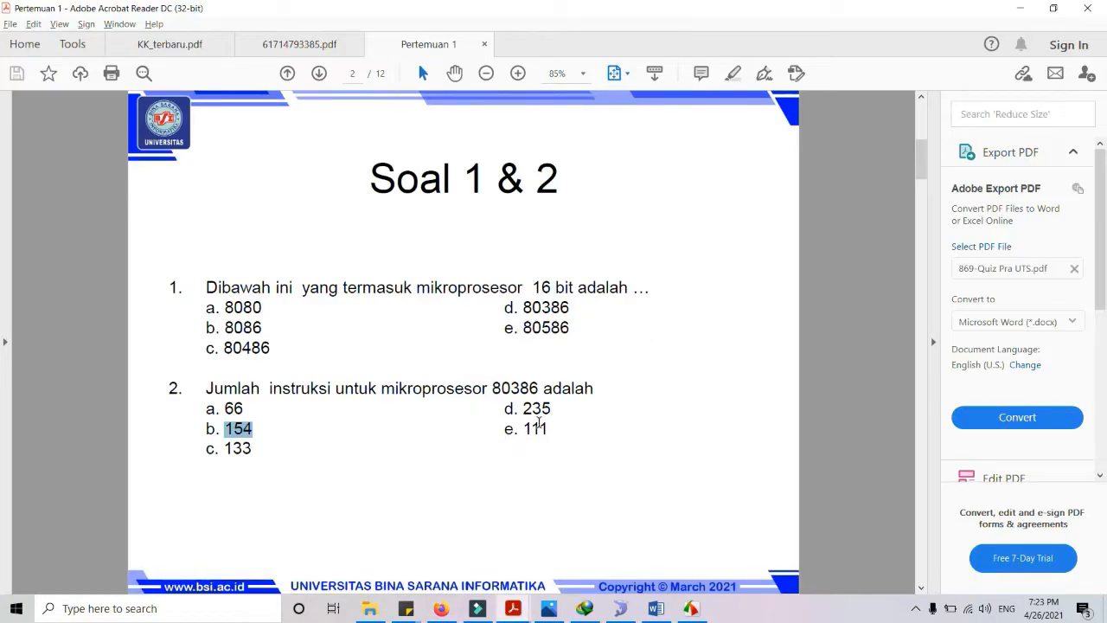
{"action": "key", "text": "alt+Tab"}
{"action": "left_click", "coordinate": [272, 368]}
{"action": "type", "text": "111"}
{"action": "scroll", "coordinate": [467, 337], "scroll_direction": "up", "scroll_amount": 1}
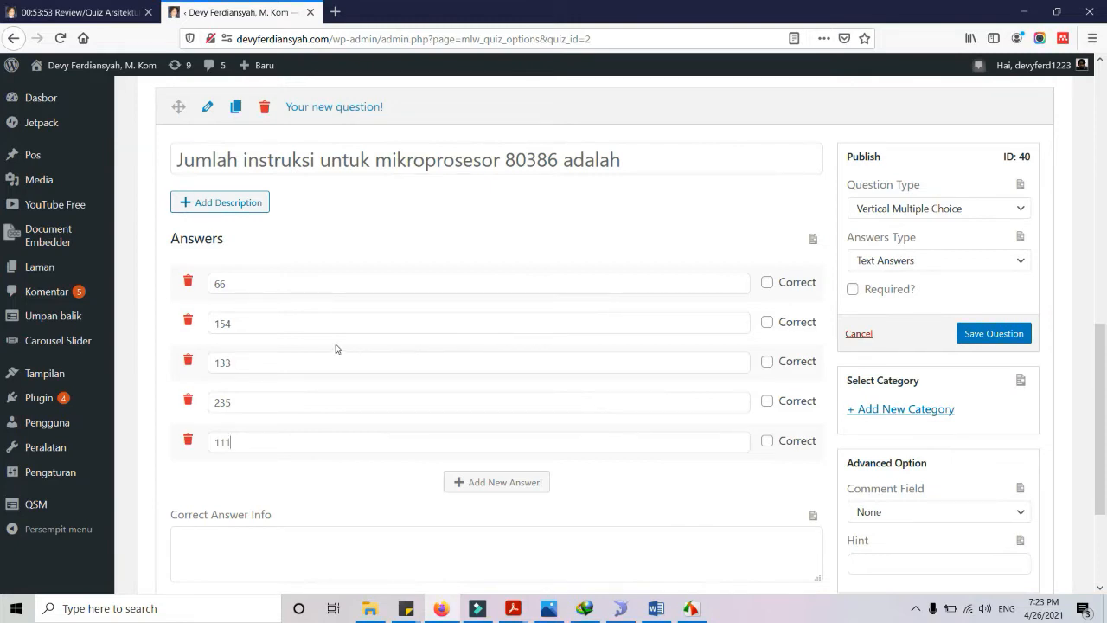
{"action": "left_click", "coordinate": [766, 321]}
Mark the 80386 question as required and save it
{"action": "left_click", "coordinate": [852, 290]}
{"action": "left_click", "coordinate": [975, 339]}
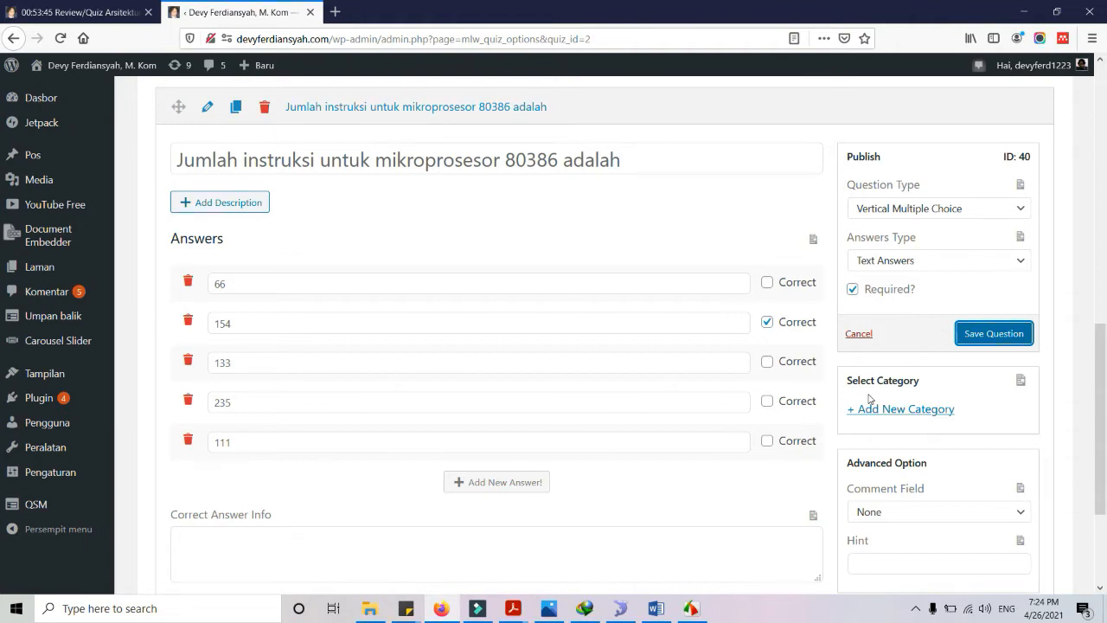
{"action": "scroll", "coordinate": [717, 312], "scroll_direction": "down", "scroll_amount": 2}
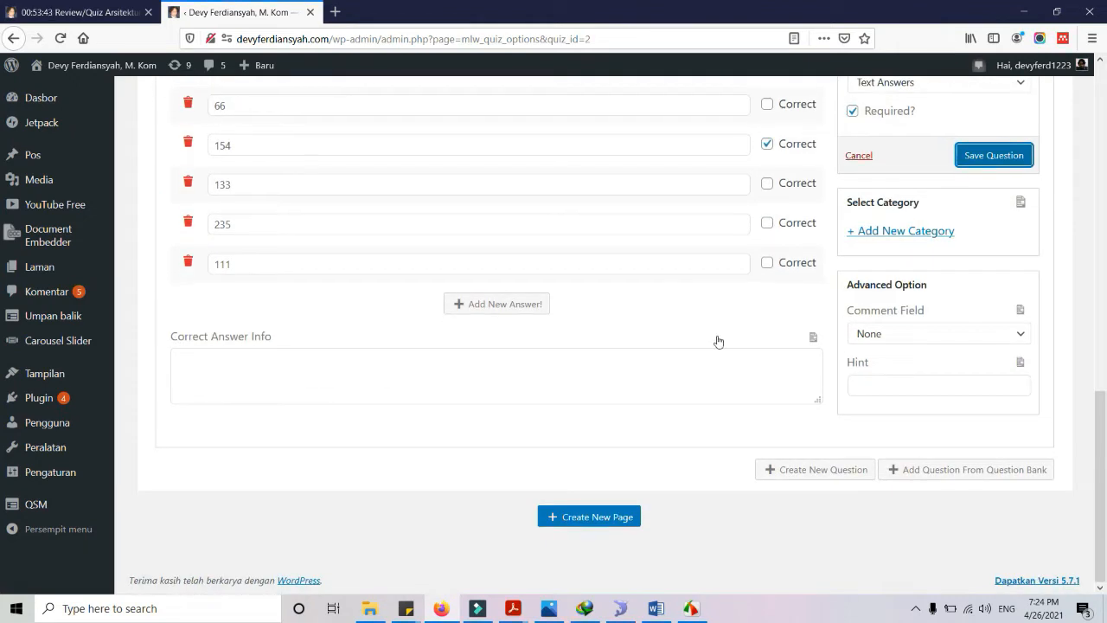
{"action": "scroll", "coordinate": [717, 343], "scroll_direction": "up", "scroll_amount": 3}
{"action": "scroll", "coordinate": [724, 338], "scroll_direction": "up", "scroll_amount": 3}
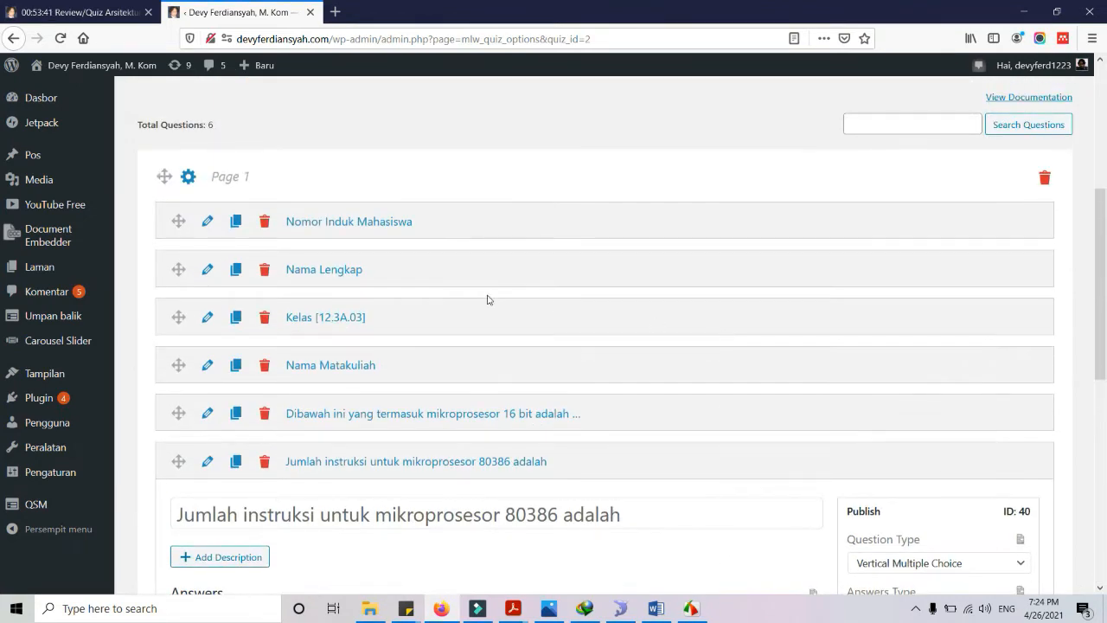
{"action": "scroll", "coordinate": [496, 299], "scroll_direction": "up", "scroll_amount": 2}
Publish the Review/Quiz Arsitektur Komputer quiz from the top of the editor
{"action": "scroll", "coordinate": [496, 300], "scroll_direction": "up", "scroll_amount": 2}
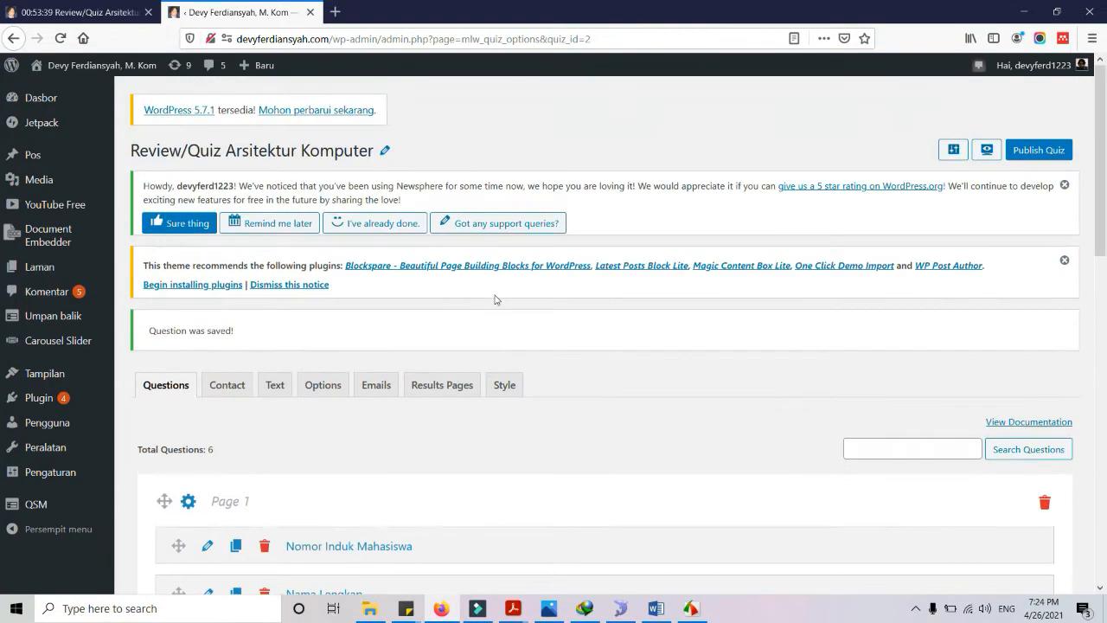
{"action": "scroll", "coordinate": [991, 271], "scroll_direction": "down", "scroll_amount": 1}
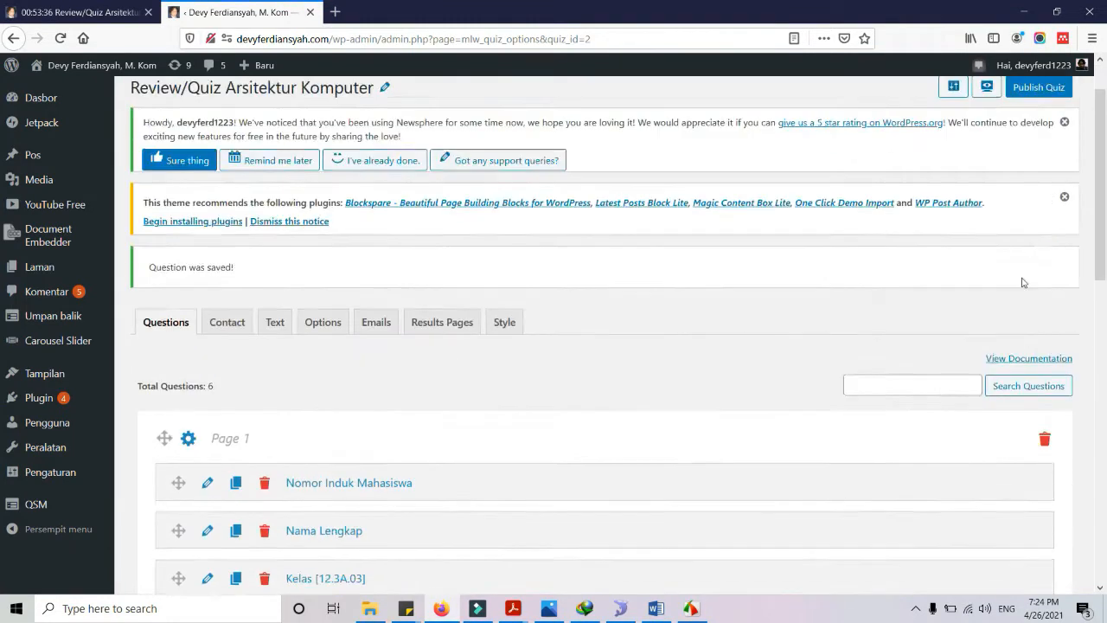
{"action": "scroll", "coordinate": [1022, 282], "scroll_direction": "up", "scroll_amount": 1}
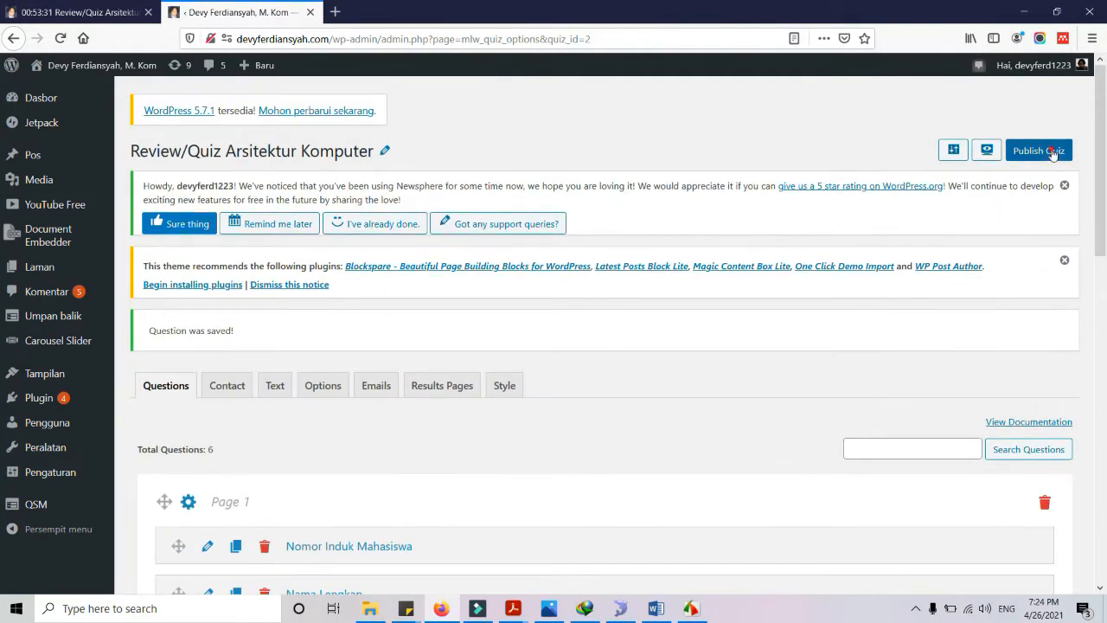
{"action": "left_click", "coordinate": [1046, 152]}
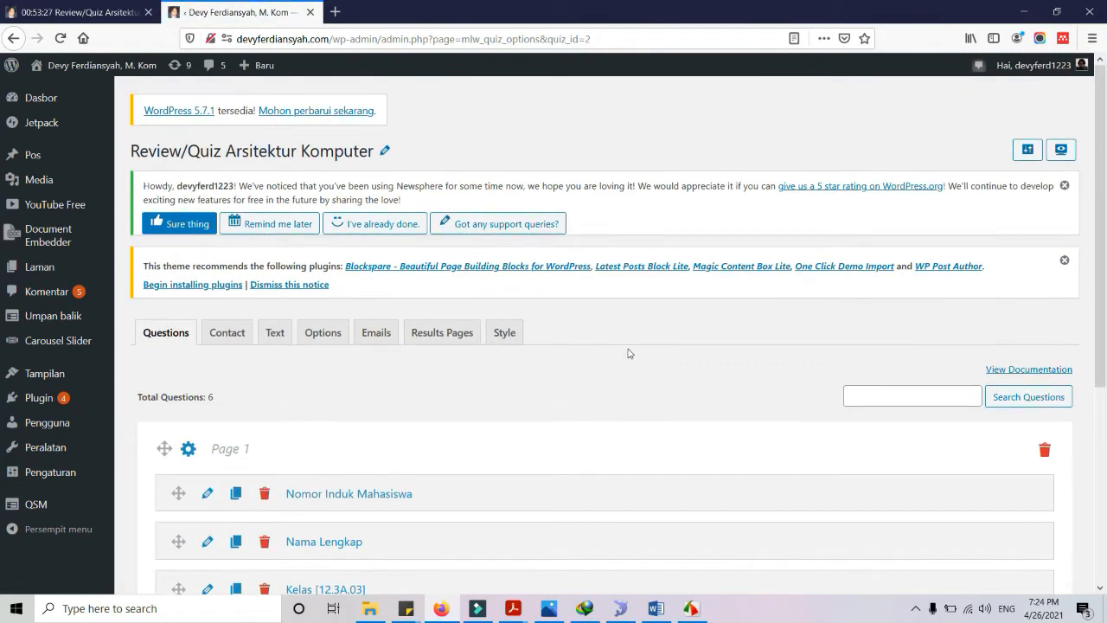
{"action": "scroll", "coordinate": [607, 376], "scroll_direction": "down", "scroll_amount": 4}
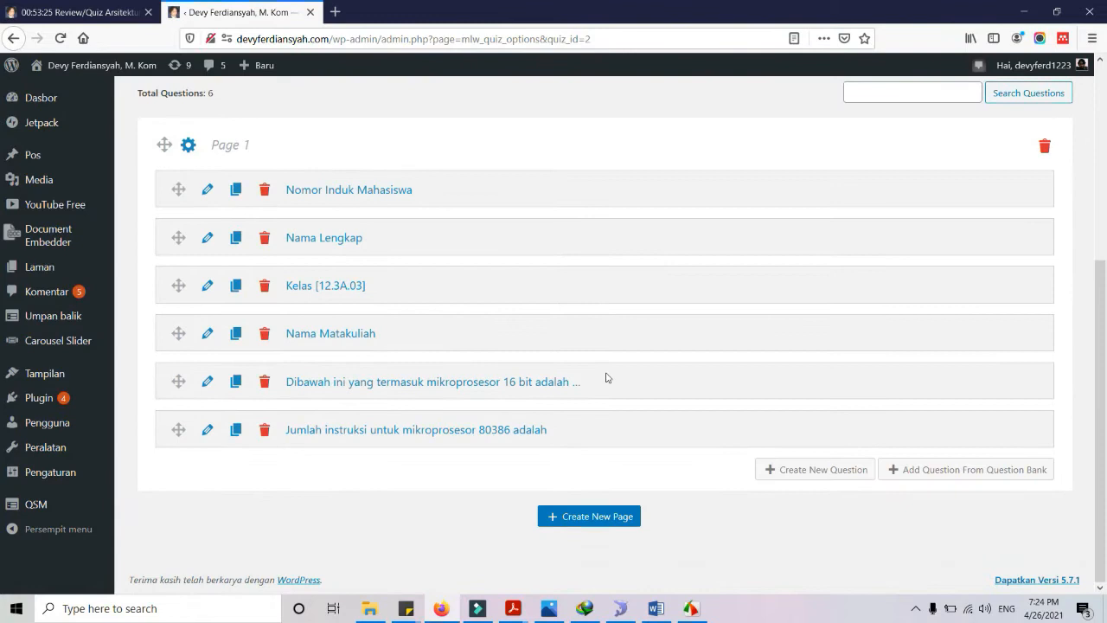
{"action": "scroll", "coordinate": [654, 387], "scroll_direction": "up", "scroll_amount": 4}
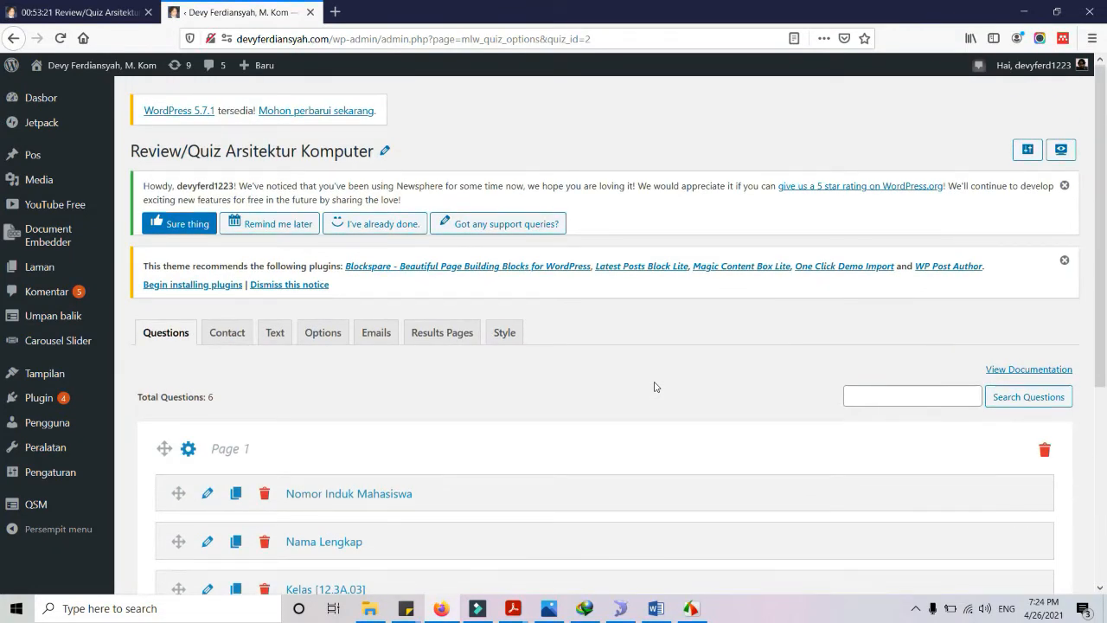
{"action": "scroll", "coordinate": [609, 400], "scroll_direction": "down", "scroll_amount": 2}
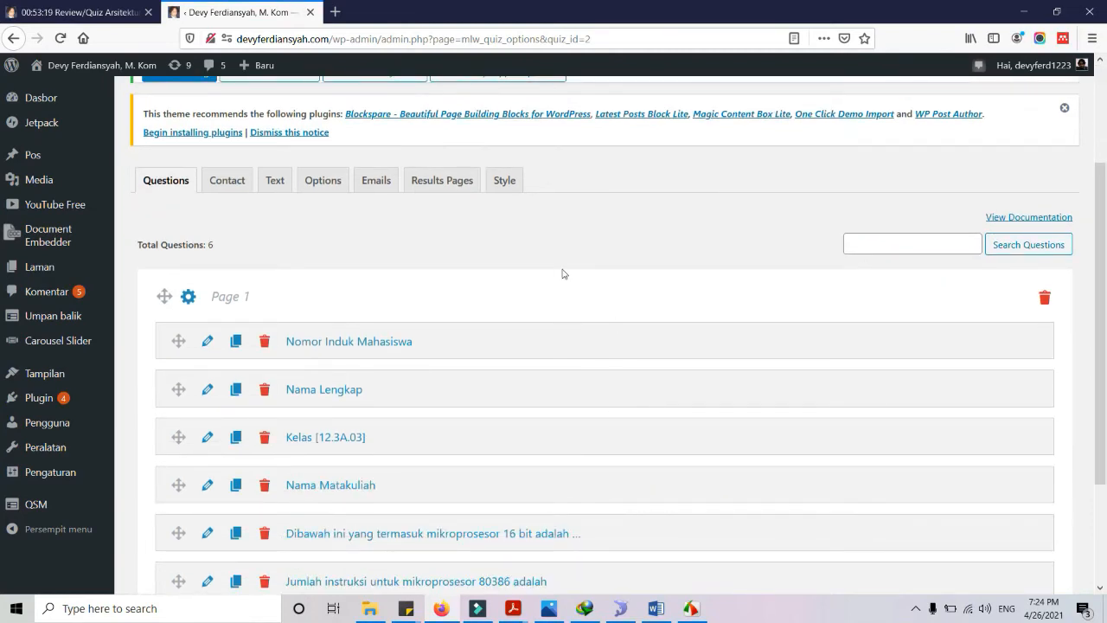
{"action": "scroll", "coordinate": [445, 386], "scroll_direction": "down", "scroll_amount": 2}
{"action": "scroll", "coordinate": [445, 381], "scroll_direction": "up", "scroll_amount": 3}
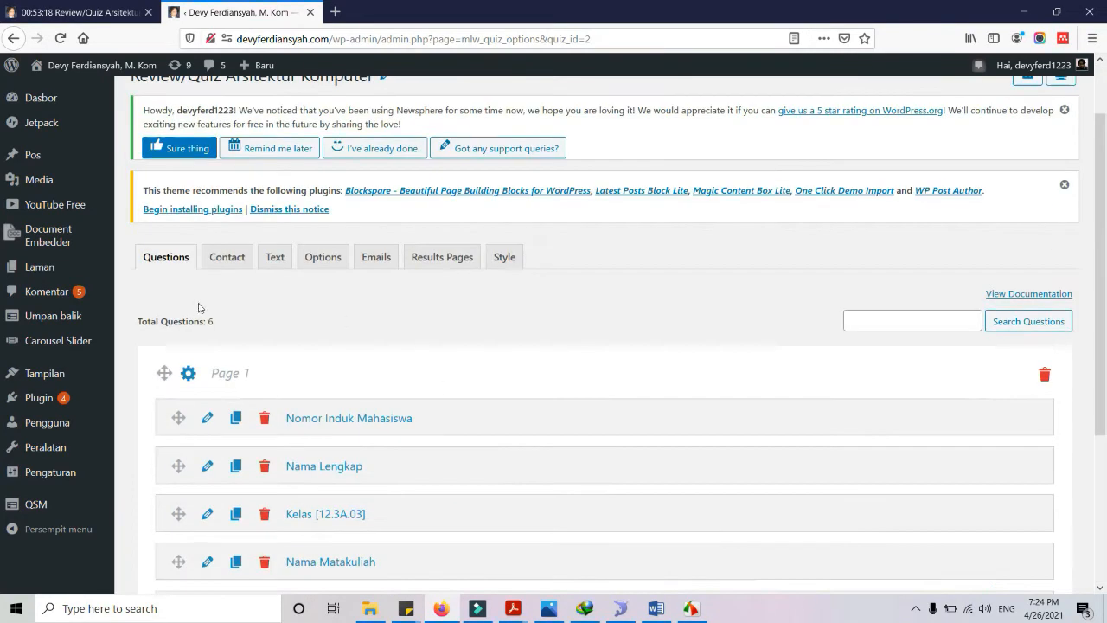
From the Quizzes/Surveys list, preview Review/Quiz Arsitektur Komputer in a new tab
{"action": "mouse_move", "coordinate": [52, 499]}
{"action": "left_click", "coordinate": [170, 393]}
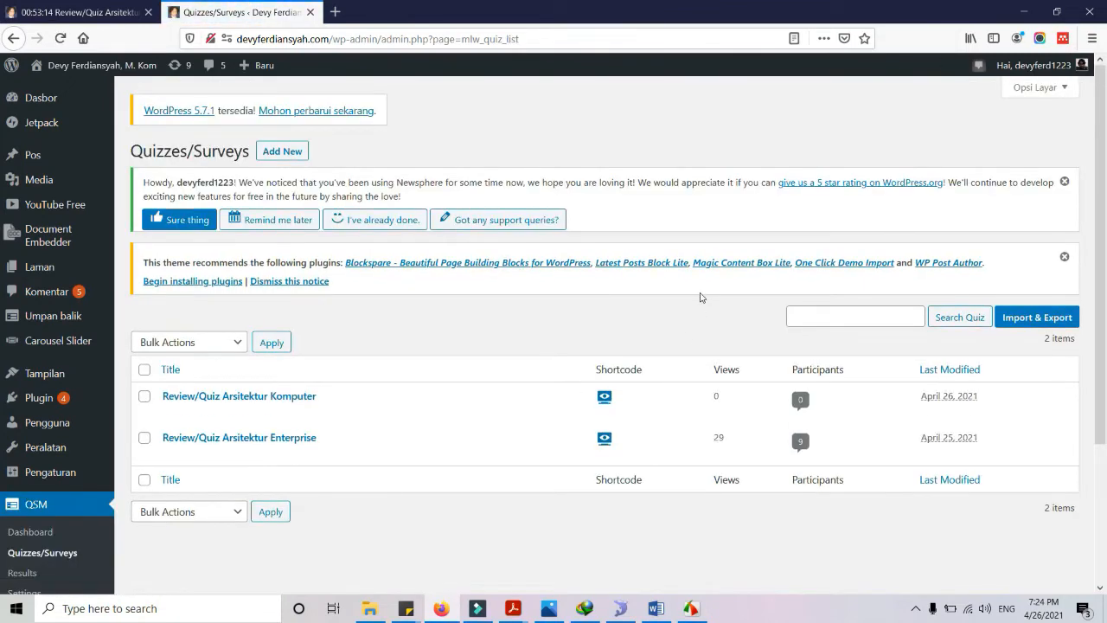
{"action": "mouse_move", "coordinate": [266, 399]}
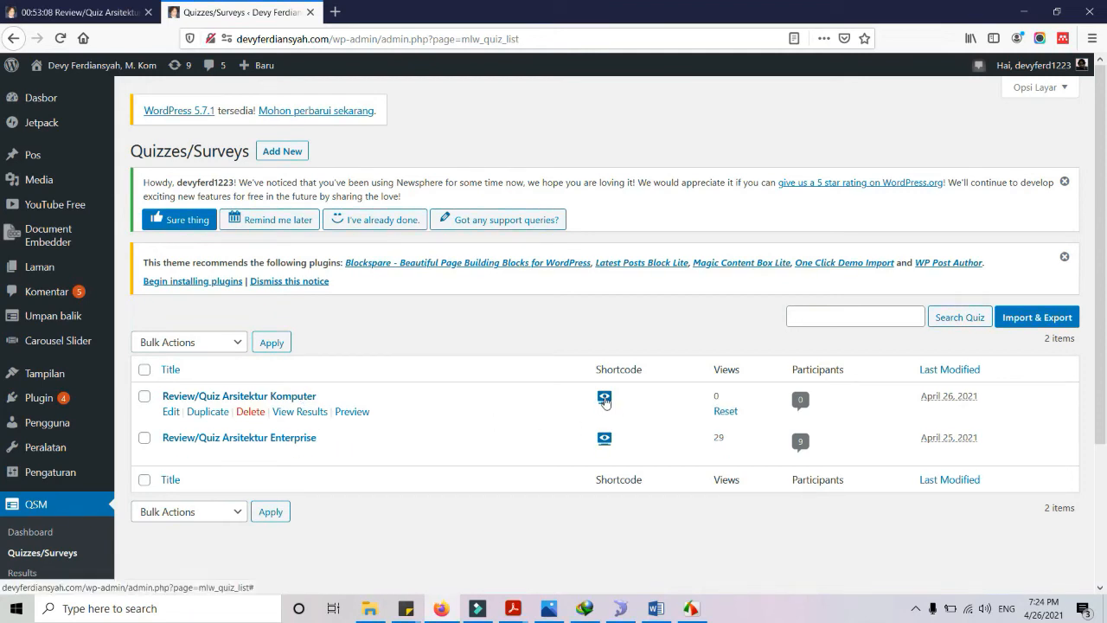
{"action": "left_click", "coordinate": [173, 396]}
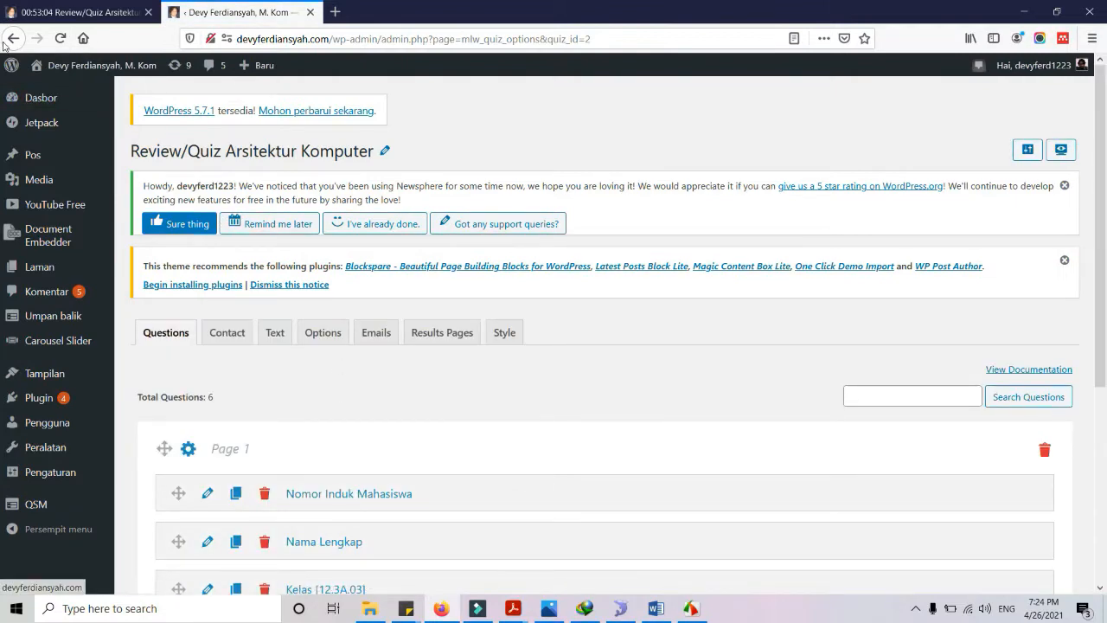
{"action": "left_click", "coordinate": [7, 40]}
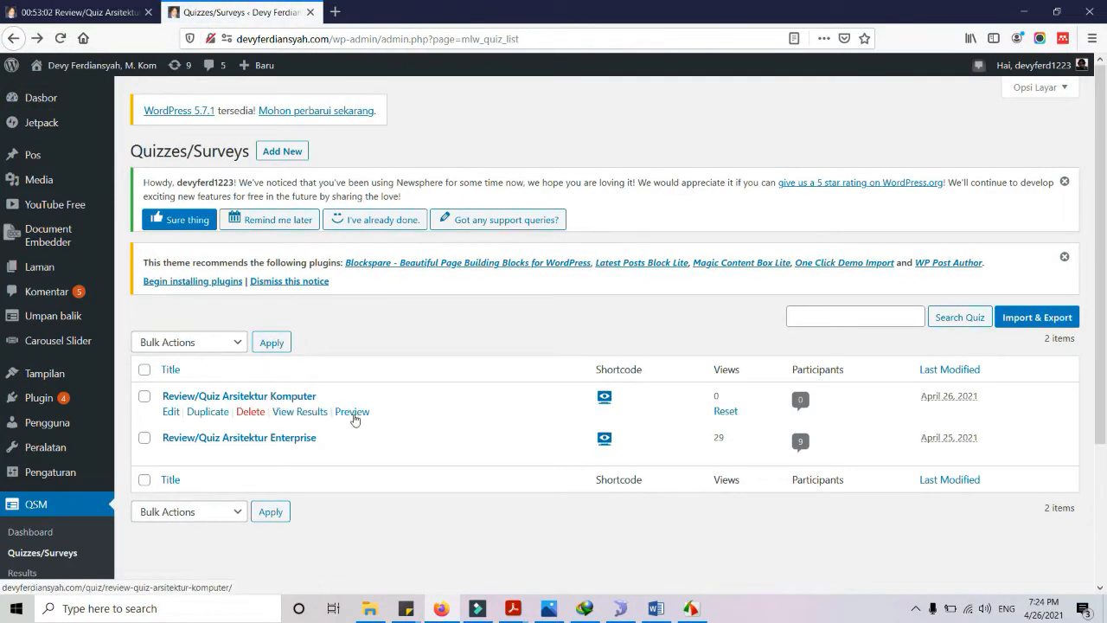
{"action": "left_click", "coordinate": [351, 413]}
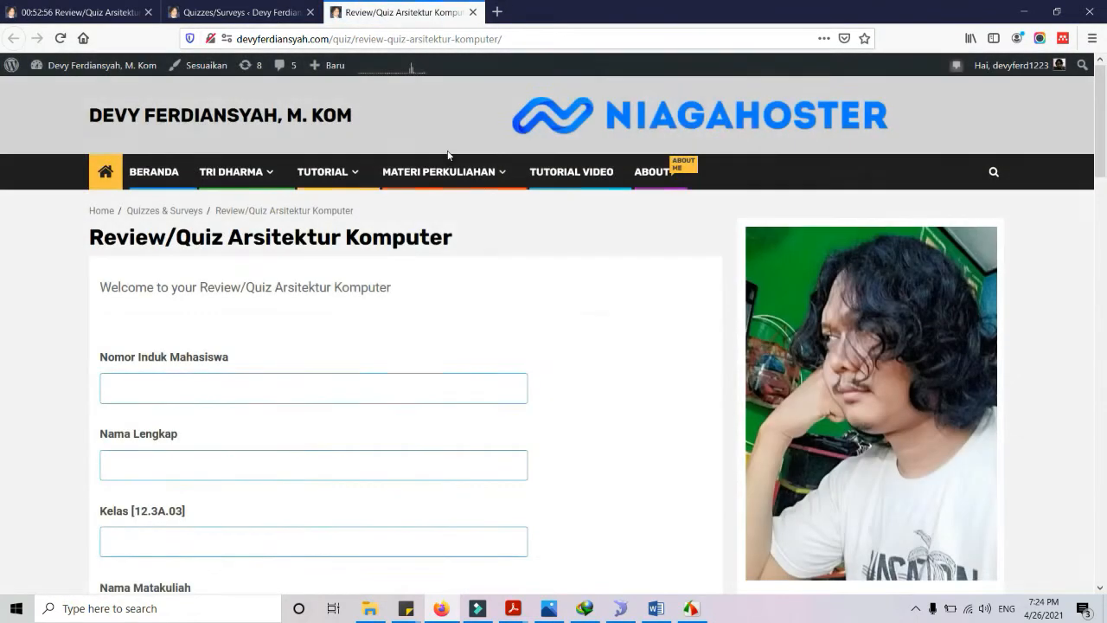
Review the Komputer quiz preview down to Submit, then view the timed Enterprise quiz tab
{"action": "scroll", "coordinate": [420, 213], "scroll_direction": "down", "scroll_amount": 7}
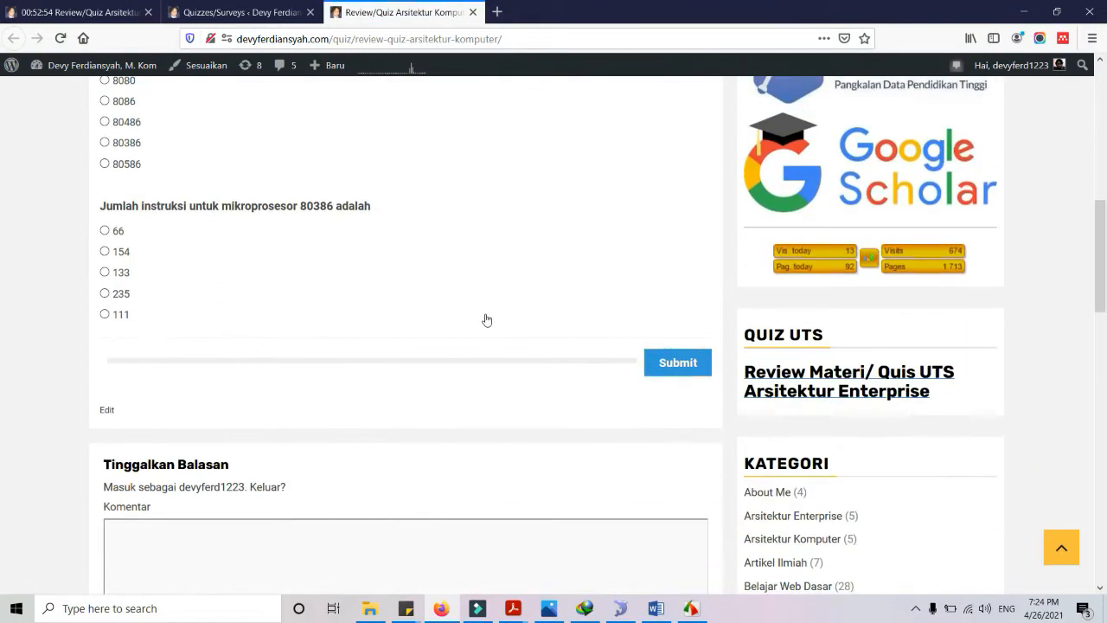
{"action": "scroll", "coordinate": [487, 320], "scroll_direction": "up", "scroll_amount": 5}
{"action": "scroll", "coordinate": [548, 499], "scroll_direction": "down", "scroll_amount": 6}
{"action": "scroll", "coordinate": [585, 346], "scroll_direction": "up", "scroll_amount": 2}
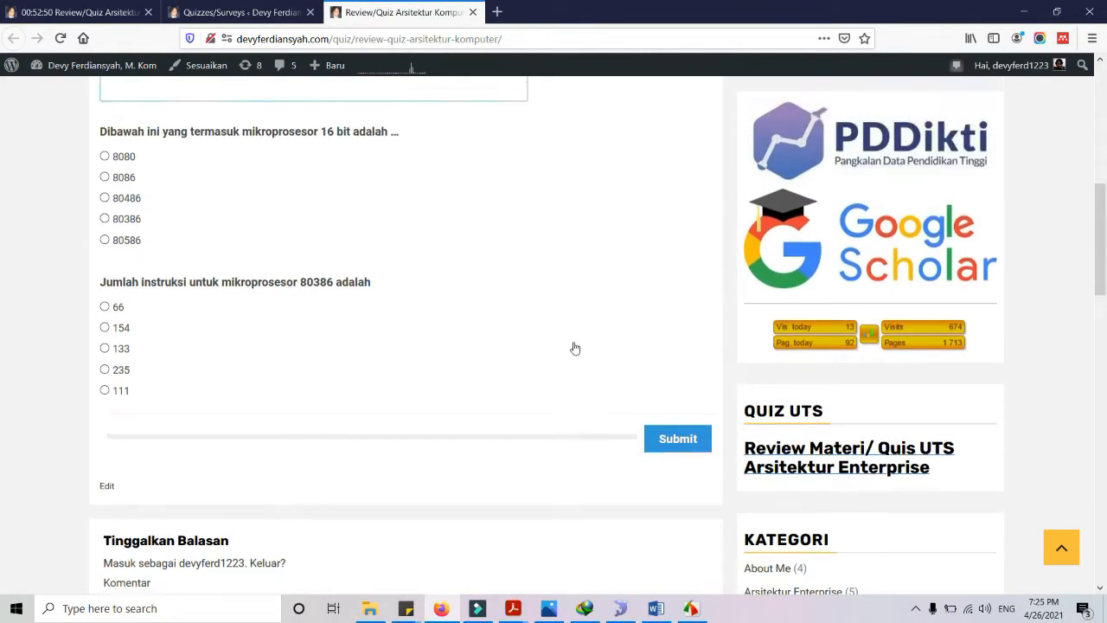
{"action": "scroll", "coordinate": [575, 347], "scroll_direction": "up", "scroll_amount": 3}
{"action": "scroll", "coordinate": [521, 358], "scroll_direction": "up", "scroll_amount": 3}
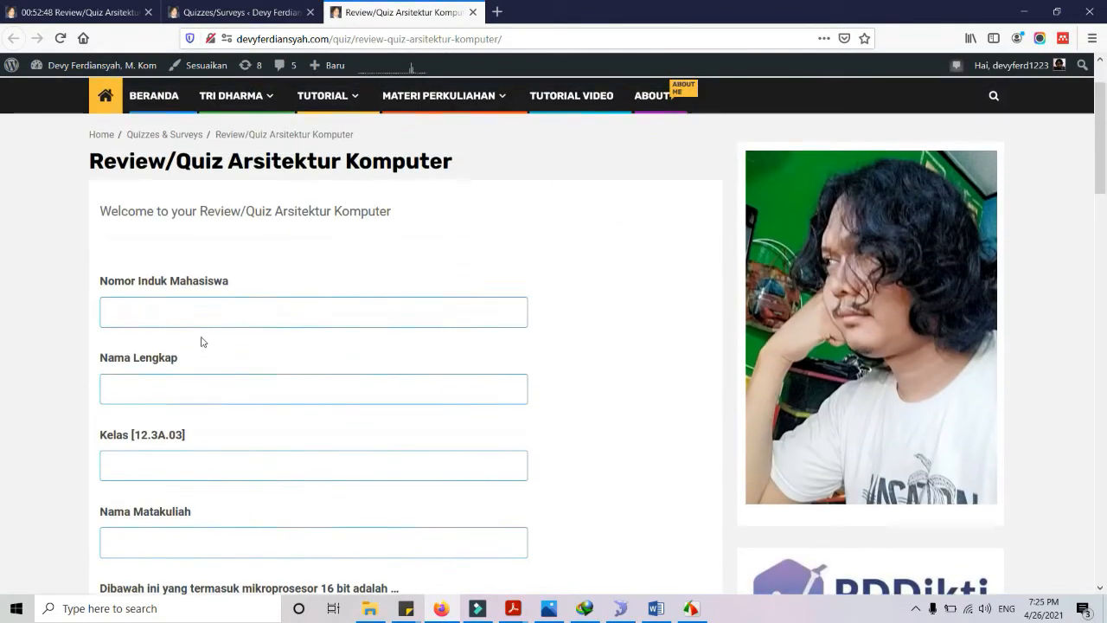
{"action": "scroll", "coordinate": [306, 365], "scroll_direction": "down", "scroll_amount": 5}
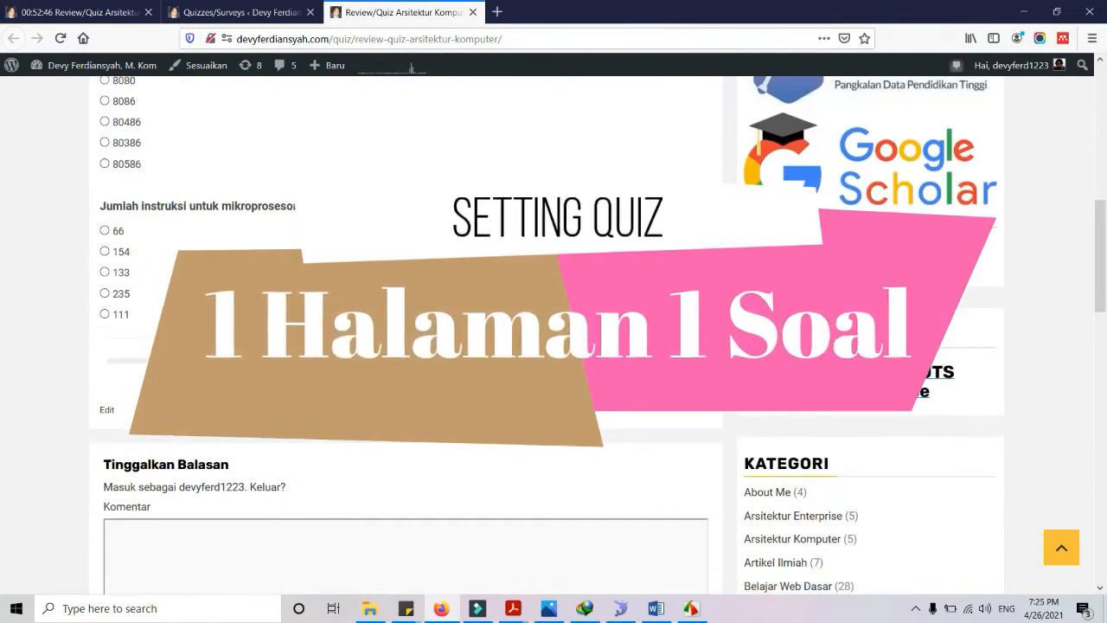
{"action": "scroll", "coordinate": [346, 363], "scroll_direction": "up", "scroll_amount": 2}
{"action": "left_click", "coordinate": [90, 12]}
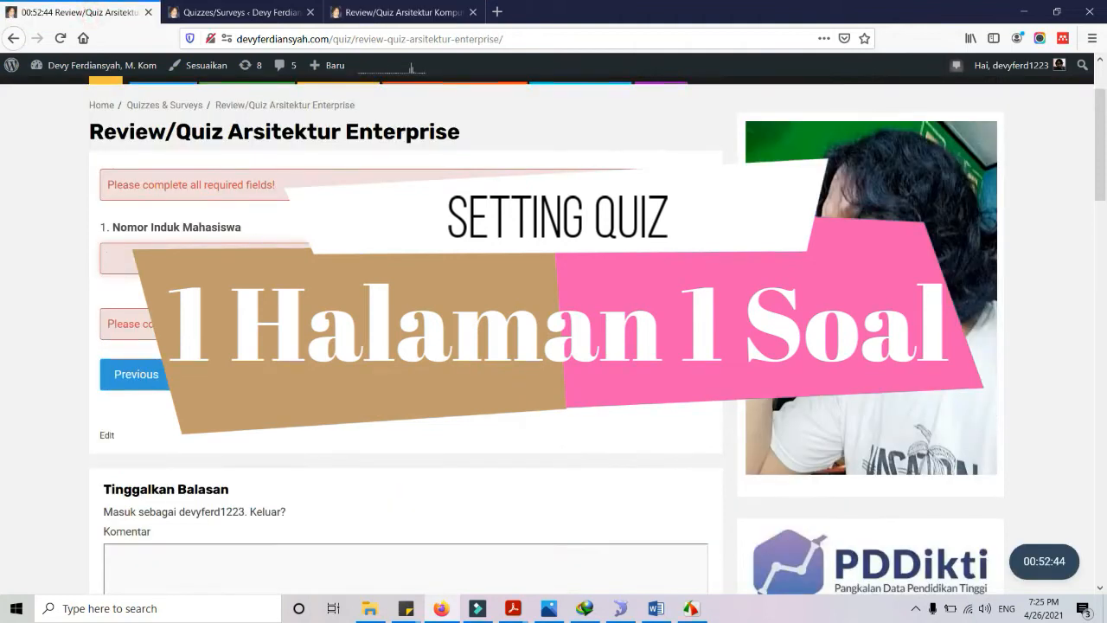
Open the Review/Quiz Arsitektur Komputer quiz's Options settings in the admin
{"action": "left_click", "coordinate": [229, 14]}
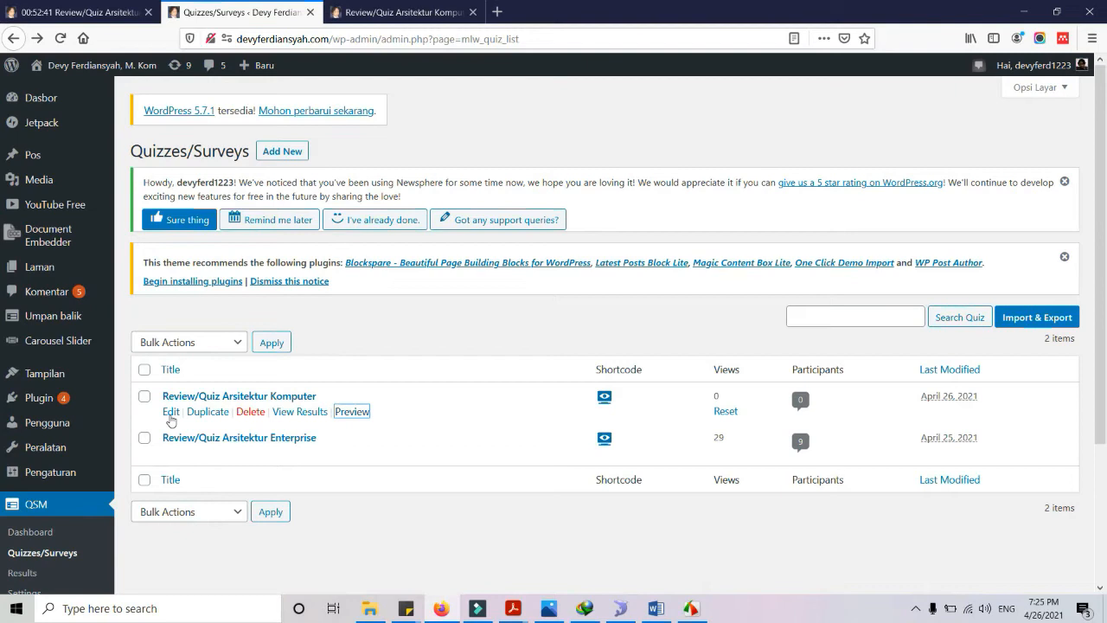
{"action": "left_click", "coordinate": [171, 414]}
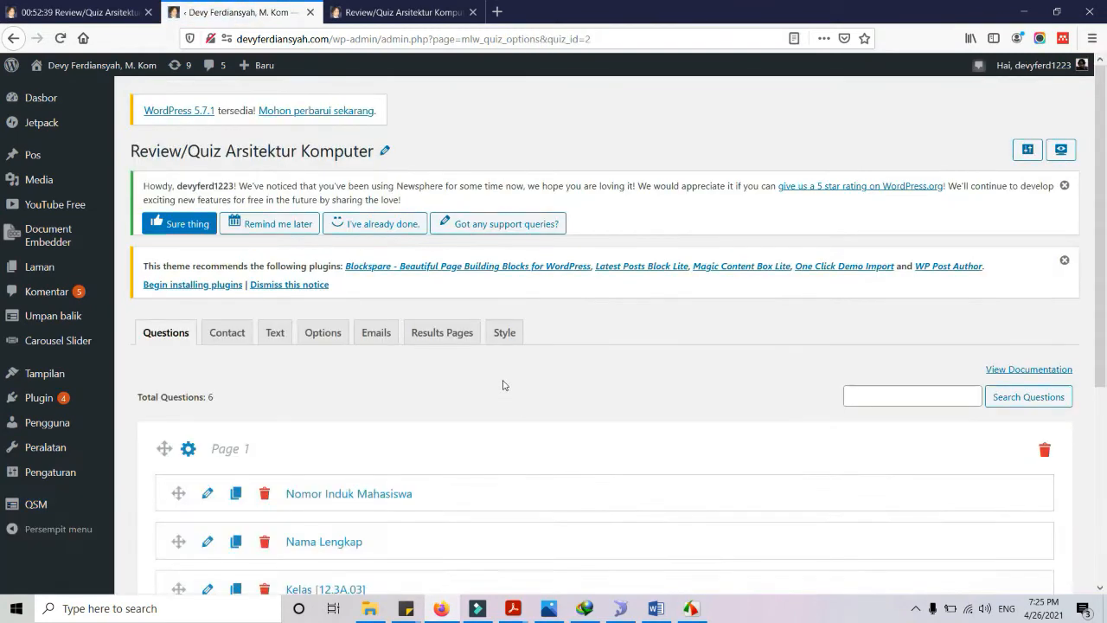
{"action": "left_click", "coordinate": [321, 333]}
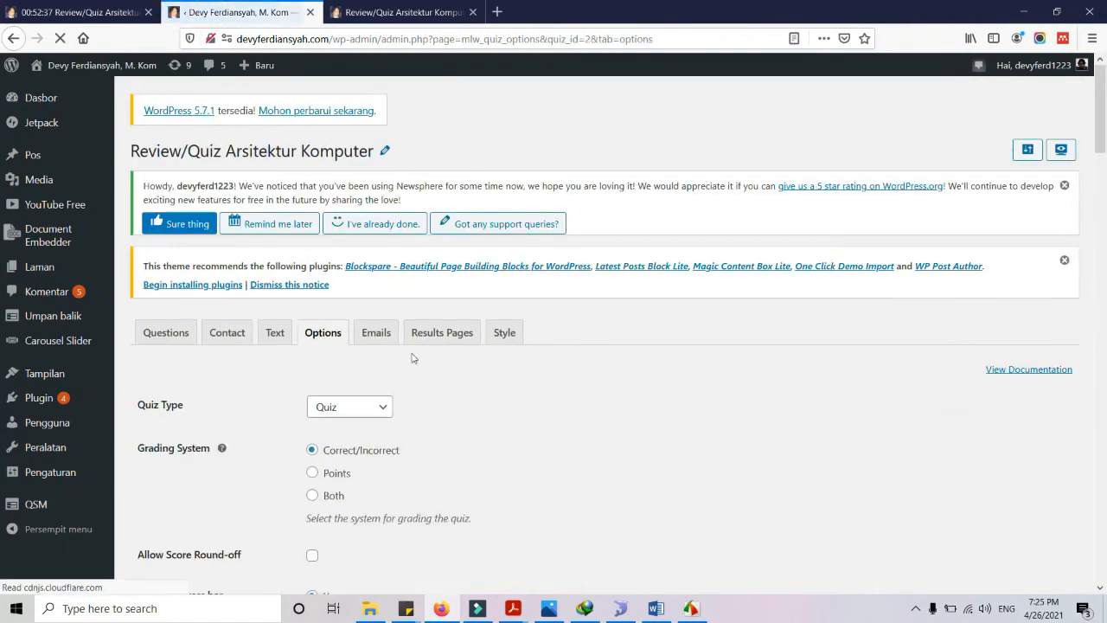
{"action": "scroll", "coordinate": [415, 363], "scroll_direction": "down", "scroll_amount": 3}
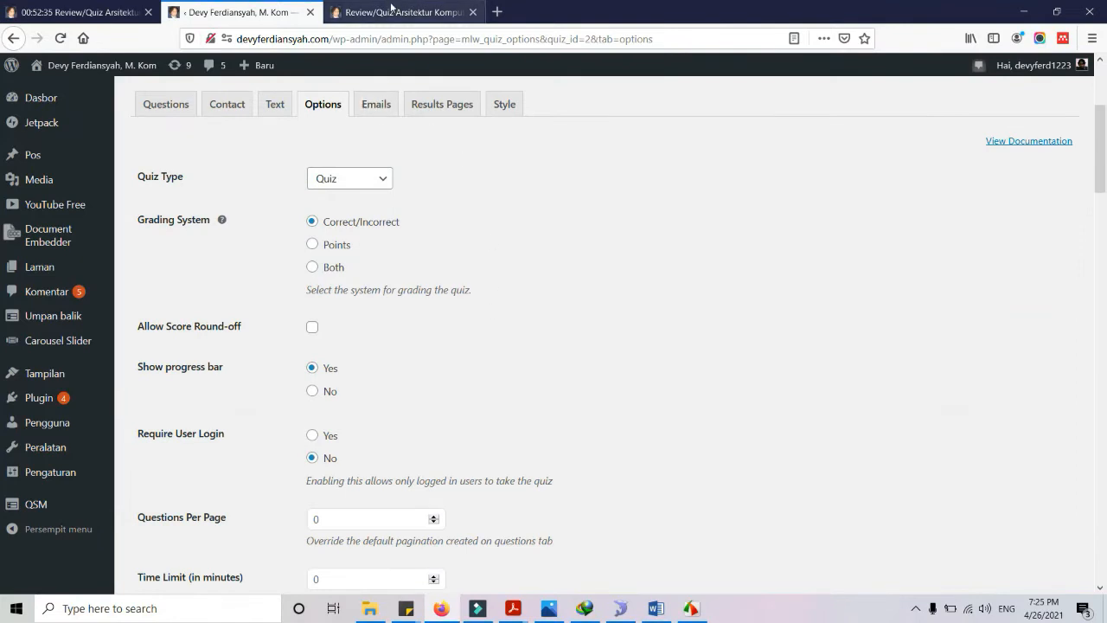
Look over the Komputer quiz preview tab again
{"action": "left_click", "coordinate": [393, 12]}
{"action": "scroll", "coordinate": [478, 246], "scroll_direction": "down", "scroll_amount": 2}
{"action": "scroll", "coordinate": [358, 307], "scroll_direction": "up", "scroll_amount": 4}
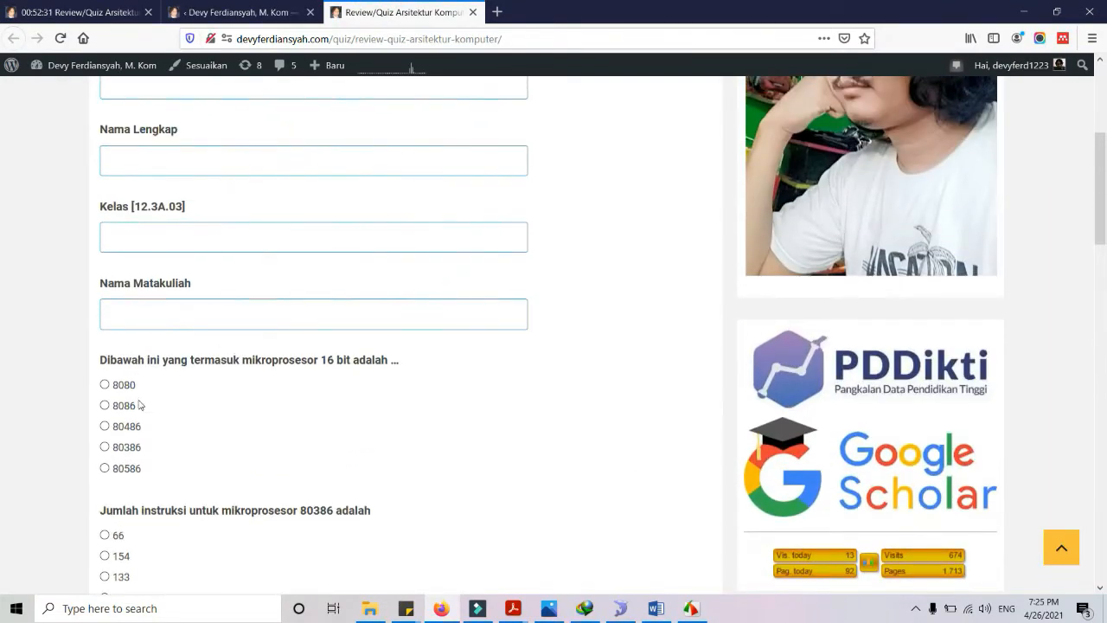
{"action": "scroll", "coordinate": [105, 374], "scroll_direction": "down", "scroll_amount": 3}
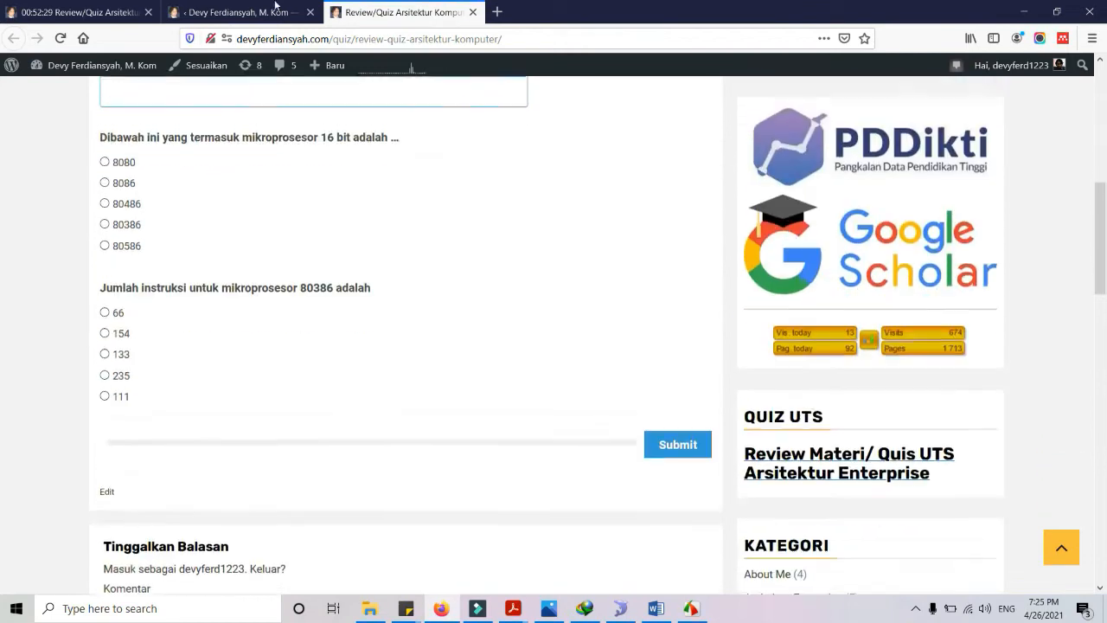
Scroll the quiz Options down to the Time Limit and timer settings
{"action": "left_click", "coordinate": [268, 12]}
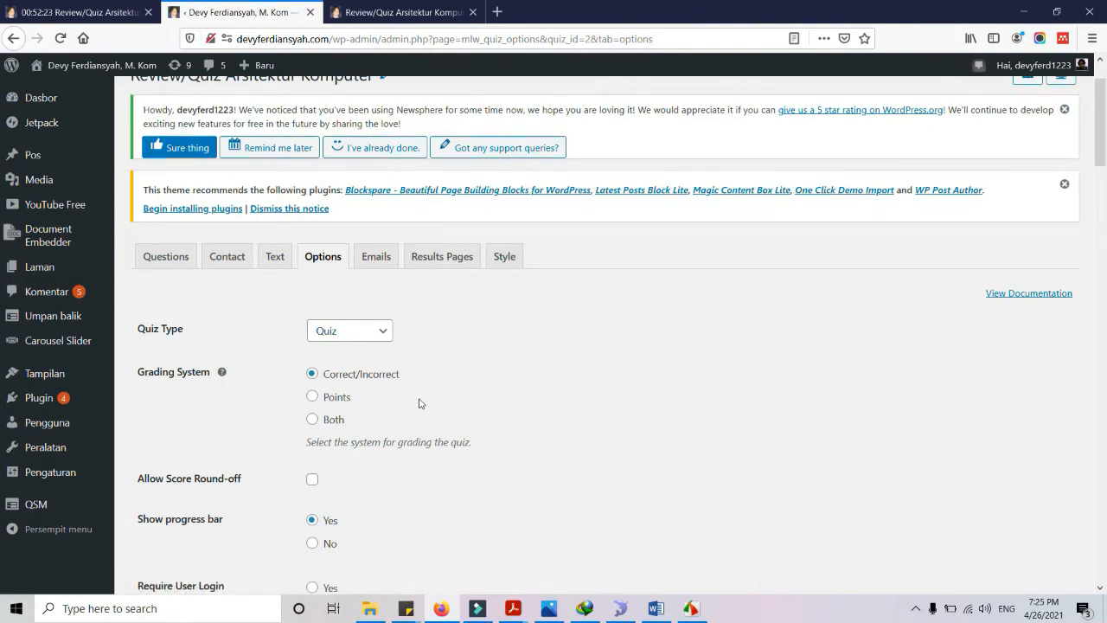
{"action": "scroll", "coordinate": [419, 404], "scroll_direction": "down", "scroll_amount": 1}
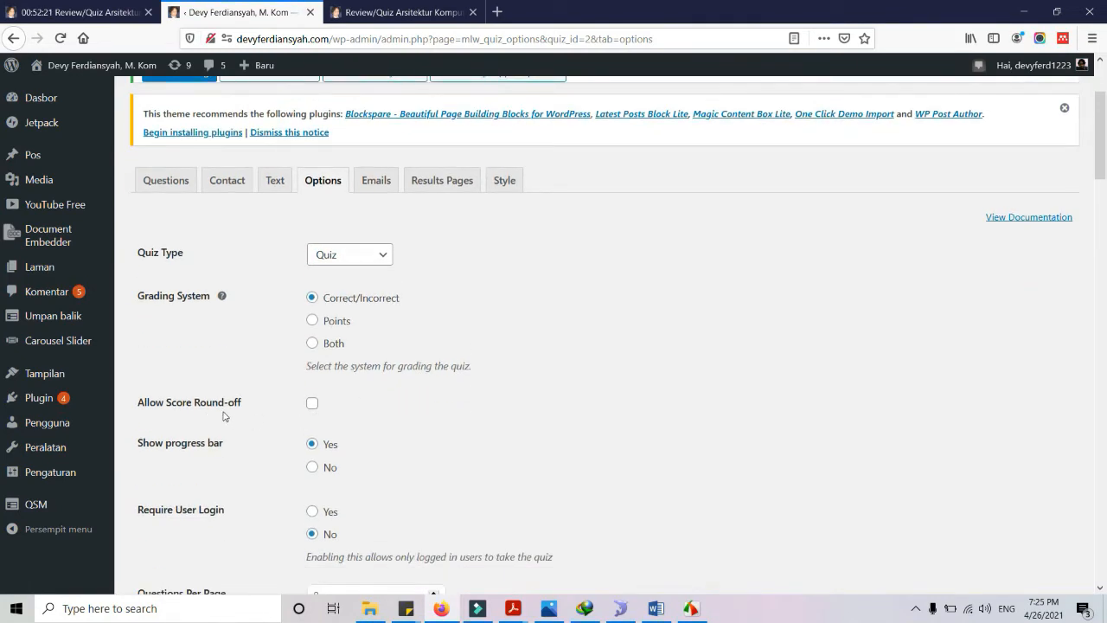
{"action": "scroll", "coordinate": [337, 413], "scroll_direction": "down", "scroll_amount": 2}
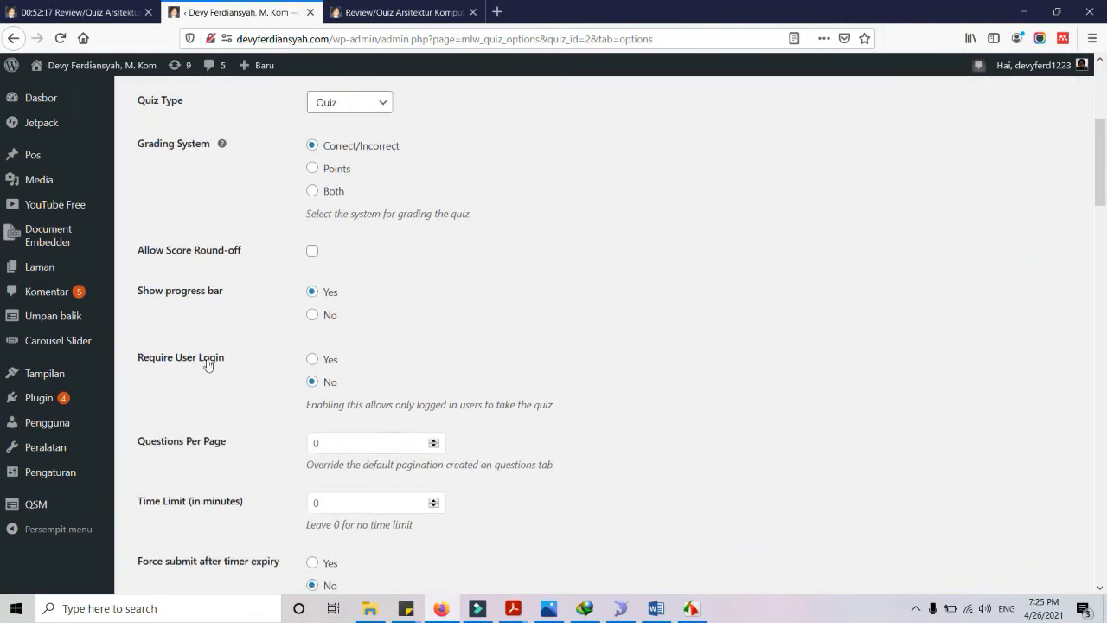
{"action": "scroll", "coordinate": [210, 363], "scroll_direction": "down", "scroll_amount": 1}
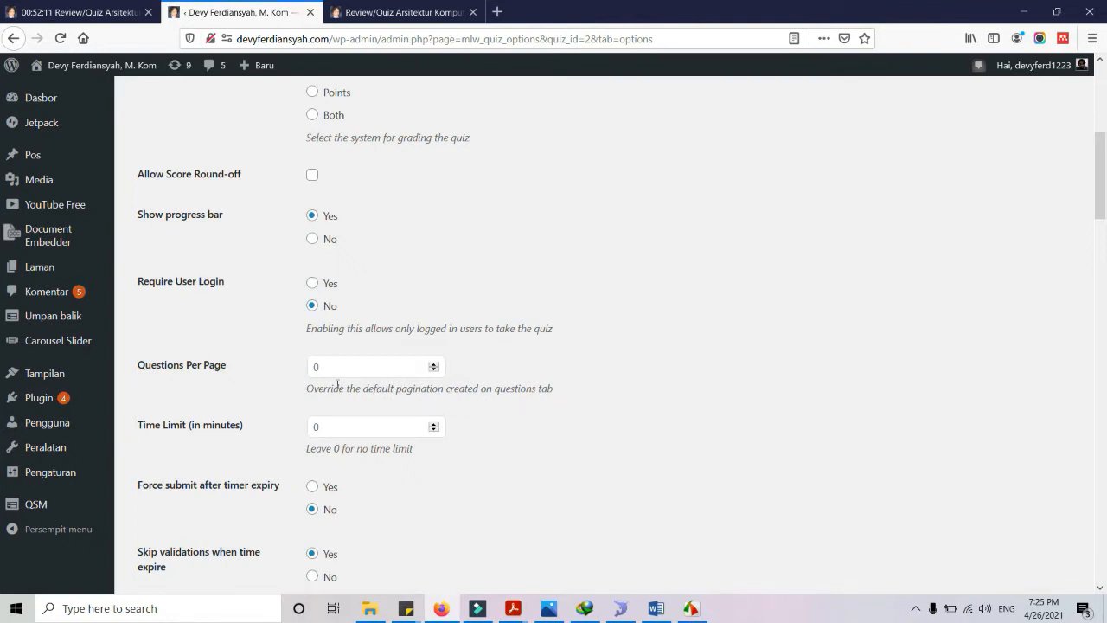
{"action": "scroll", "coordinate": [334, 370], "scroll_direction": "down", "scroll_amount": 2}
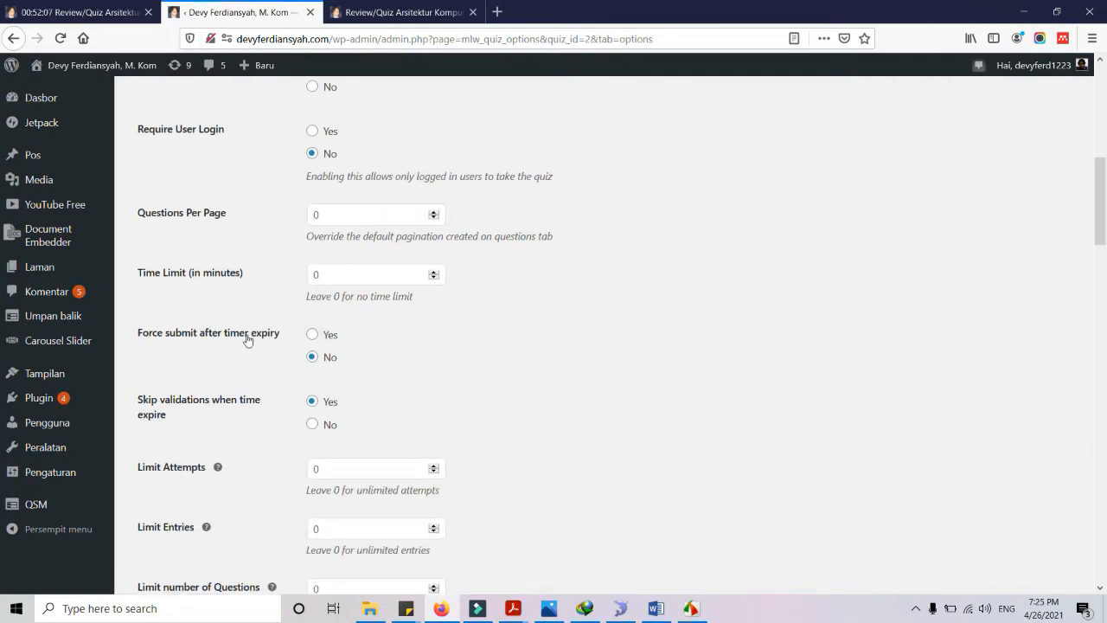
Set Force submit after timer expiry to Yes and the Time Limit to 60 minutes
{"action": "left_click", "coordinate": [314, 336]}
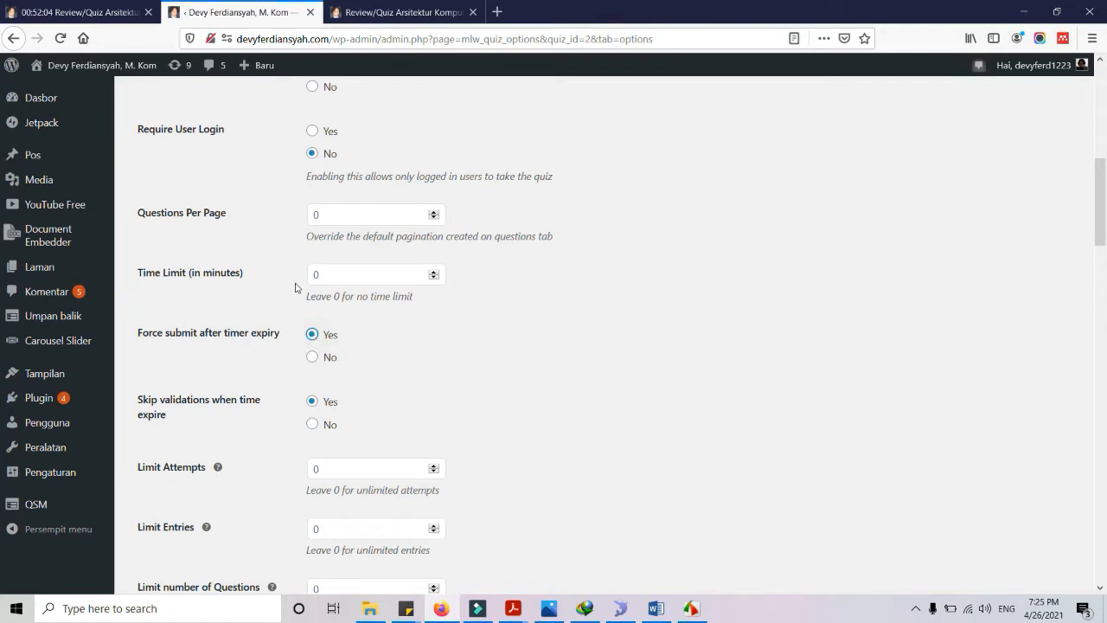
{"action": "double_click", "coordinate": [341, 277]}
{"action": "type", "text": "60"}
Open the Random Questions dropdown, currently Disabled, to view the randomization choices
{"action": "scroll", "coordinate": [363, 376], "scroll_direction": "down", "scroll_amount": 3}
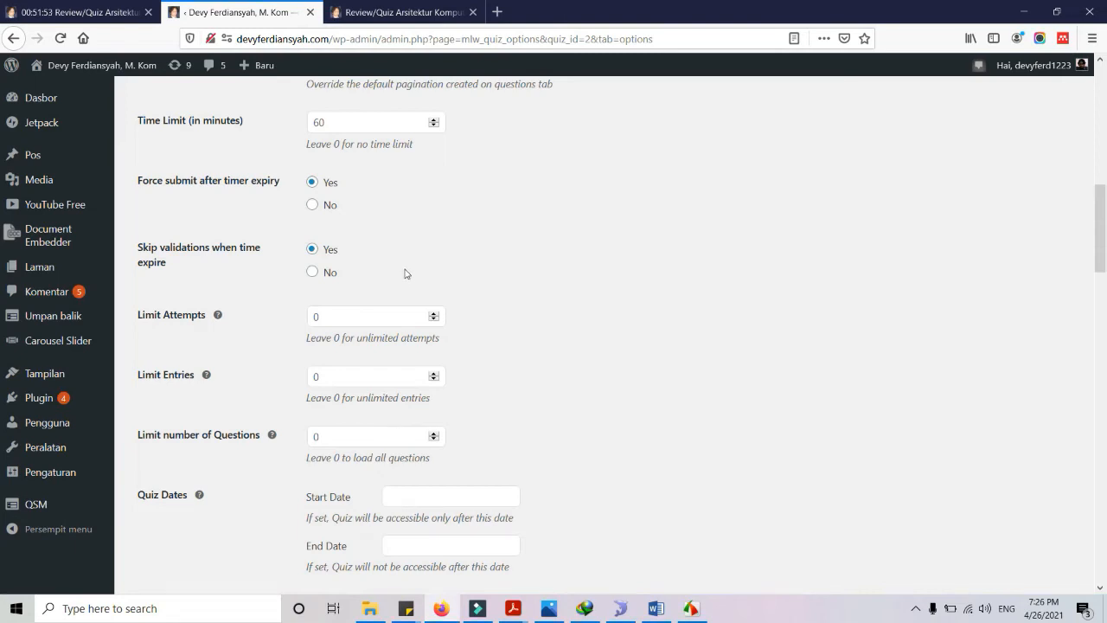
{"action": "scroll", "coordinate": [432, 299], "scroll_direction": "down", "scroll_amount": 2}
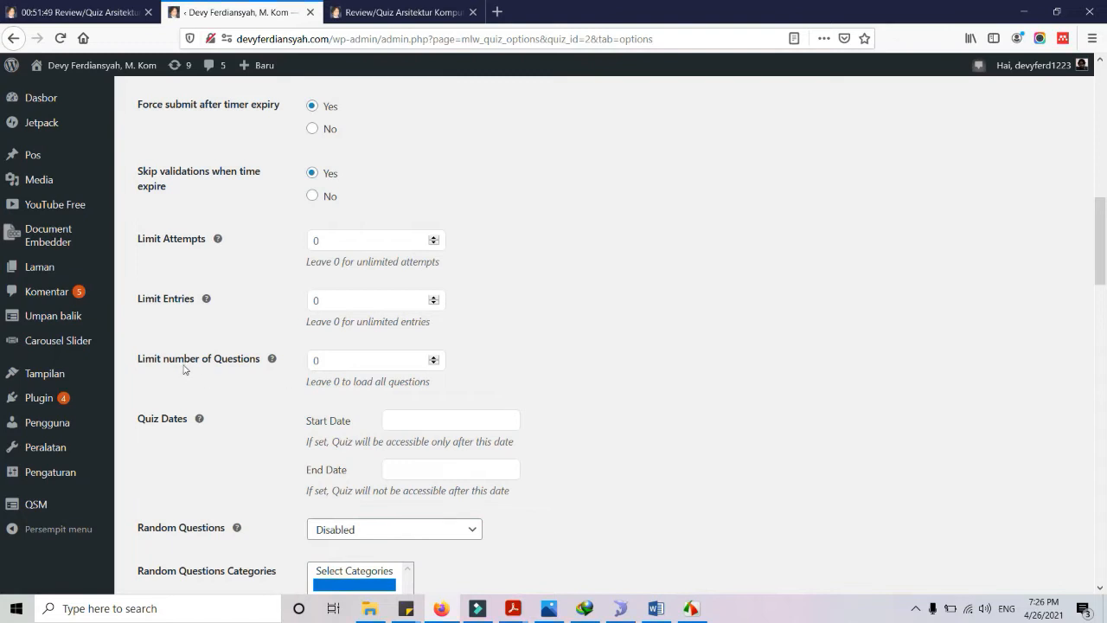
{"action": "scroll", "coordinate": [457, 361], "scroll_direction": "down", "scroll_amount": 3}
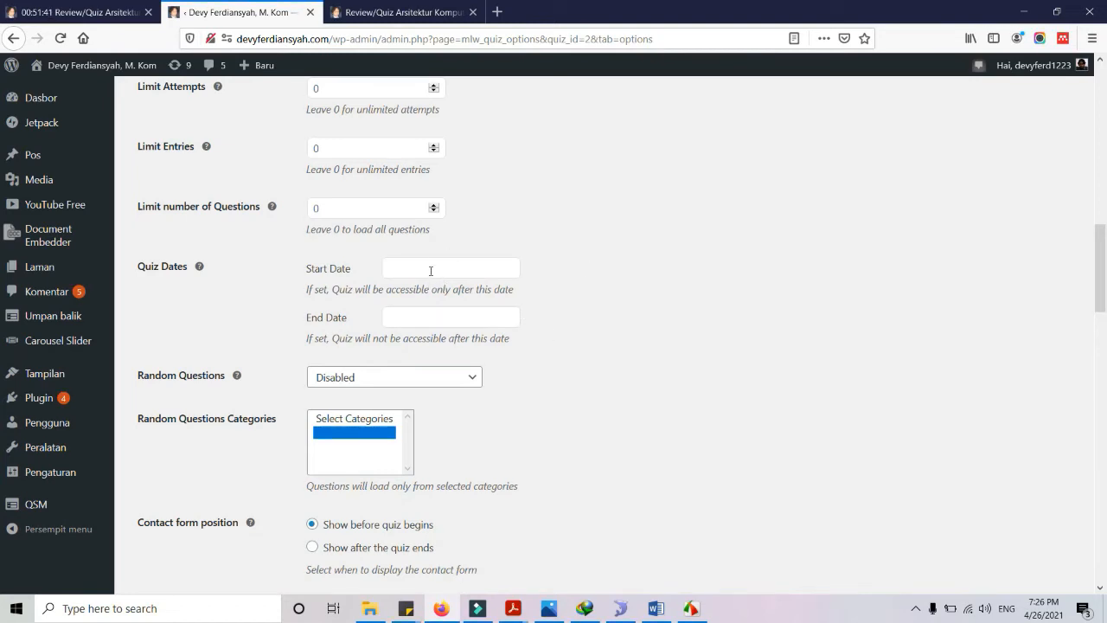
{"action": "scroll", "coordinate": [559, 346], "scroll_direction": "down", "scroll_amount": 2}
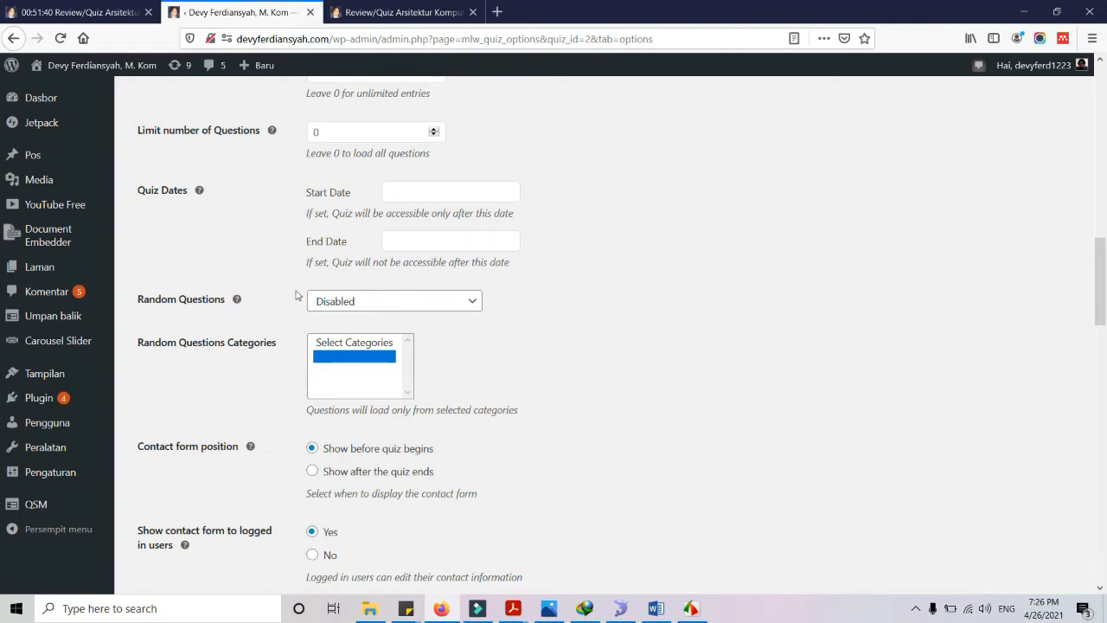
{"action": "left_click", "coordinate": [328, 307]}
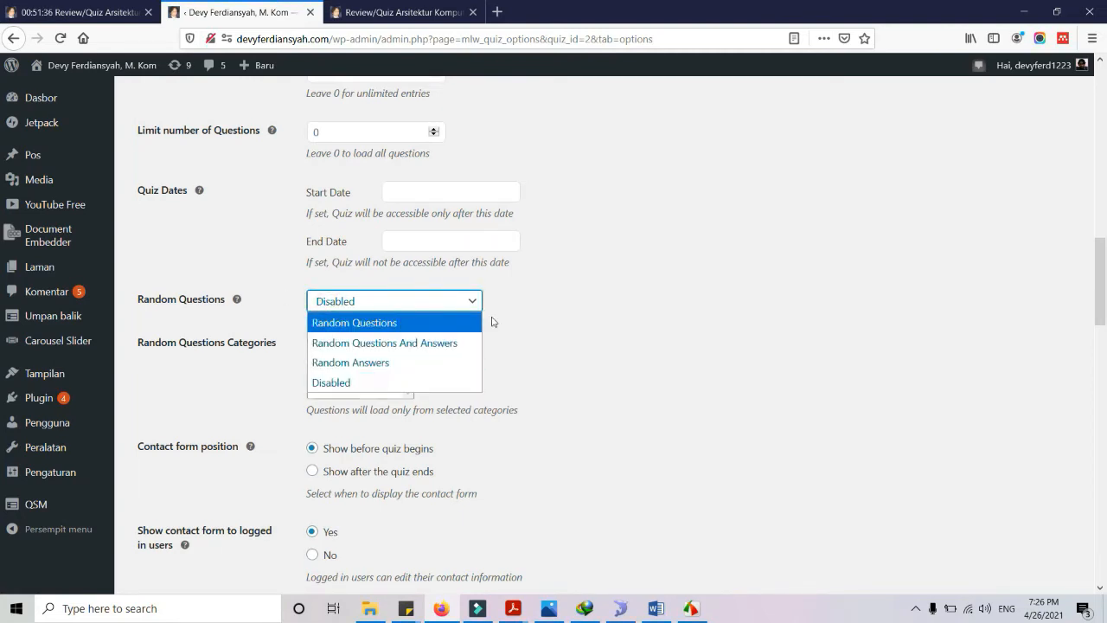
{"action": "left_click", "coordinate": [547, 298]}
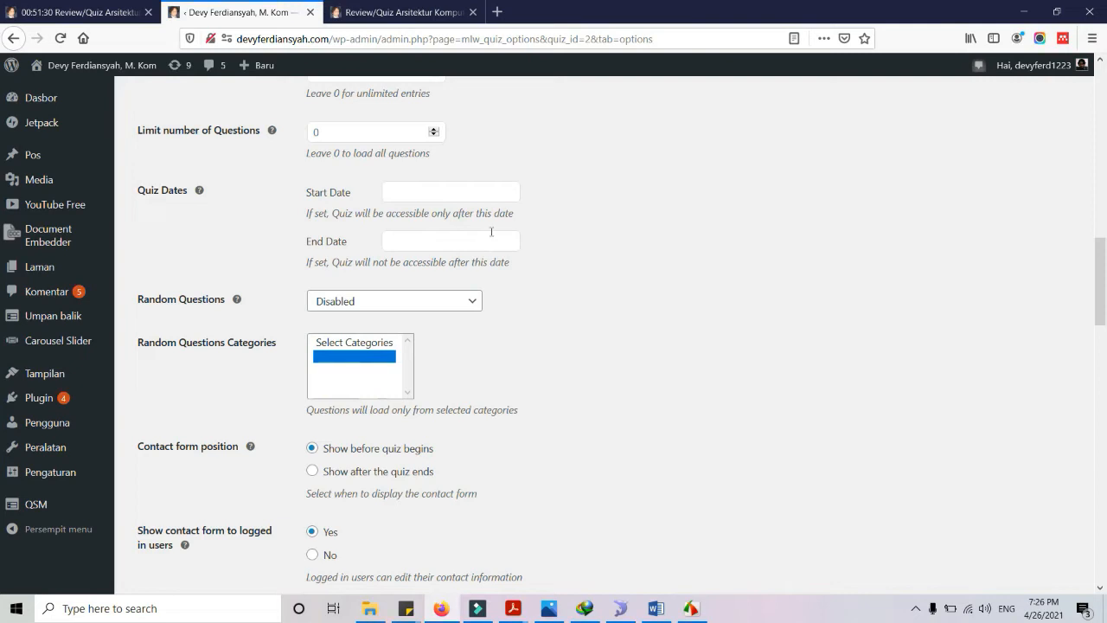
{"action": "left_click", "coordinate": [423, 303]}
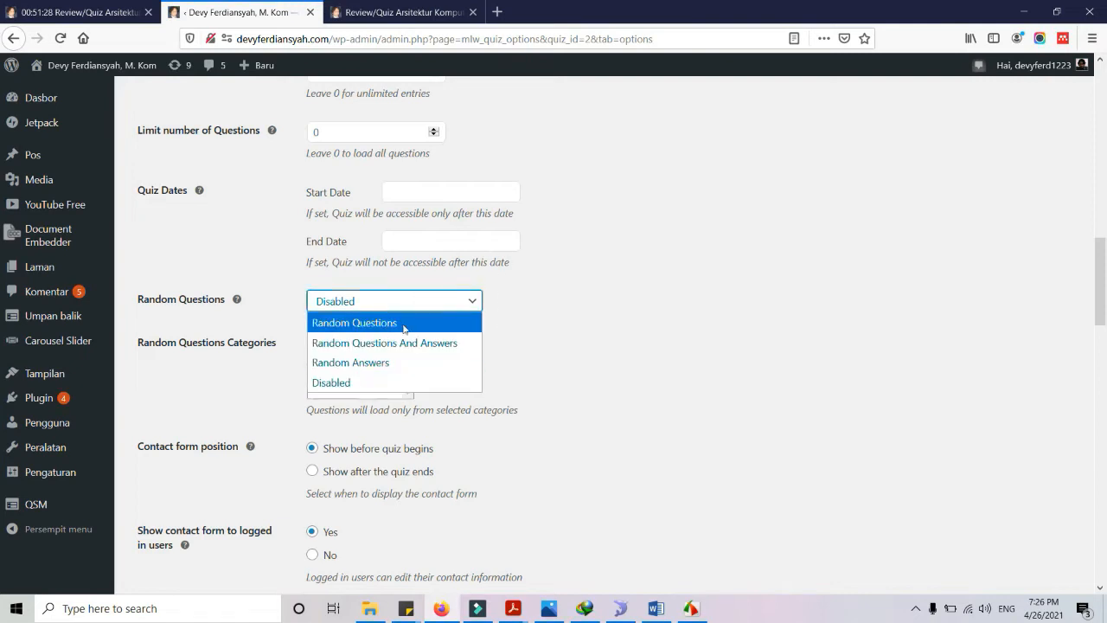
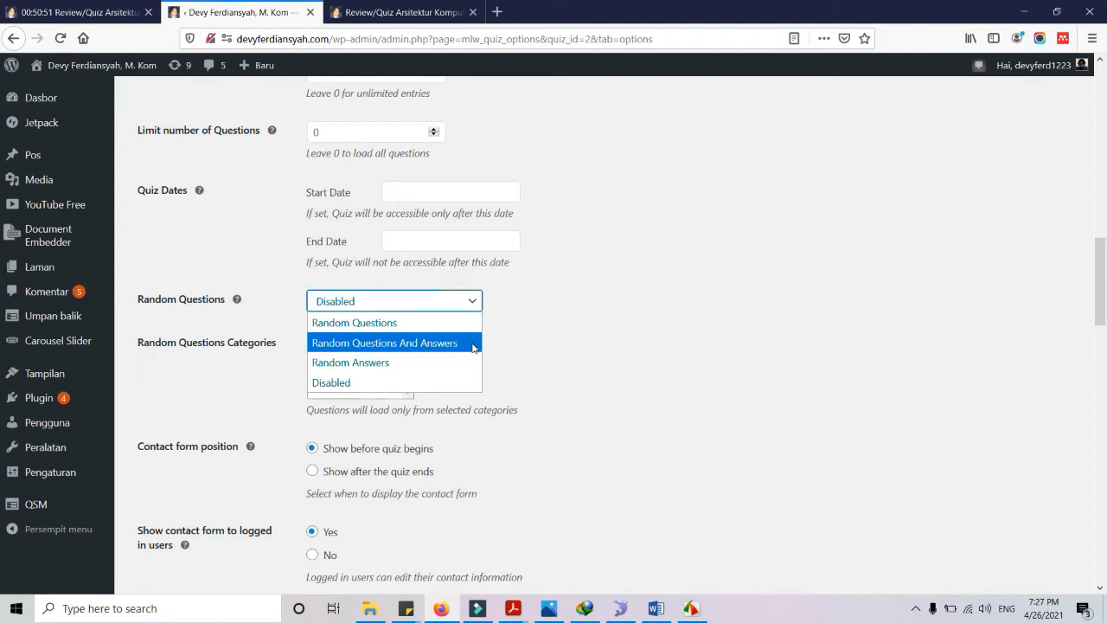
Leave Random Questions disabled and compare the Arsitektur Komputer and Enterprise quiz pages
{"action": "left_click", "coordinate": [533, 353]}
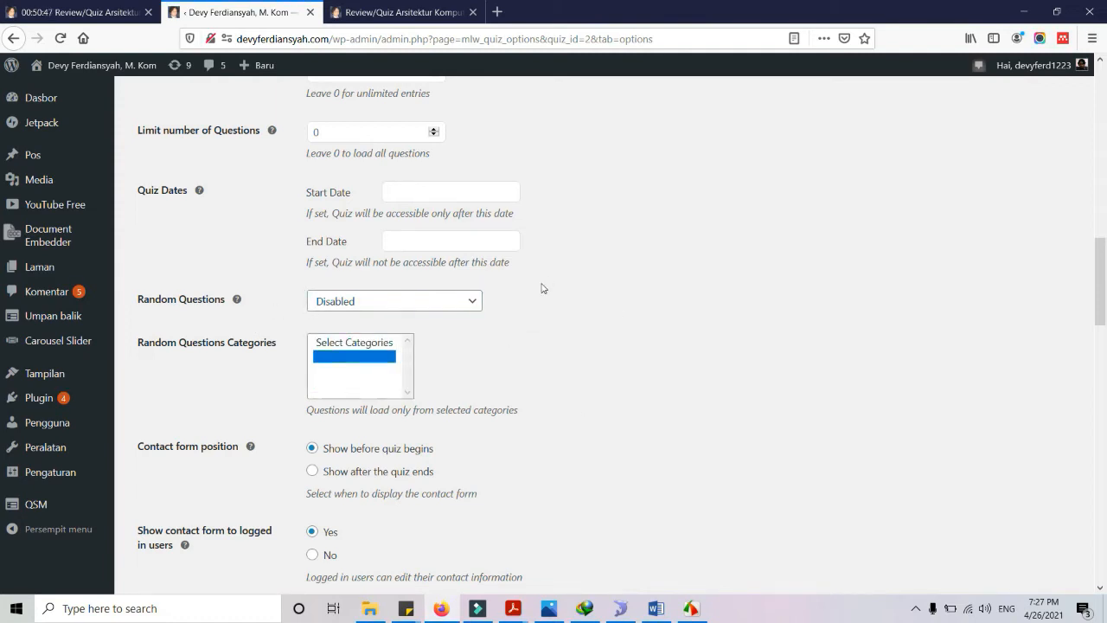
{"action": "scroll", "coordinate": [541, 294], "scroll_direction": "down", "scroll_amount": 2}
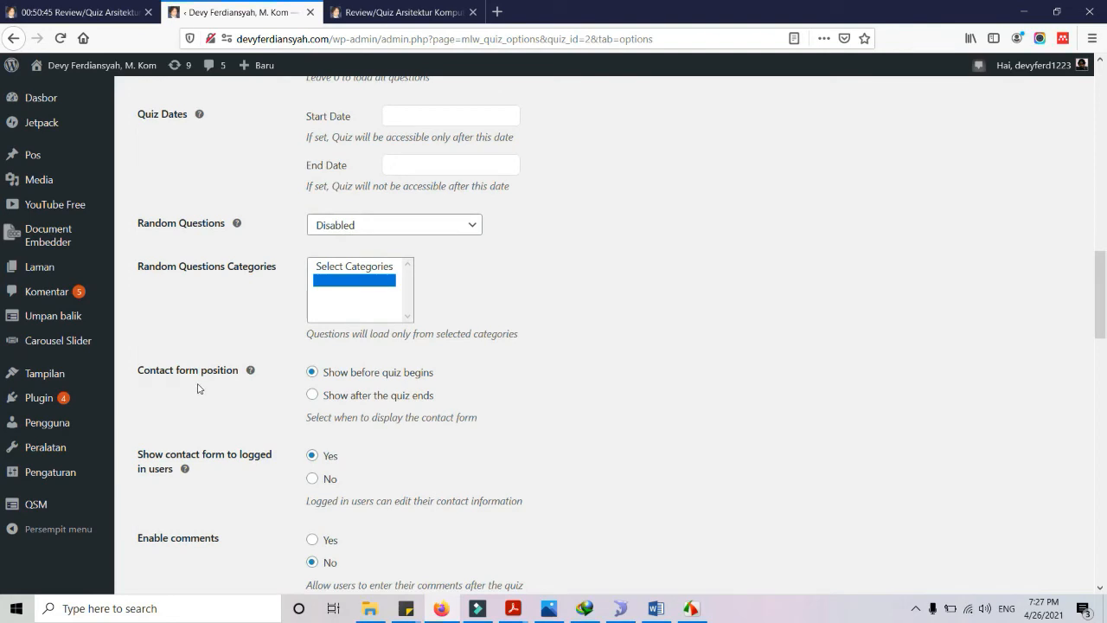
{"action": "scroll", "coordinate": [457, 366], "scroll_direction": "down", "scroll_amount": 2}
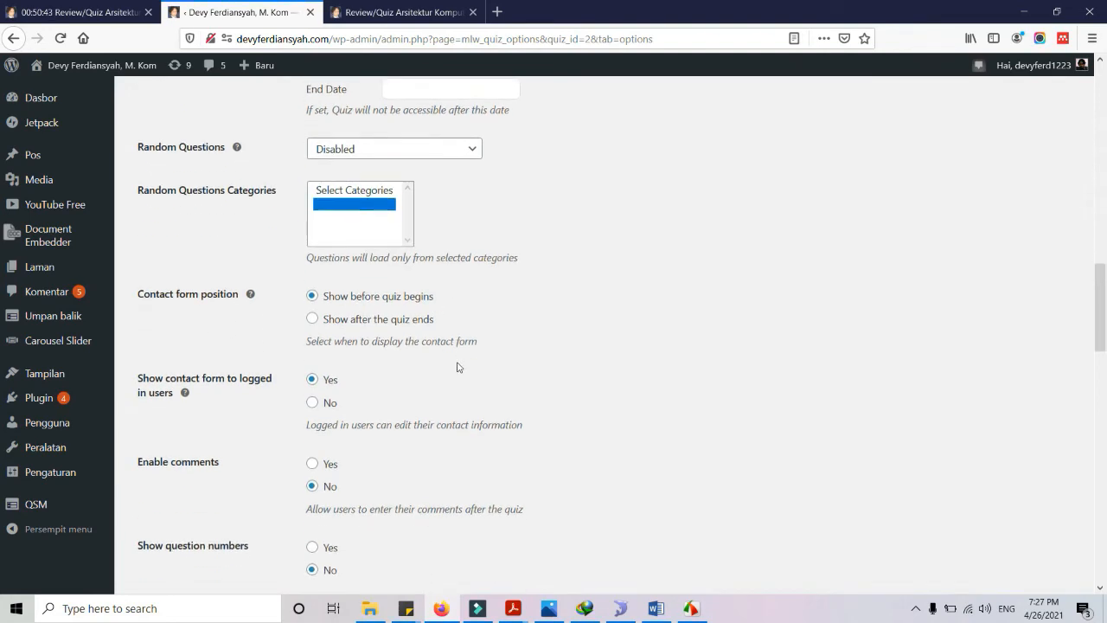
{"action": "scroll", "coordinate": [473, 353], "scroll_direction": "down", "scroll_amount": 2}
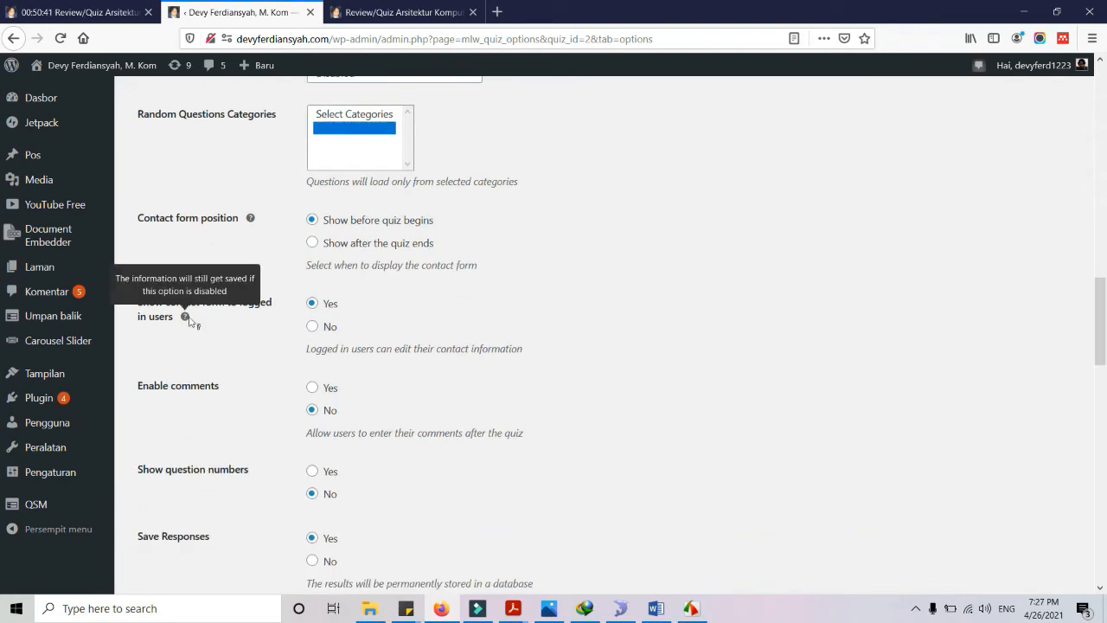
{"action": "scroll", "coordinate": [435, 341], "scroll_direction": "down", "scroll_amount": 2}
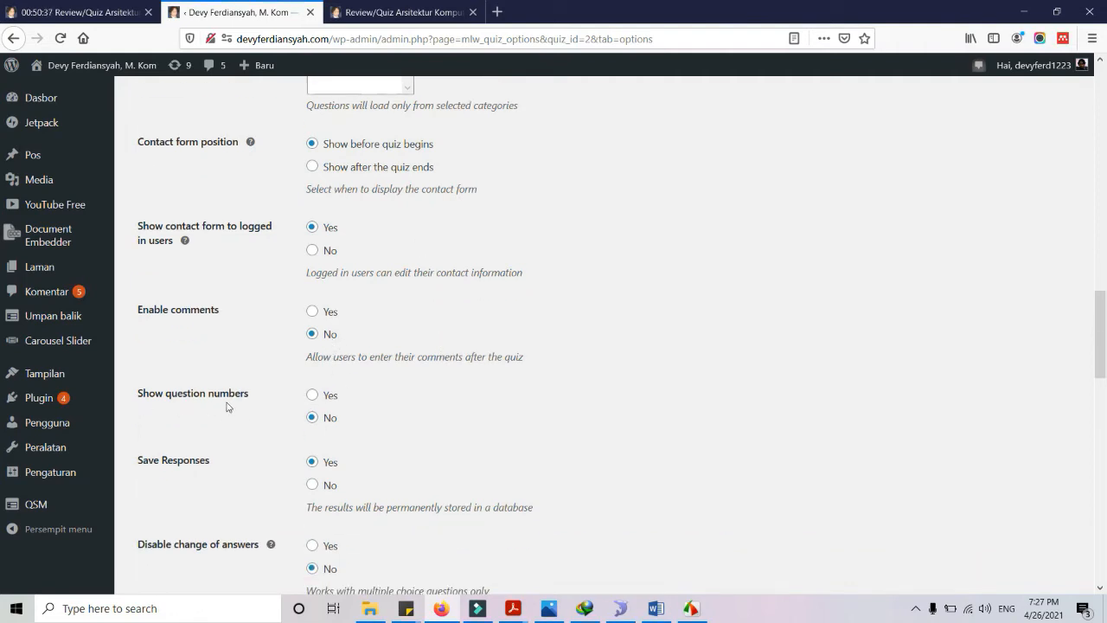
{"action": "left_click", "coordinate": [402, 12]}
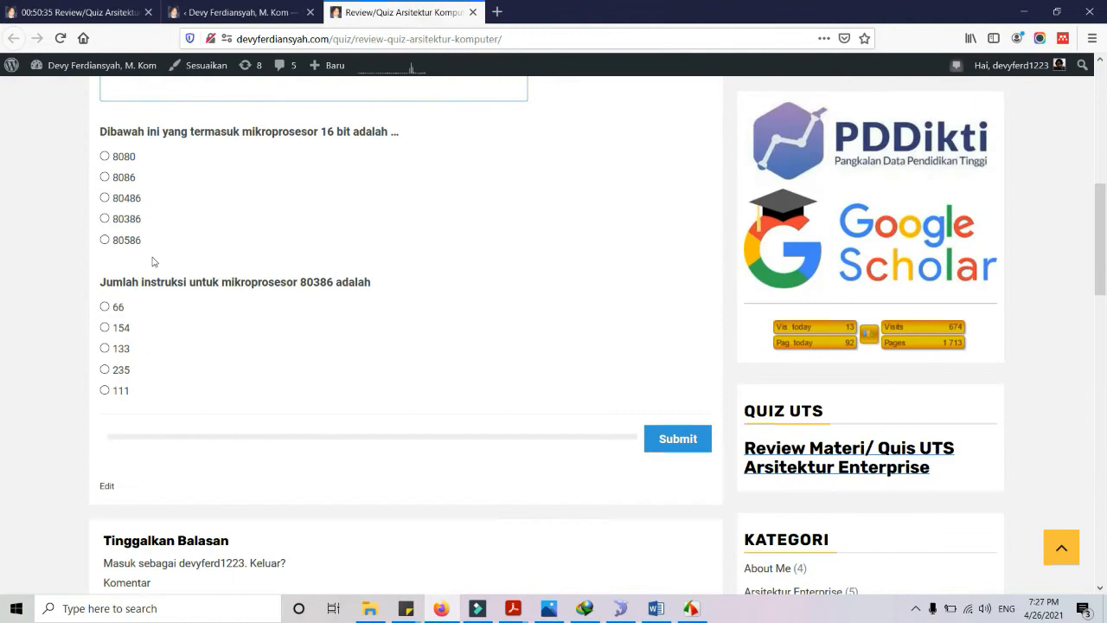
{"action": "left_click", "coordinate": [74, 12]}
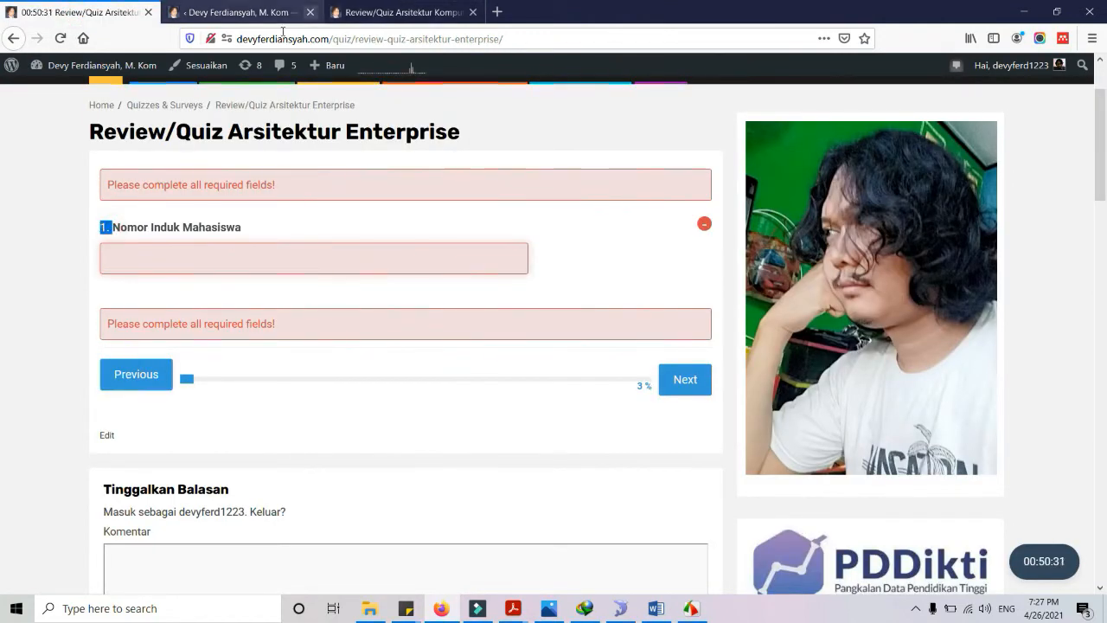
{"action": "left_click", "coordinate": [251, 12]}
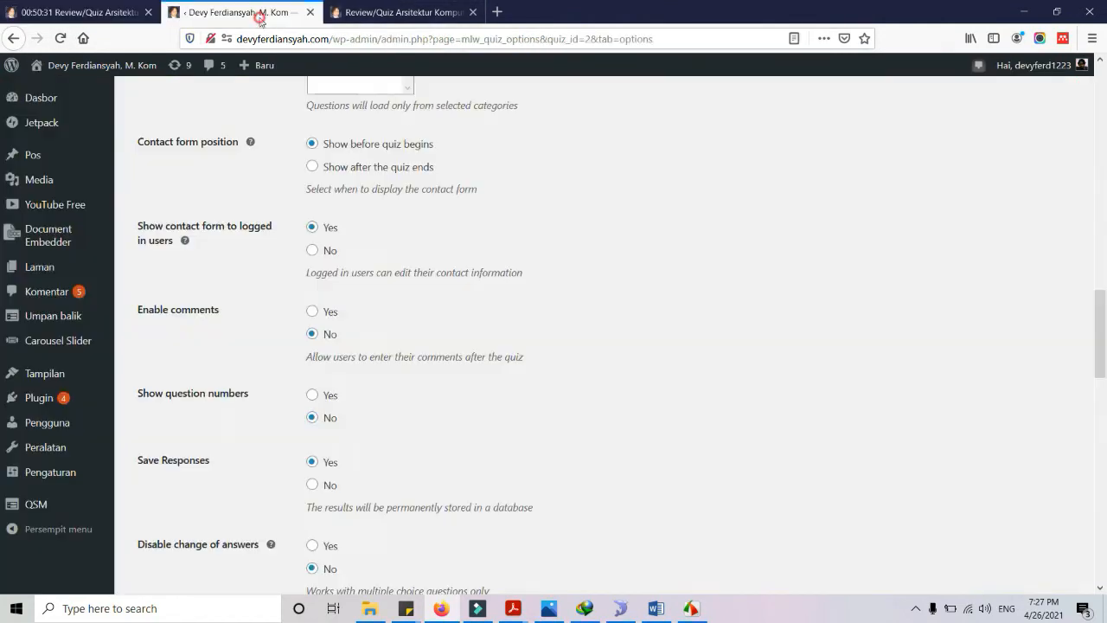
Set Show question numbers and Add class for correct/incorrect answers to Yes
{"action": "left_click", "coordinate": [311, 394]}
{"action": "scroll", "coordinate": [500, 415], "scroll_direction": "down", "scroll_amount": 2}
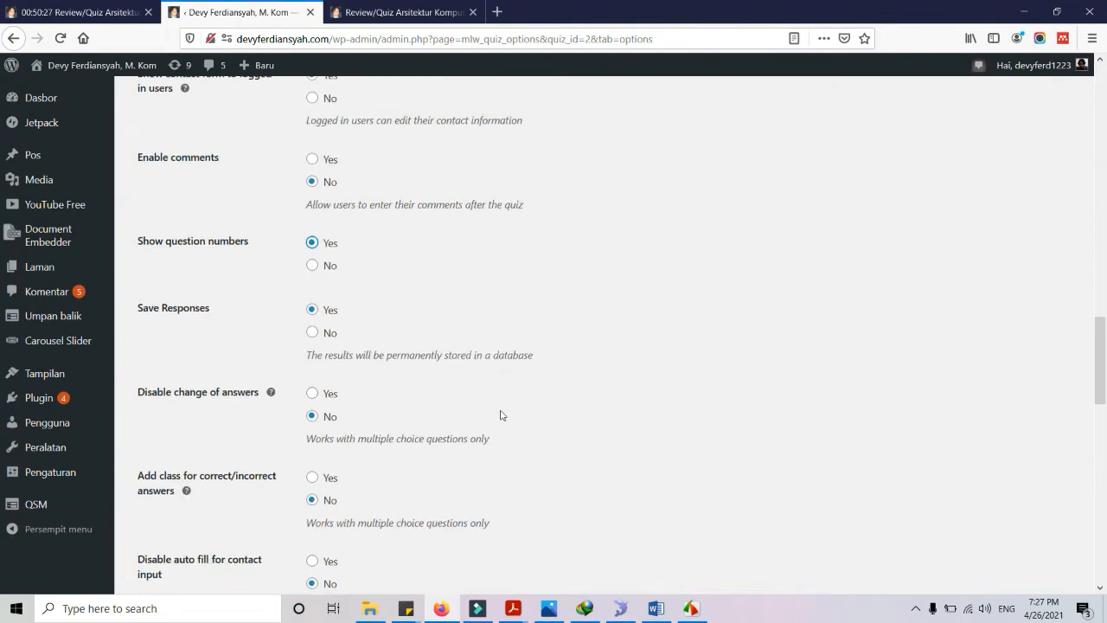
{"action": "scroll", "coordinate": [484, 398], "scroll_direction": "down", "scroll_amount": 2}
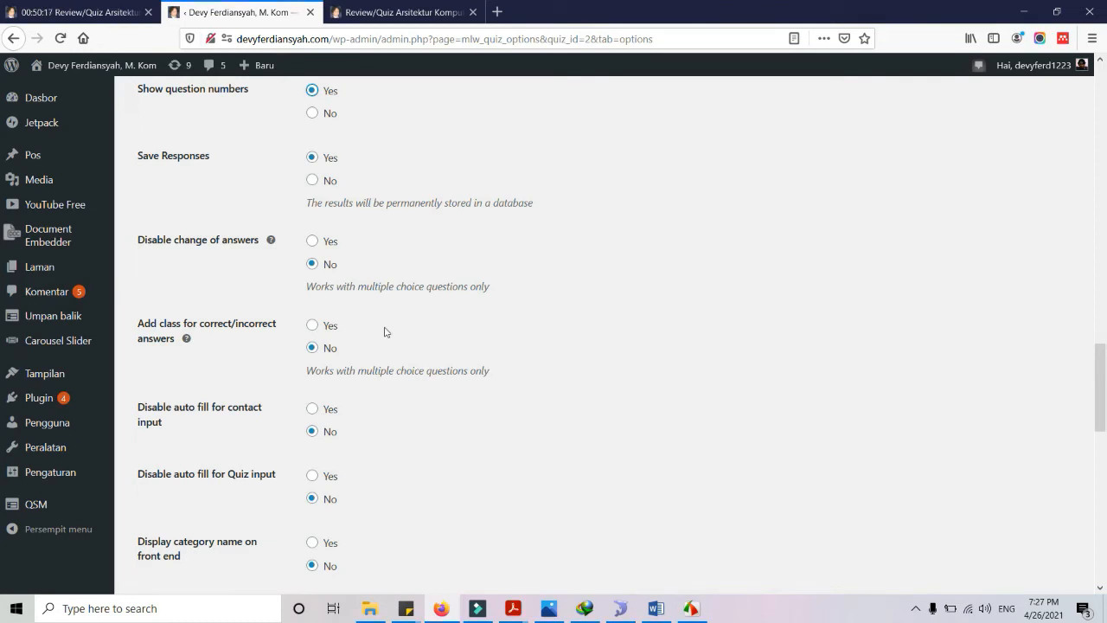
{"action": "scroll", "coordinate": [476, 386], "scroll_direction": "down", "scroll_amount": 1}
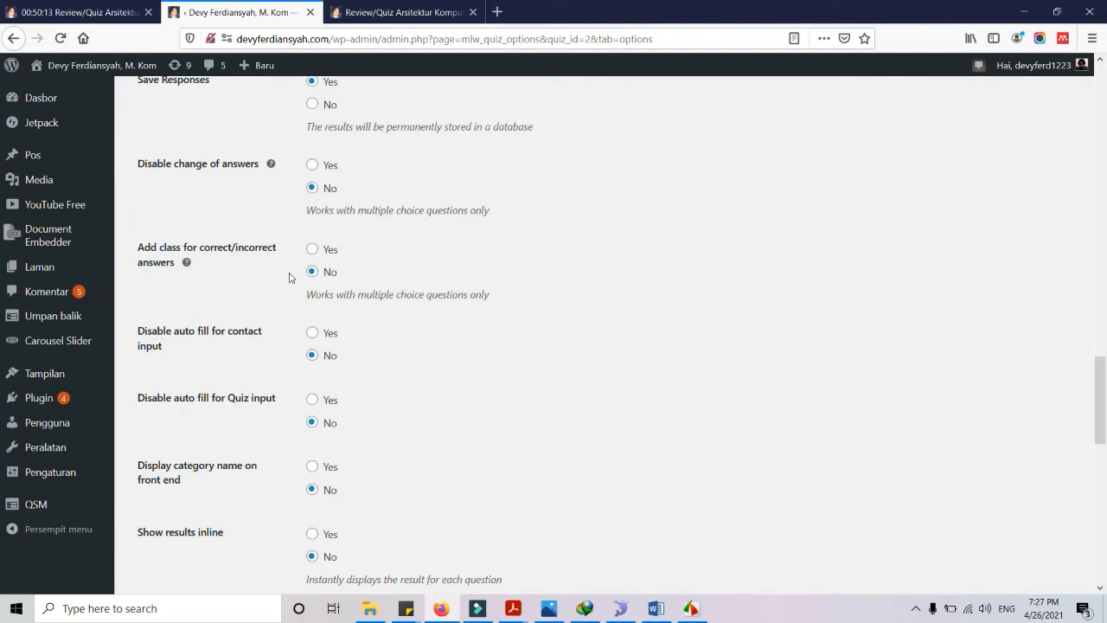
{"action": "left_click", "coordinate": [312, 249]}
{"action": "scroll", "coordinate": [398, 374], "scroll_direction": "down", "scroll_amount": 1}
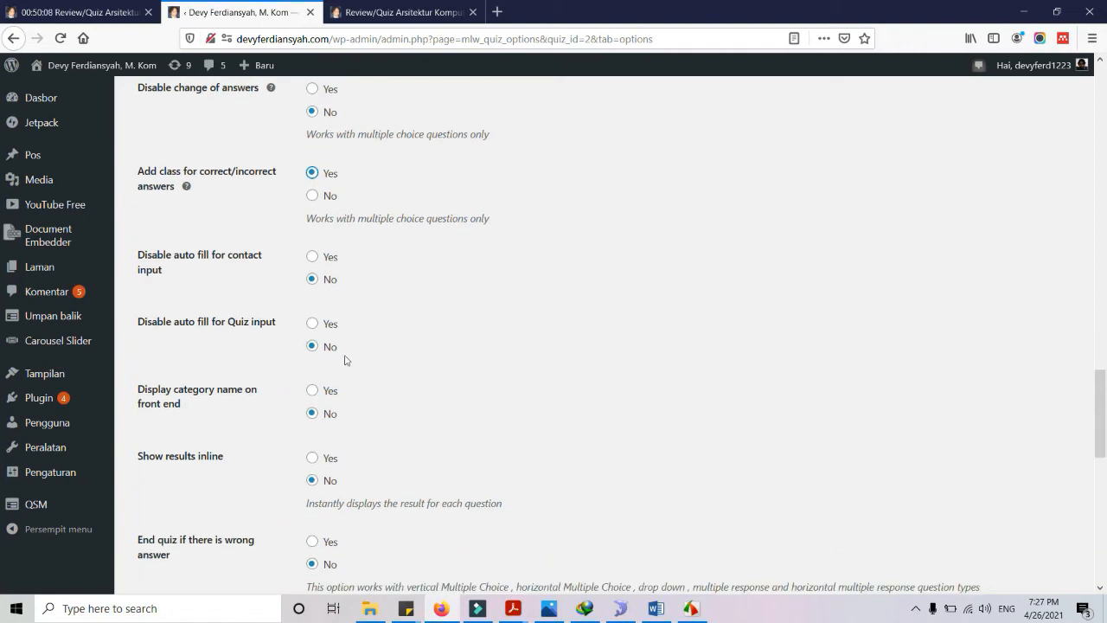
{"action": "scroll", "coordinate": [259, 363], "scroll_direction": "down", "scroll_amount": 1}
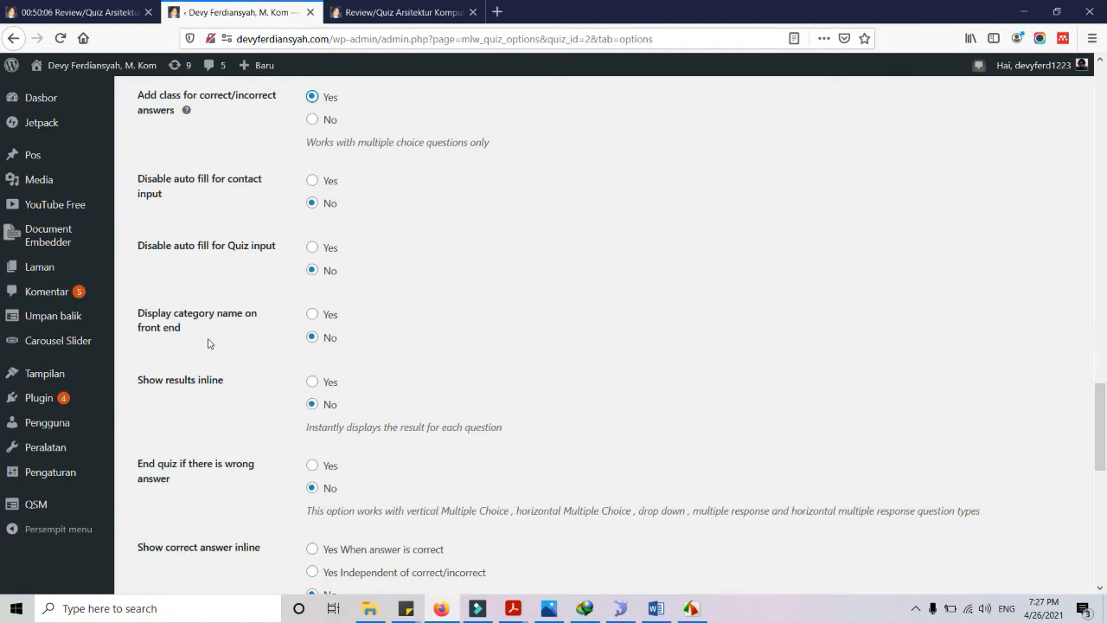
{"action": "scroll", "coordinate": [396, 343], "scroll_direction": "down", "scroll_amount": 2}
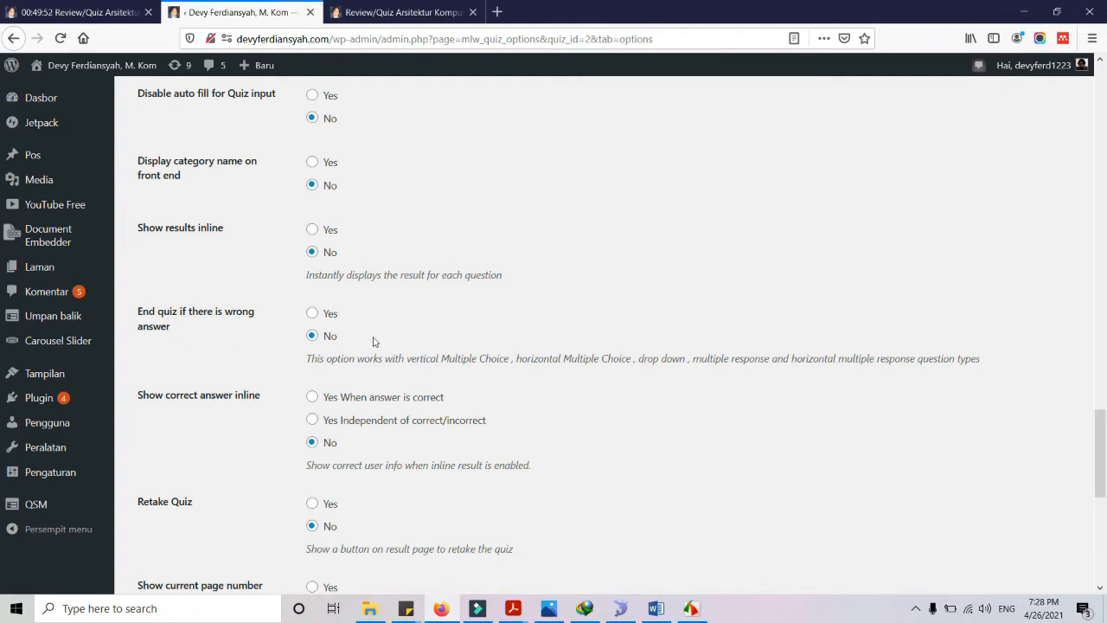
Turn on Show current page number, glancing at both quiz pages
{"action": "scroll", "coordinate": [374, 337], "scroll_direction": "down", "scroll_amount": 2}
{"action": "scroll", "coordinate": [378, 327], "scroll_direction": "down", "scroll_amount": 2}
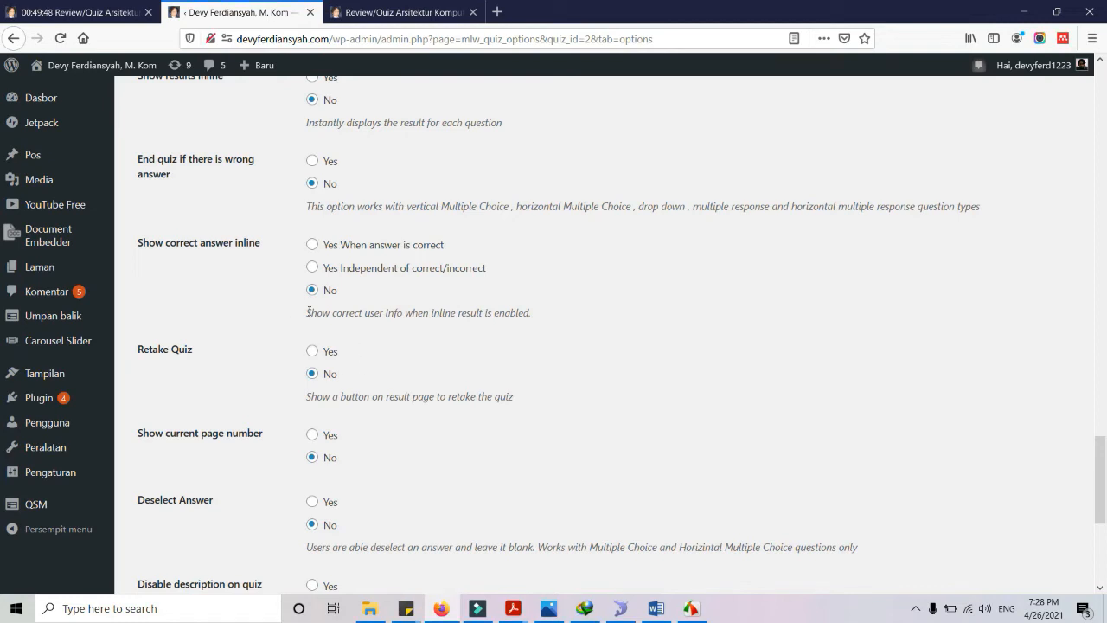
{"action": "scroll", "coordinate": [341, 365], "scroll_direction": "down", "scroll_amount": 2}
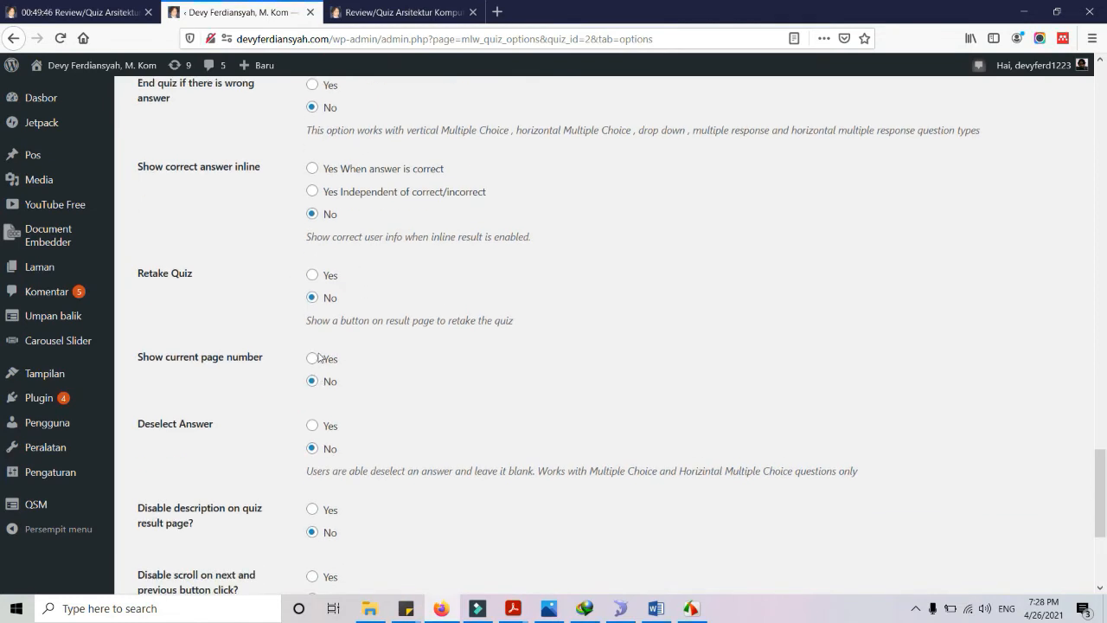
{"action": "left_click", "coordinate": [313, 359]}
{"action": "left_click", "coordinate": [77, 12]}
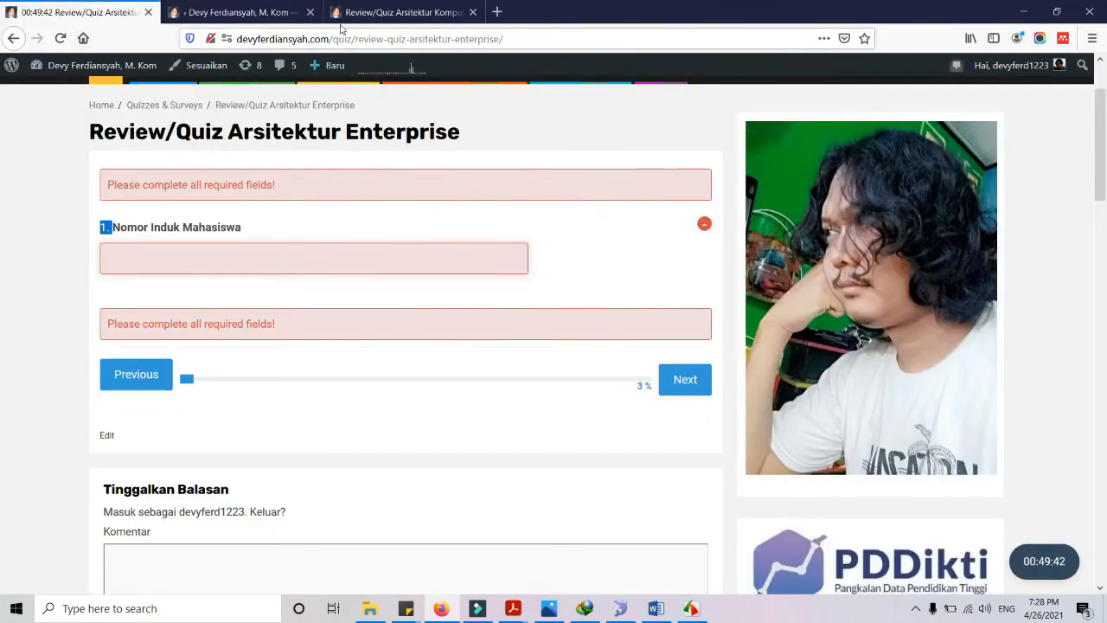
{"action": "left_click", "coordinate": [399, 12]}
{"action": "left_click", "coordinate": [232, 12]}
Set Quiz Animation to bounce and save the quiz options
{"action": "scroll", "coordinate": [437, 406], "scroll_direction": "down", "scroll_amount": 4}
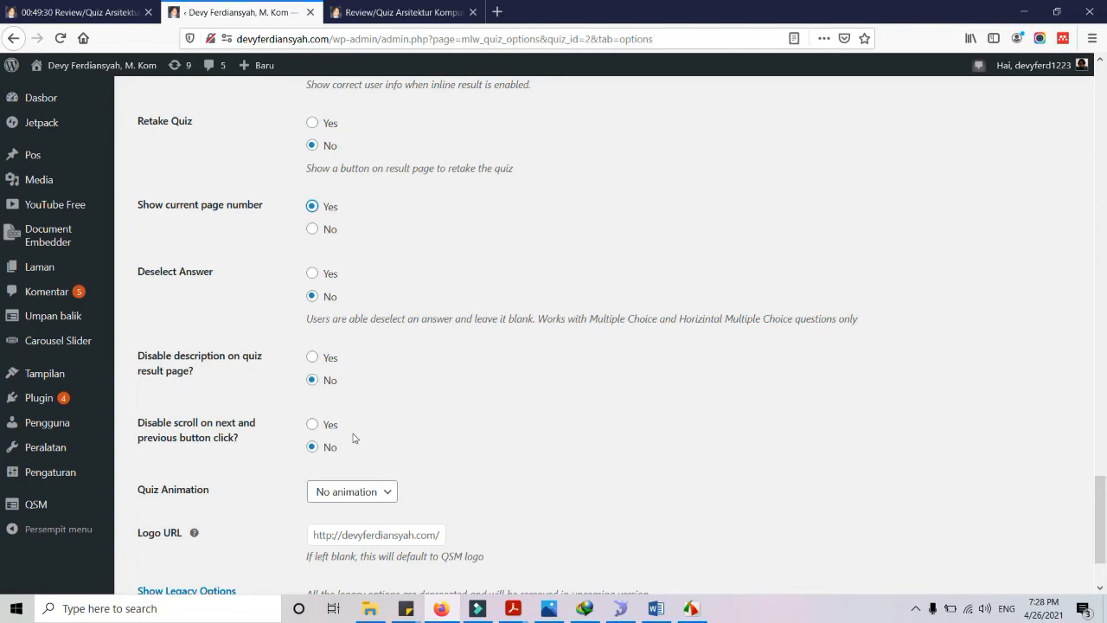
{"action": "scroll", "coordinate": [402, 438], "scroll_direction": "down", "scroll_amount": 2}
{"action": "left_click", "coordinate": [386, 417]}
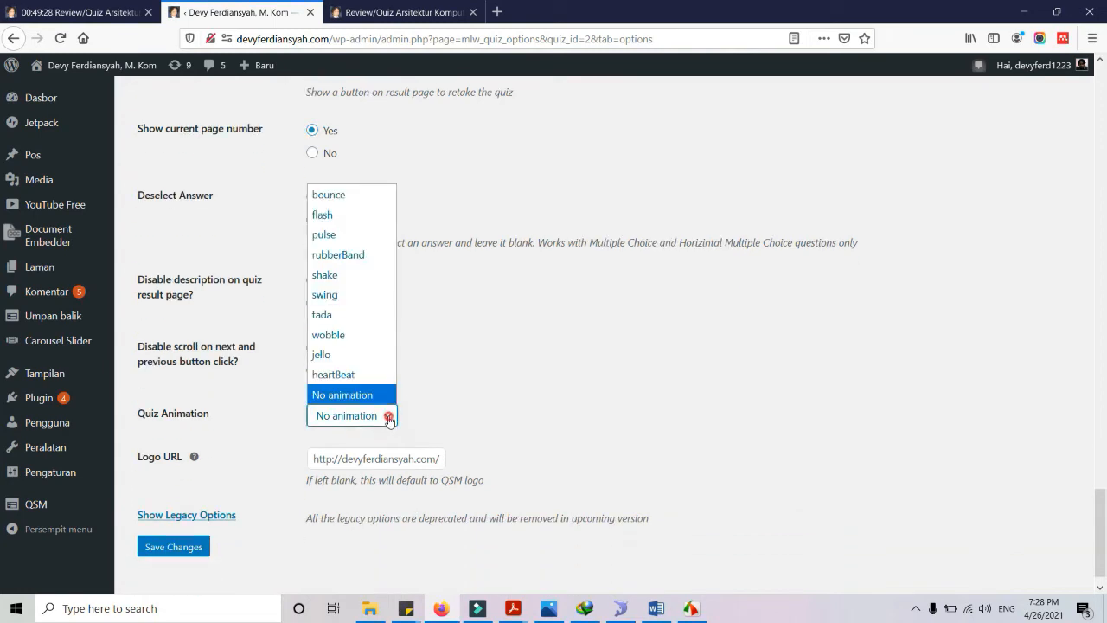
{"action": "left_click", "coordinate": [350, 196]}
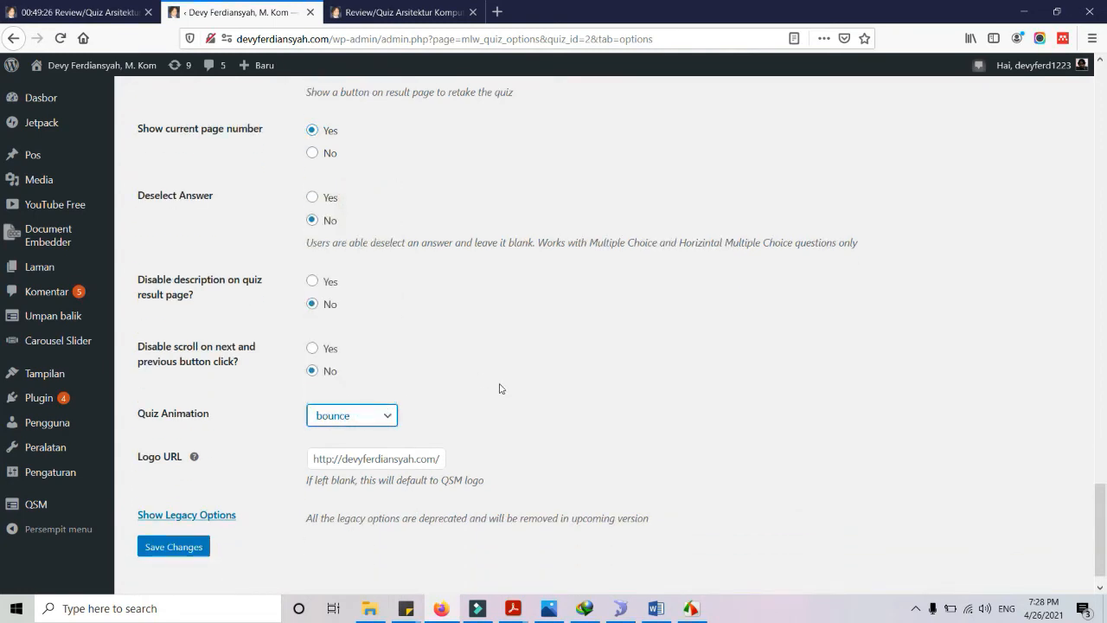
{"action": "left_click", "coordinate": [196, 550]}
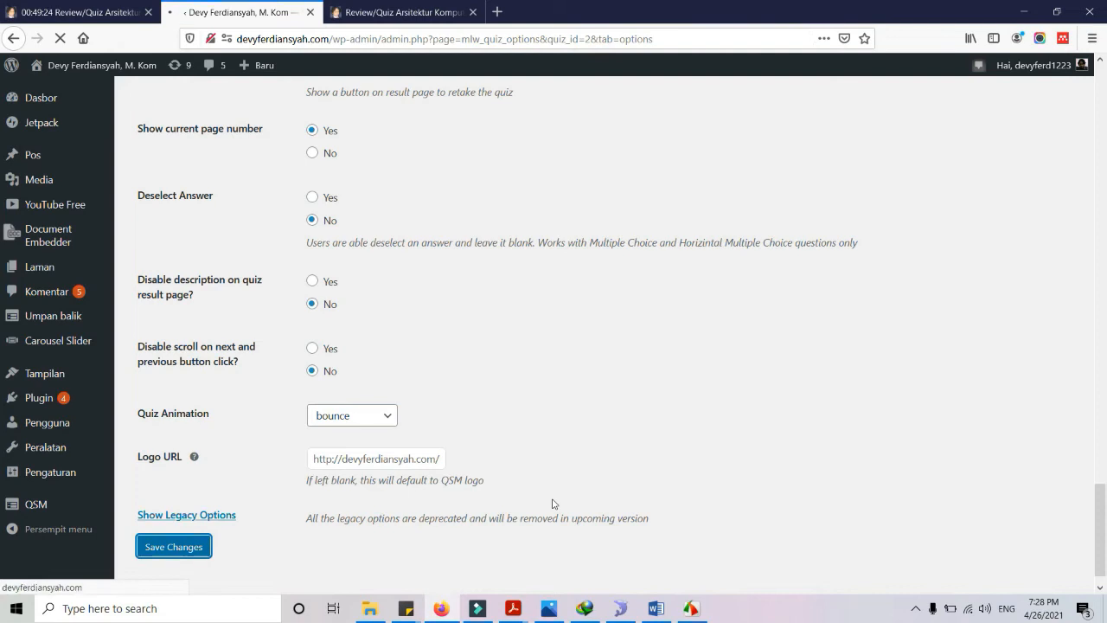
{"action": "left_click", "coordinate": [400, 14]}
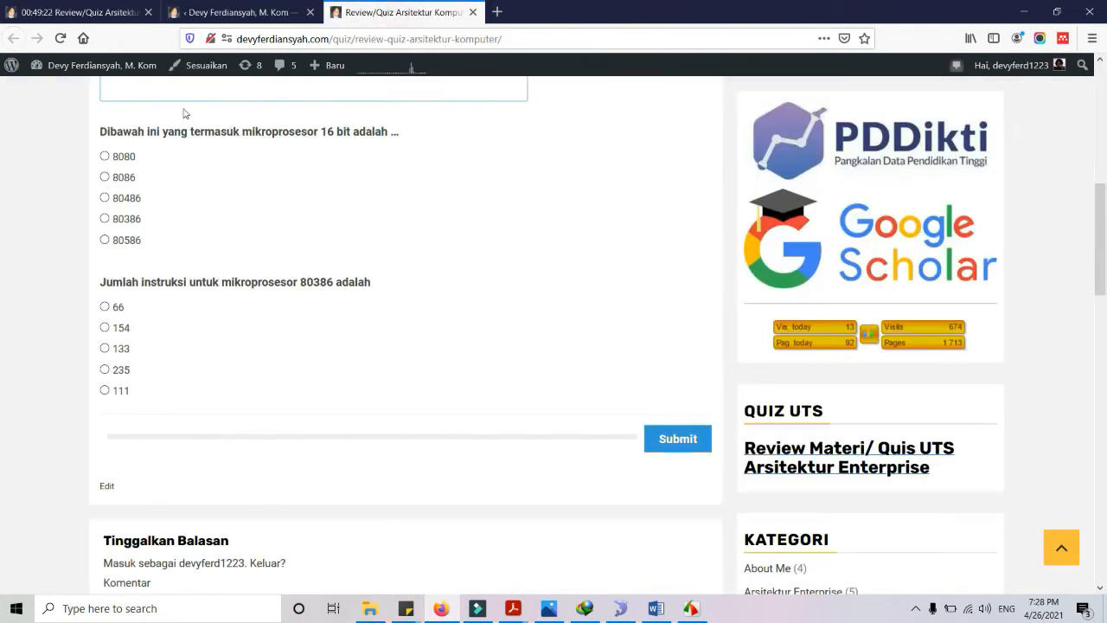
Reload the quiz page, then set questions per page to 1 and save the options
{"action": "left_click", "coordinate": [60, 38]}
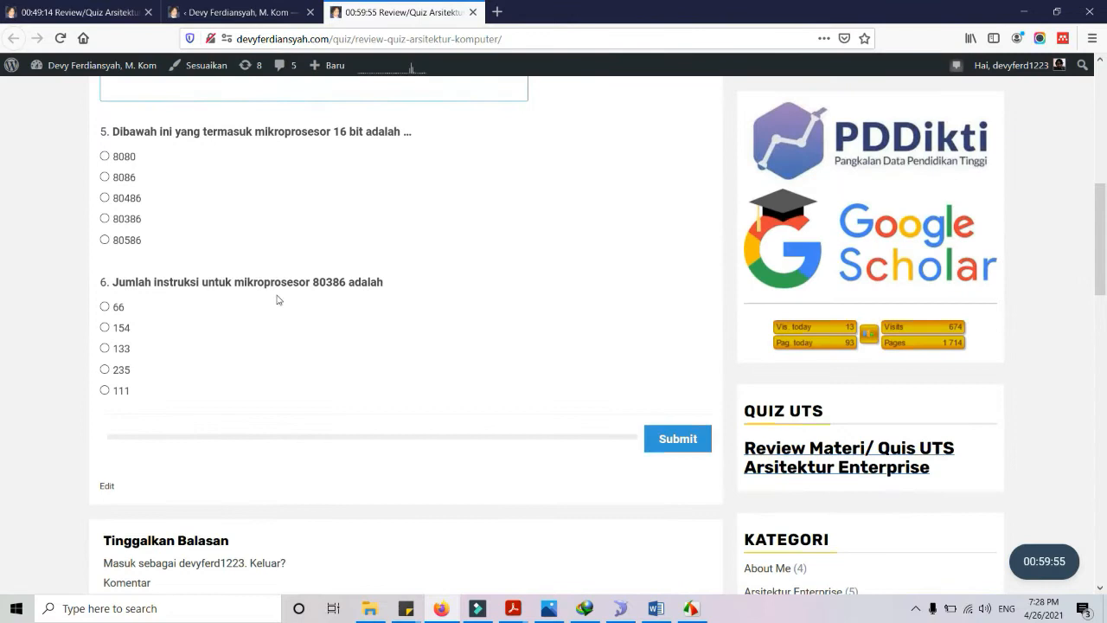
{"action": "scroll", "coordinate": [148, 307], "scroll_direction": "up", "scroll_amount": 6}
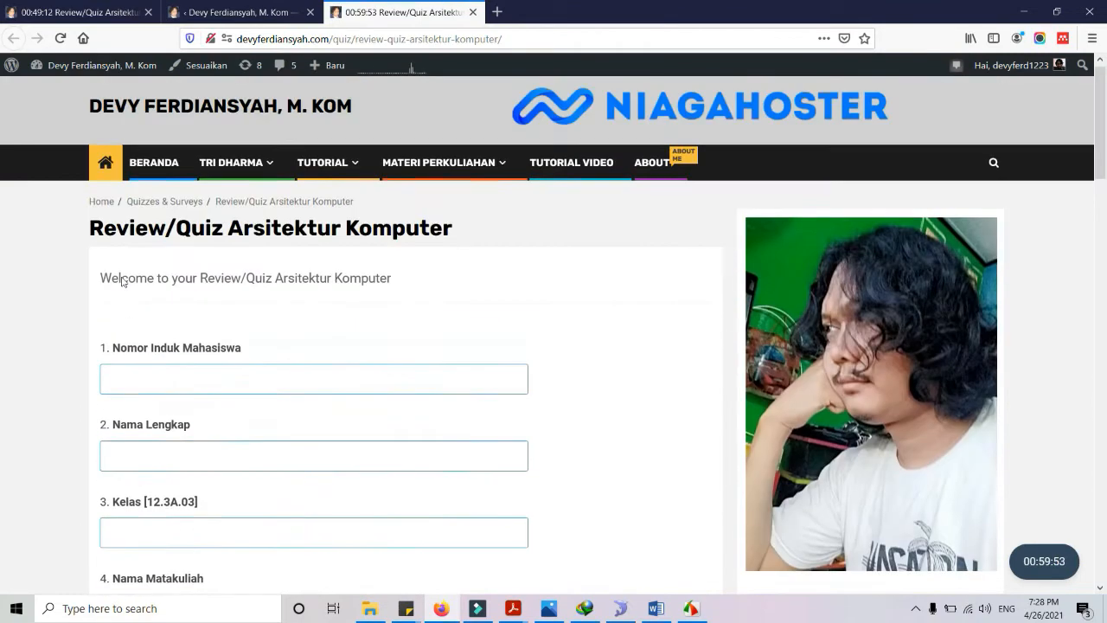
{"action": "left_click", "coordinate": [238, 12]}
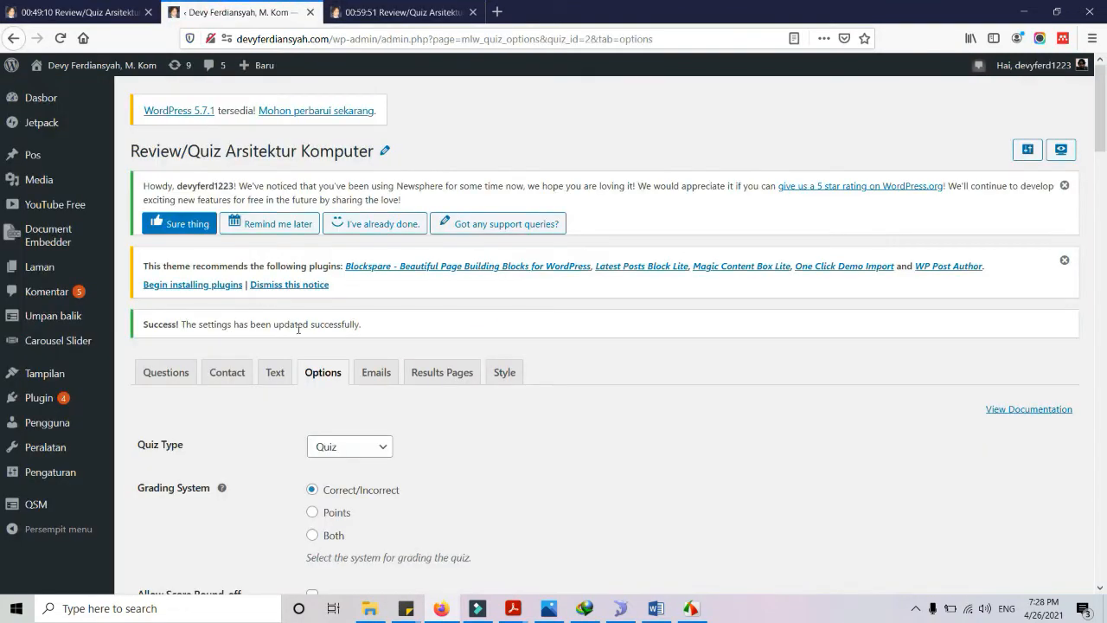
{"action": "scroll", "coordinate": [402, 353], "scroll_direction": "down", "scroll_amount": 3}
{"action": "double_click", "coordinate": [349, 327]}
{"action": "type", "text": "1"}
{"action": "scroll", "coordinate": [283, 508], "scroll_direction": "down", "scroll_amount": 15}
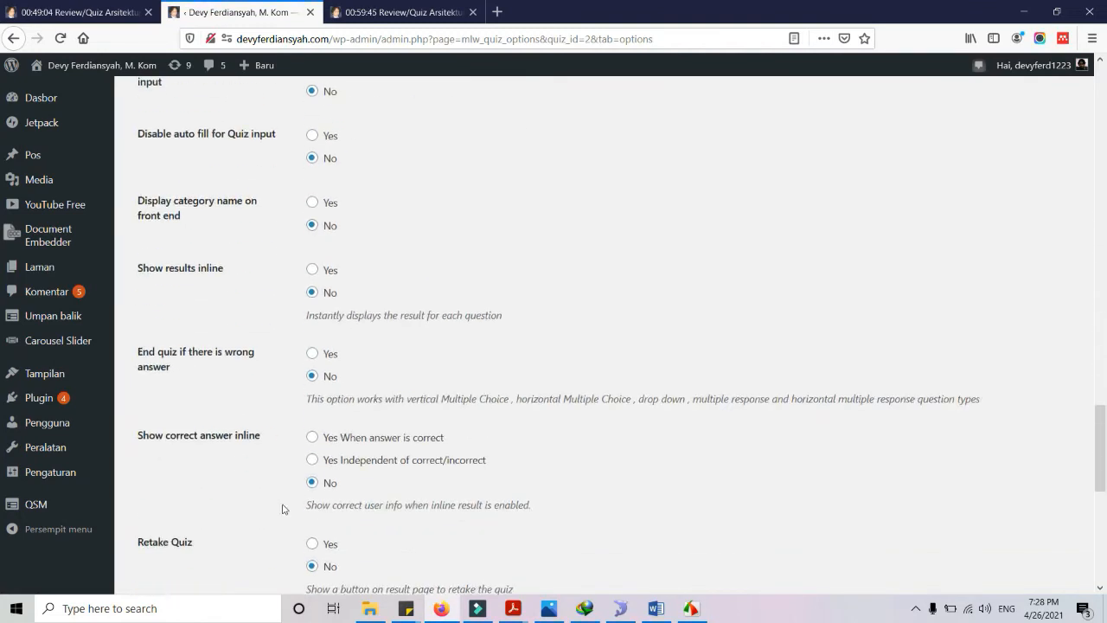
{"action": "scroll", "coordinate": [282, 509], "scroll_direction": "down", "scroll_amount": 6}
{"action": "left_click", "coordinate": [173, 516]}
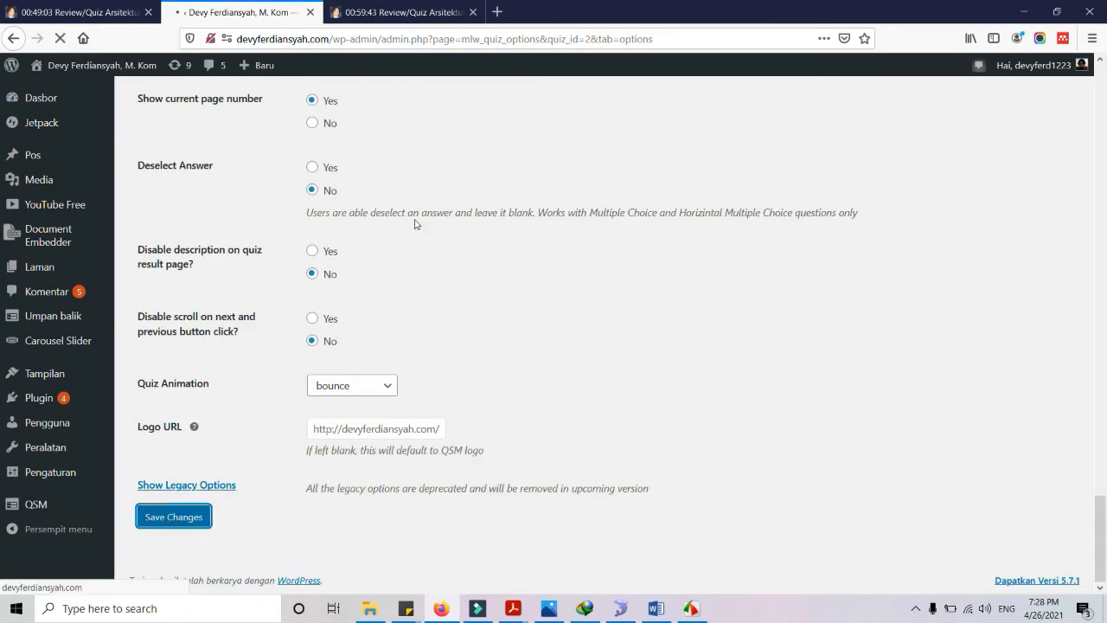
{"action": "scroll", "coordinate": [420, 396], "scroll_direction": "down", "scroll_amount": 5}
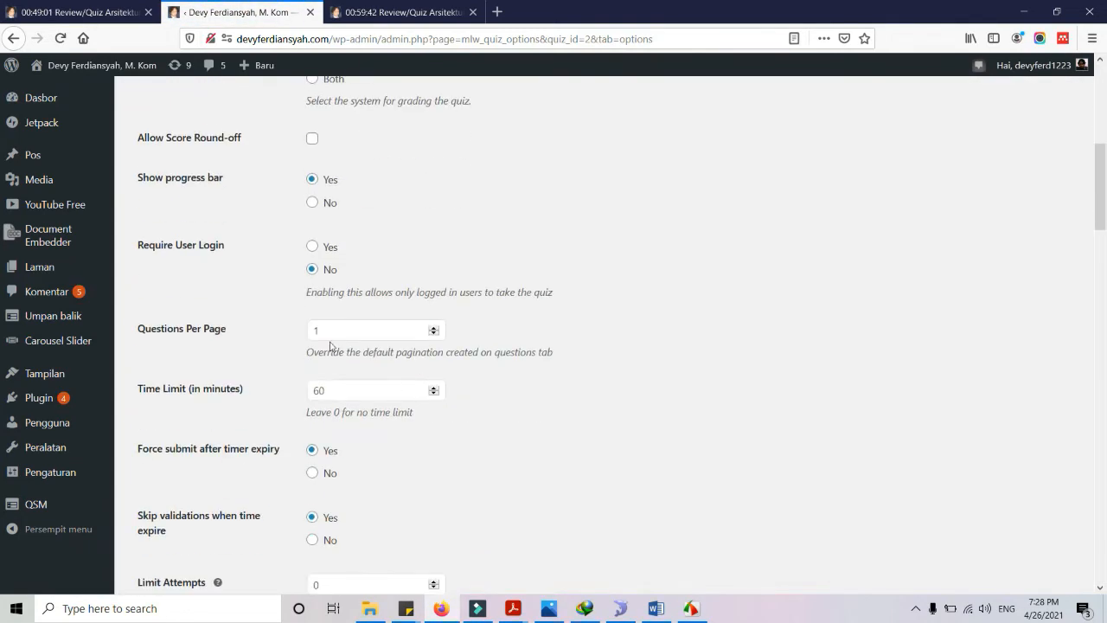
Reload the quiz page to check the change and pick out the welcome message to edit
{"action": "left_click", "coordinate": [394, 12]}
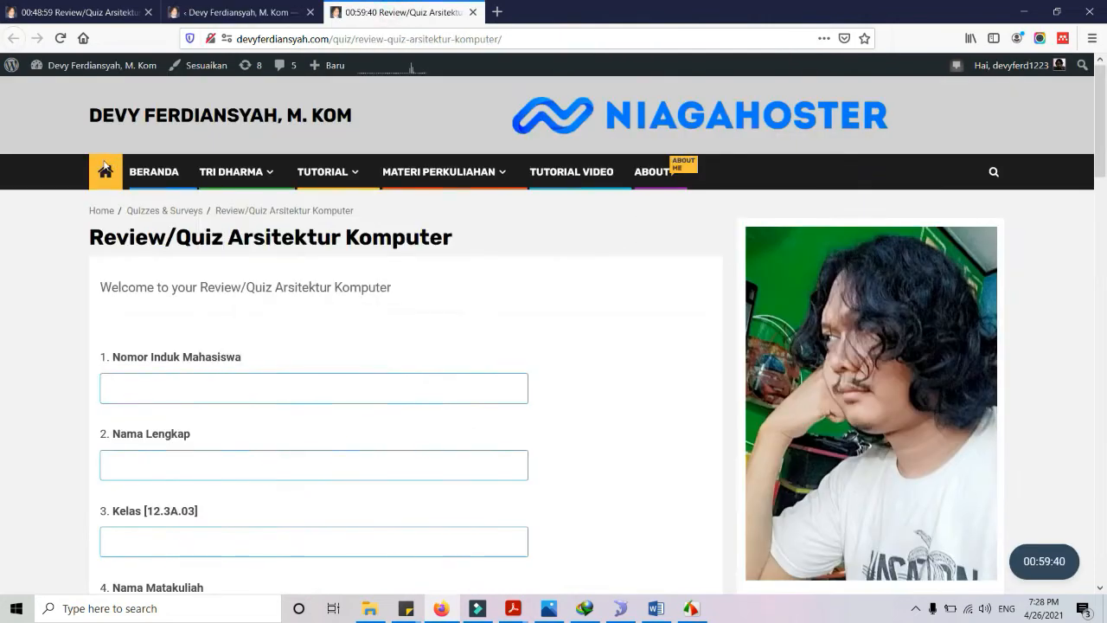
{"action": "left_click", "coordinate": [62, 38]}
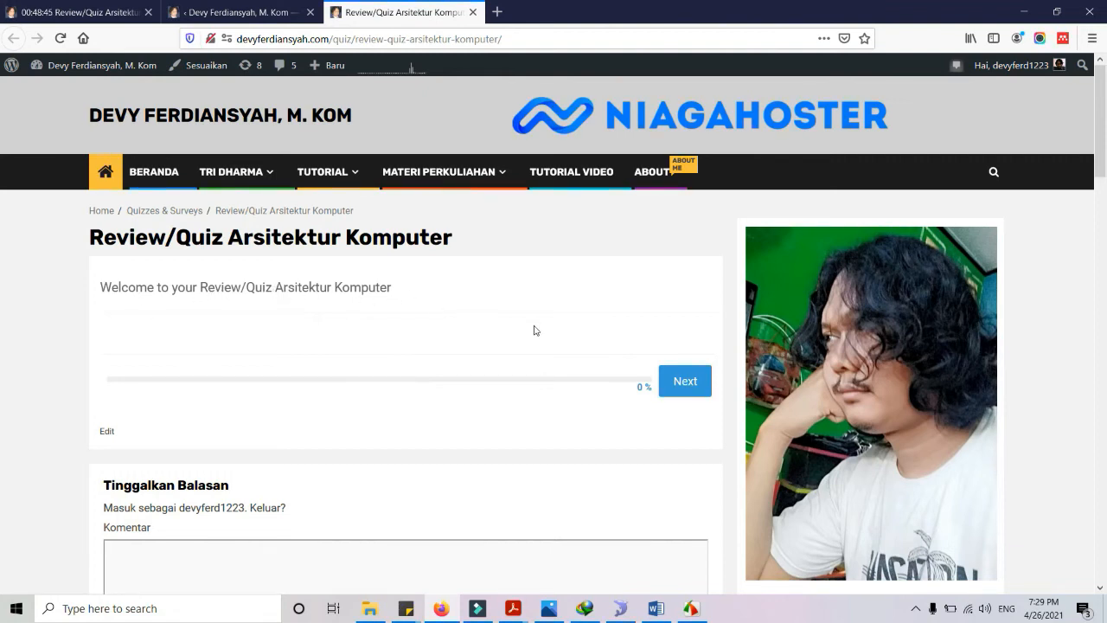
{"action": "left_click_drag", "start_coordinate": [98, 287], "coordinate": [250, 287]}
{"action": "left_click", "coordinate": [259, 12]}
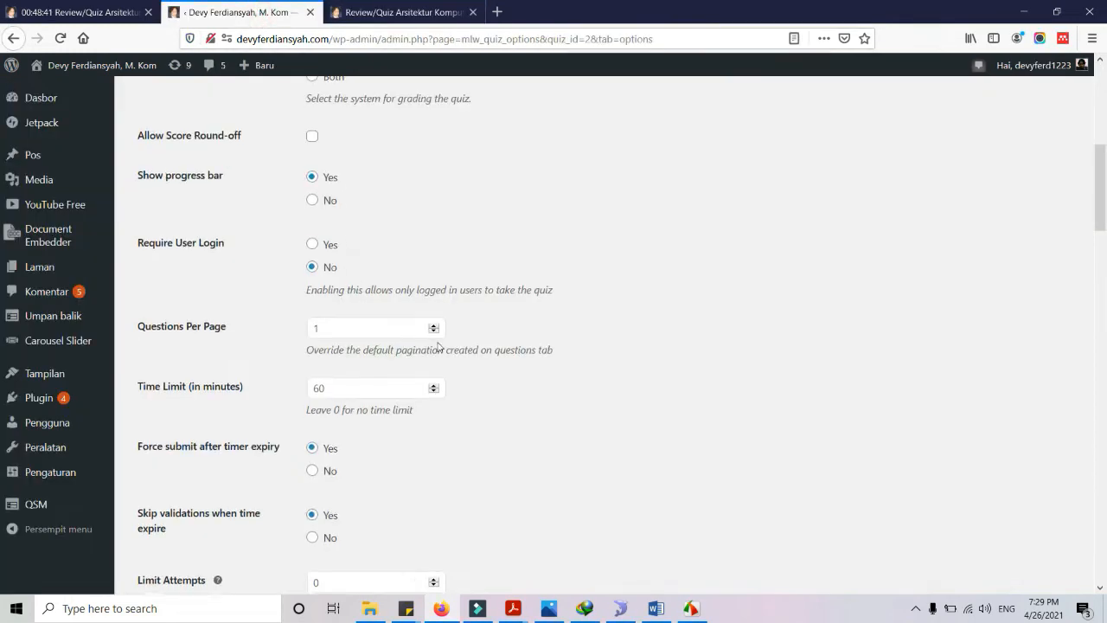
{"action": "scroll", "coordinate": [565, 323], "scroll_direction": "down", "scroll_amount": 2}
{"action": "scroll", "coordinate": [566, 324], "scroll_direction": "up", "scroll_amount": 10}
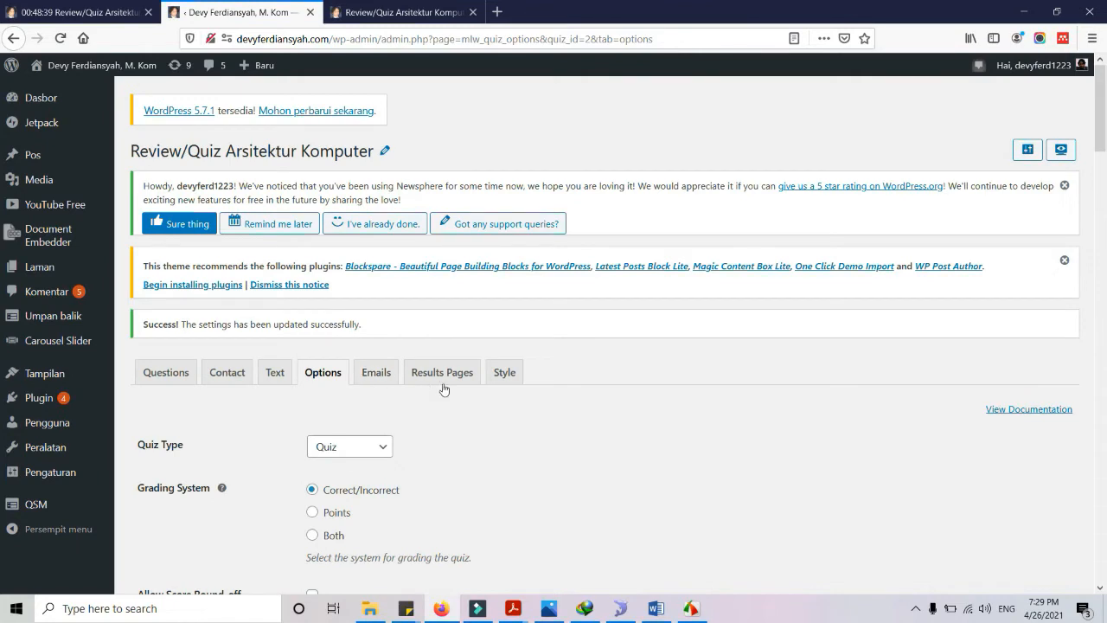
{"action": "left_click", "coordinate": [275, 373]}
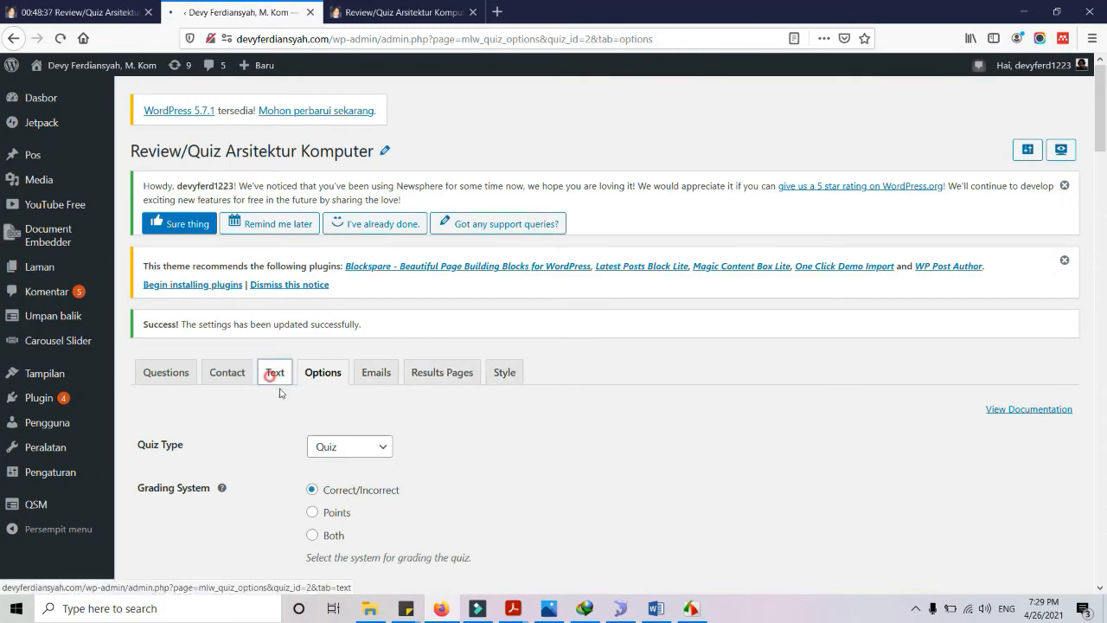
Replace 'Welcome to your' with 'Selamat Mengerjakan' in the before-quiz message and save it
{"action": "scroll", "coordinate": [741, 420], "scroll_direction": "down", "scroll_amount": 4}
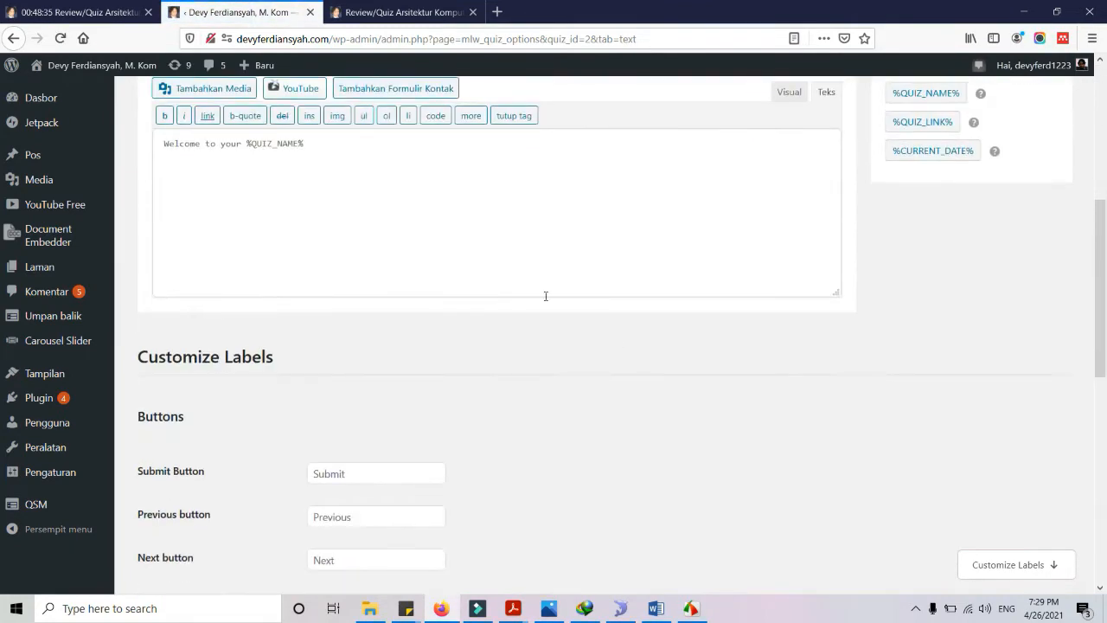
{"action": "scroll", "coordinate": [232, 248], "scroll_direction": "up", "scroll_amount": 1}
{"action": "left_click_drag", "start_coordinate": [240, 223], "coordinate": [110, 212]}
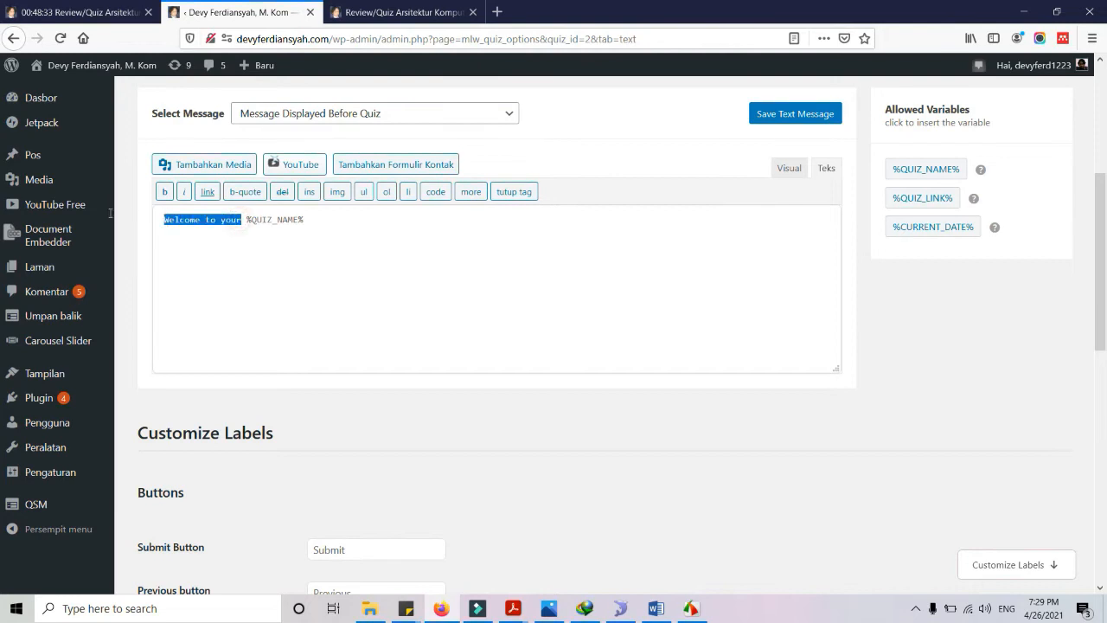
{"action": "type", "text": "Selamat Meng"}
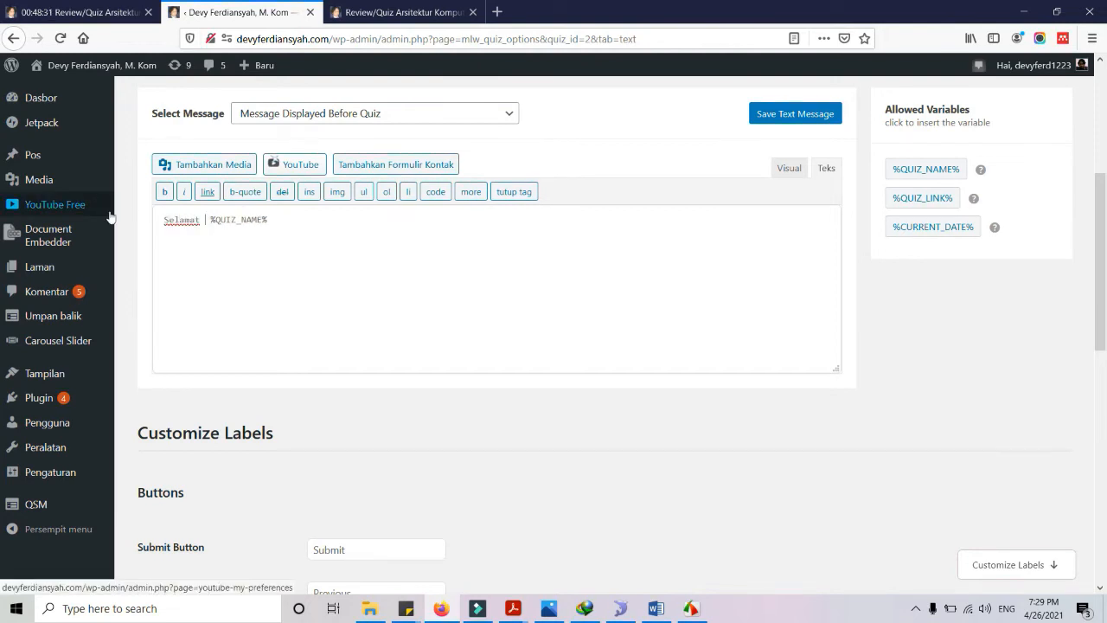
{"action": "type", "text": "erjakan"}
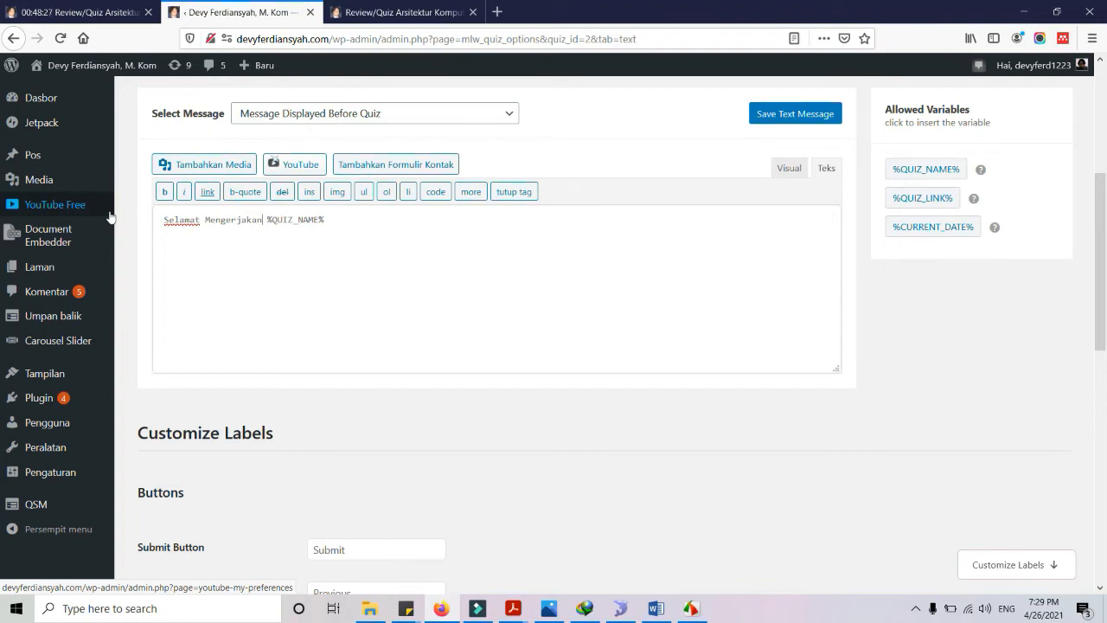
{"action": "left_click", "coordinate": [813, 120]}
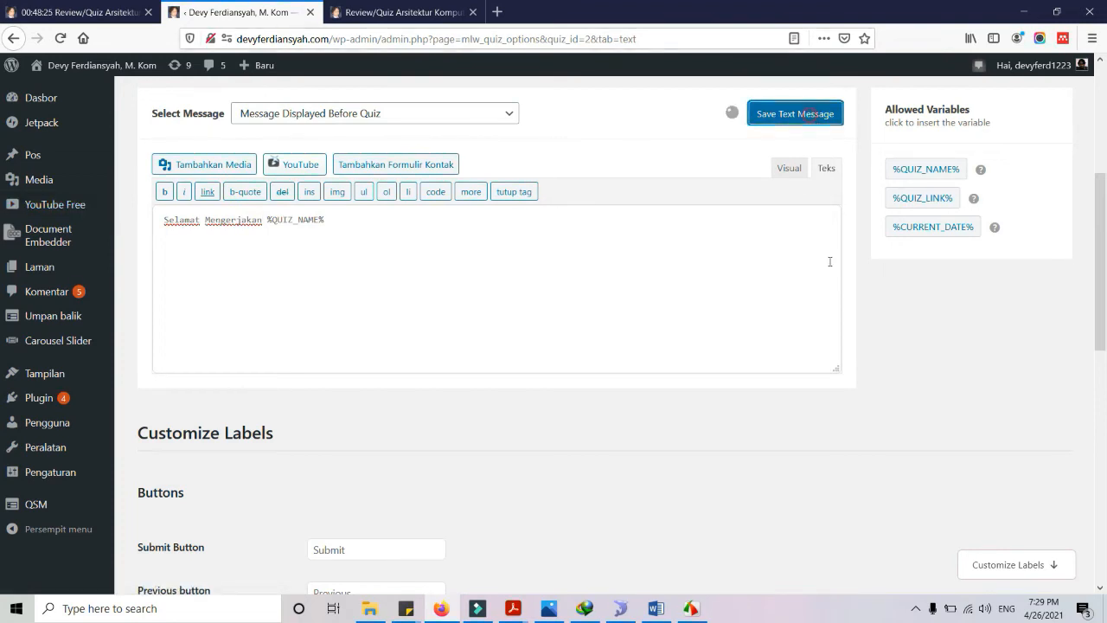
{"action": "left_click", "coordinate": [408, 11]}
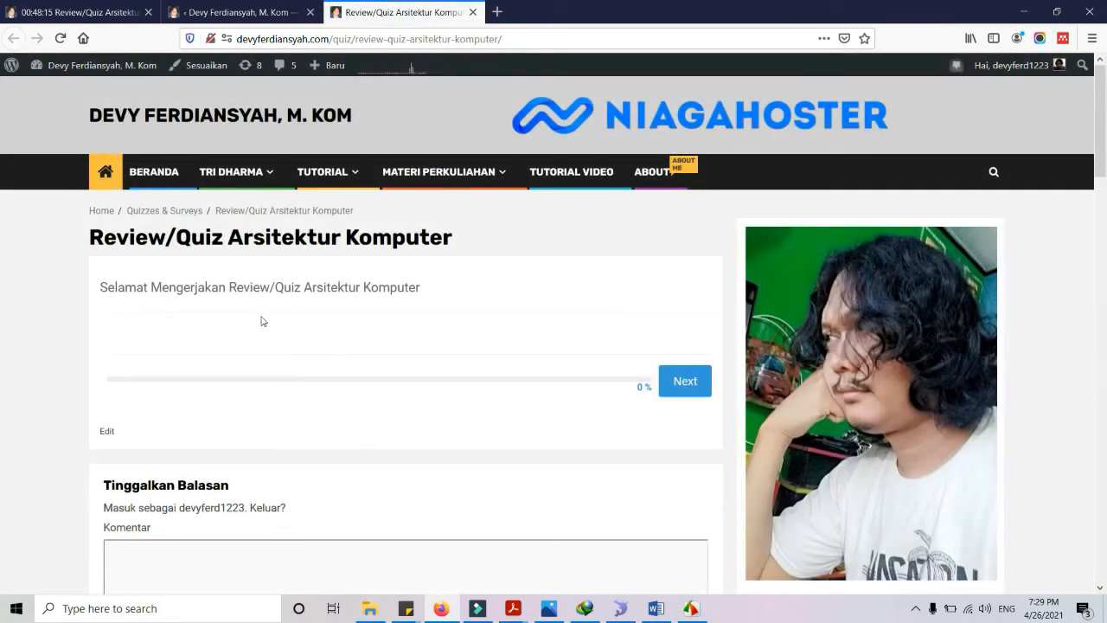
Start the quiz and enter a student number (NIM) for question 1
{"action": "left_click", "coordinate": [699, 389]}
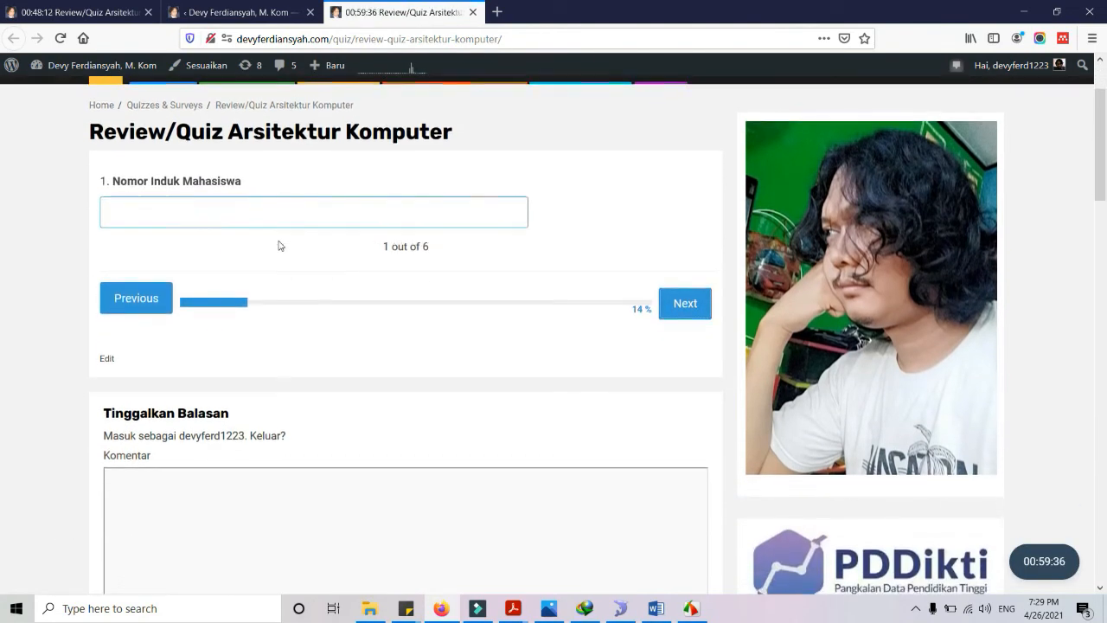
{"action": "left_click", "coordinate": [282, 219]}
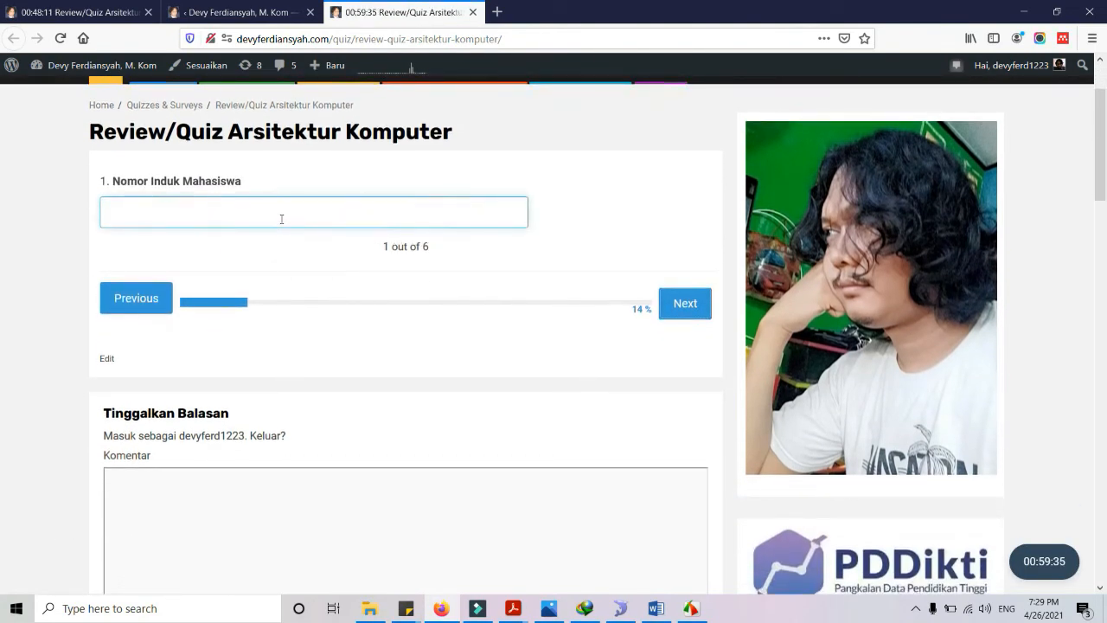
{"action": "left_click", "coordinate": [679, 303]}
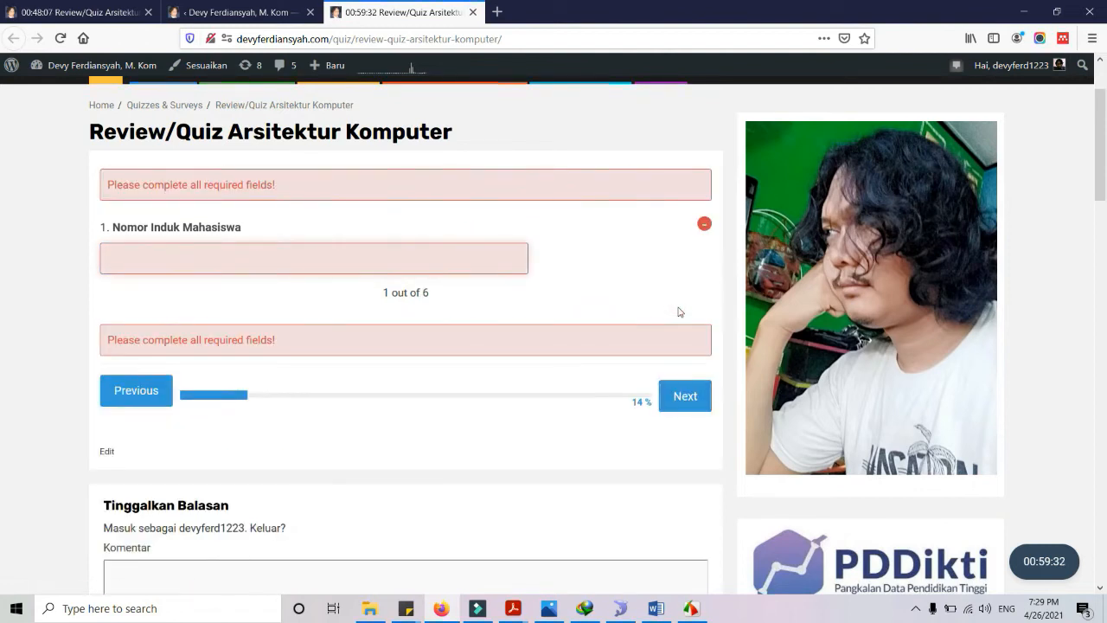
{"action": "left_click", "coordinate": [281, 257]}
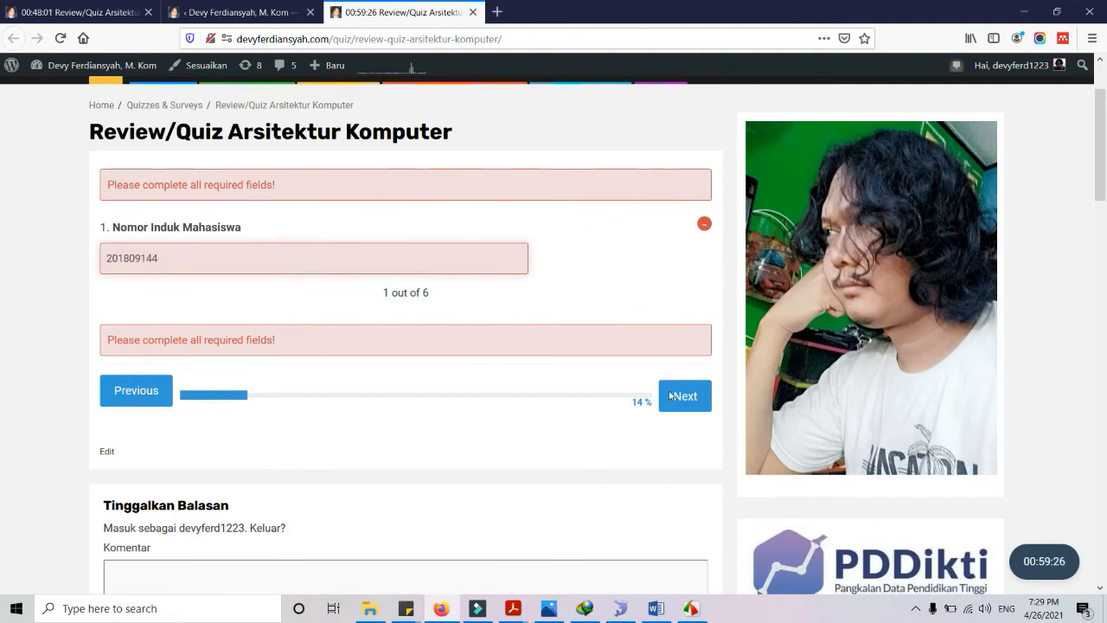
{"action": "left_click", "coordinate": [700, 407]}
Enter the student's full name and advance to question 3, Kelas
{"action": "left_click", "coordinate": [210, 217]}
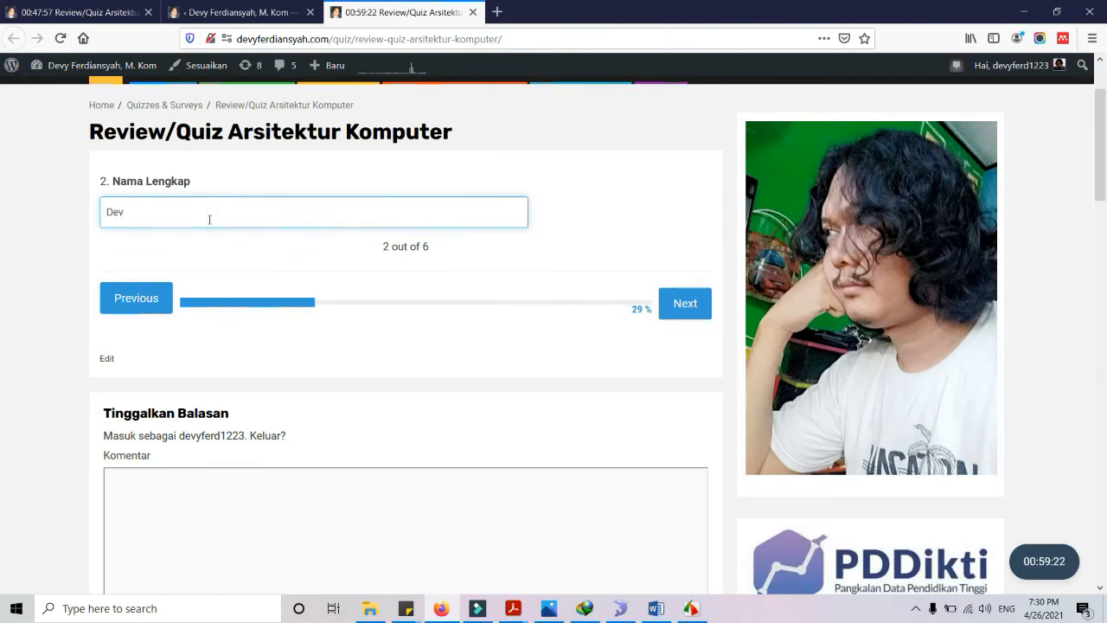
{"action": "left_click", "coordinate": [683, 302]}
{"action": "scroll", "coordinate": [412, 251], "scroll_direction": "up", "scroll_amount": 2}
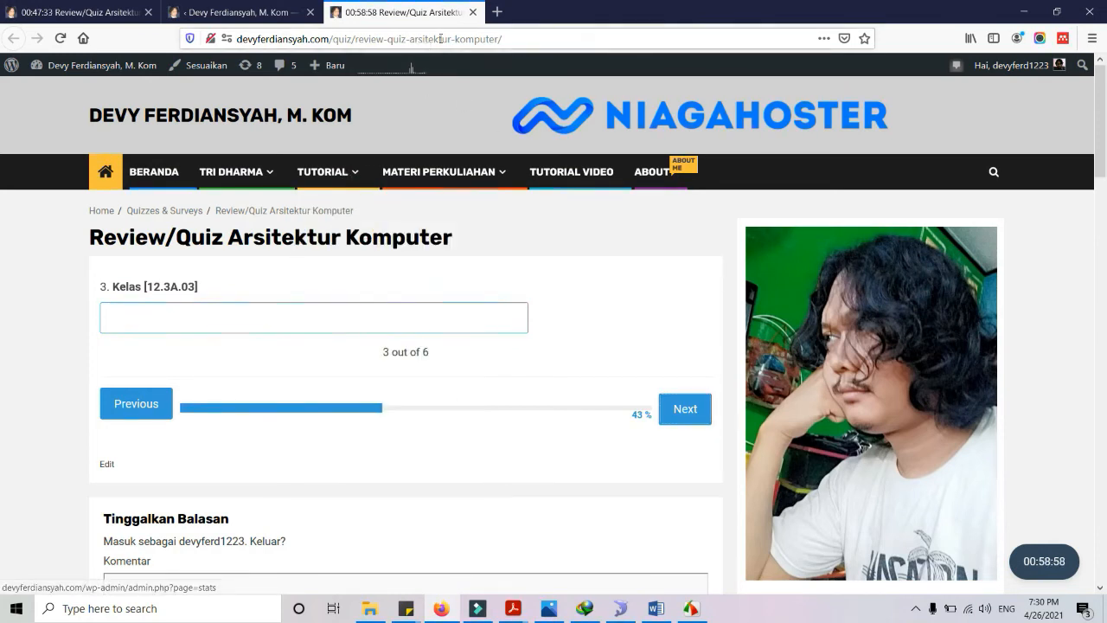
Go to the Arsitektur Komputer course page via the address bar and scroll its weekly table
{"action": "left_click", "coordinate": [86, 12]}
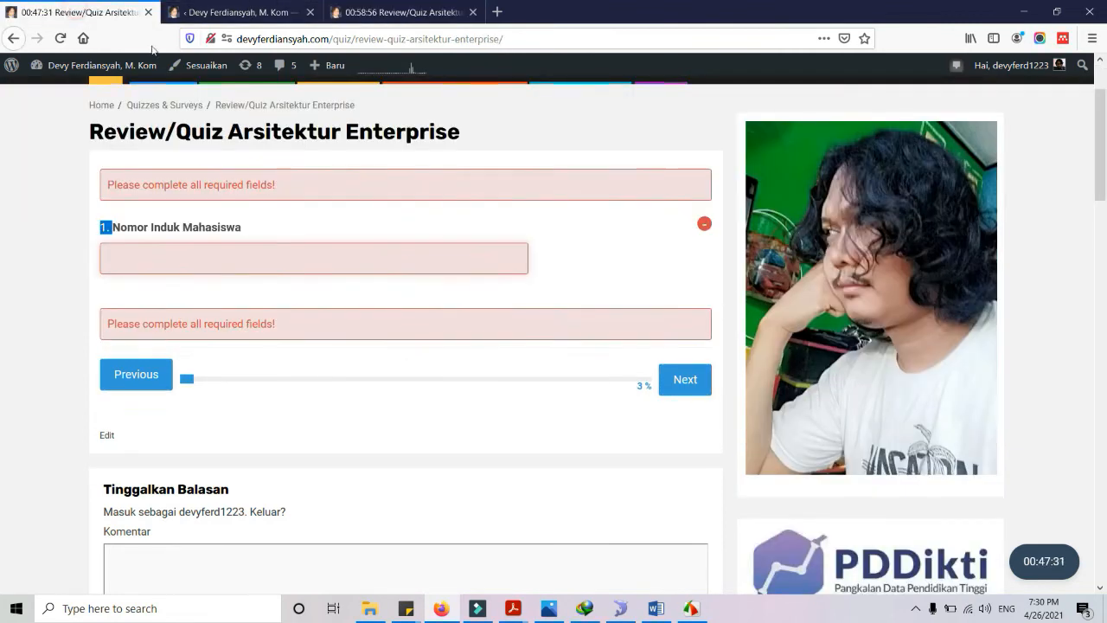
{"action": "mouse_move", "coordinate": [470, 192]}
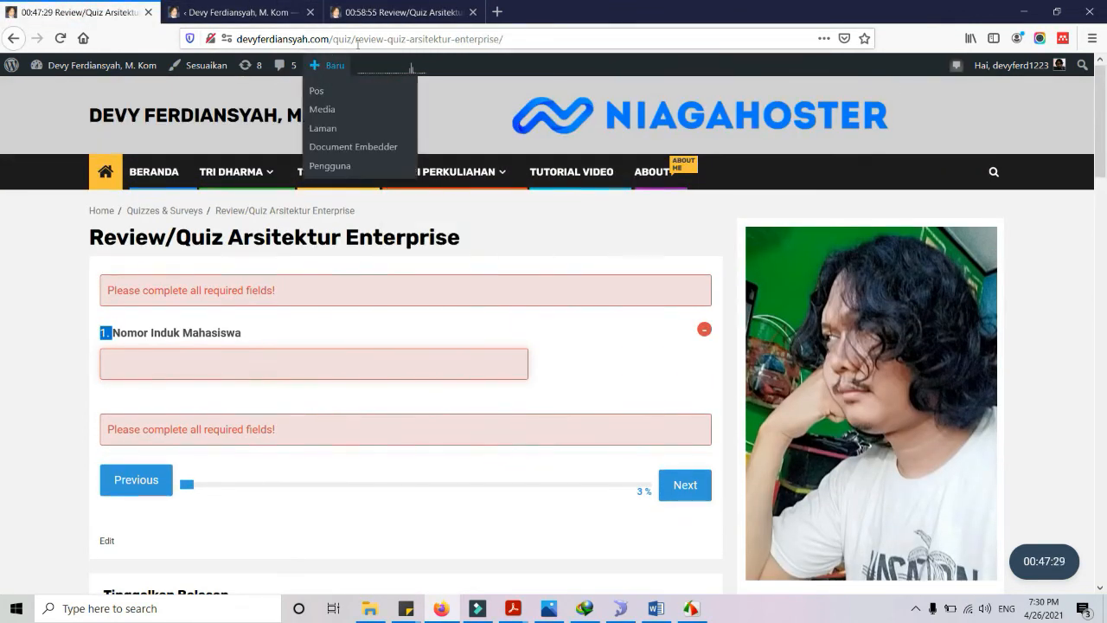
{"action": "left_click_drag", "start_coordinate": [335, 39], "coordinate": [799, 41]}
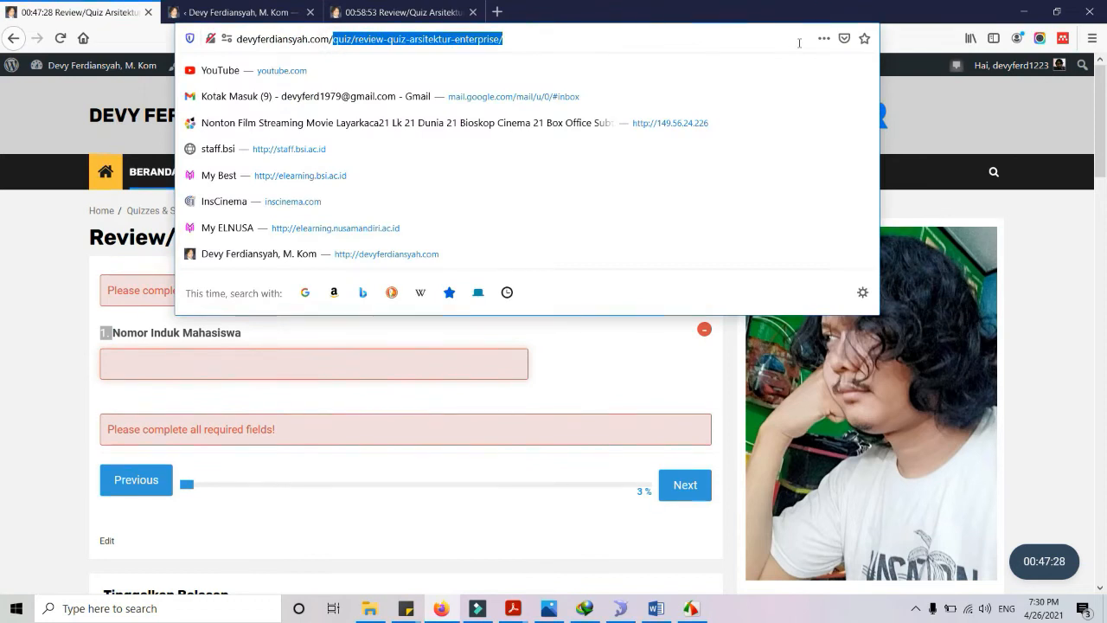
{"action": "type", "text": "zr"}
{"action": "key", "text": "BackSpace"}
{"action": "key", "text": "BackSpace"}
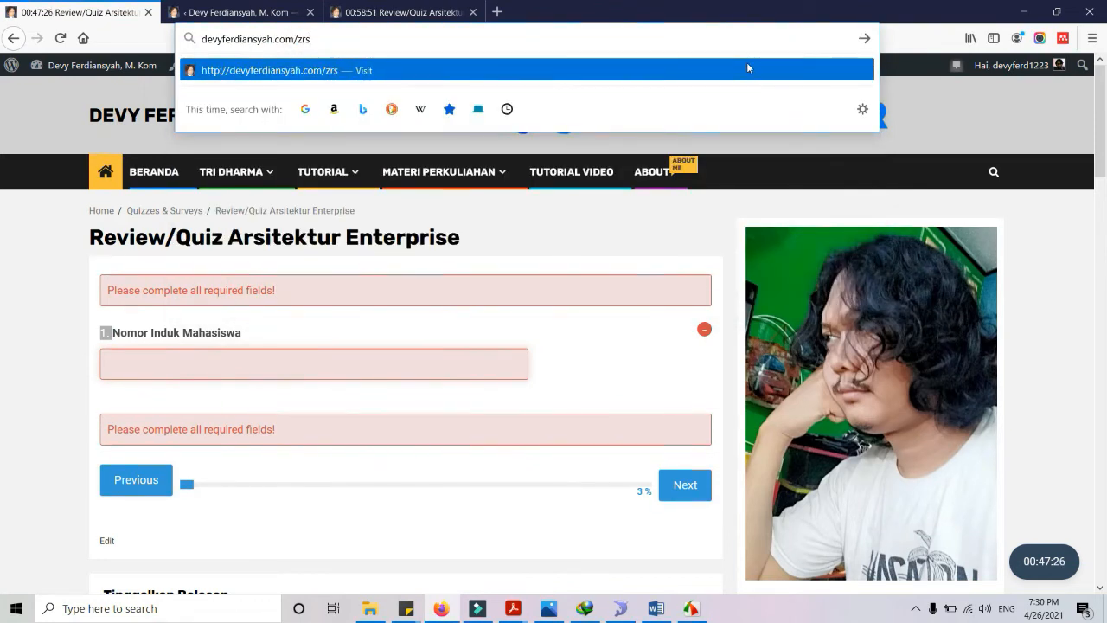
{"action": "type", "text": "arsitektur-enterprise/"}
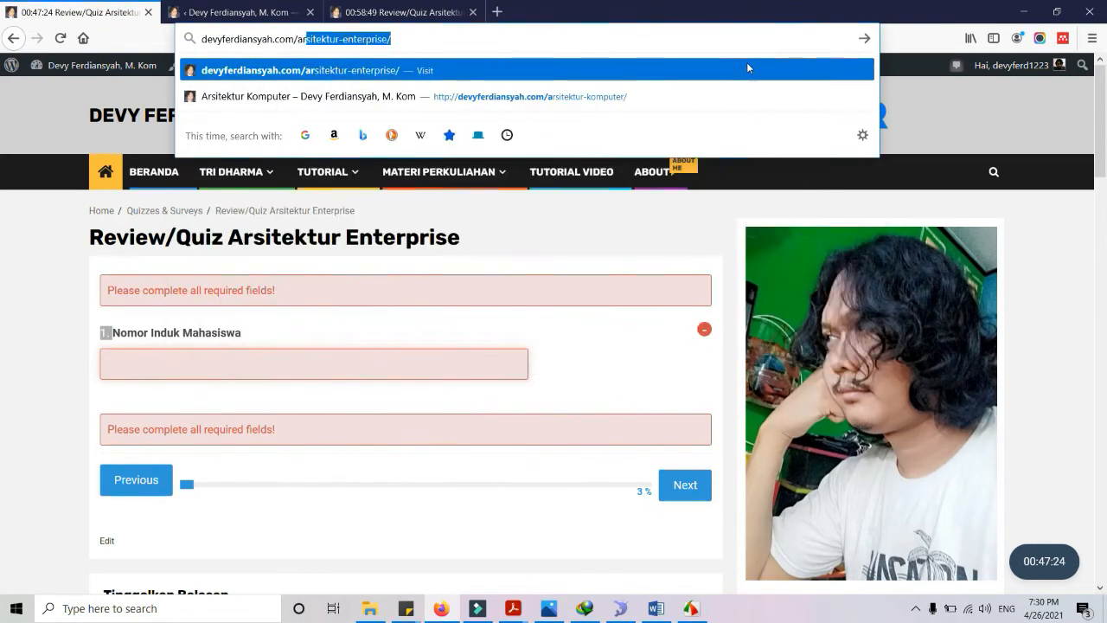
{"action": "left_click", "coordinate": [534, 97]}
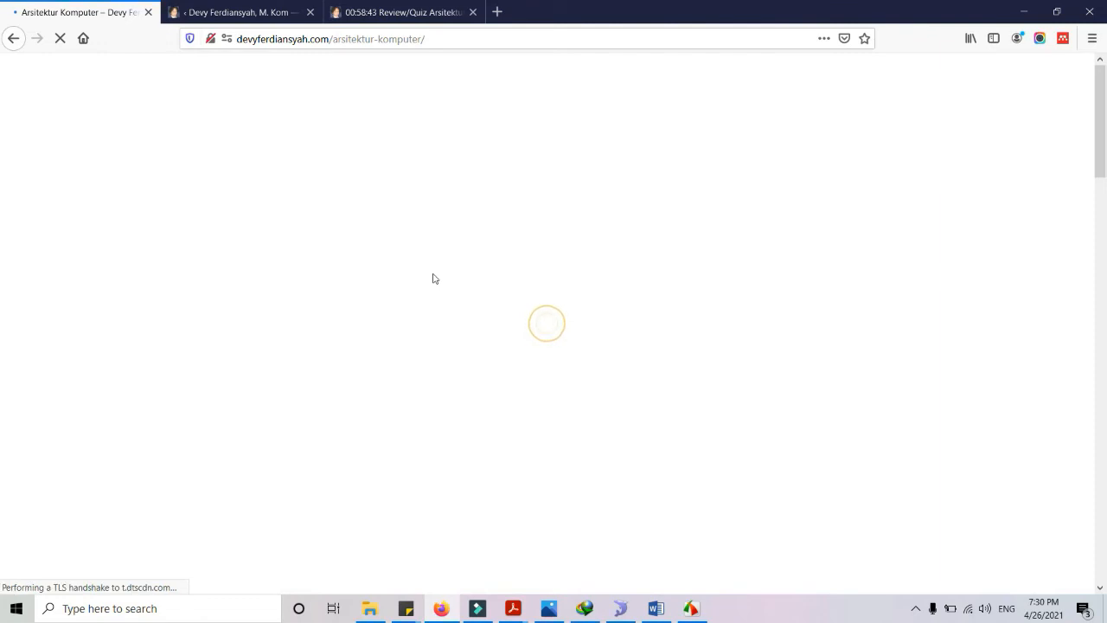
{"action": "scroll", "coordinate": [437, 286], "scroll_direction": "down", "scroll_amount": 3}
{"action": "scroll", "coordinate": [441, 294], "scroll_direction": "up", "scroll_amount": 3}
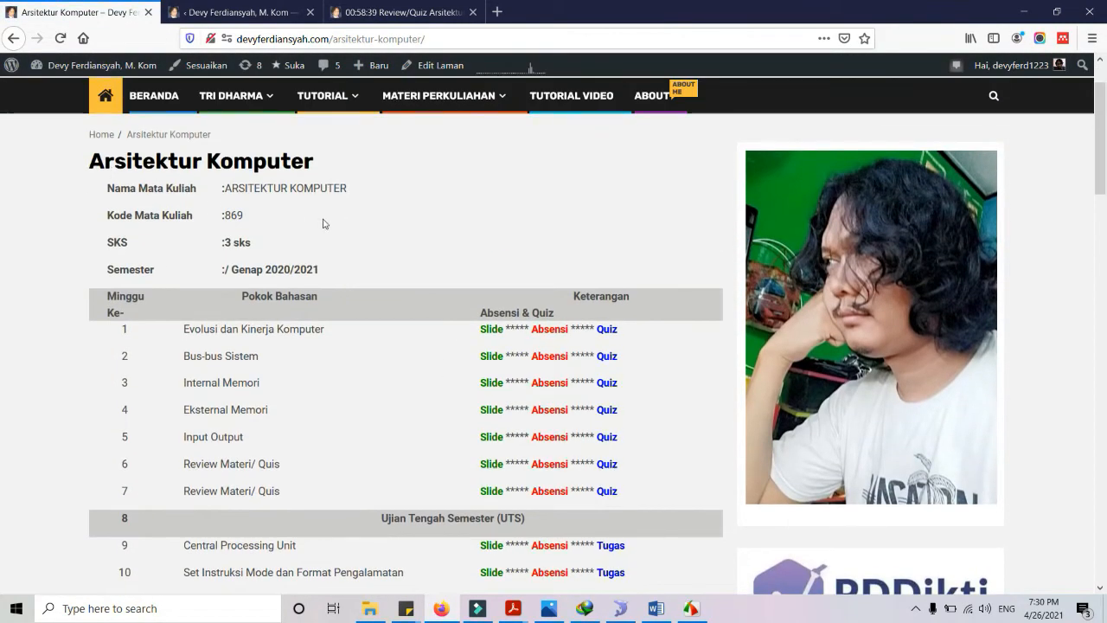
{"action": "scroll", "coordinate": [359, 267], "scroll_direction": "down", "scroll_amount": 3}
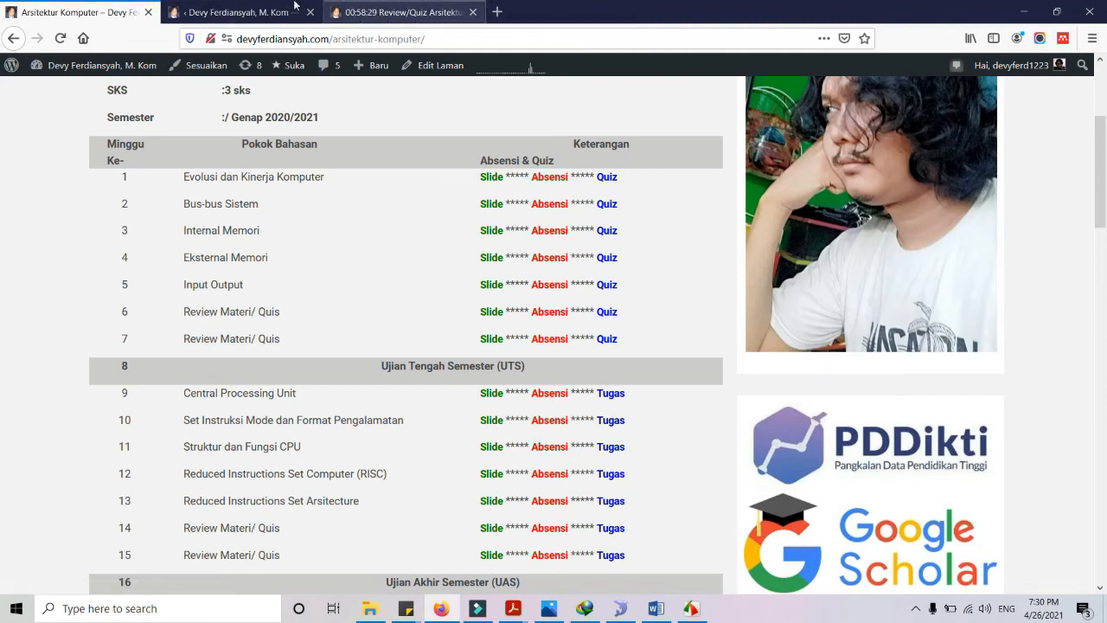
Open the Arsitektur Komputer page for editing from the Pages list in visual view
{"action": "left_click", "coordinate": [294, 6]}
{"action": "scroll", "coordinate": [62, 217], "scroll_direction": "up", "scroll_amount": 3}
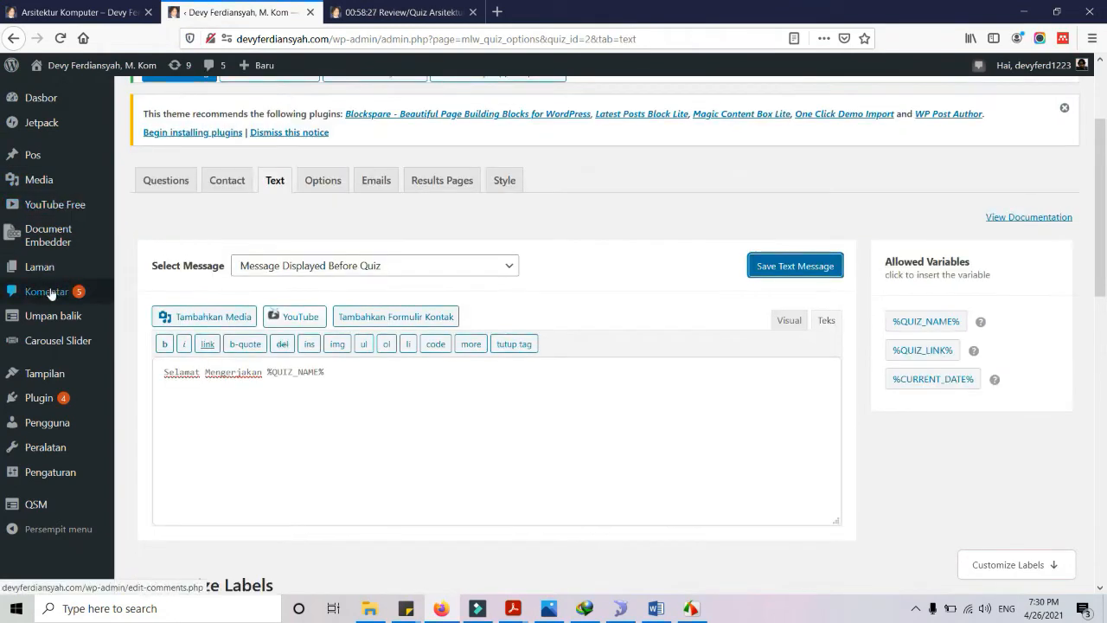
{"action": "mouse_move", "coordinate": [54, 273]}
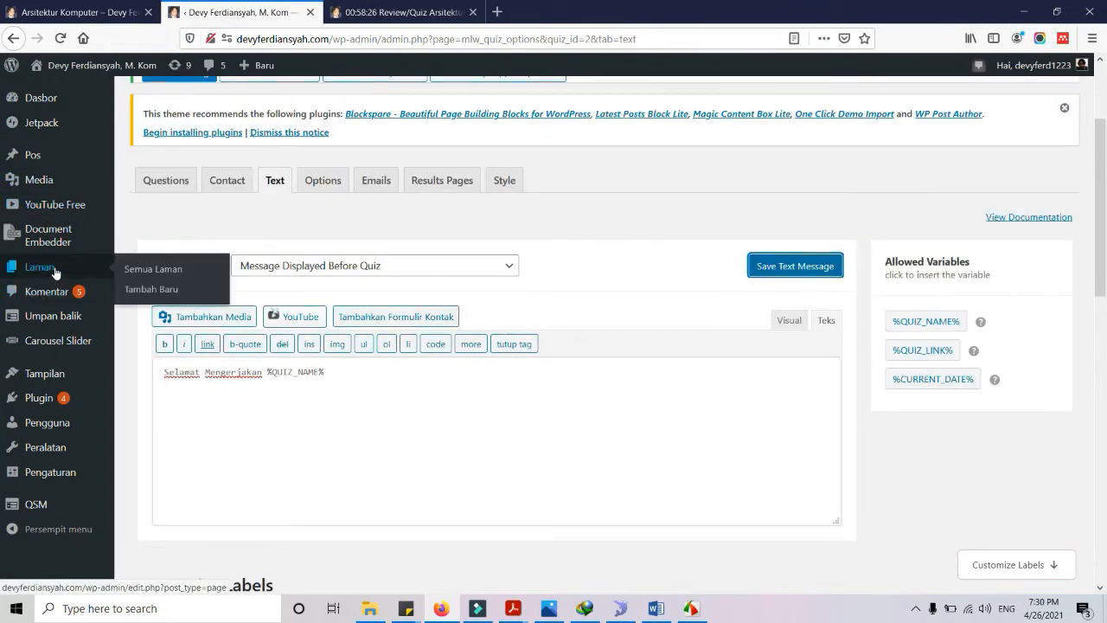
{"action": "left_click", "coordinate": [166, 271]}
{"action": "scroll", "coordinate": [477, 388], "scroll_direction": "down", "scroll_amount": 2}
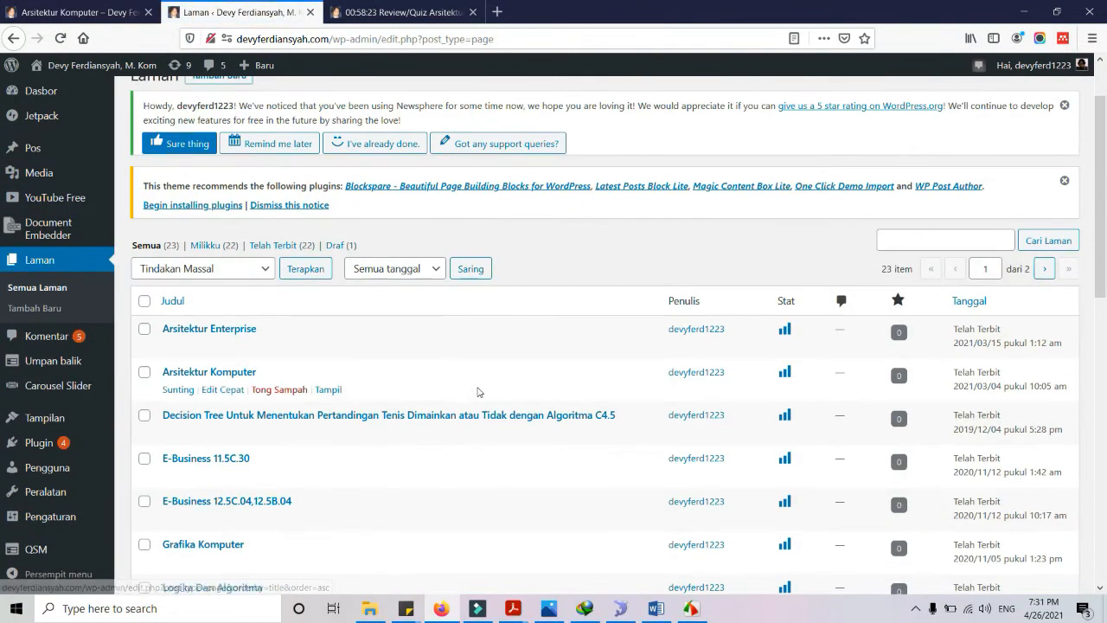
{"action": "left_click", "coordinate": [182, 390]}
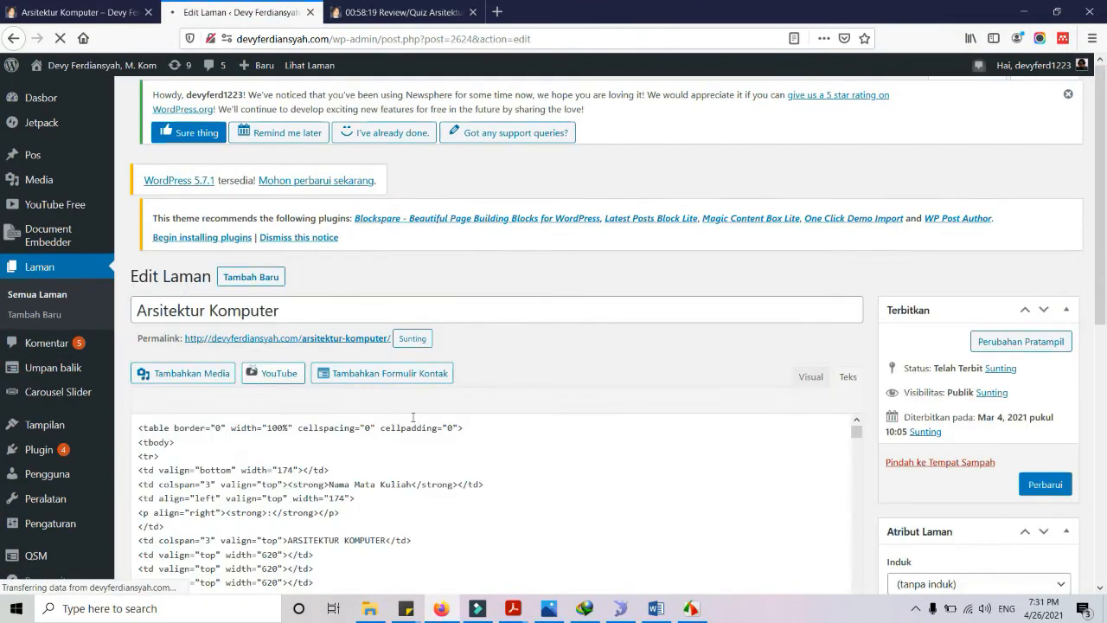
{"action": "scroll", "coordinate": [413, 416], "scroll_direction": "down", "scroll_amount": 5}
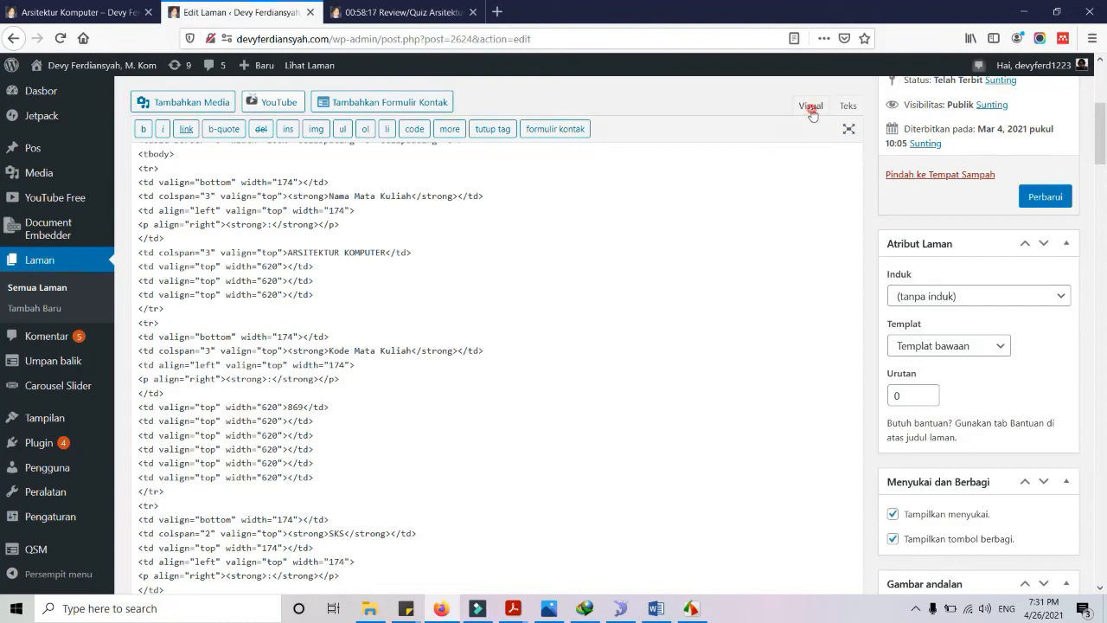
{"action": "left_click", "coordinate": [810, 105]}
{"action": "scroll", "coordinate": [679, 394], "scroll_direction": "down", "scroll_amount": 3}
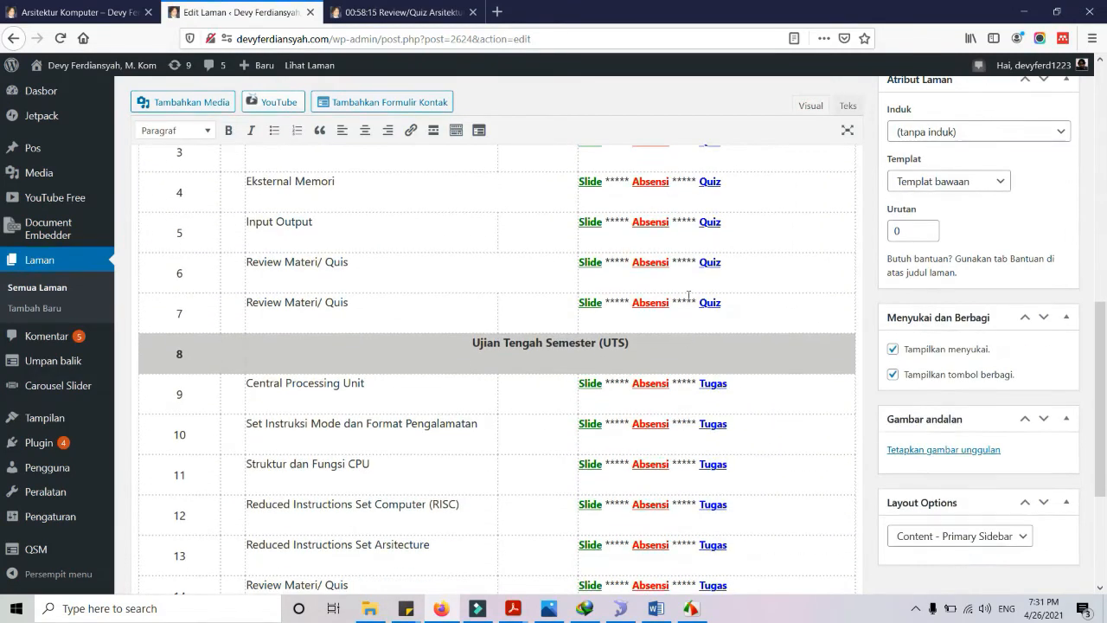
Delete the text preceding the week 6 and week 7 Quiz links
{"action": "left_click_drag", "start_coordinate": [695, 262], "coordinate": [588, 258]}
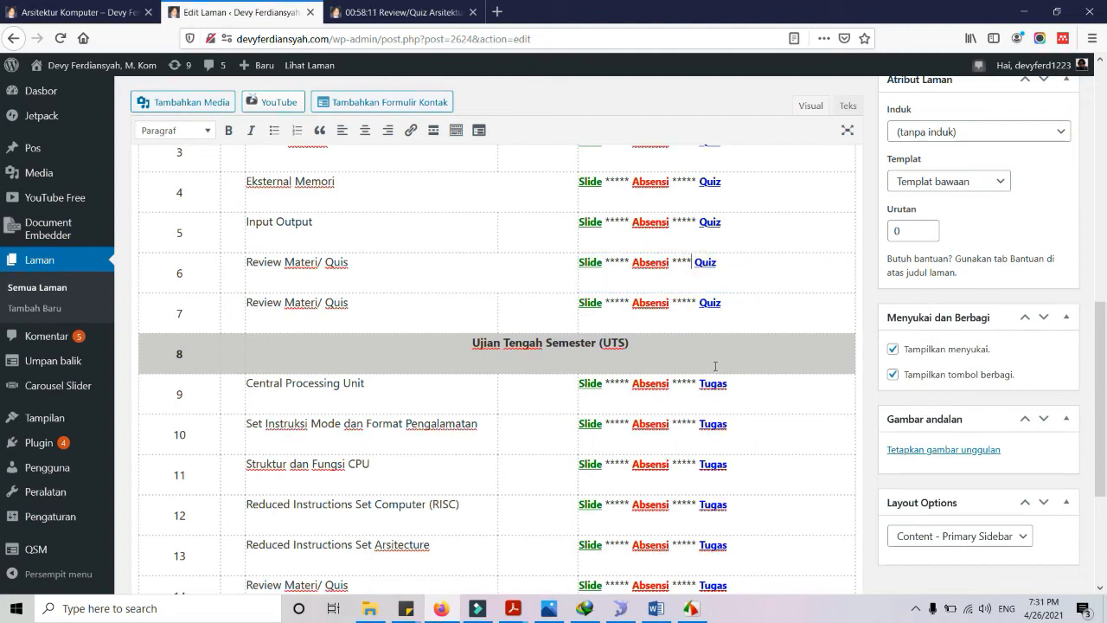
{"action": "key", "text": "BackSpace"}
{"action": "key", "text": "BackSpace"}
{"action": "key", "text": "BackSpace"}
{"action": "key", "text": "BackSpace"}
{"action": "key", "text": "BackSpace"}
{"action": "key", "text": "BackSpace"}
{"action": "key", "text": "BackSpace"}
{"action": "key", "text": "BackSpace"}
{"action": "key", "text": "BackSpace"}
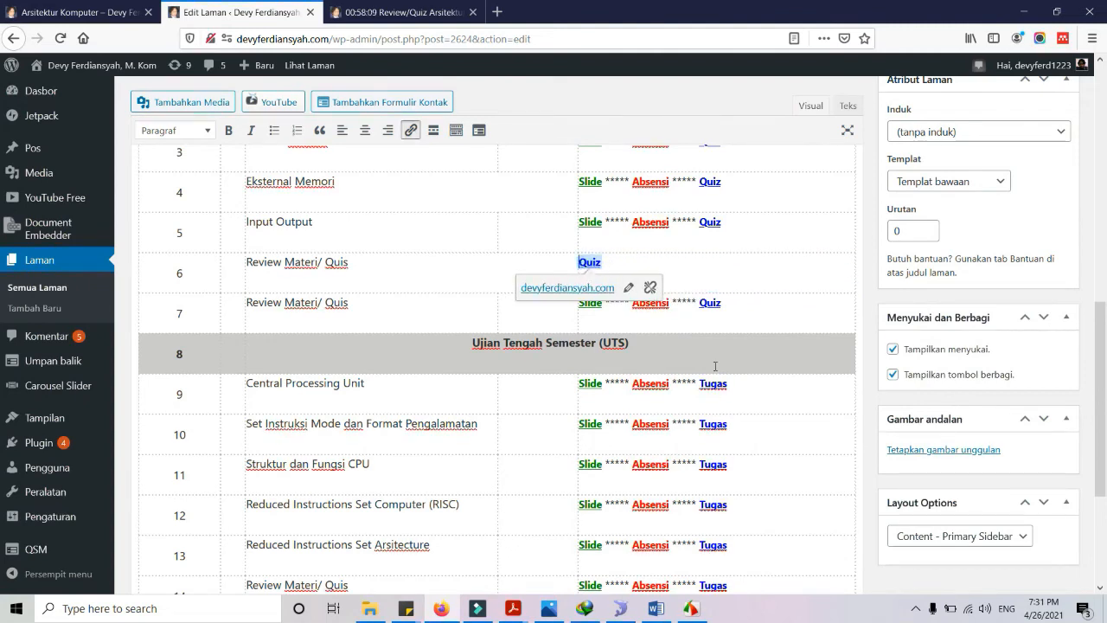
{"action": "left_click", "coordinate": [700, 303]}
{"action": "key", "text": "BackSpace"}
{"action": "key", "text": "BackSpace"}
{"action": "key", "text": "BackSpace"}
{"action": "key", "text": "BackSpace"}
{"action": "key", "text": "BackSpace"}
{"action": "key", "text": "BackSpace"}
{"action": "key", "text": "BackSpace"}
{"action": "key", "text": "BackSpace"}
{"action": "key", "text": "BackSpace"}
{"action": "key", "text": "BackSpace"}
{"action": "key", "text": "BackSpace"}
{"action": "key", "text": "BackSpace"}
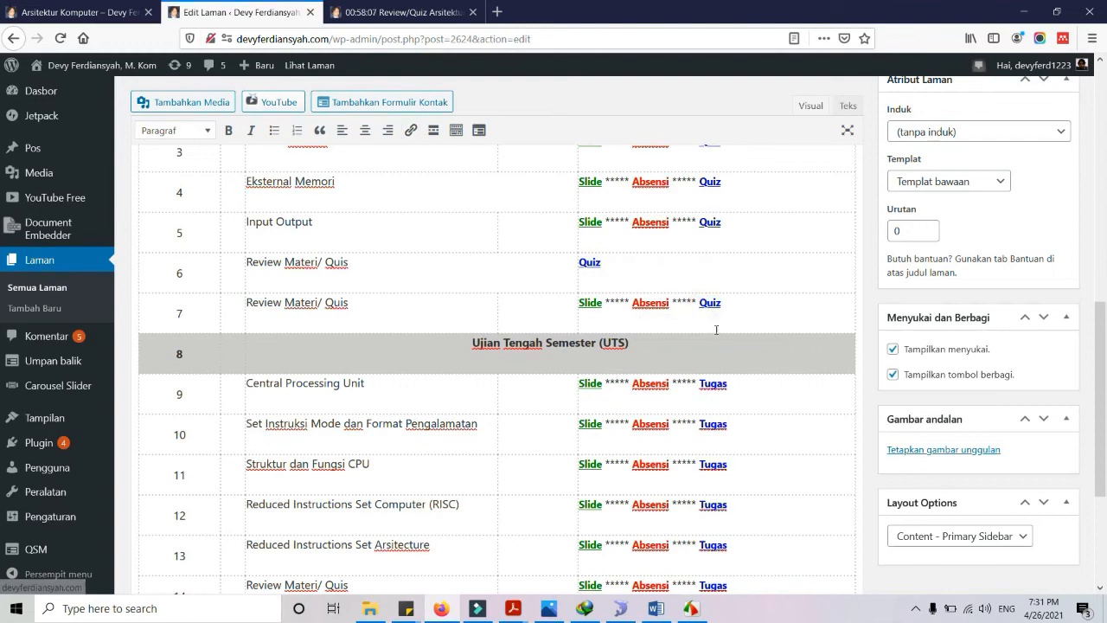
{"action": "key", "text": "BackSpace"}
{"action": "key", "text": "BackSpace"}
{"action": "key", "text": "BackSpace"}
{"action": "key", "text": "BackSpace"}
{"action": "key", "text": "BackSpace"}
{"action": "key", "text": "BackSpace"}
{"action": "key", "text": "BackSpace"}
{"action": "key", "text": "BackSpace"}
{"action": "key", "text": "BackSpace"}
{"action": "key", "text": "BackSpace"}
{"action": "key", "text": "BackSpace"}
{"action": "key", "text": "BackSpace"}
{"action": "key", "text": "BackSpace"}
{"action": "key", "text": "BackSpace"}
{"action": "key", "text": "BackSpace"}
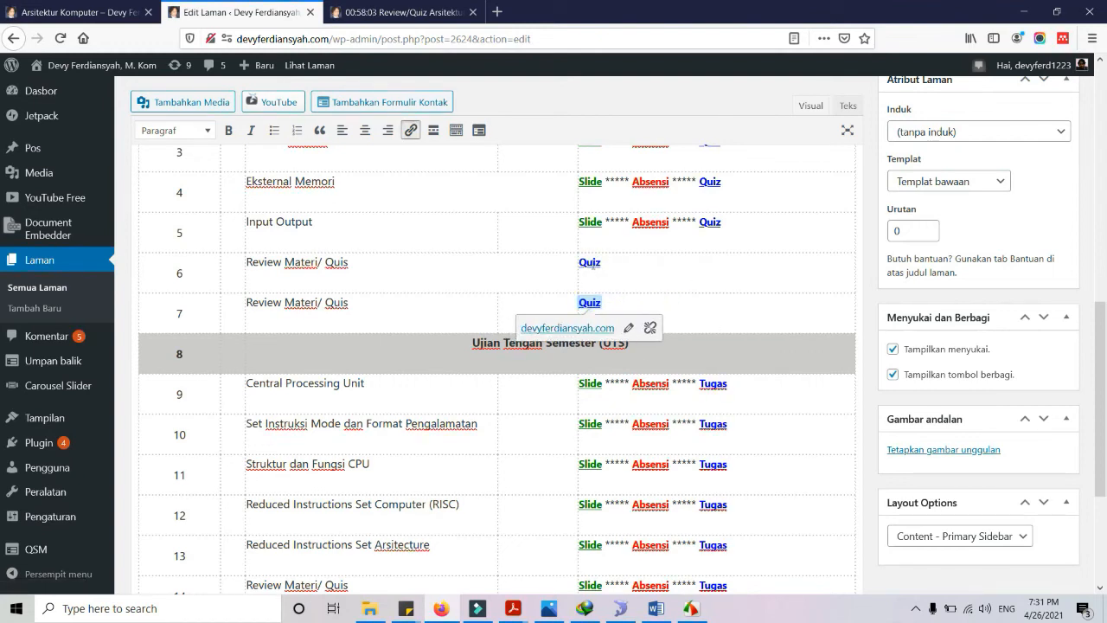
Link week 6's Quiz to the copied review-quiz-arsitektur-komputer page URL
{"action": "left_click", "coordinate": [590, 264]}
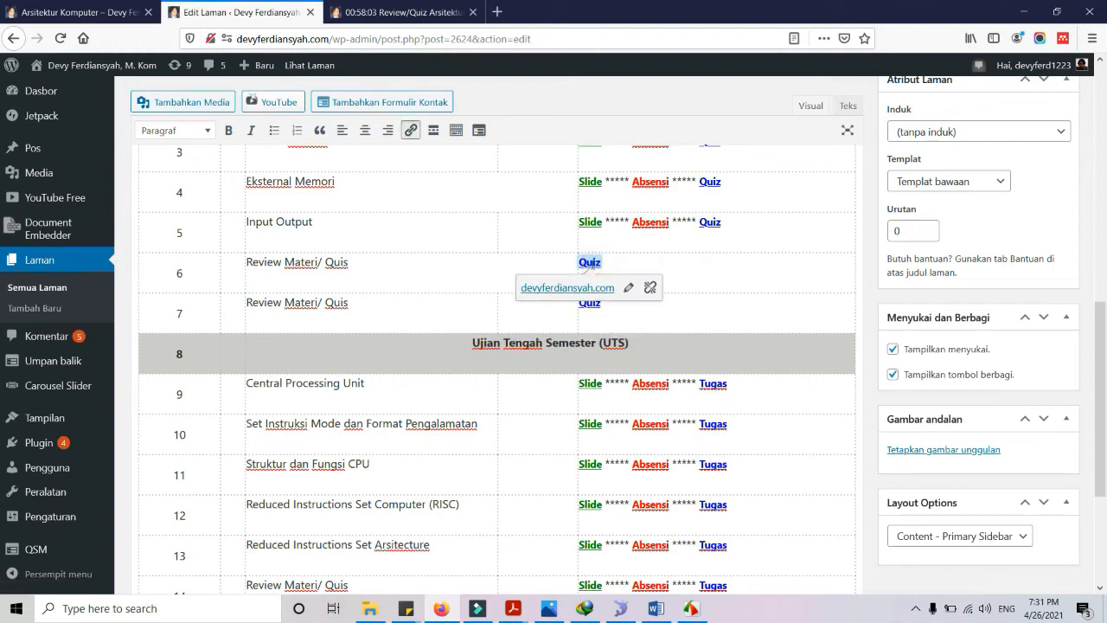
{"action": "left_click", "coordinate": [628, 288]}
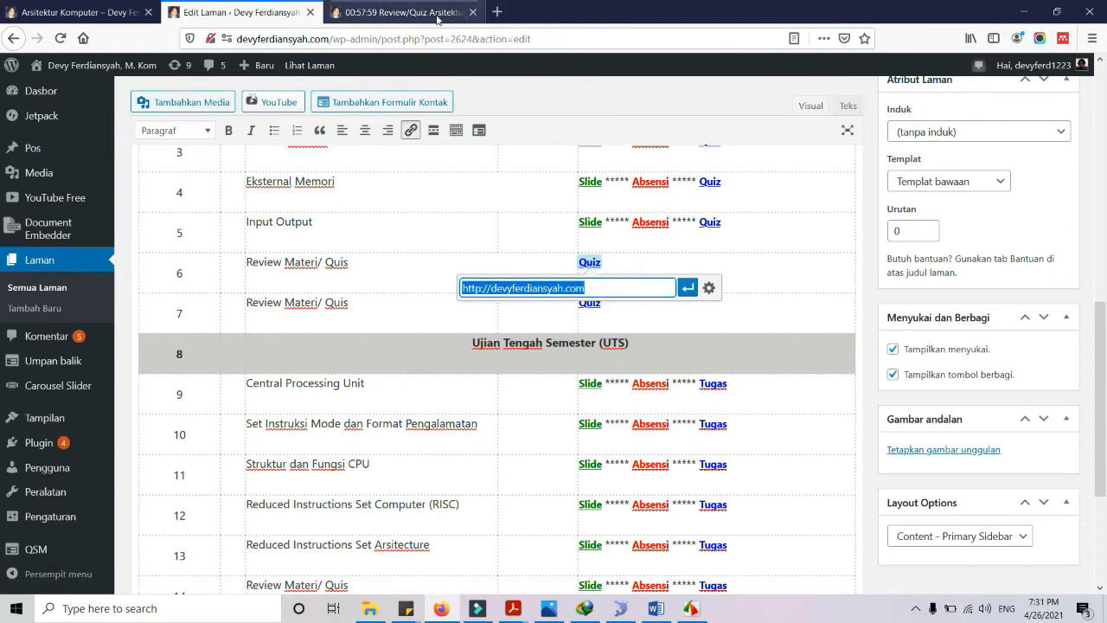
{"action": "left_click", "coordinate": [394, 12]}
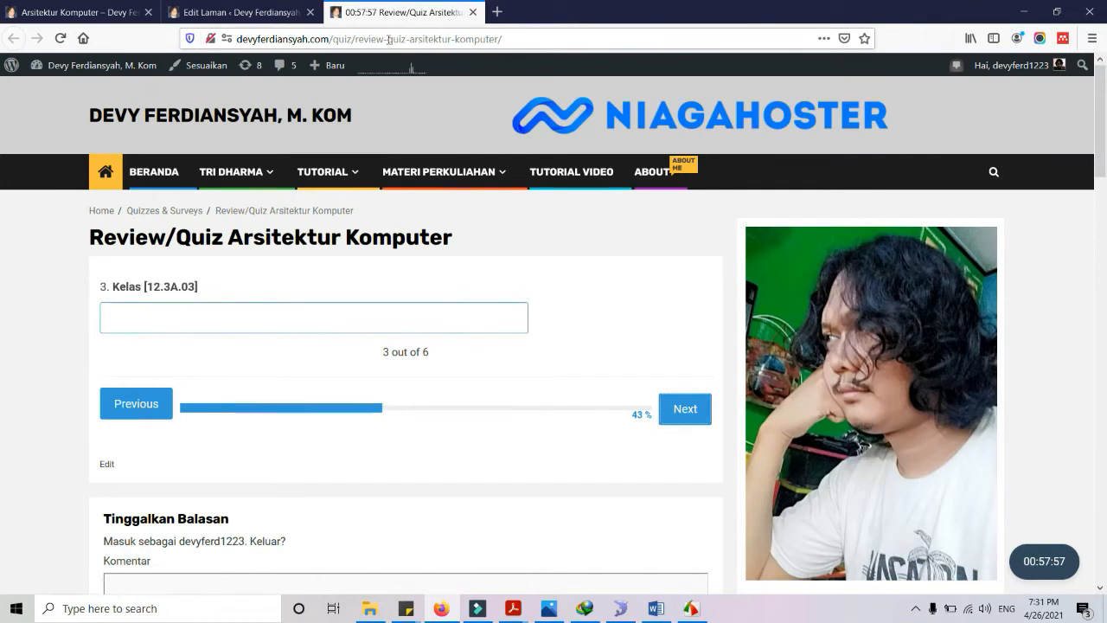
{"action": "left_click", "coordinate": [388, 41]}
{"action": "key", "text": "ctrl+c"}
{"action": "left_click", "coordinate": [234, 12]}
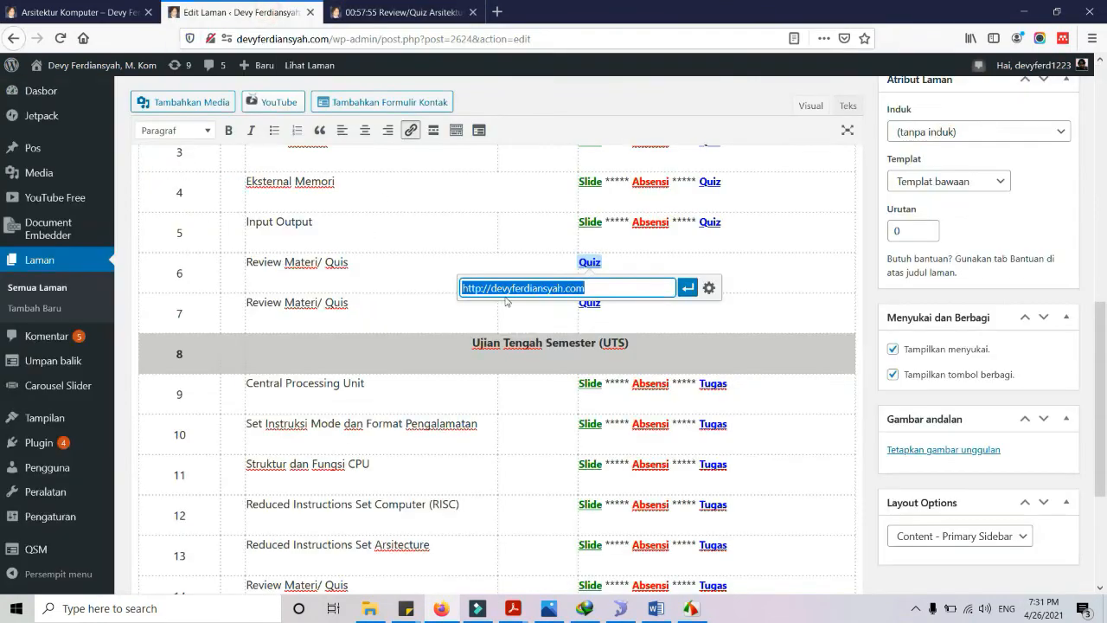
{"action": "key", "text": "ctrl+v"}
{"action": "left_click", "coordinate": [689, 287]}
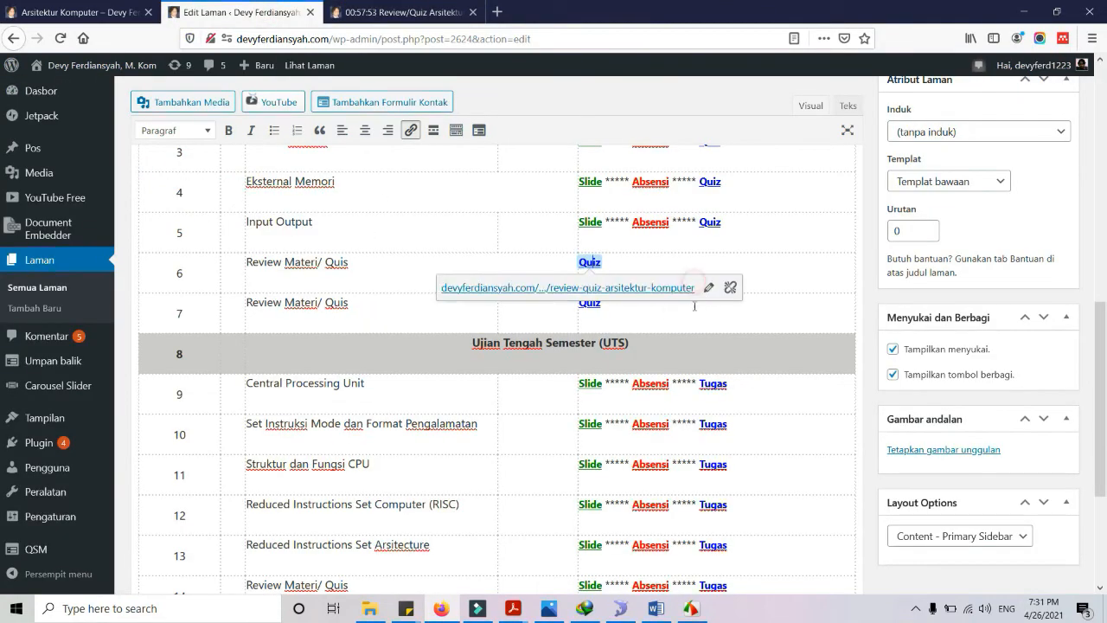
Point week 7's Quiz link to the same quiz URL and verify week 6's link
{"action": "left_click", "coordinate": [595, 309]}
{"action": "double_click", "coordinate": [590, 301]}
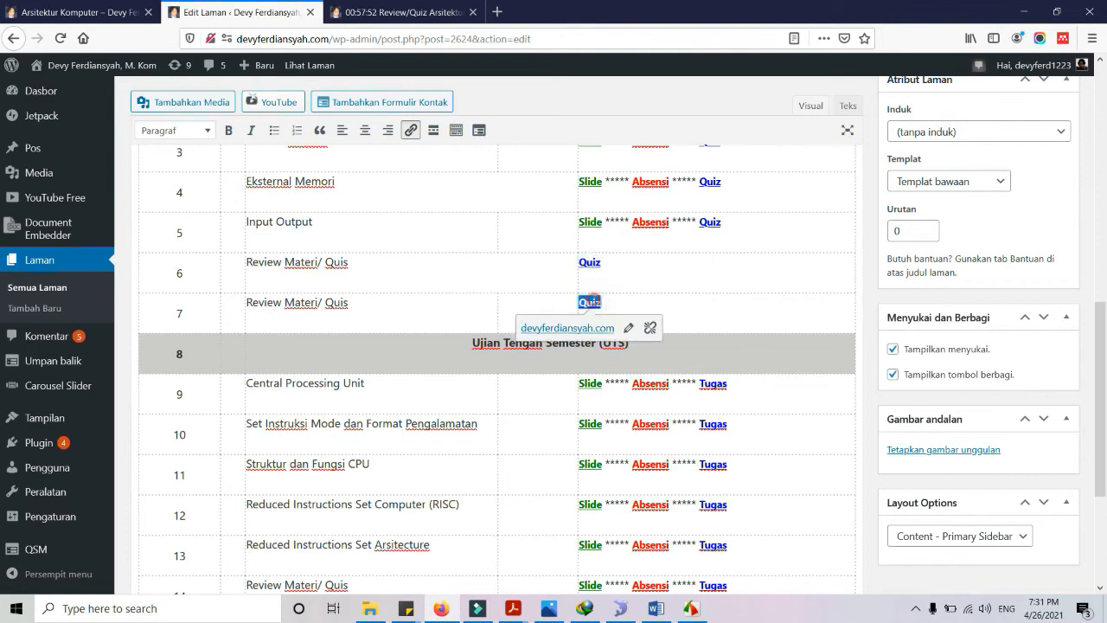
{"action": "left_click", "coordinate": [628, 327]}
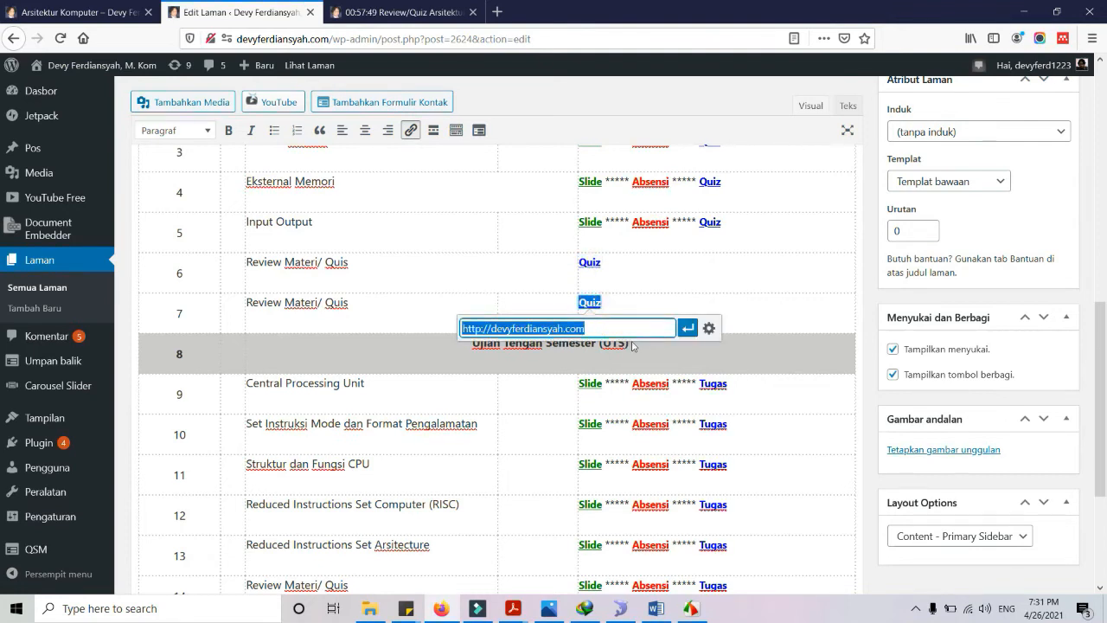
{"action": "key", "text": "ctrl+v"}
{"action": "left_click", "coordinate": [684, 332]}
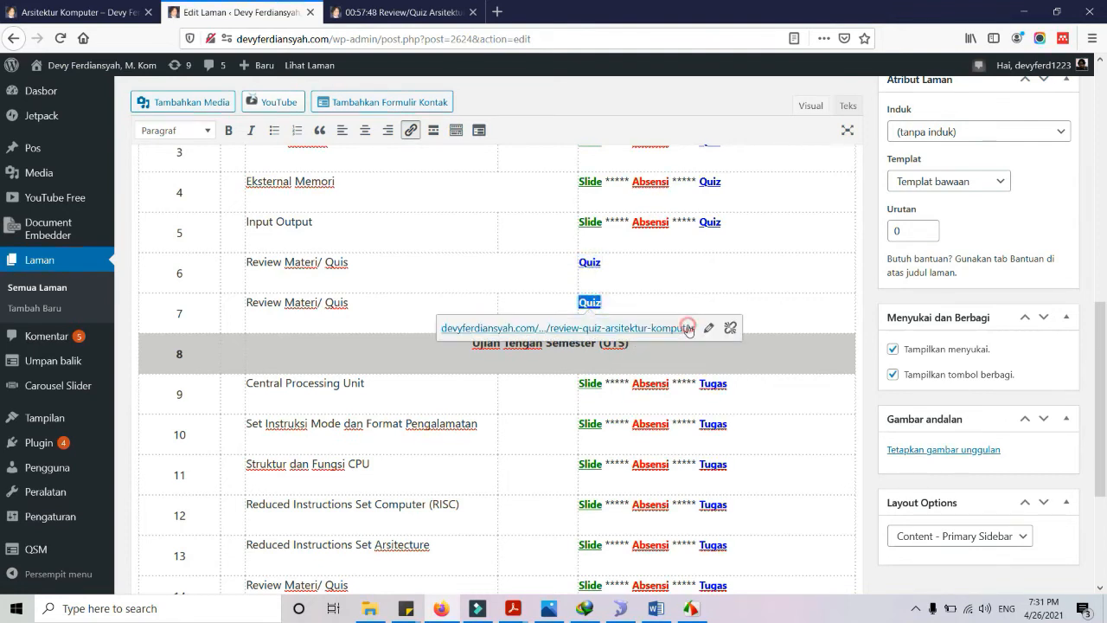
{"action": "left_click", "coordinate": [588, 263]}
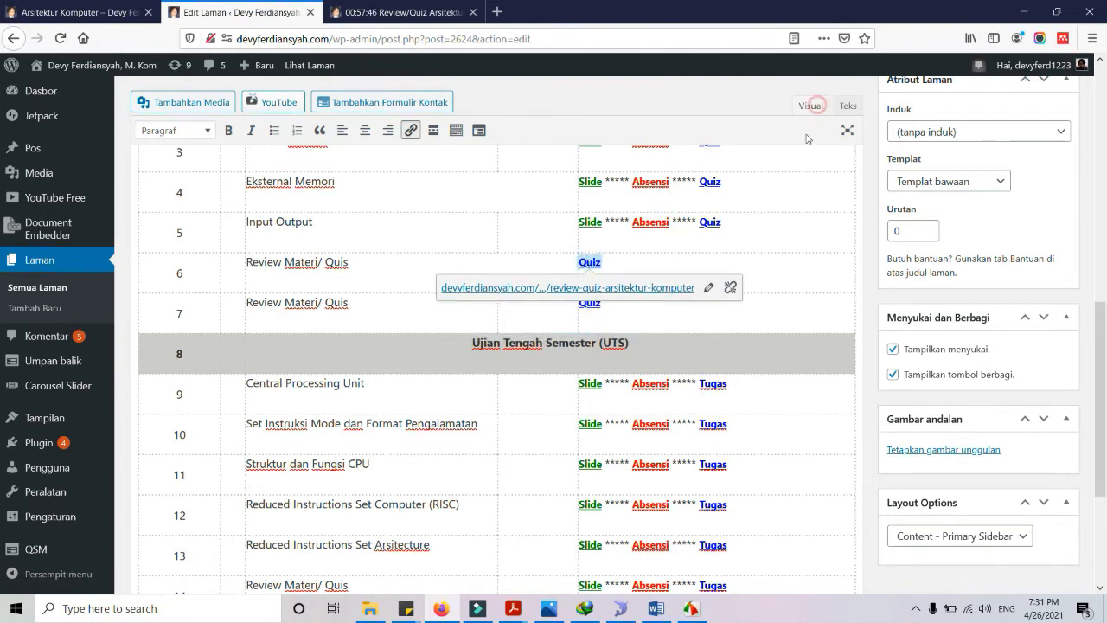
{"action": "left_click", "coordinate": [859, 109]}
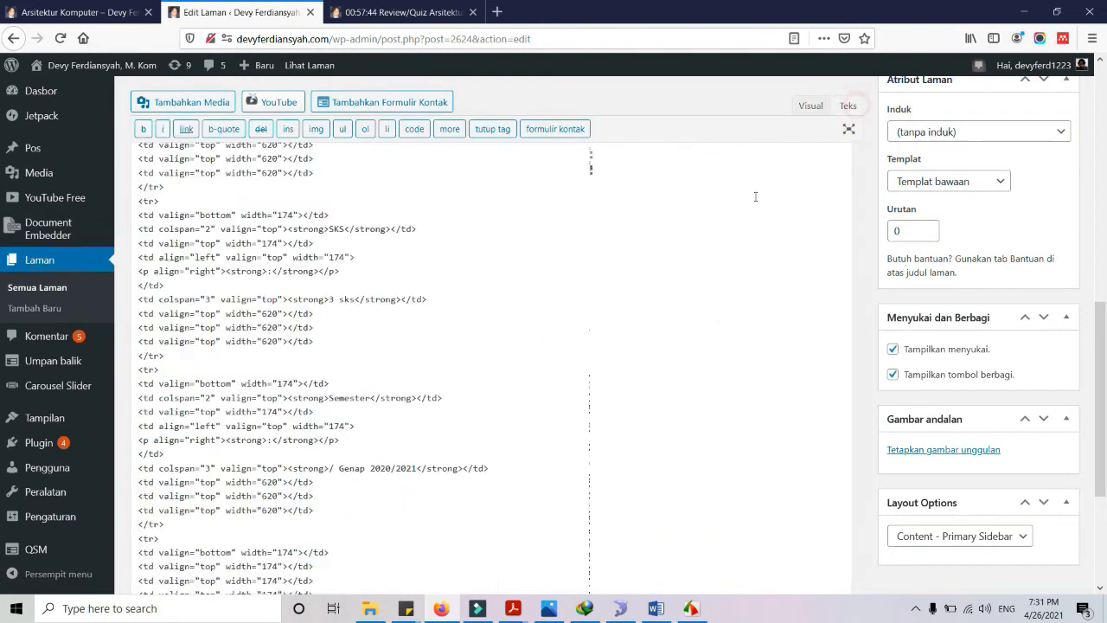
Wrap the week 6 and 7 Quiz link texts in <h3></h3> tags and update the page
{"action": "scroll", "coordinate": [414, 391], "scroll_direction": "up", "scroll_amount": 3}
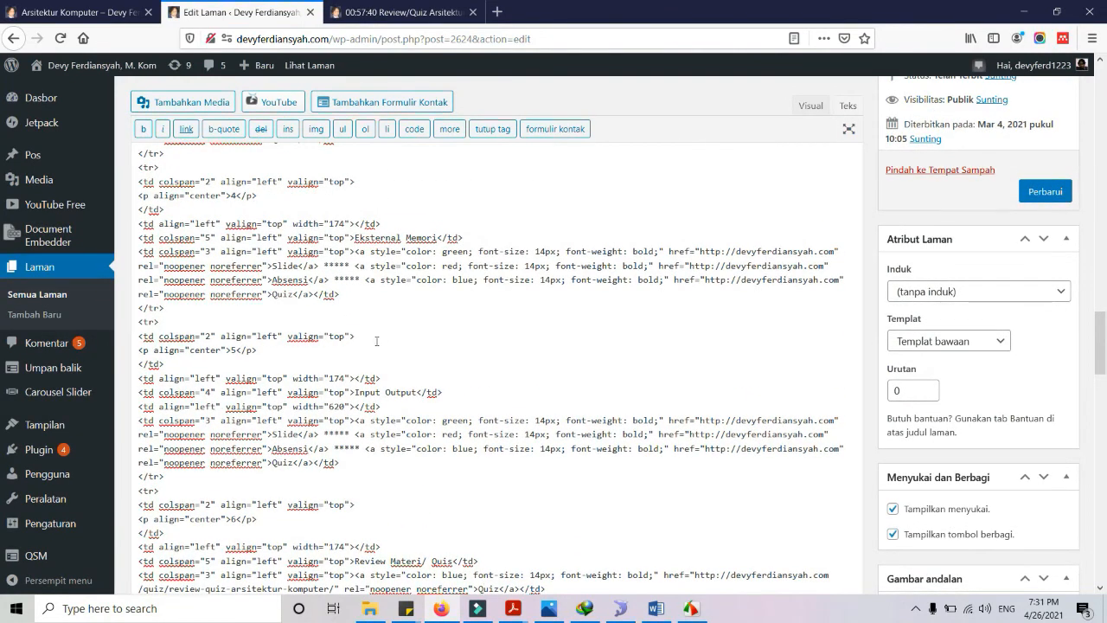
{"action": "scroll", "coordinate": [372, 337], "scroll_direction": "down", "scroll_amount": 4}
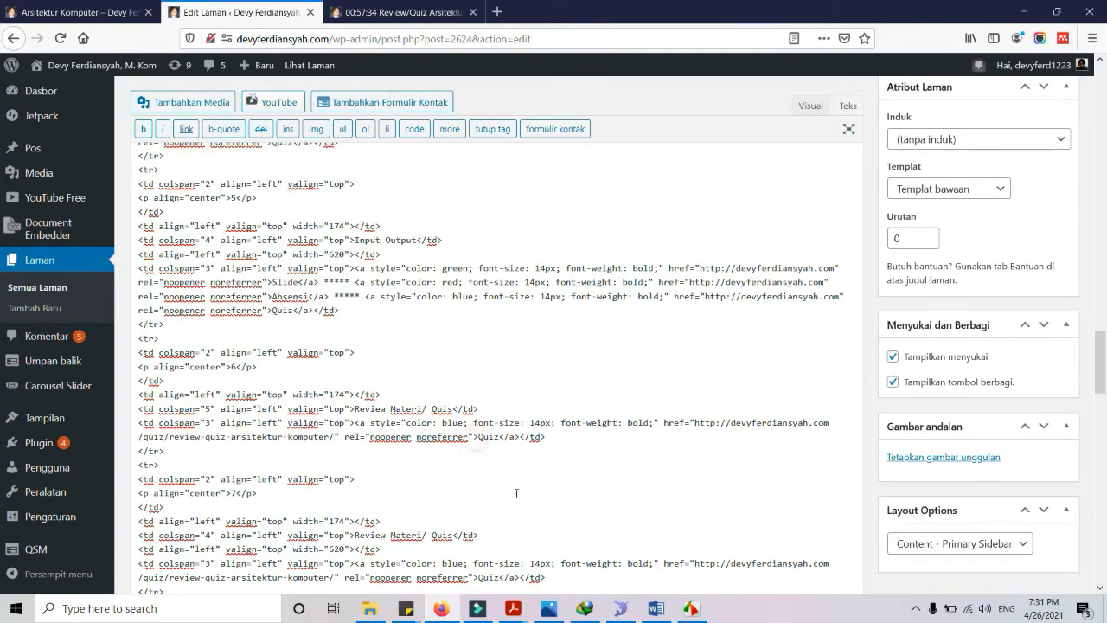
{"action": "type", "text": "<h3>Quiz</h3>"}
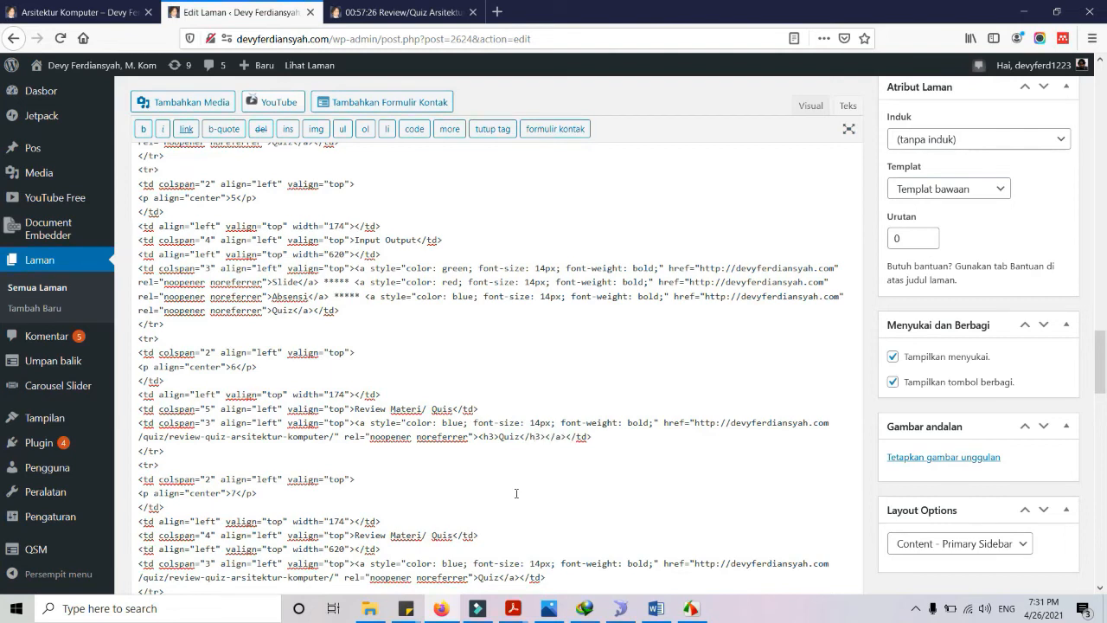
{"action": "scroll", "coordinate": [516, 493], "scroll_direction": "down", "scroll_amount": 2}
{"action": "left_click", "coordinate": [481, 501]}
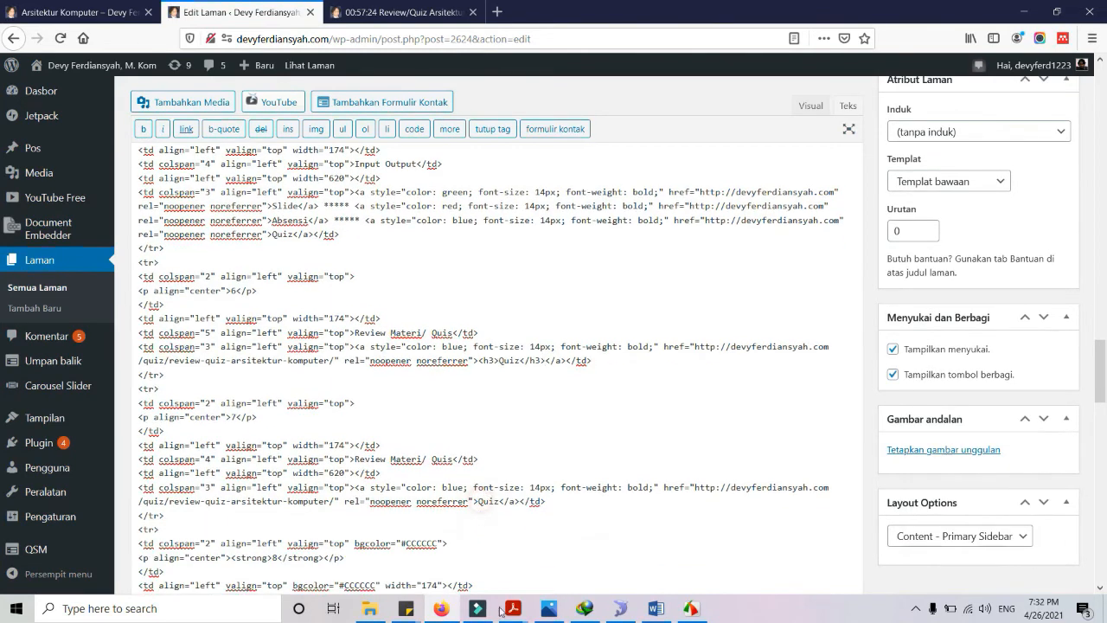
{"action": "type", "text": "<h3>Quiz"}
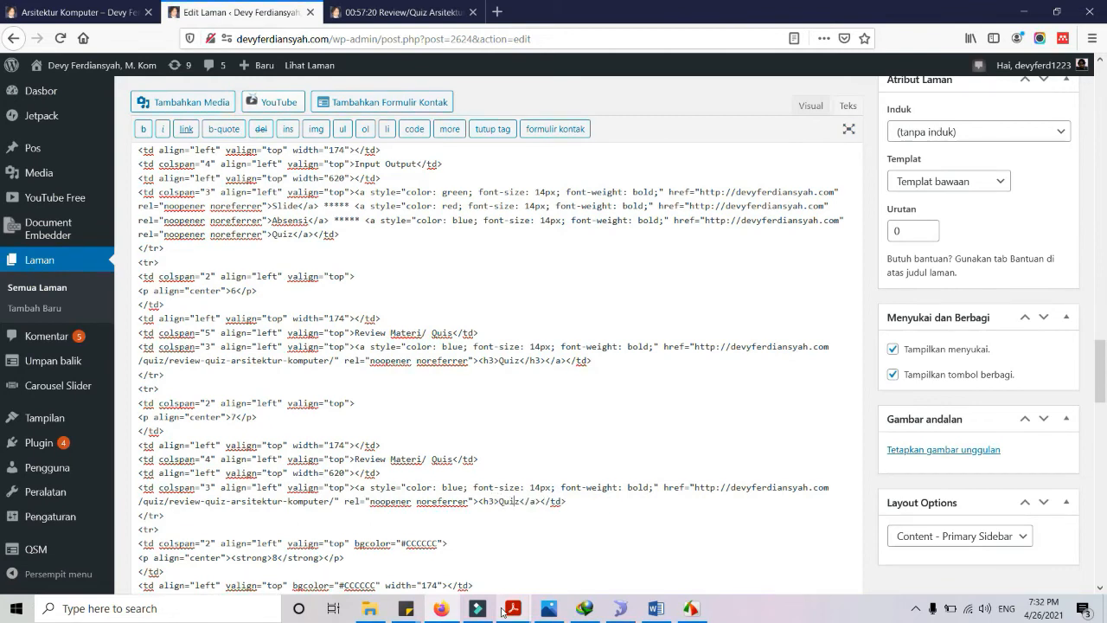
{"action": "type", "text": "</3>"}
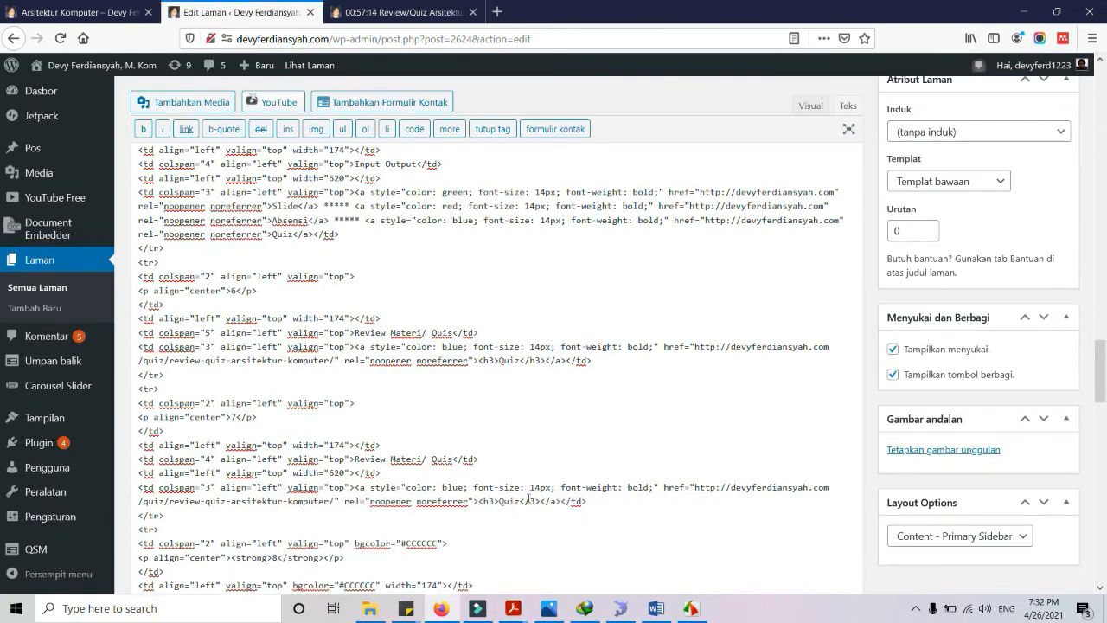
{"action": "type", "text": "h"}
{"action": "scroll", "coordinate": [765, 360], "scroll_direction": "up", "scroll_amount": 3}
{"action": "left_click", "coordinate": [1038, 281]}
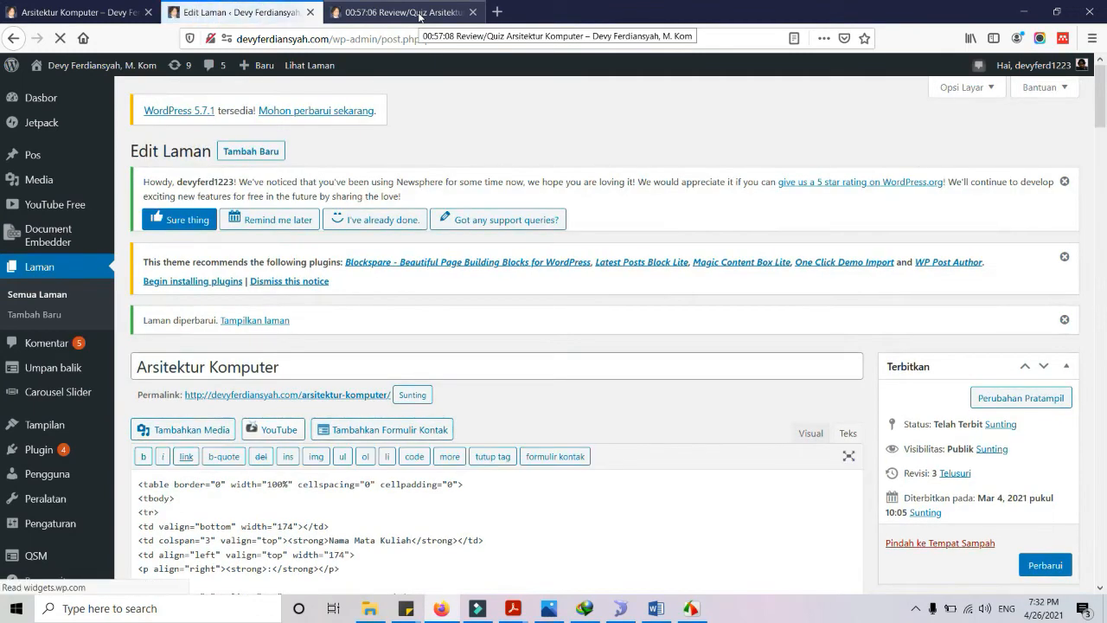
Reload the course page, close the extra quiz tab, test a Quiz link, then go home
{"action": "left_click", "coordinate": [419, 14]}
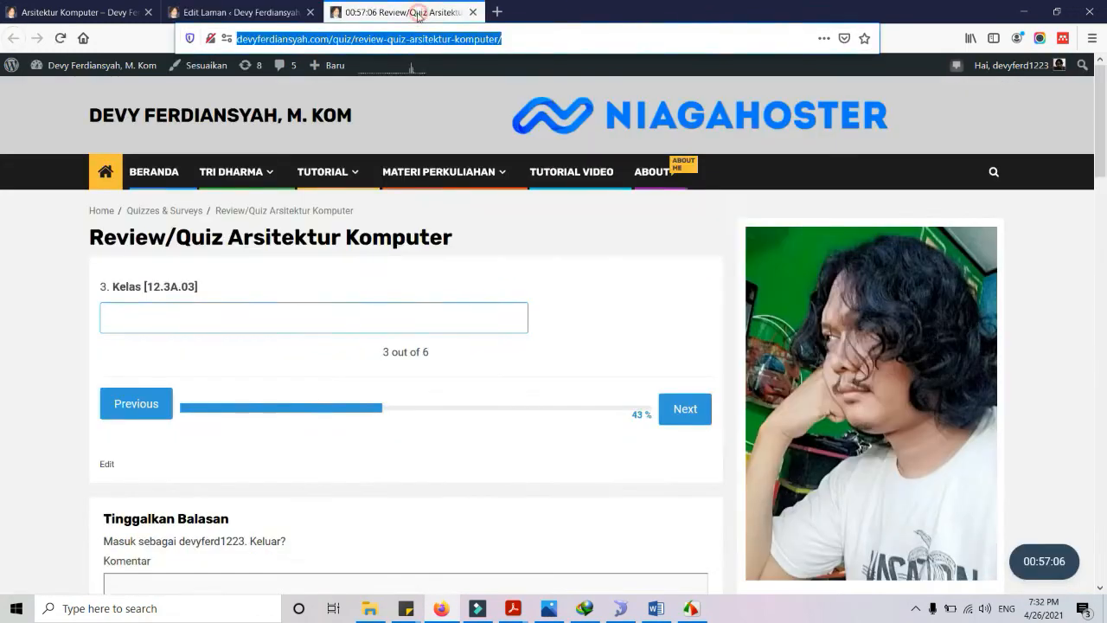
{"action": "left_click", "coordinate": [86, 13]}
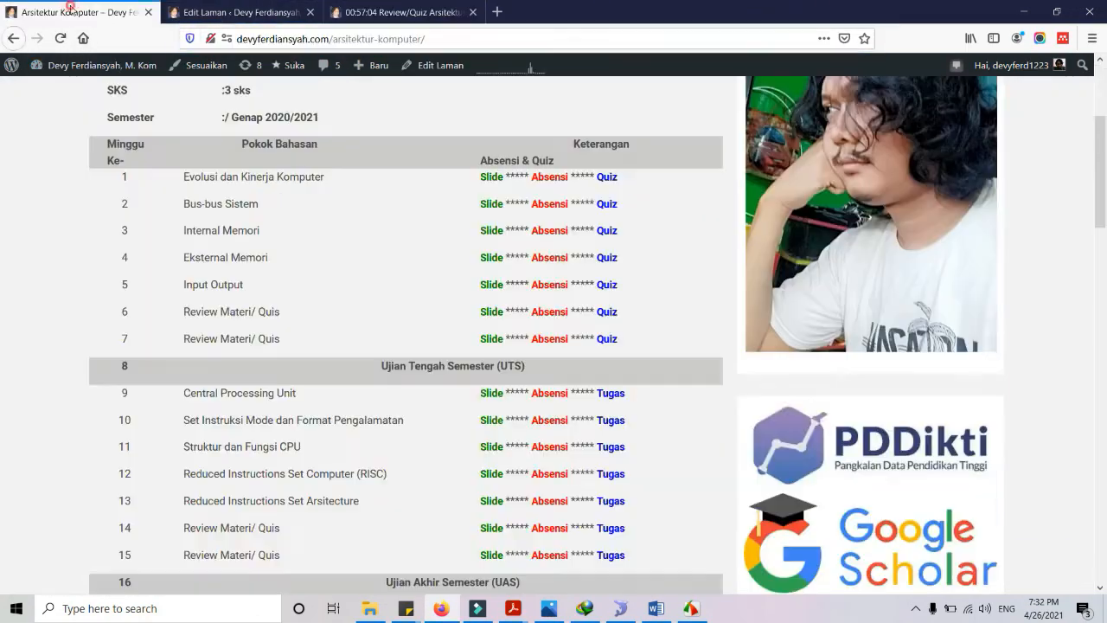
{"action": "left_click", "coordinate": [60, 38]}
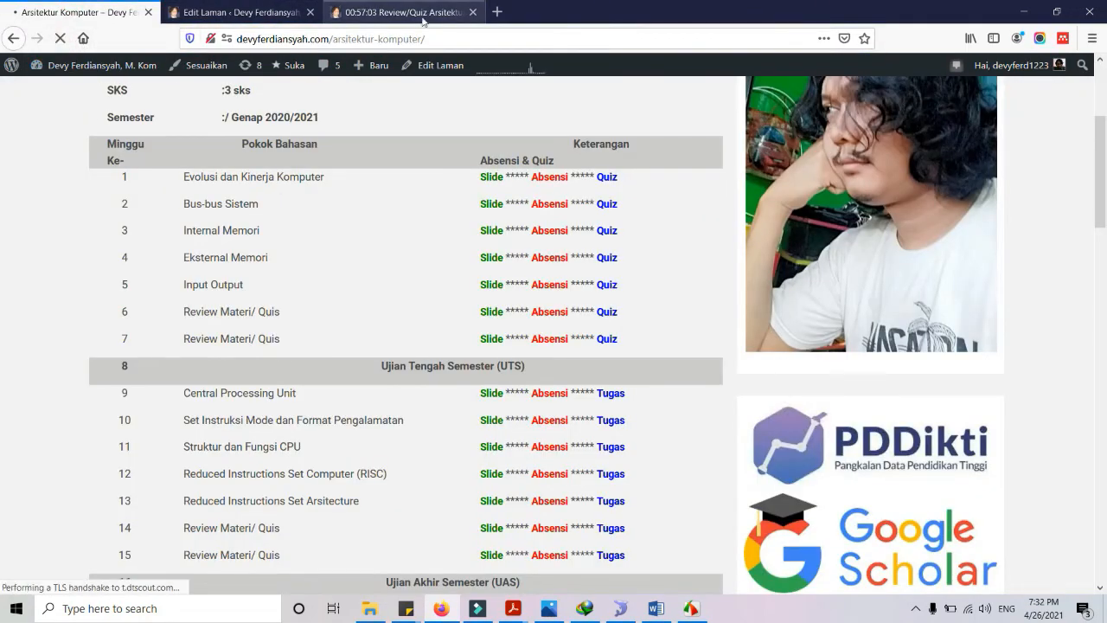
{"action": "left_click", "coordinate": [467, 17]}
{"action": "left_click", "coordinate": [472, 13]}
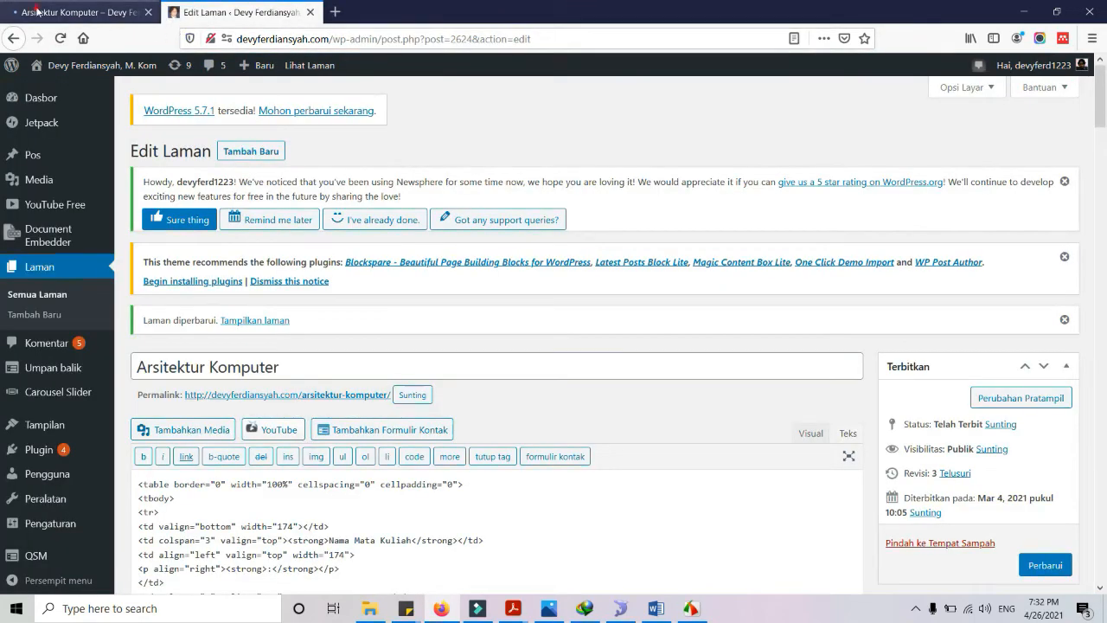
{"action": "left_click", "coordinate": [43, 12]}
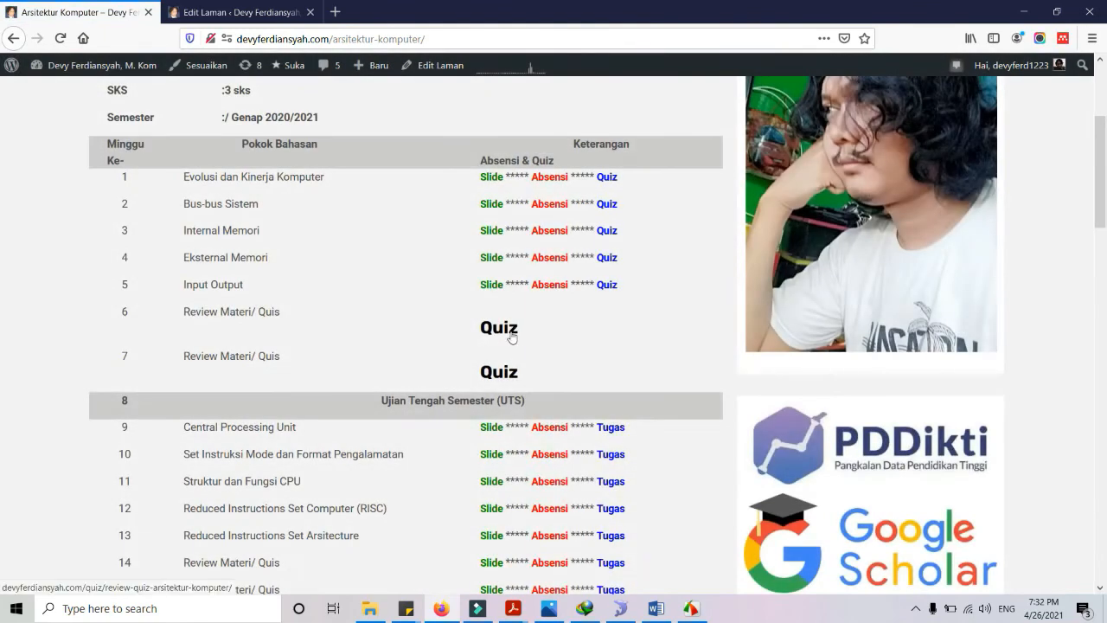
{"action": "left_click", "coordinate": [502, 329]}
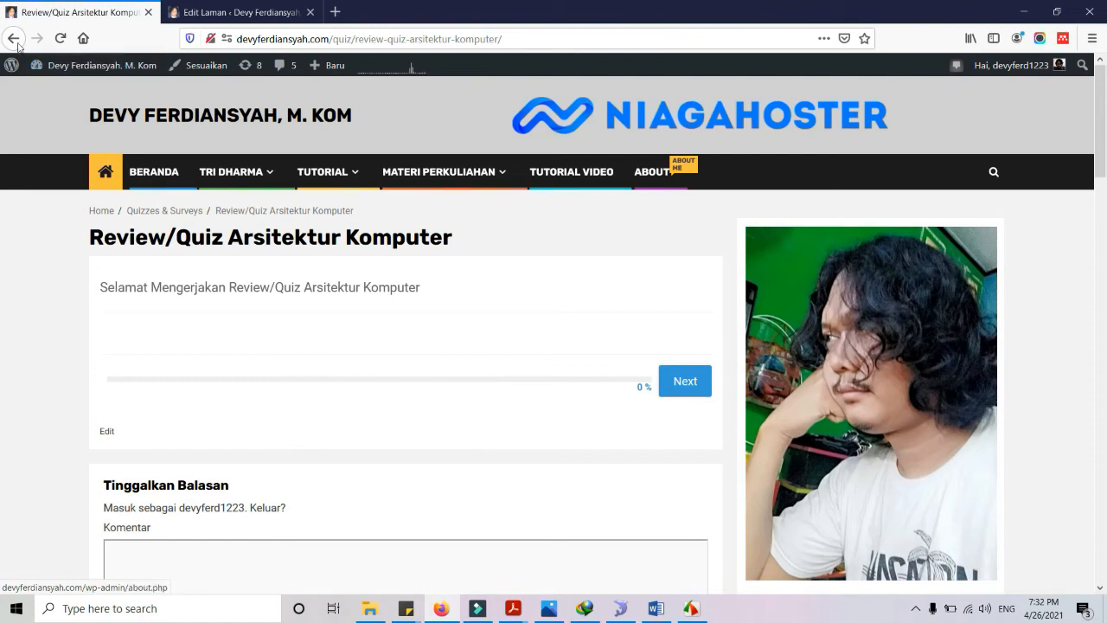
{"action": "left_click", "coordinate": [149, 177]}
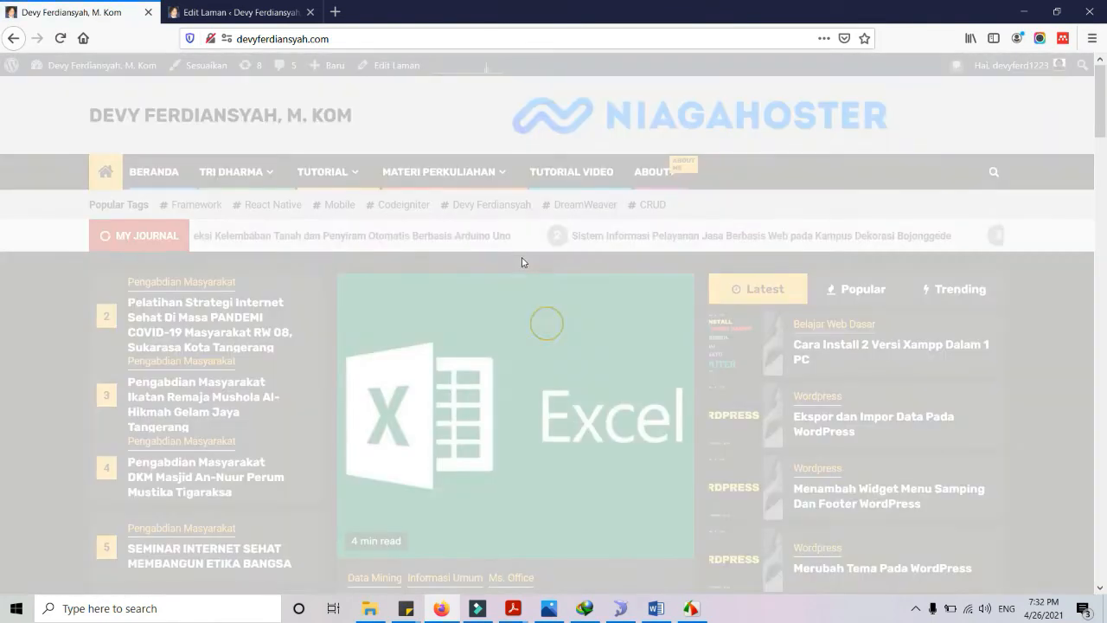
Scroll the home page to the QUIZ UTS sidebar widget, then return to the page editor
{"action": "scroll", "coordinate": [522, 262], "scroll_direction": "down", "scroll_amount": 10}
{"action": "scroll", "coordinate": [847, 403], "scroll_direction": "down", "scroll_amount": 10}
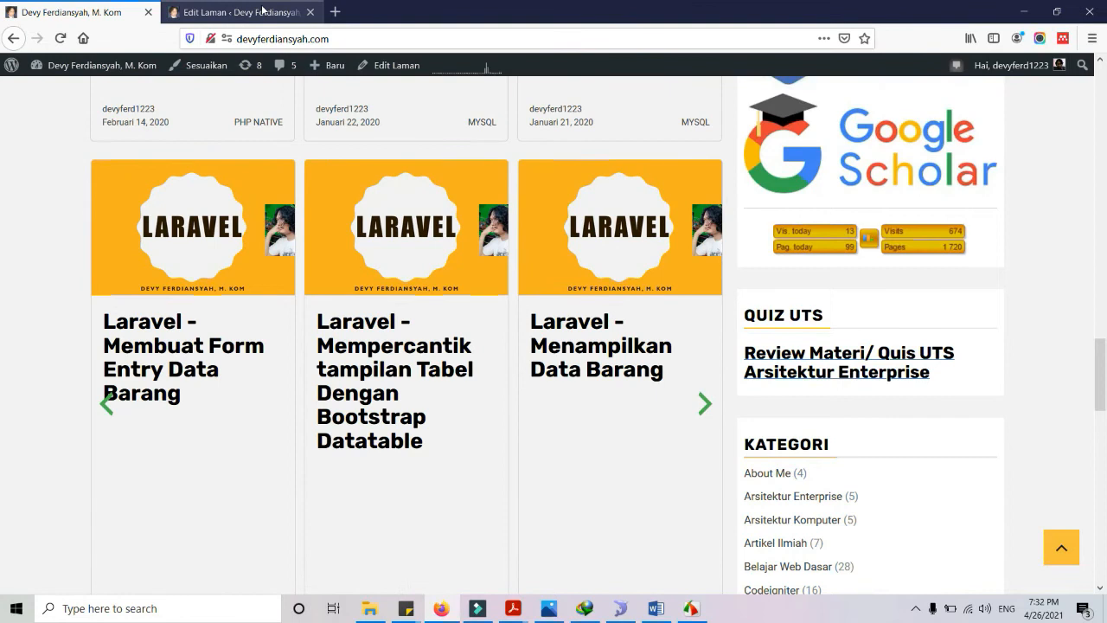
{"action": "left_click", "coordinate": [233, 12]}
Open the Newsphere Customizer, look through its Menus and Widgets panels, and return to the main list
{"action": "mouse_move", "coordinate": [59, 425]}
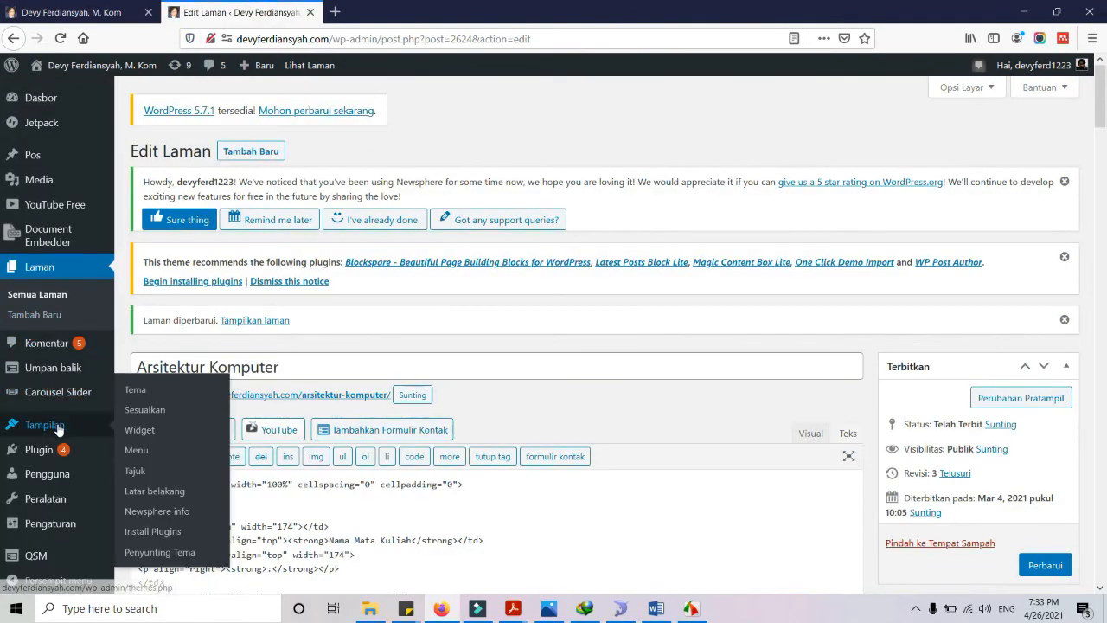
{"action": "left_click", "coordinate": [154, 413]}
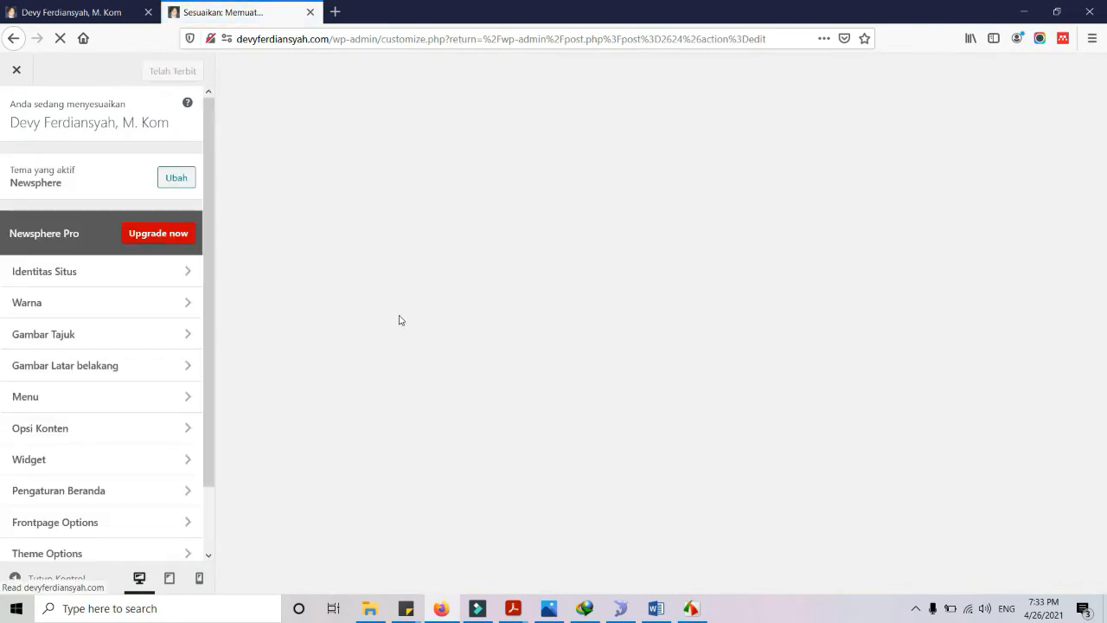
{"action": "left_click", "coordinate": [104, 399]}
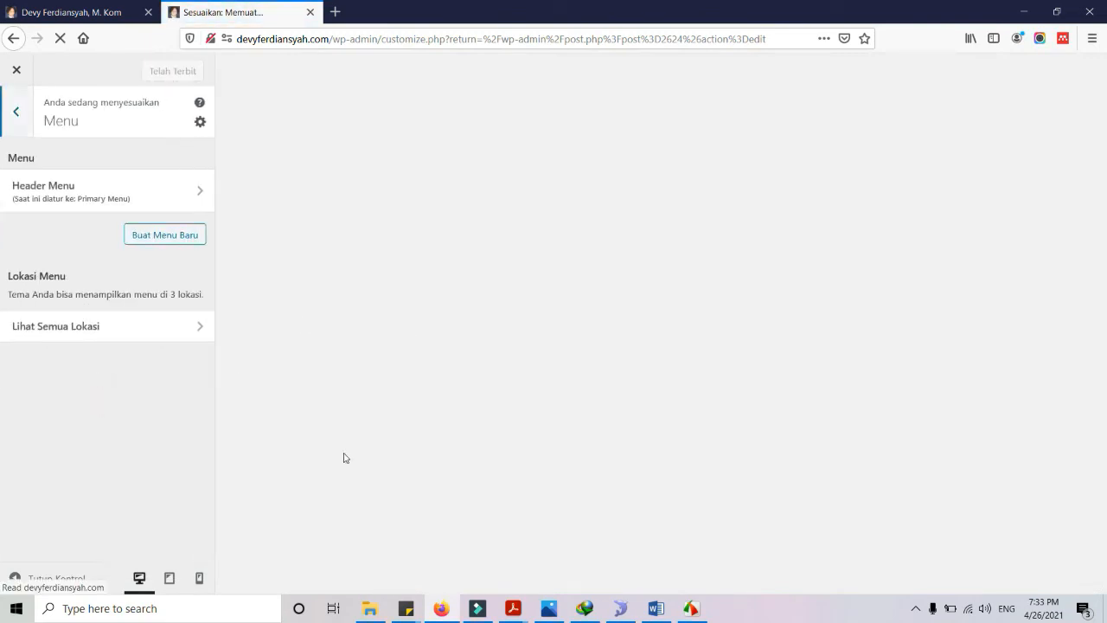
{"action": "left_click", "coordinate": [111, 204]}
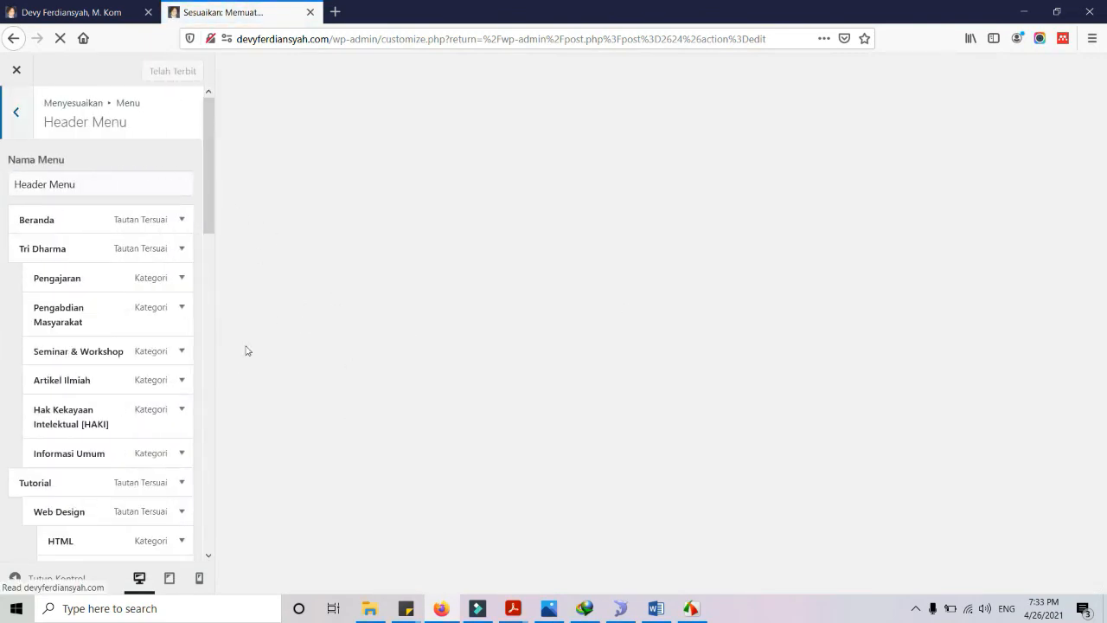
{"action": "scroll", "coordinate": [49, 447], "scroll_direction": "down", "scroll_amount": 5}
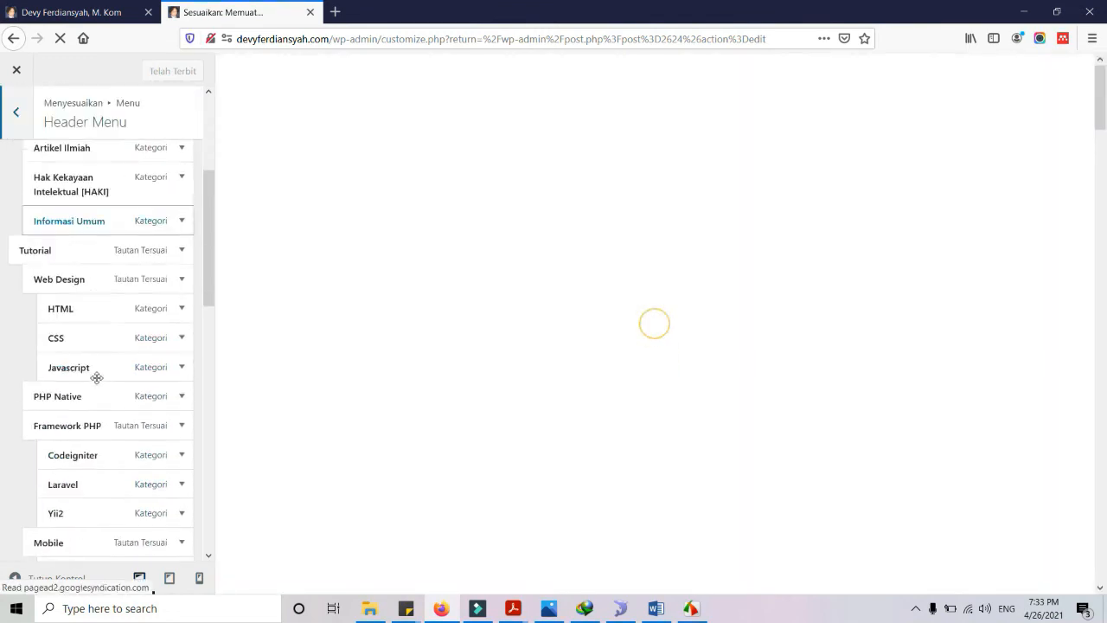
{"action": "scroll", "coordinate": [97, 377], "scroll_direction": "down", "scroll_amount": 5}
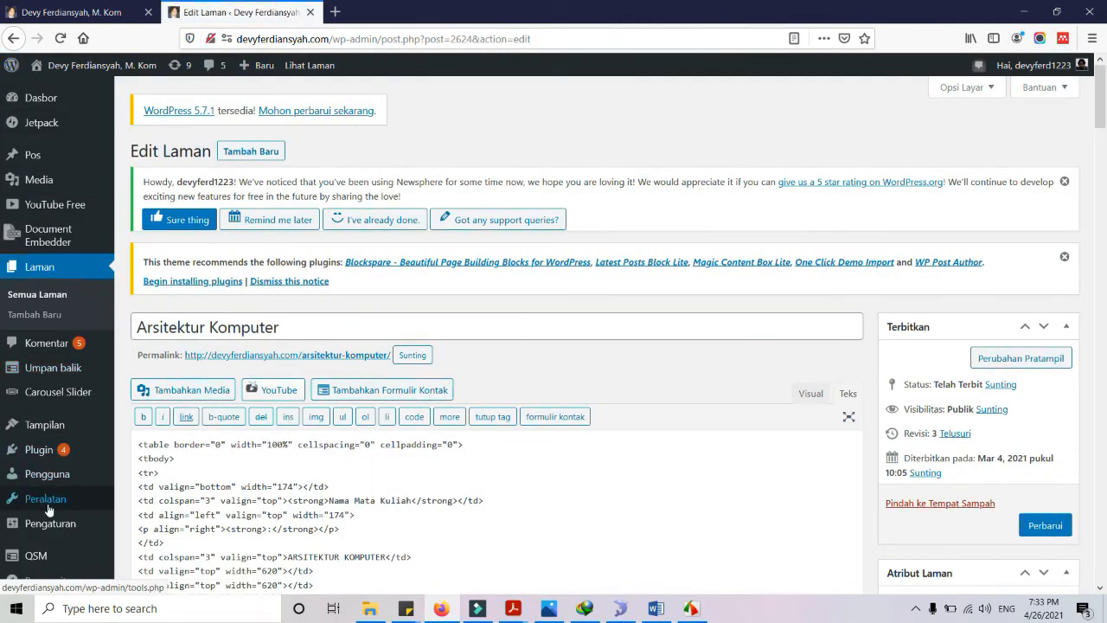
{"action": "mouse_move", "coordinate": [112, 430]}
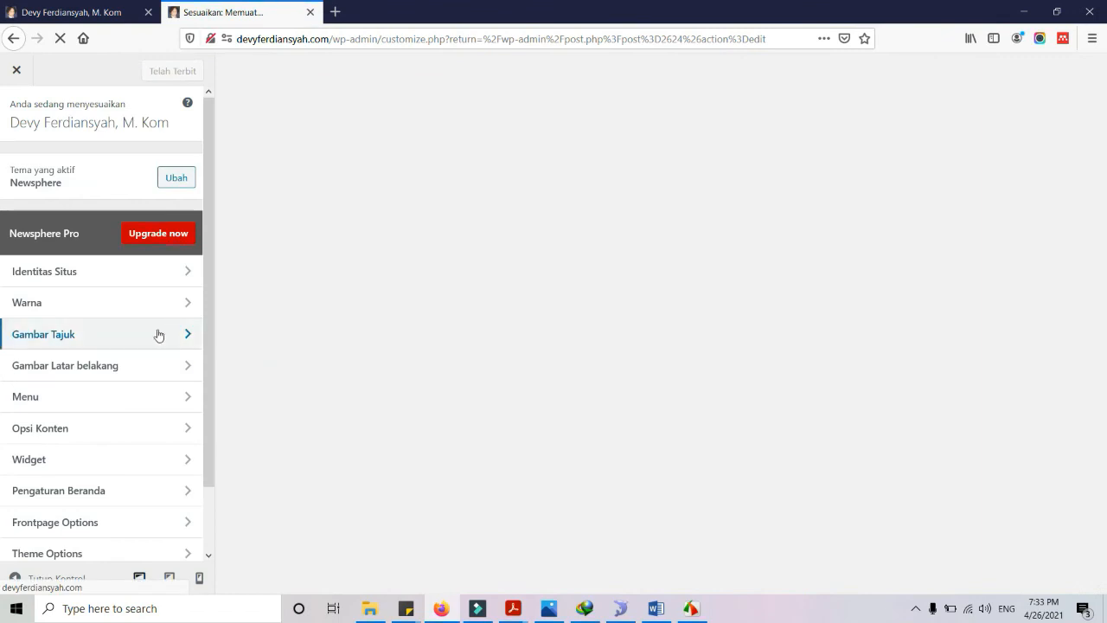
{"action": "left_click", "coordinate": [69, 460]}
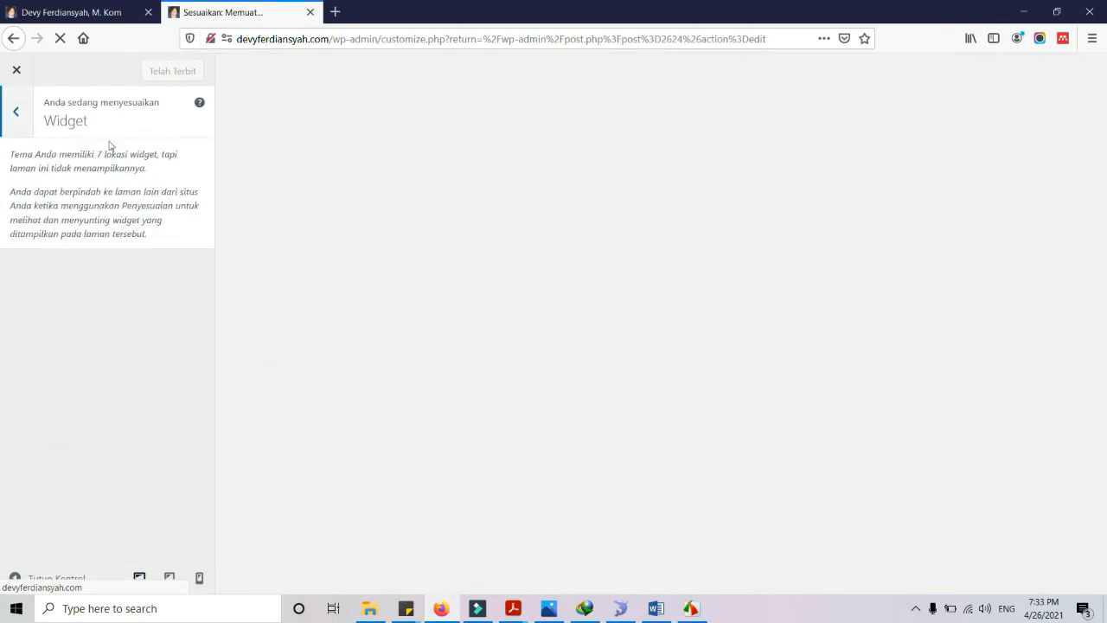
{"action": "left_click", "coordinate": [18, 114]}
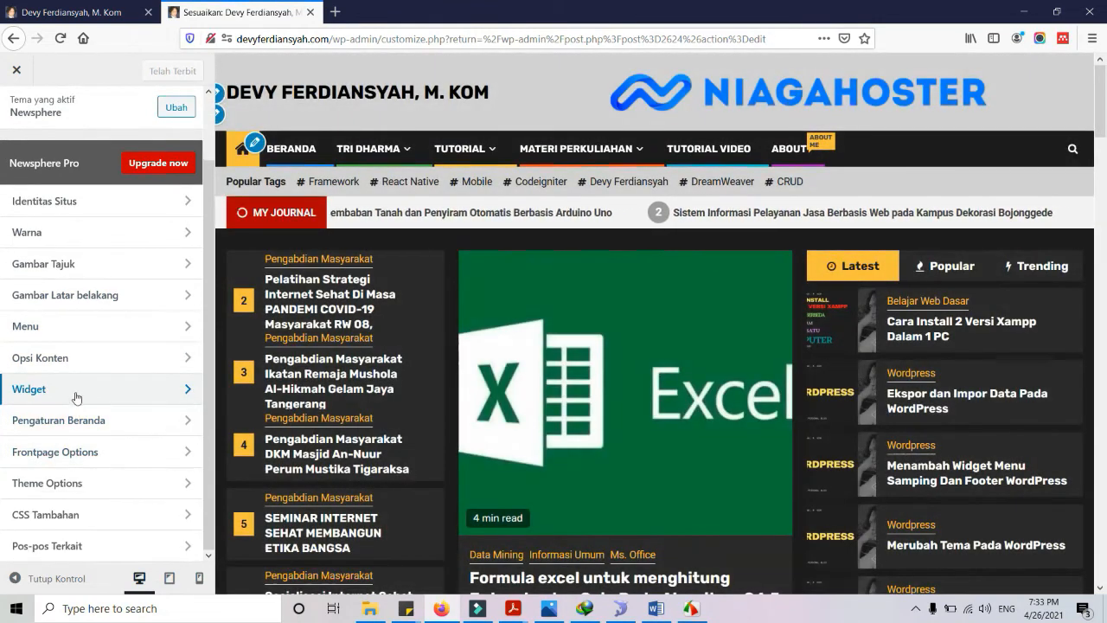
Expand the Main Sidebar's QUIZ UTS custom HTML widget and select its existing link code
{"action": "left_click", "coordinate": [76, 393]}
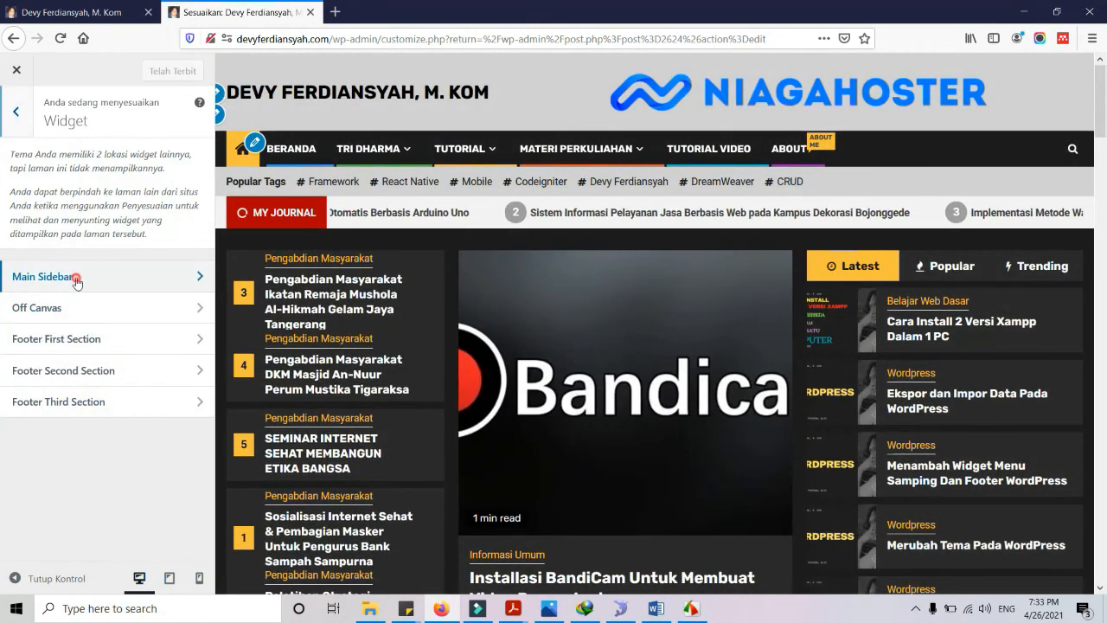
{"action": "left_click", "coordinate": [76, 278]}
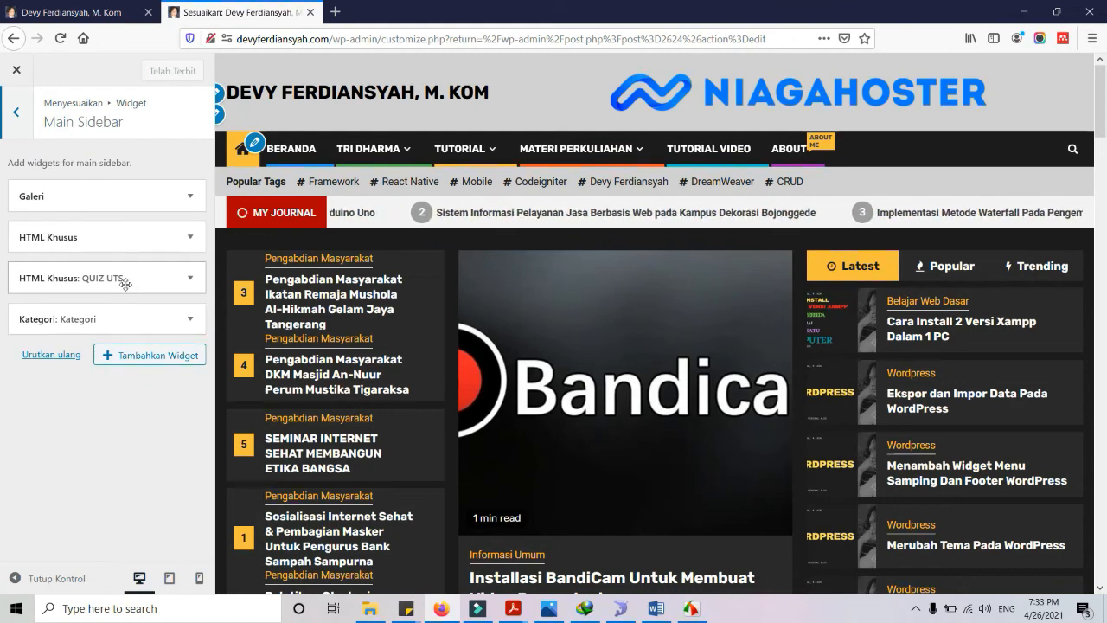
{"action": "left_click", "coordinate": [125, 283]}
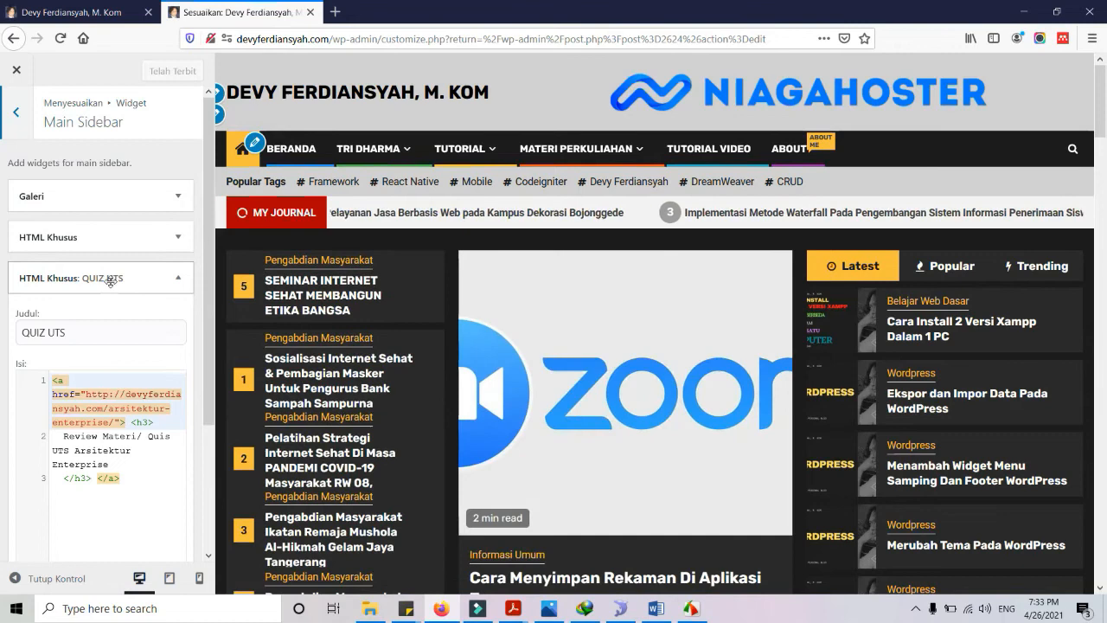
{"action": "left_click", "coordinate": [106, 10]}
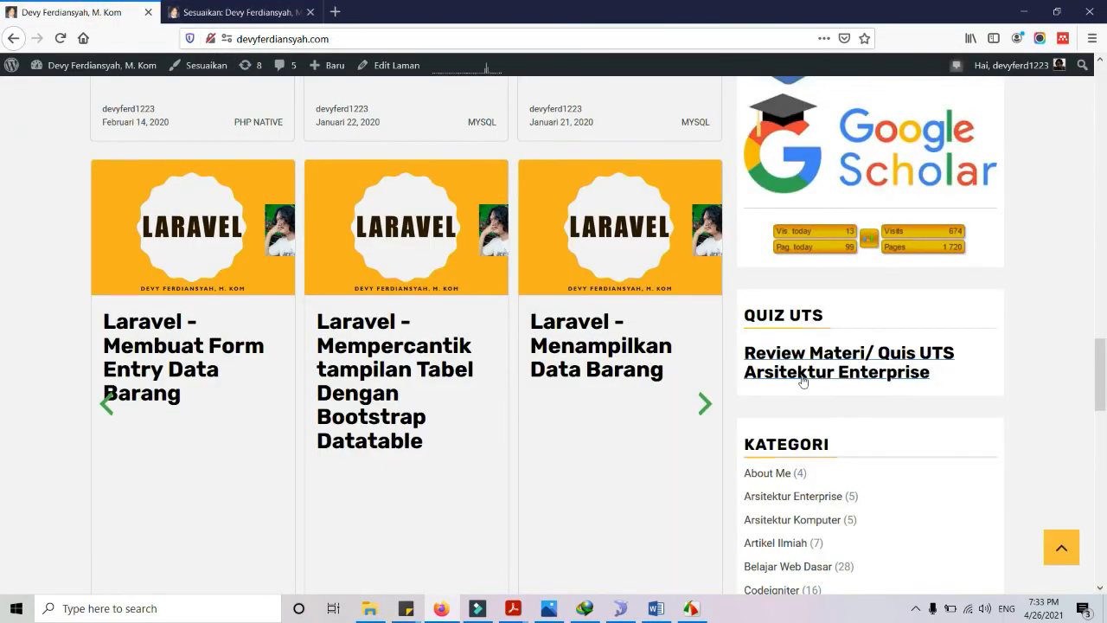
{"action": "left_click", "coordinate": [238, 12]}
{"action": "left_click_drag", "start_coordinate": [136, 482], "coordinate": [20, 380]}
{"action": "key", "text": "ctrl+c"}
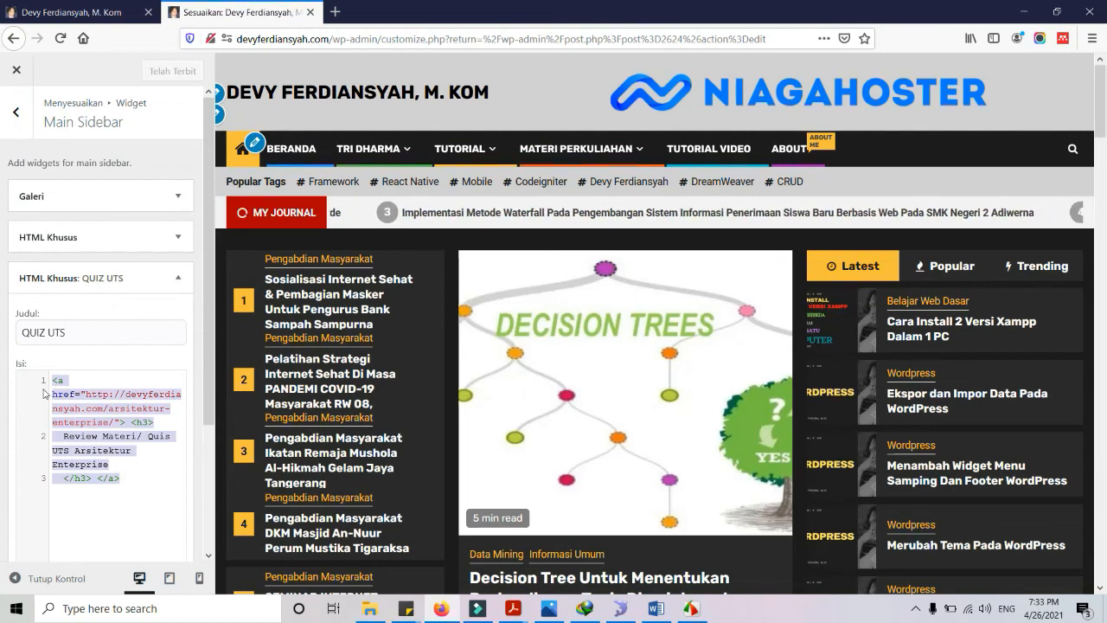
{"action": "left_click", "coordinate": [153, 474]}
Append <br> and a duplicate link, changing enterprise to komputer and Enterprise to Komputer, then publish
{"action": "type", "text": "<br>"}
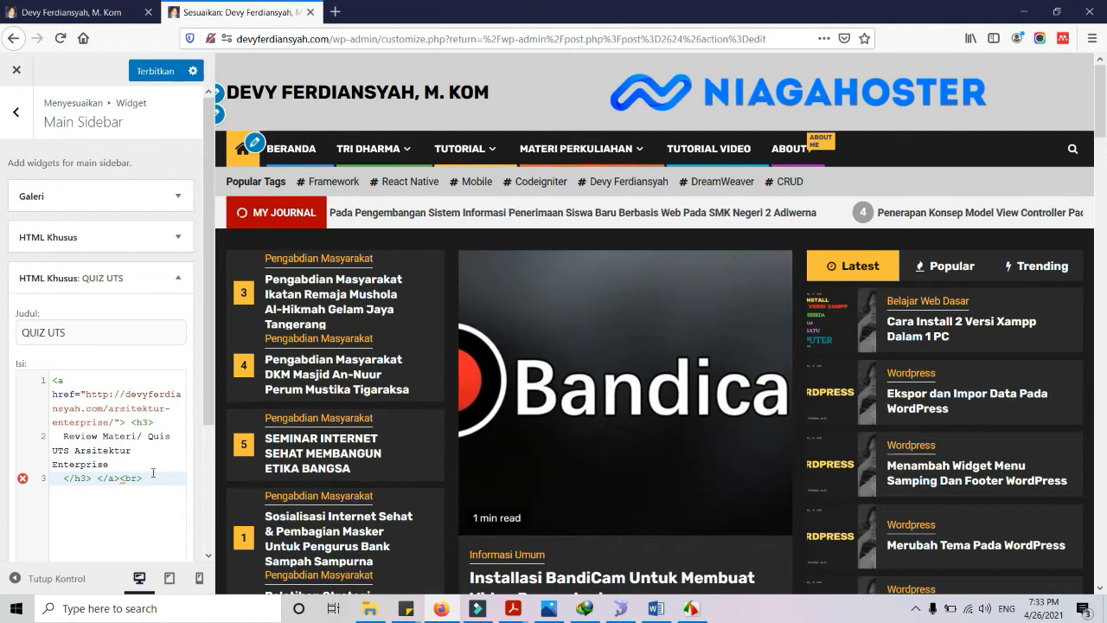
{"action": "key", "text": "Return"}
{"action": "key", "text": "ctrl+v"}
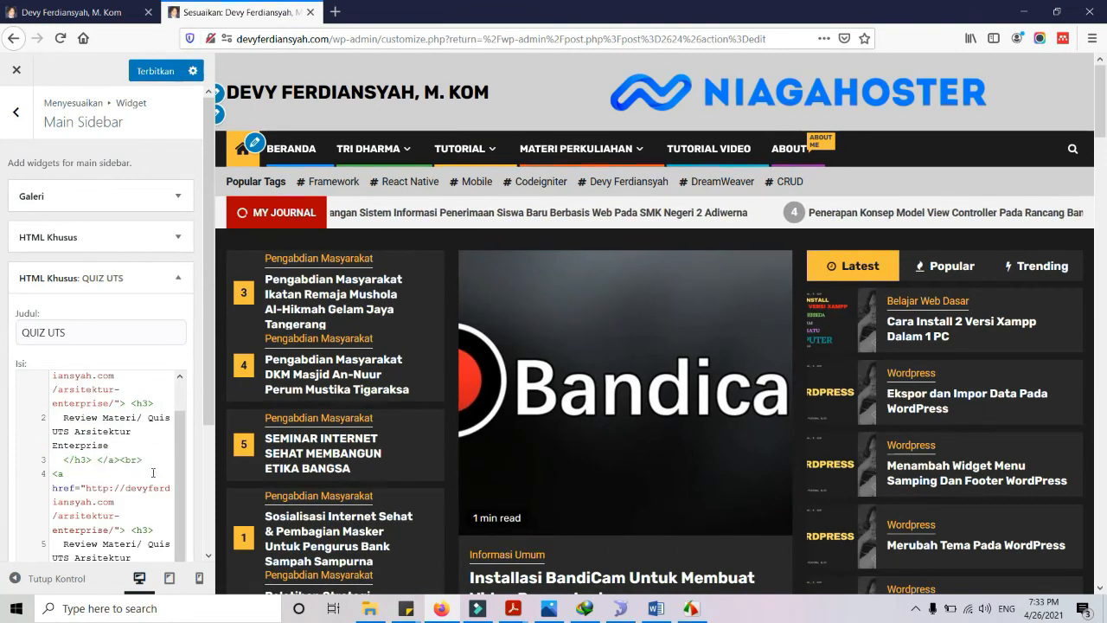
{"action": "double_click", "coordinate": [99, 529]}
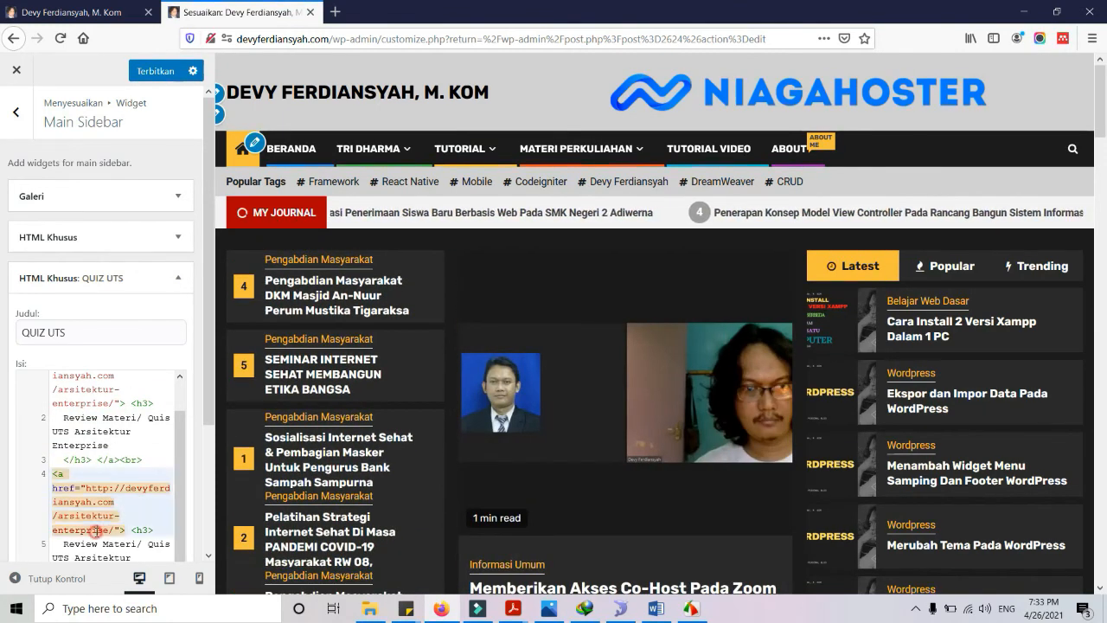
{"action": "type", "text": "komp"}
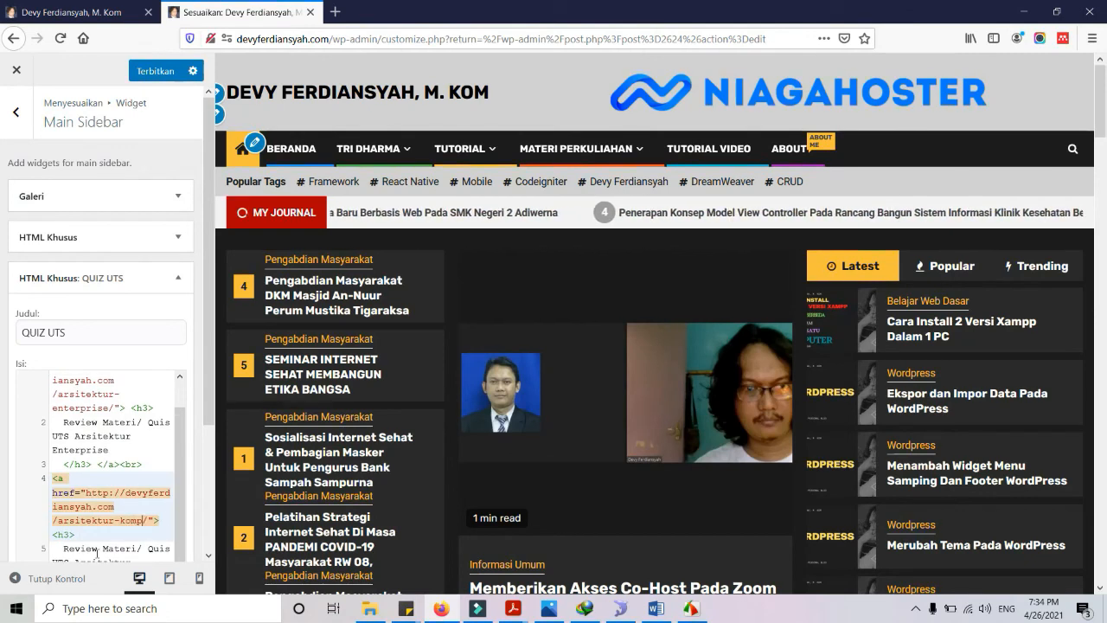
{"action": "type", "text": "uter"}
{"action": "scroll", "coordinate": [90, 522], "scroll_direction": "down", "scroll_amount": 2}
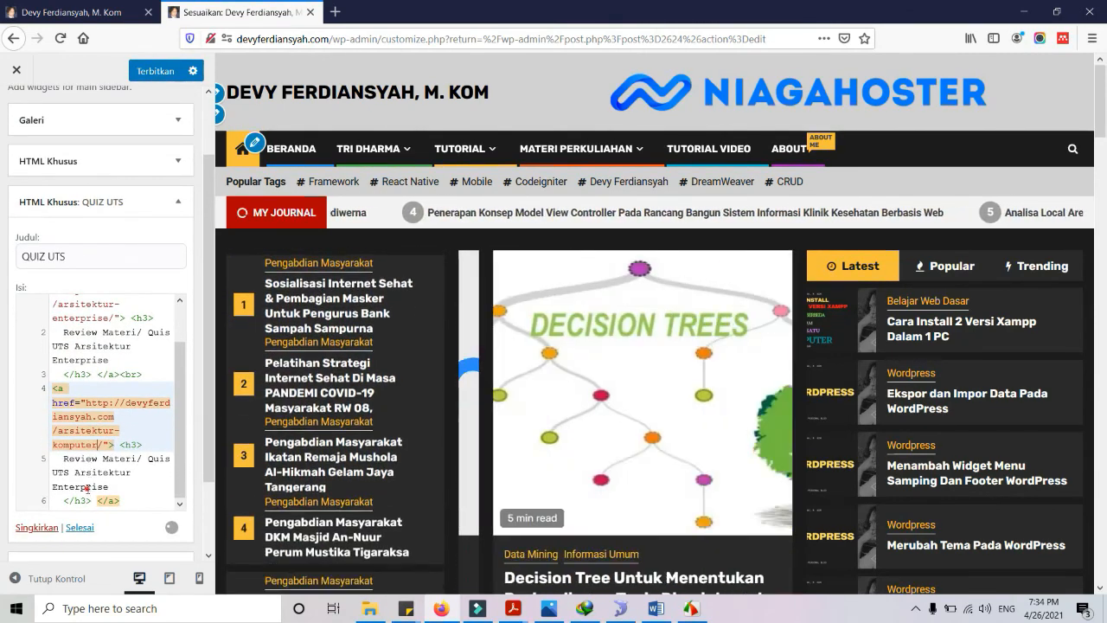
{"action": "double_click", "coordinate": [86, 487]}
{"action": "type", "text": "Kompu"}
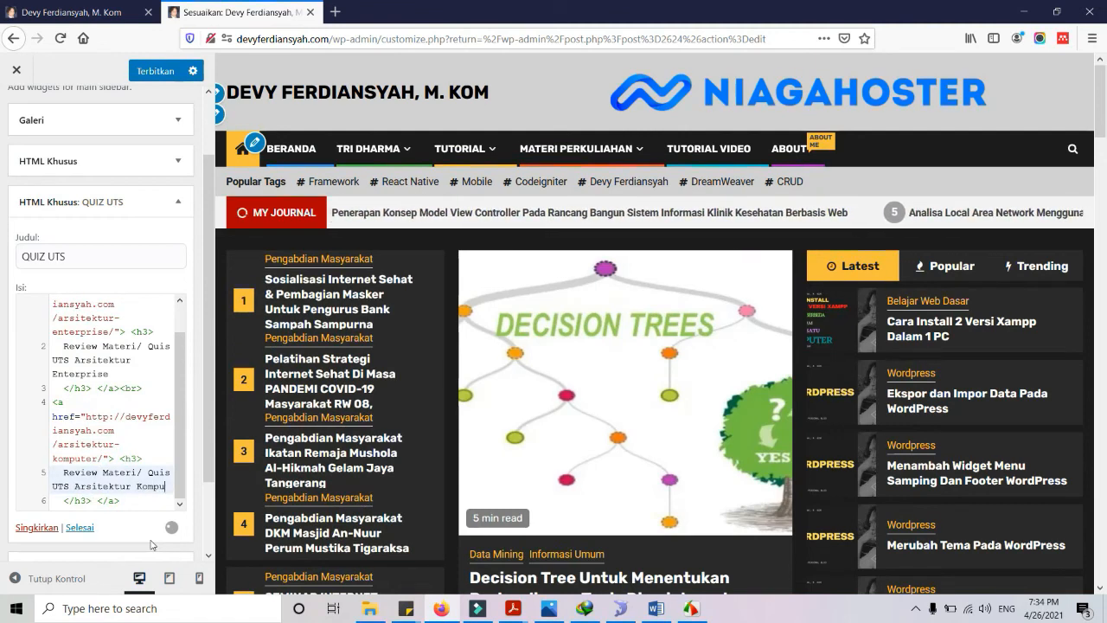
{"action": "type", "text": "ter"}
{"action": "scroll", "coordinate": [125, 411], "scroll_direction": "down", "scroll_amount": 3}
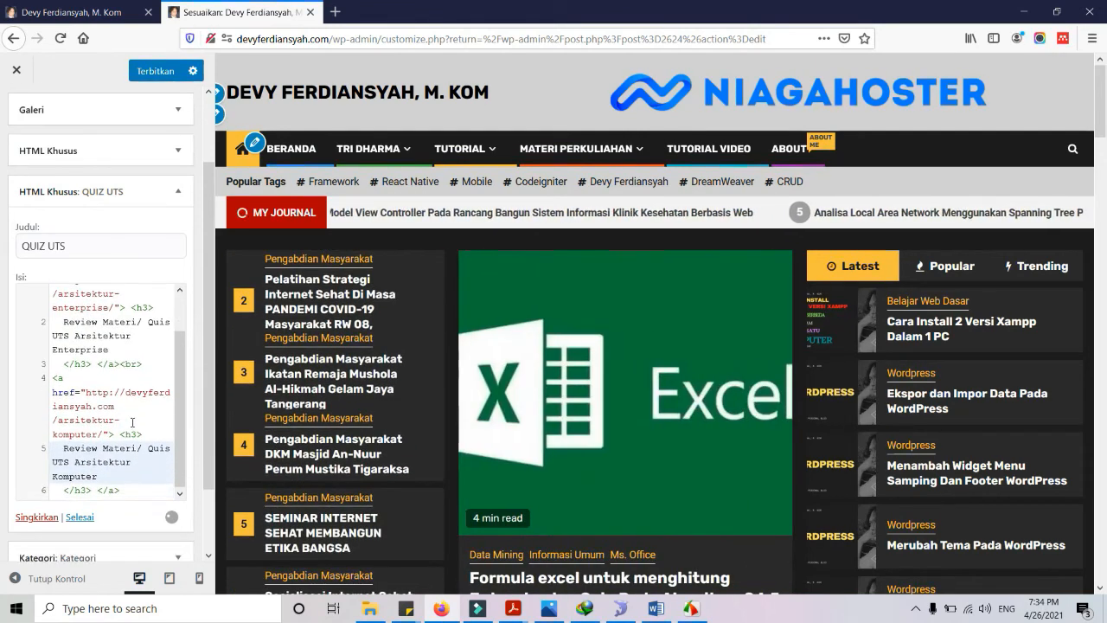
{"action": "left_click", "coordinate": [152, 70]}
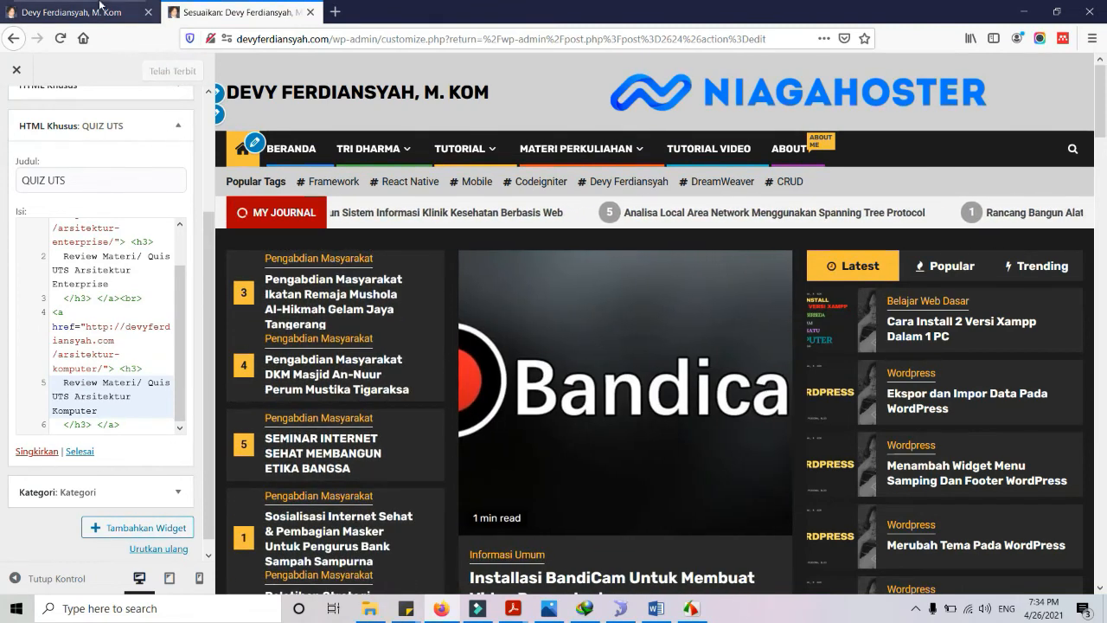
Reload the live site tab and follow the new 'Review Materi/ Quis UTS Arsitektur Komputer' sidebar link
{"action": "left_click", "coordinate": [89, 12]}
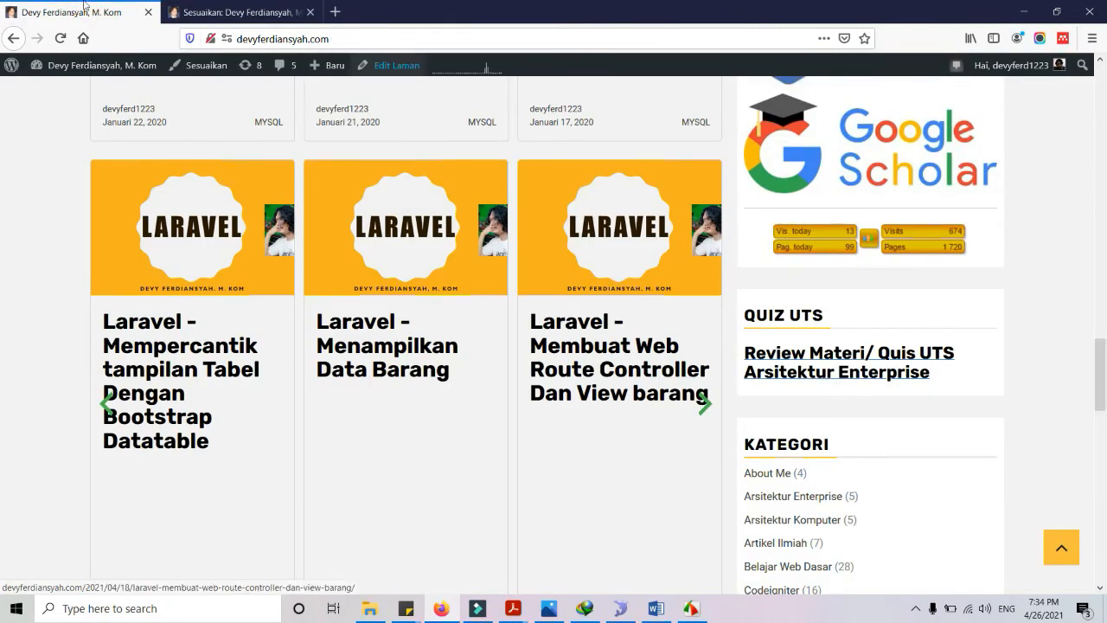
{"action": "left_click", "coordinate": [60, 39]}
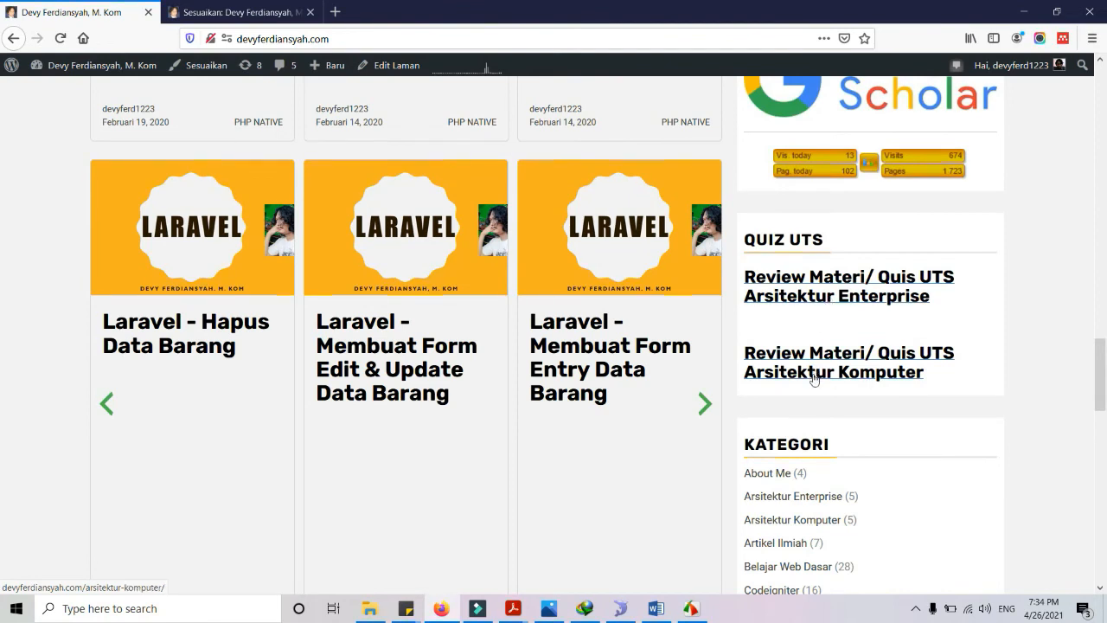
{"action": "left_click", "coordinate": [813, 379]}
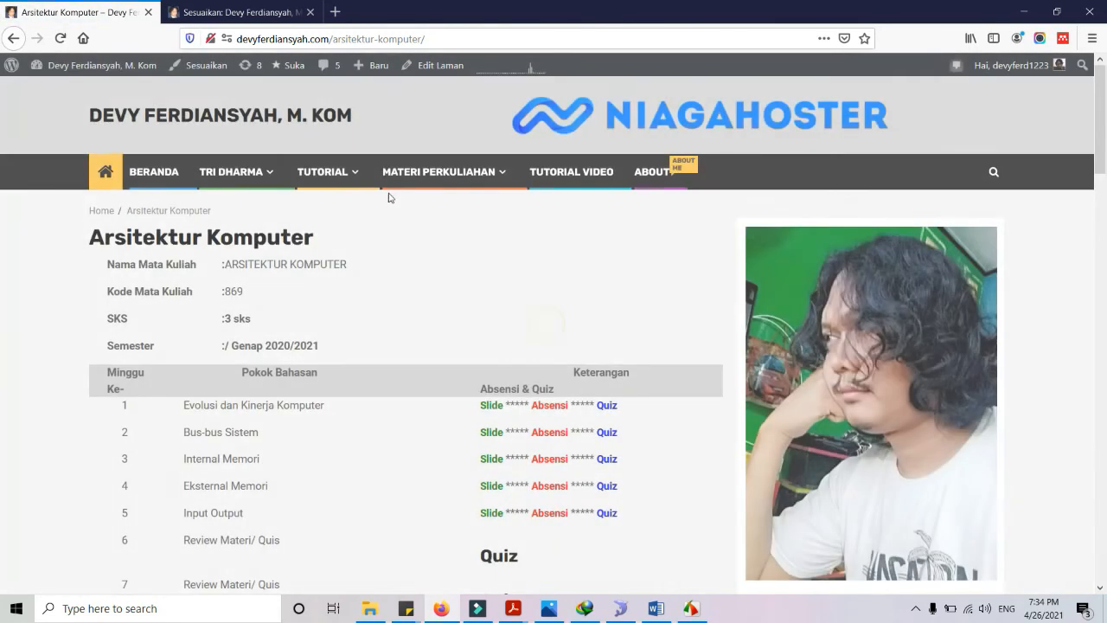
Open the review quiz from the Arsitektur Komputer course schedule and scroll through it
{"action": "scroll", "coordinate": [480, 348], "scroll_direction": "down", "scroll_amount": 3}
{"action": "left_click", "coordinate": [501, 406]}
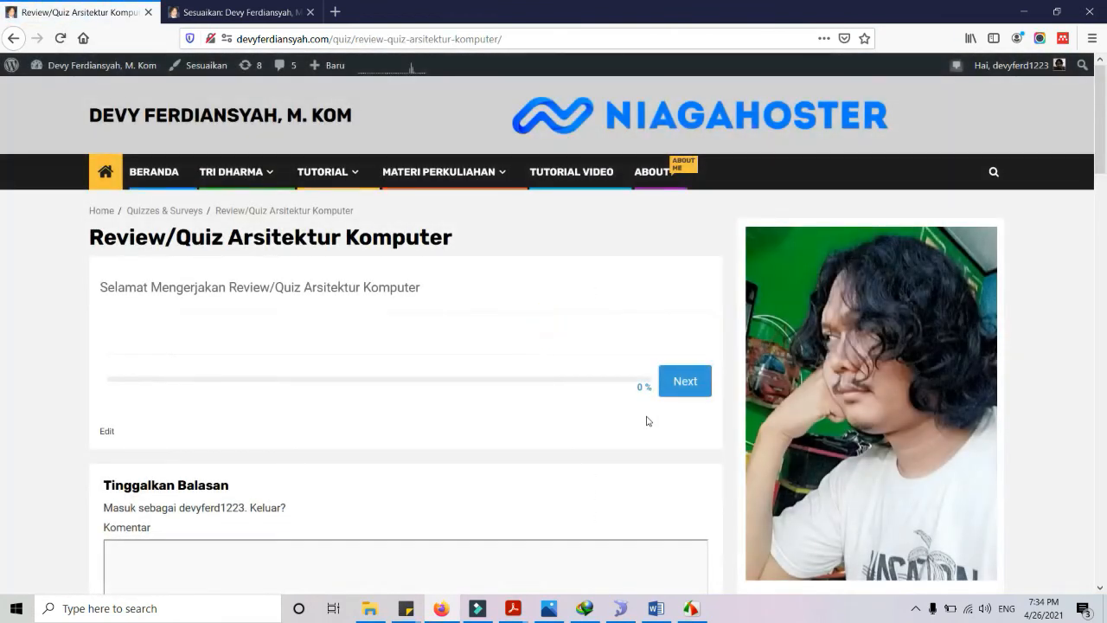
{"action": "scroll", "coordinate": [615, 381], "scroll_direction": "down", "scroll_amount": 6}
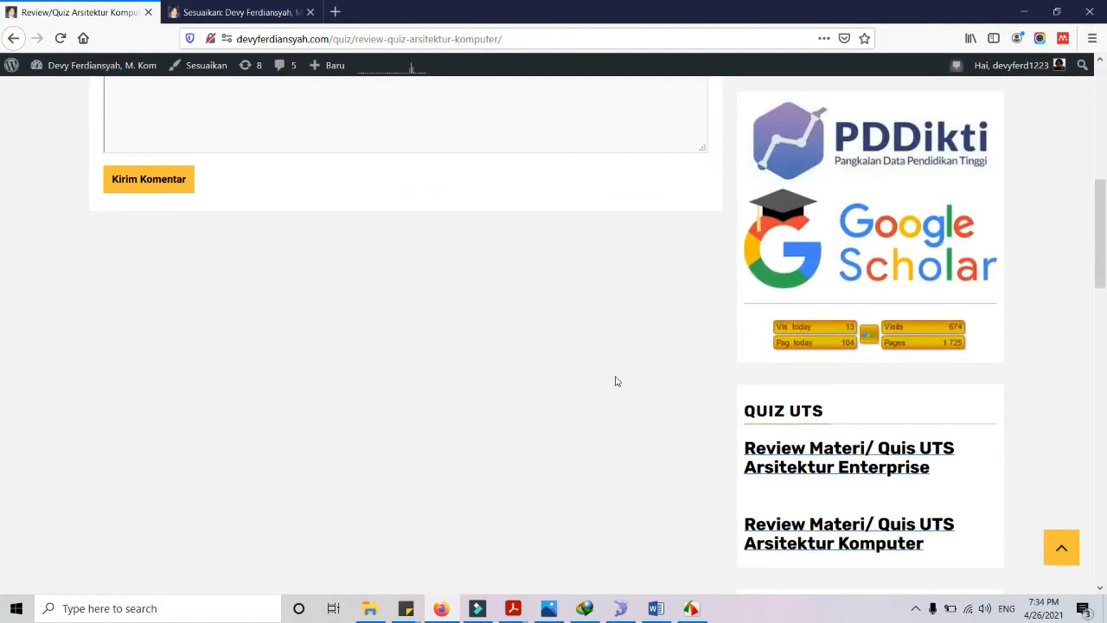
{"action": "scroll", "coordinate": [615, 381], "scroll_direction": "up", "scroll_amount": 5}
{"action": "scroll", "coordinate": [653, 344], "scroll_direction": "up", "scroll_amount": 1}
{"action": "scroll", "coordinate": [652, 344], "scroll_direction": "down", "scroll_amount": 5}
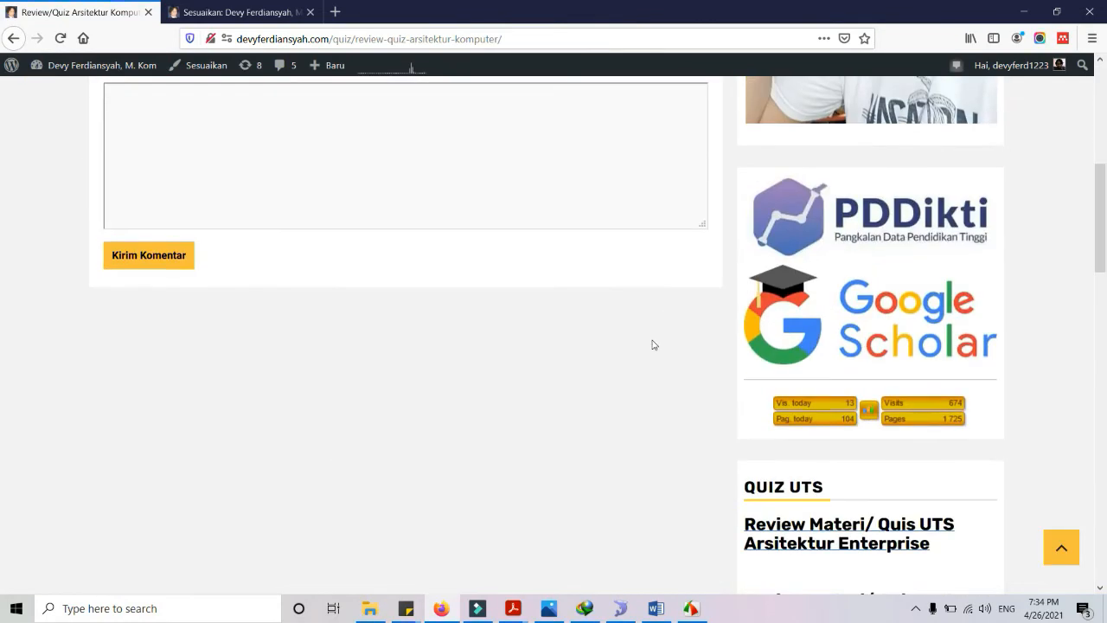
{"action": "scroll", "coordinate": [653, 339], "scroll_direction": "up", "scroll_amount": 3}
{"action": "scroll", "coordinate": [653, 340], "scroll_direction": "up", "scroll_amount": 3}
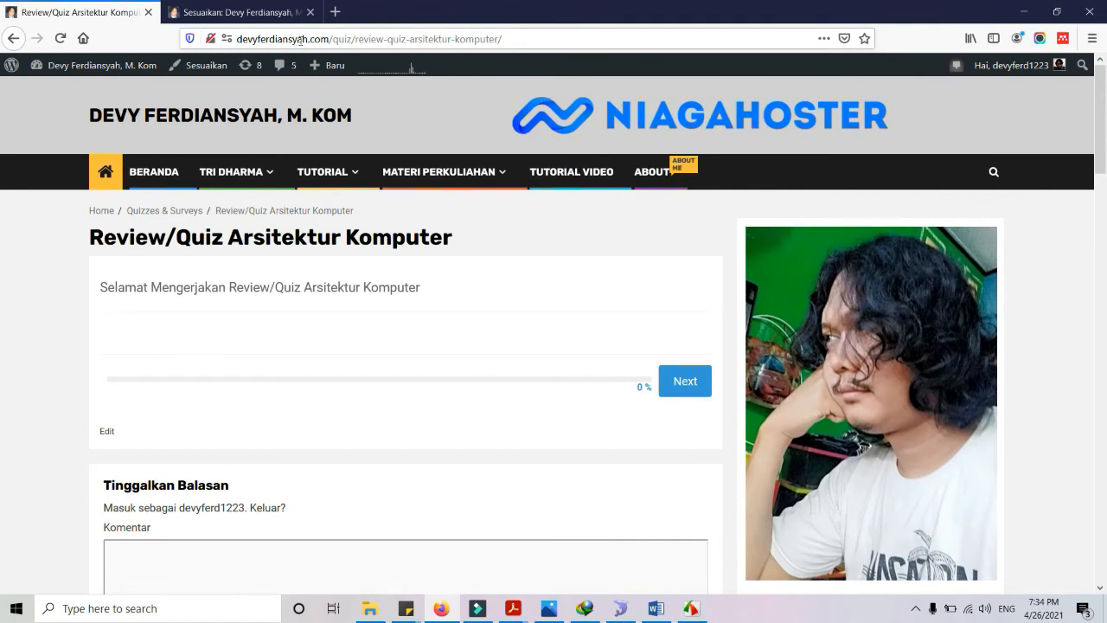
Check the quiz page's address and content, then go to the TUTORIAL VIDEO page
{"action": "left_click", "coordinate": [323, 38]}
{"action": "double_click", "coordinate": [320, 38]}
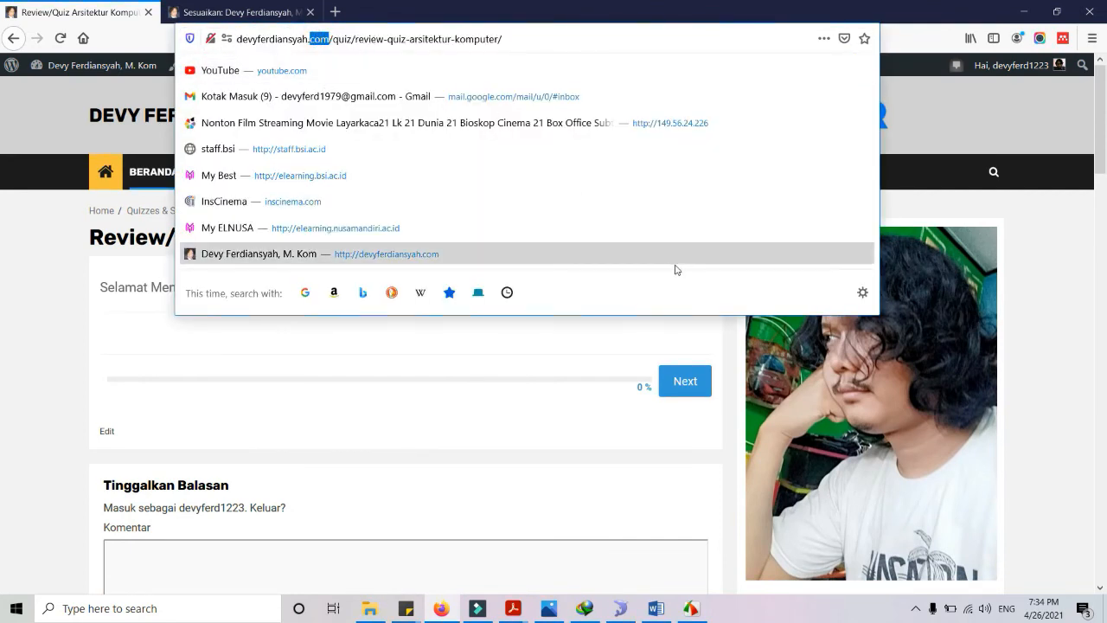
{"action": "left_click", "coordinate": [1029, 398]}
{"action": "scroll", "coordinate": [1029, 399], "scroll_direction": "down", "scroll_amount": 3}
{"action": "scroll", "coordinate": [1028, 398], "scroll_direction": "down", "scroll_amount": 1}
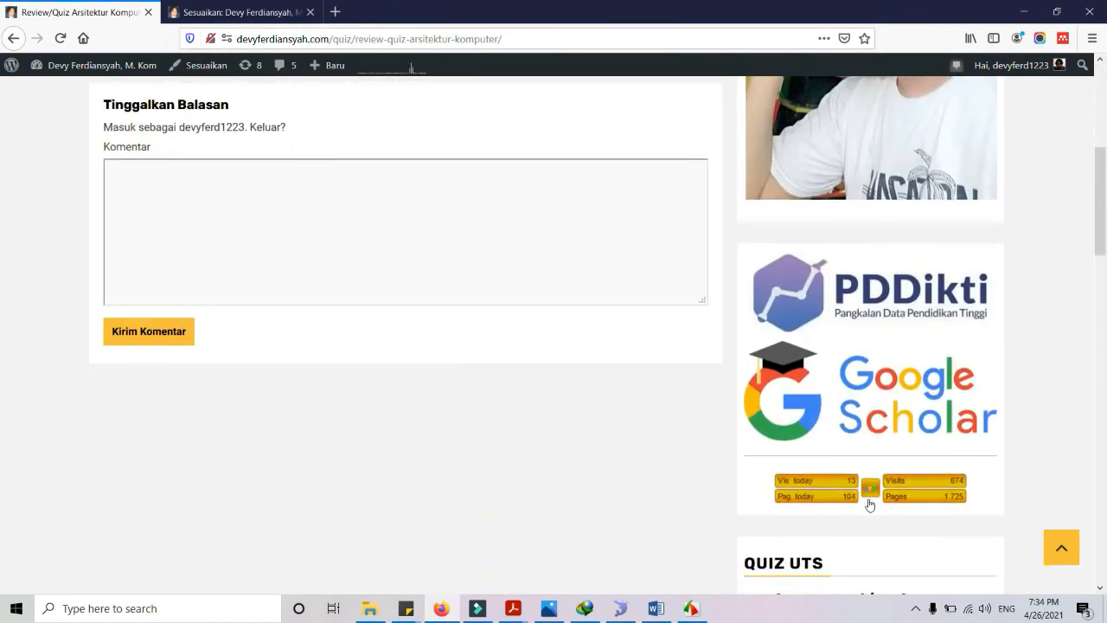
{"action": "scroll", "coordinate": [528, 374], "scroll_direction": "up", "scroll_amount": 4}
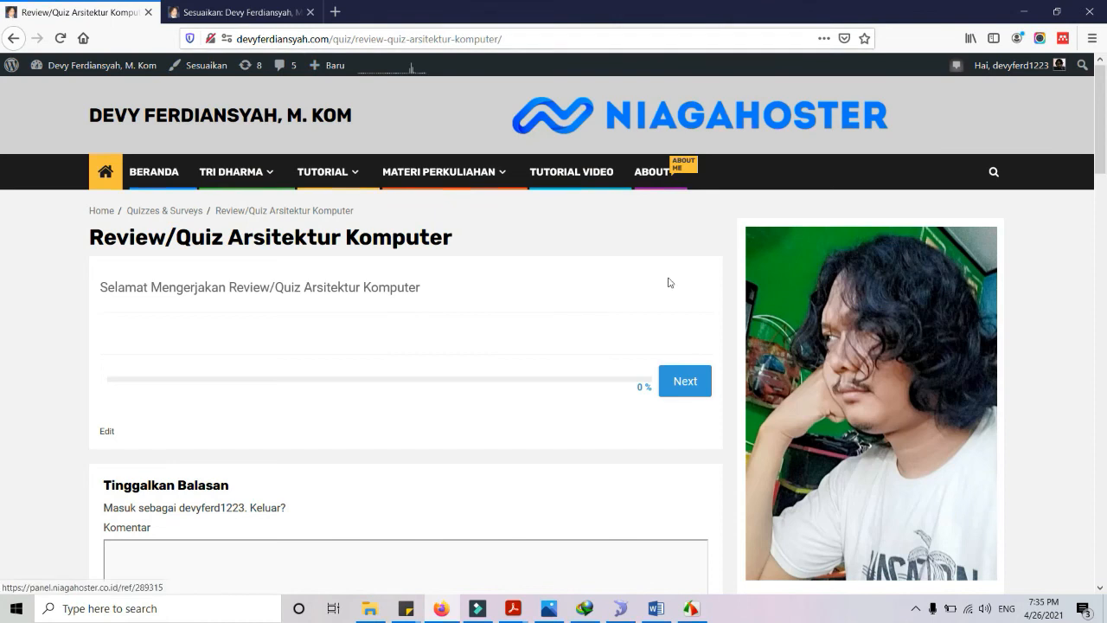
{"action": "left_click", "coordinate": [577, 174]}
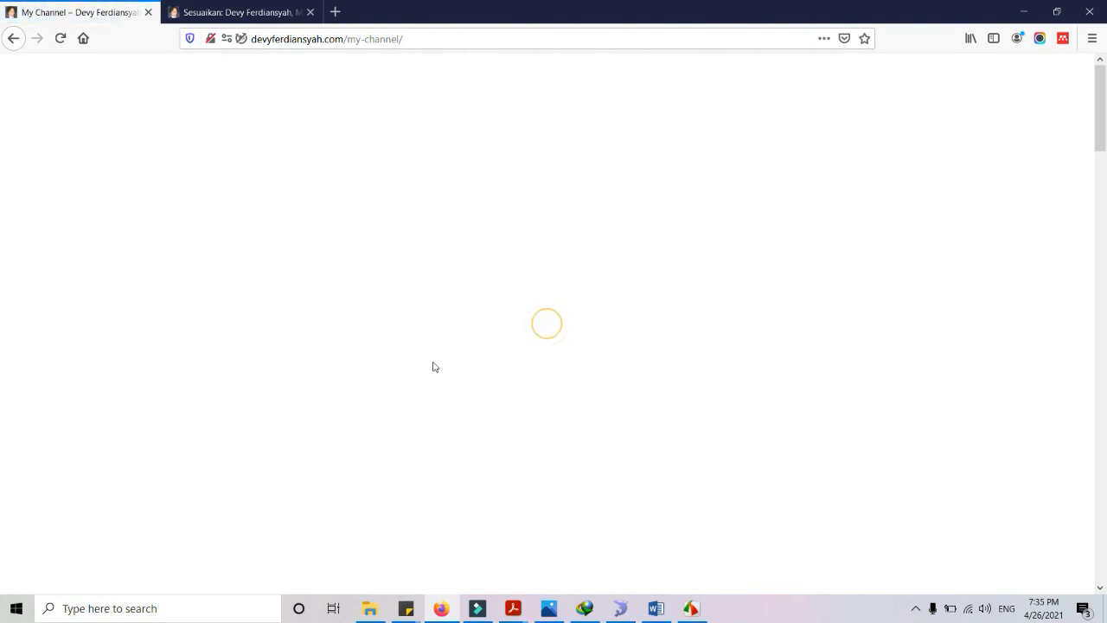
Scroll through the My Channel page's YouTube player and tutorial video thumbnail grid
{"action": "scroll", "coordinate": [389, 344], "scroll_direction": "down", "scroll_amount": 15}
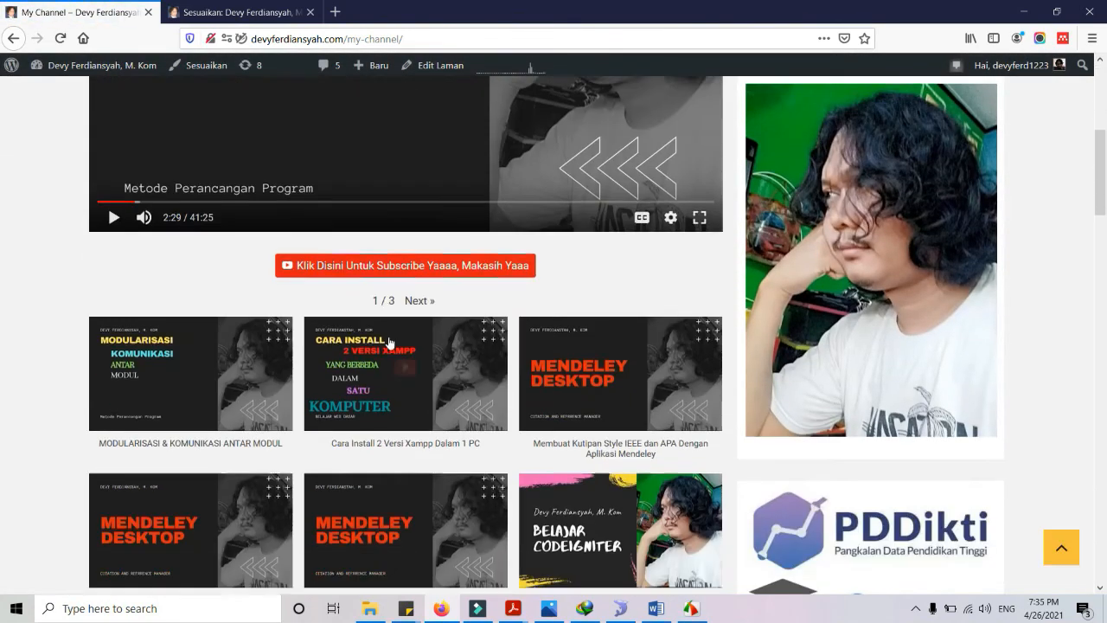
{"action": "scroll", "coordinate": [391, 343], "scroll_direction": "down", "scroll_amount": 6}
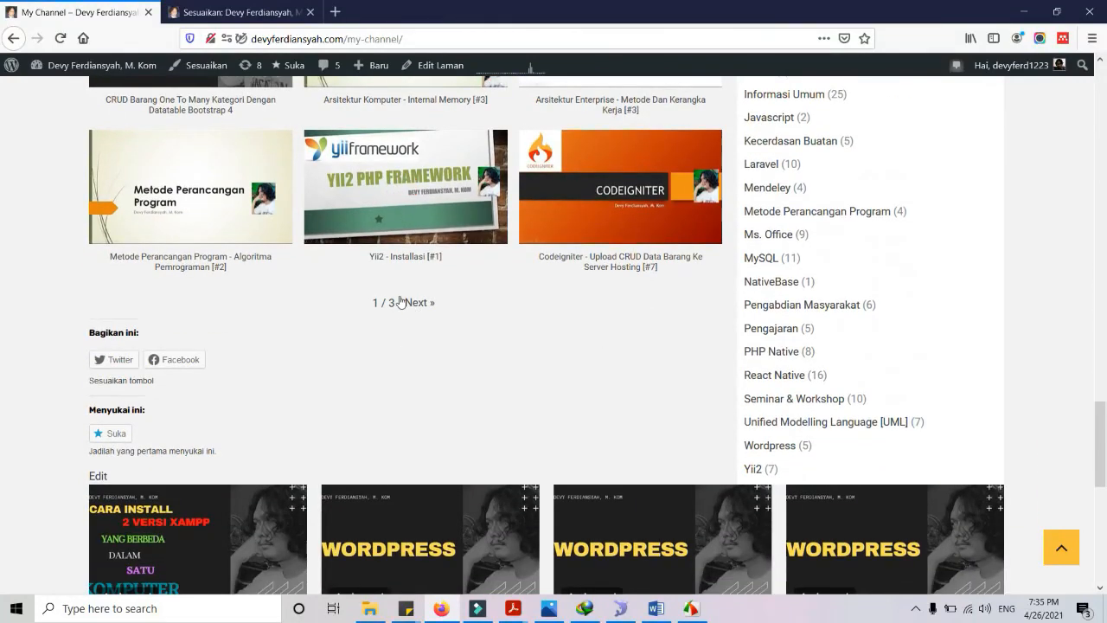
{"action": "scroll", "coordinate": [400, 300], "scroll_direction": "up", "scroll_amount": 20}
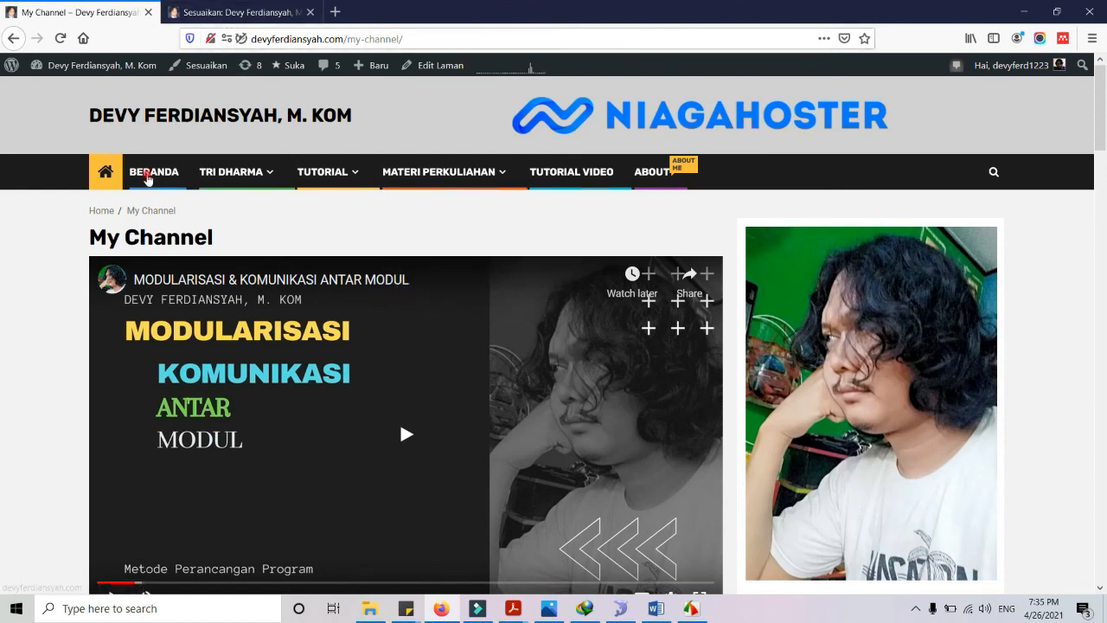
Return to the BERANDA homepage and bring up the Bandicam recorder from the taskbar tray
{"action": "left_click", "coordinate": [147, 176]}
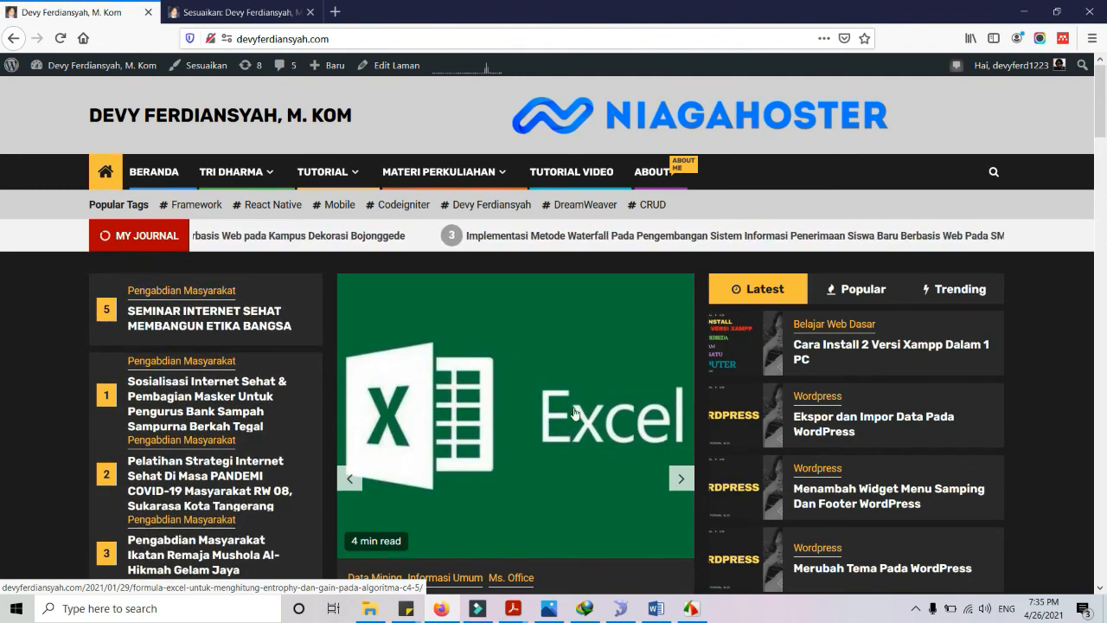
{"action": "left_click", "coordinate": [915, 608]}
{"action": "left_click", "coordinate": [930, 580]}
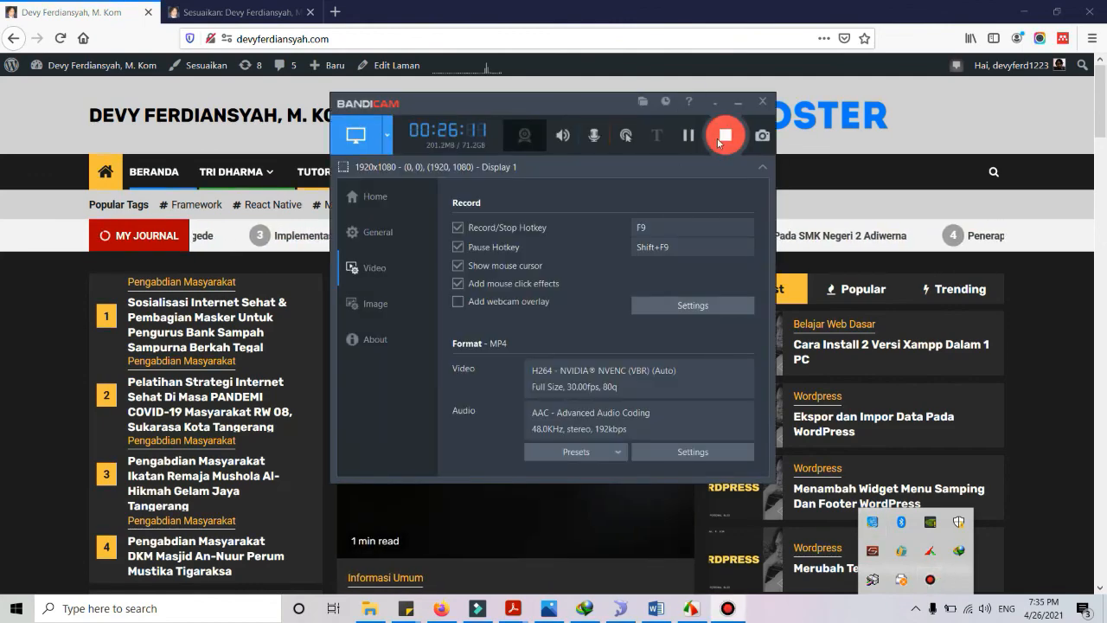